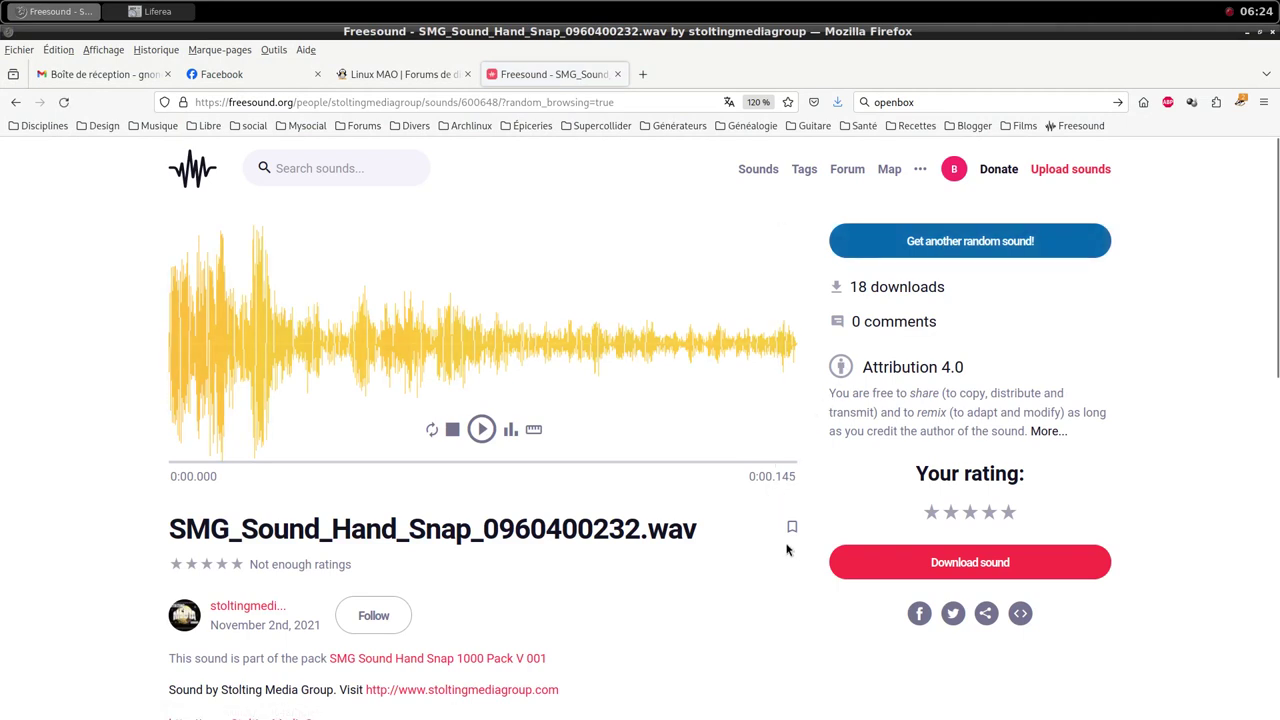
Step: Download the SMG_Sound_Hand_Snap_0960400232.wav sound into the i-016 samples folder and dismiss the donation request
click(971, 568)
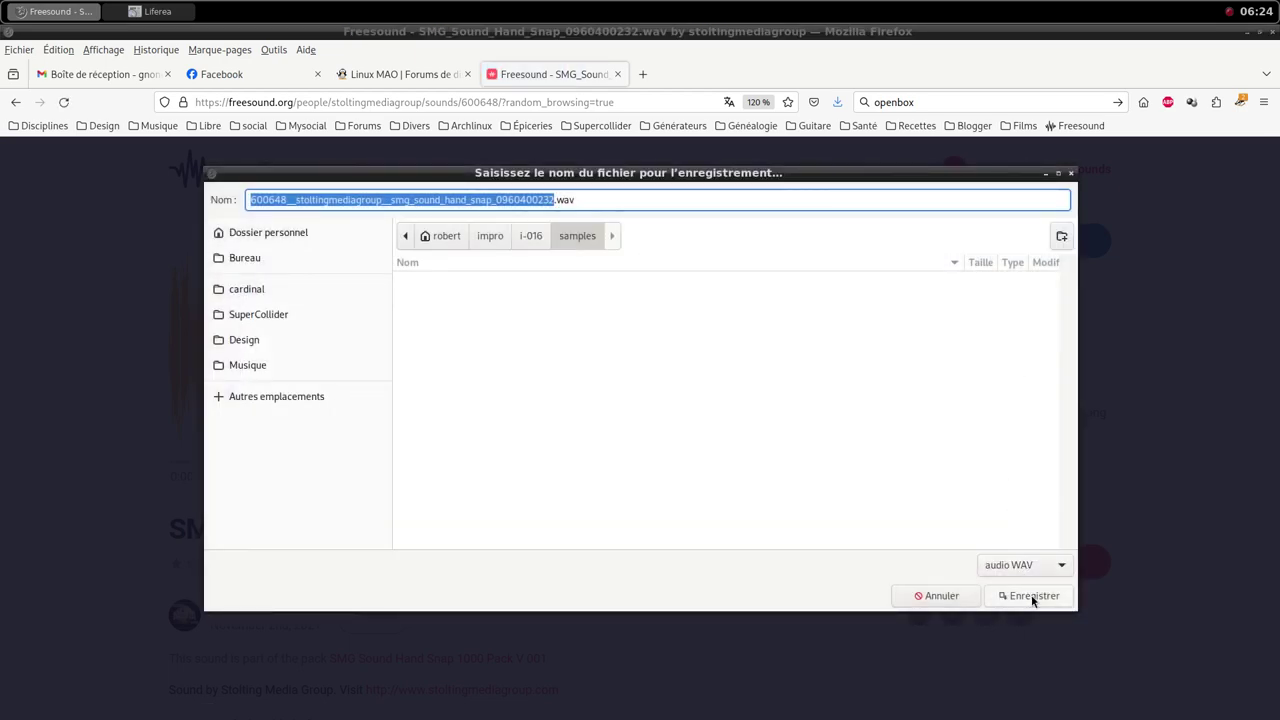
click(1034, 597)
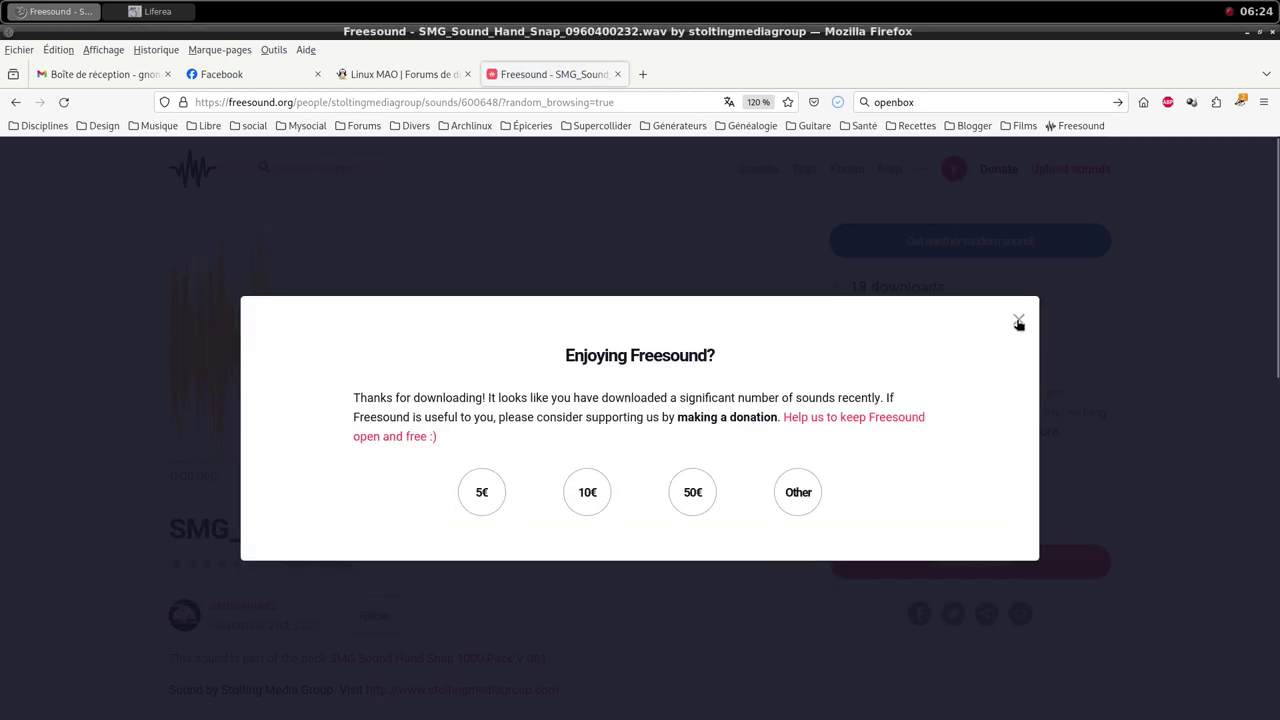
click(1018, 323)
Step: Switch to the i_016.qtr session in Qtractor and start adding a new track of type MIDI
middle_click(657, 8)
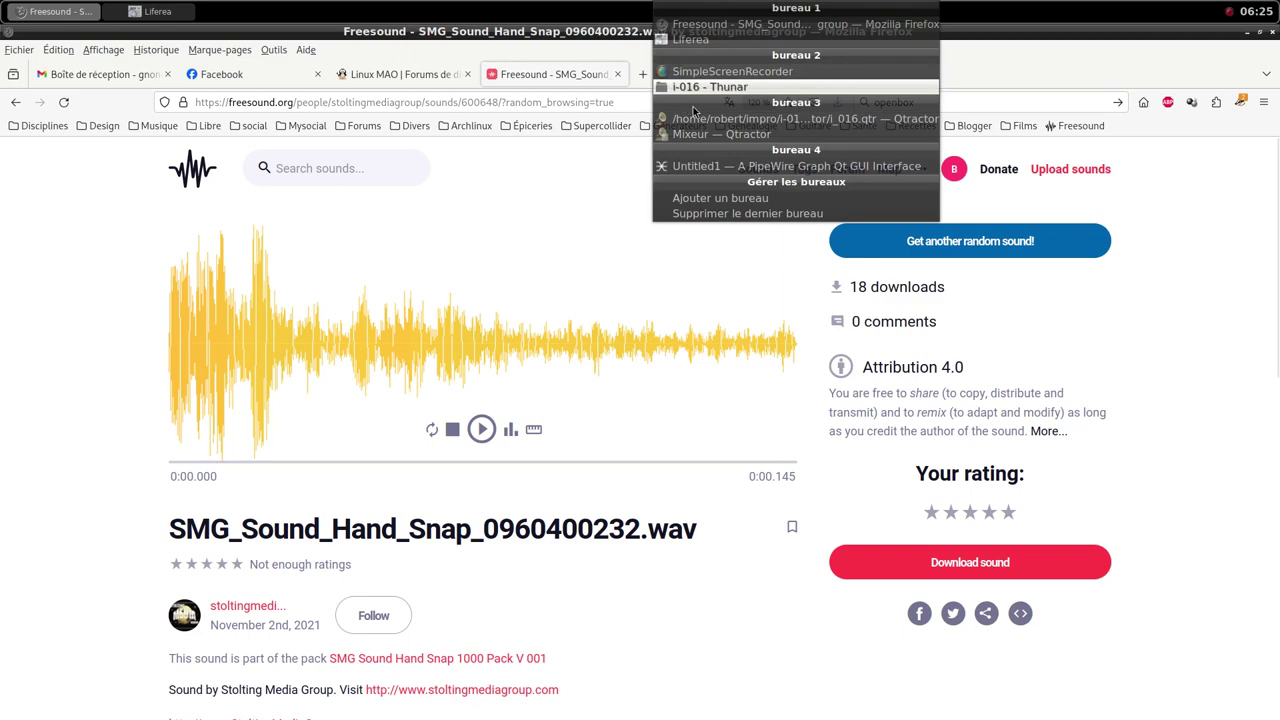
click(694, 119)
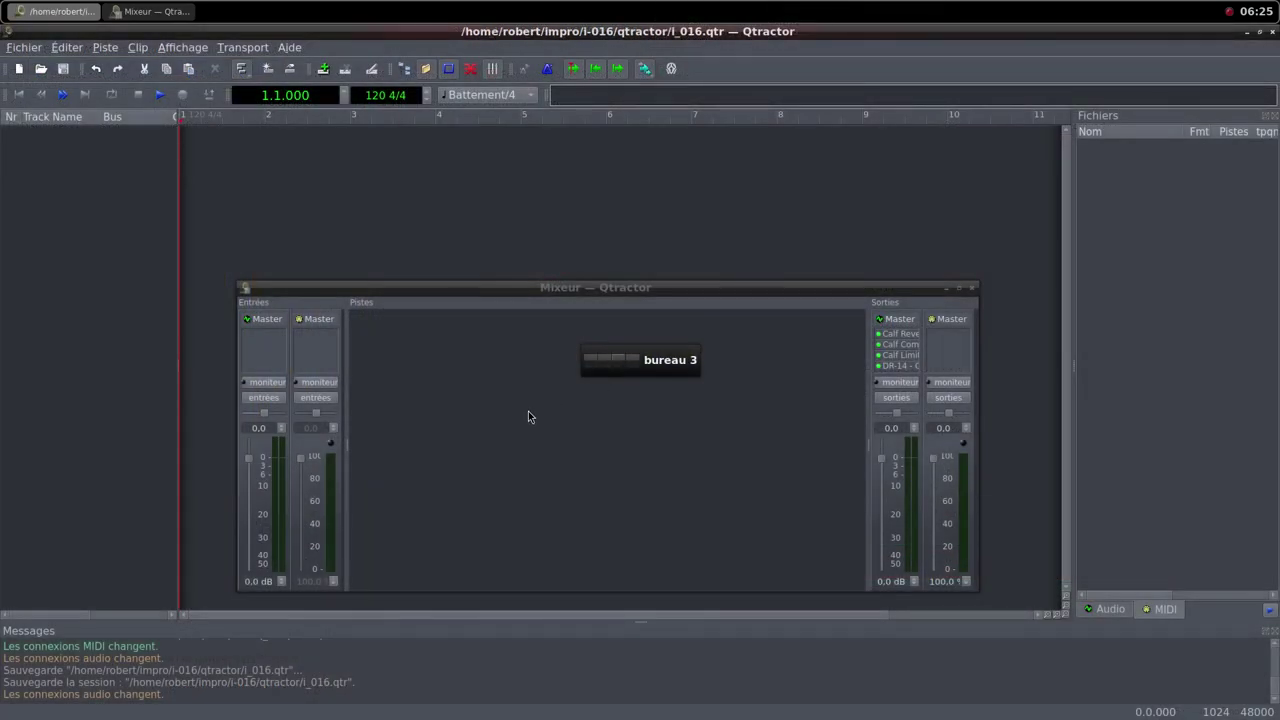
right_click(528, 411)
click(560, 425)
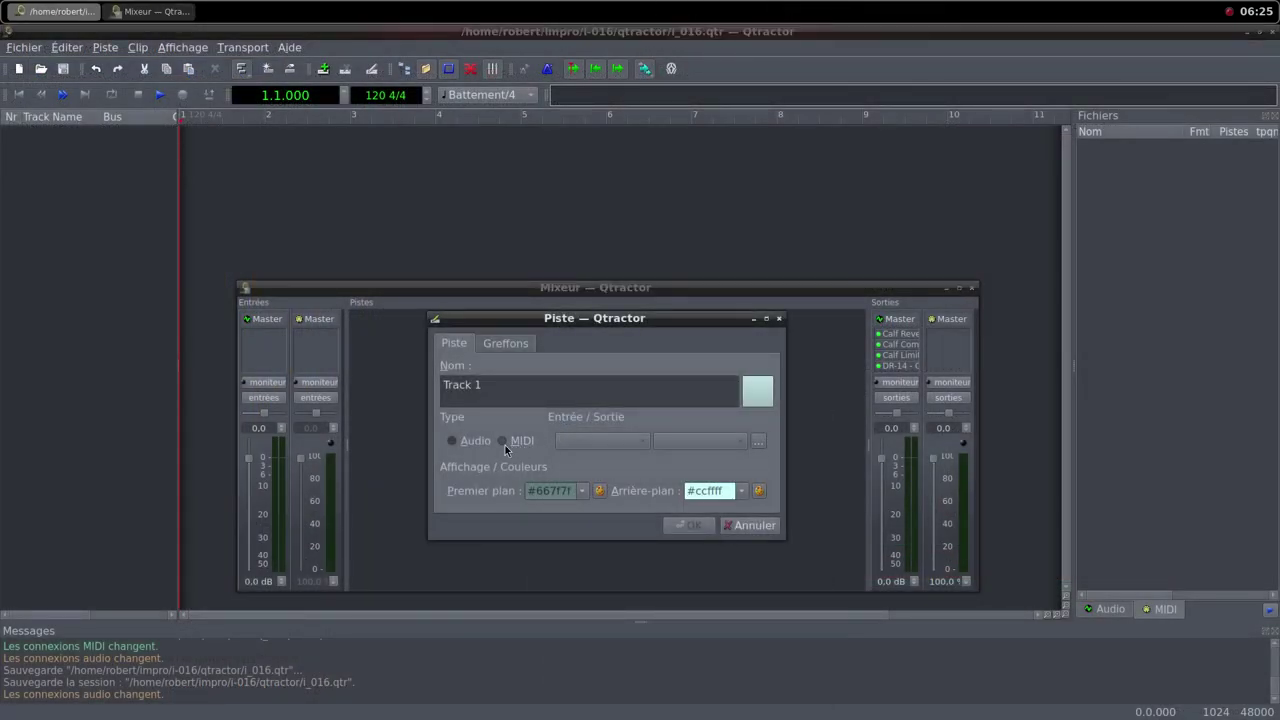
click(505, 447)
Step: Find the samplv1 LV2 plugin by searching for "sam" and add it to the new track
click(502, 343)
click(773, 374)
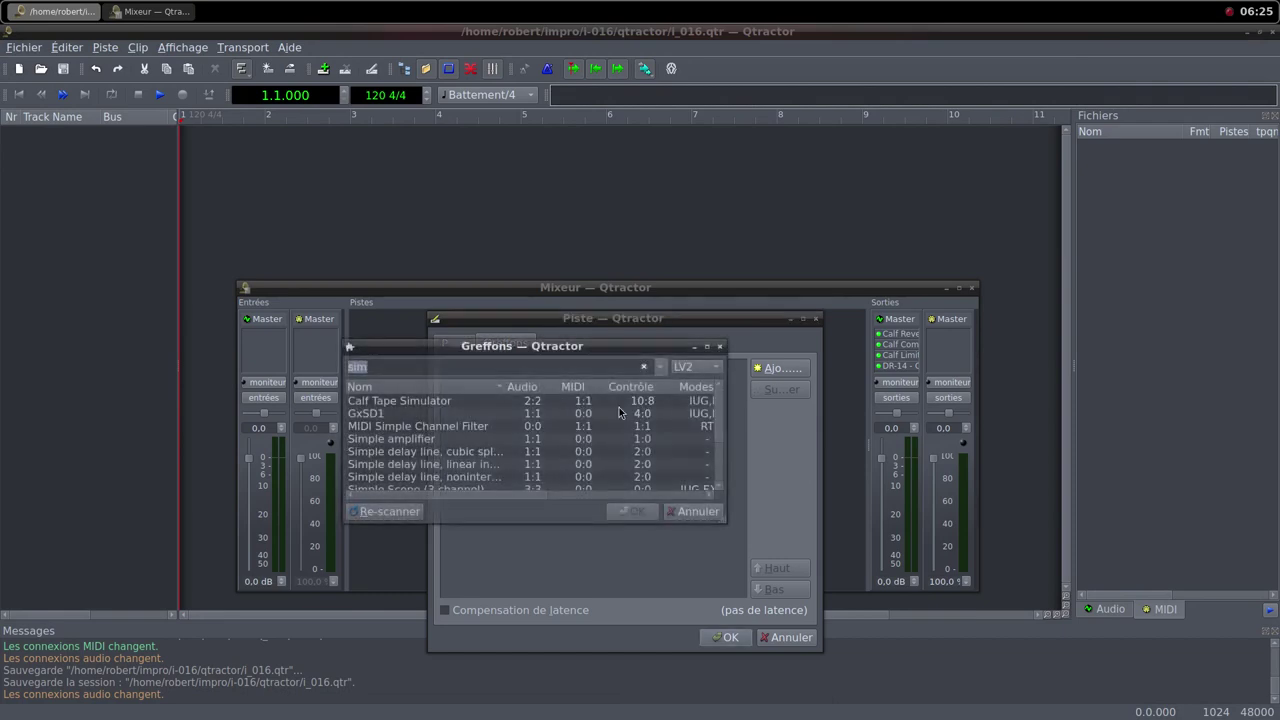
text(sam)
scroll(535, 464, down, 3)
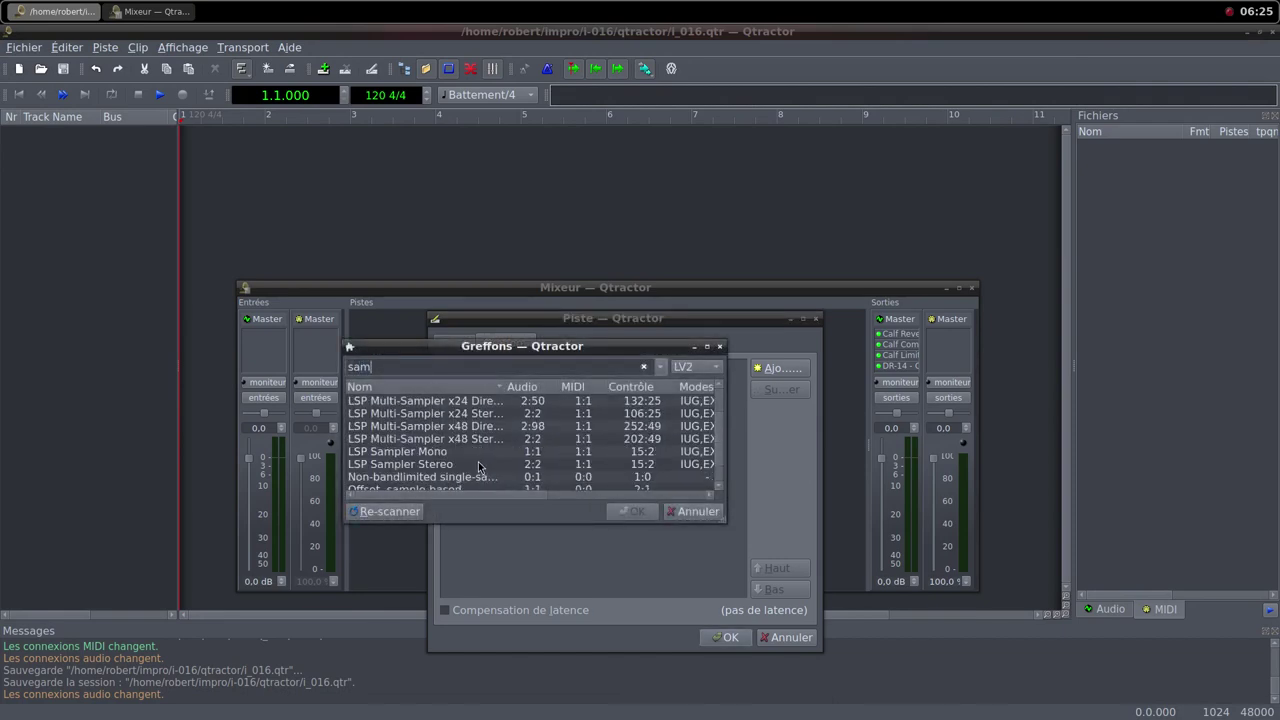
double_click(392, 482)
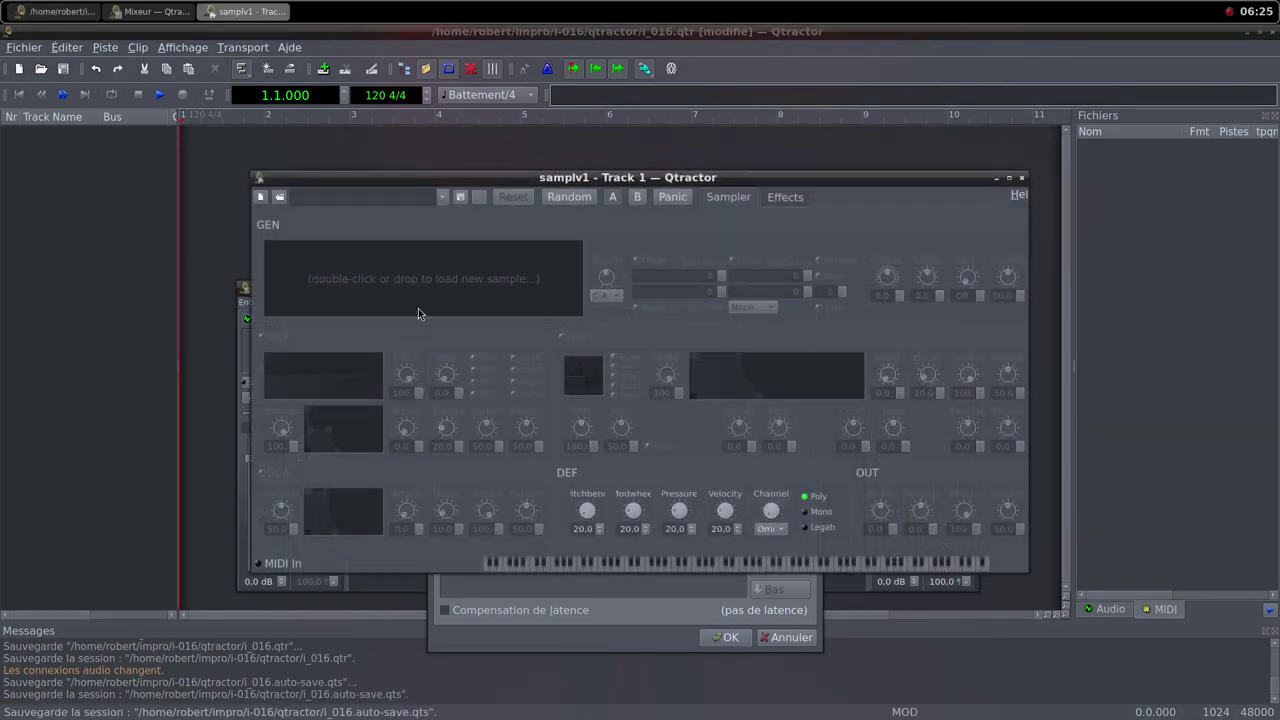
Step: Load the downloaded hand snap WAV file from the samples folder as the samplv1 sample
double_click(417, 287)
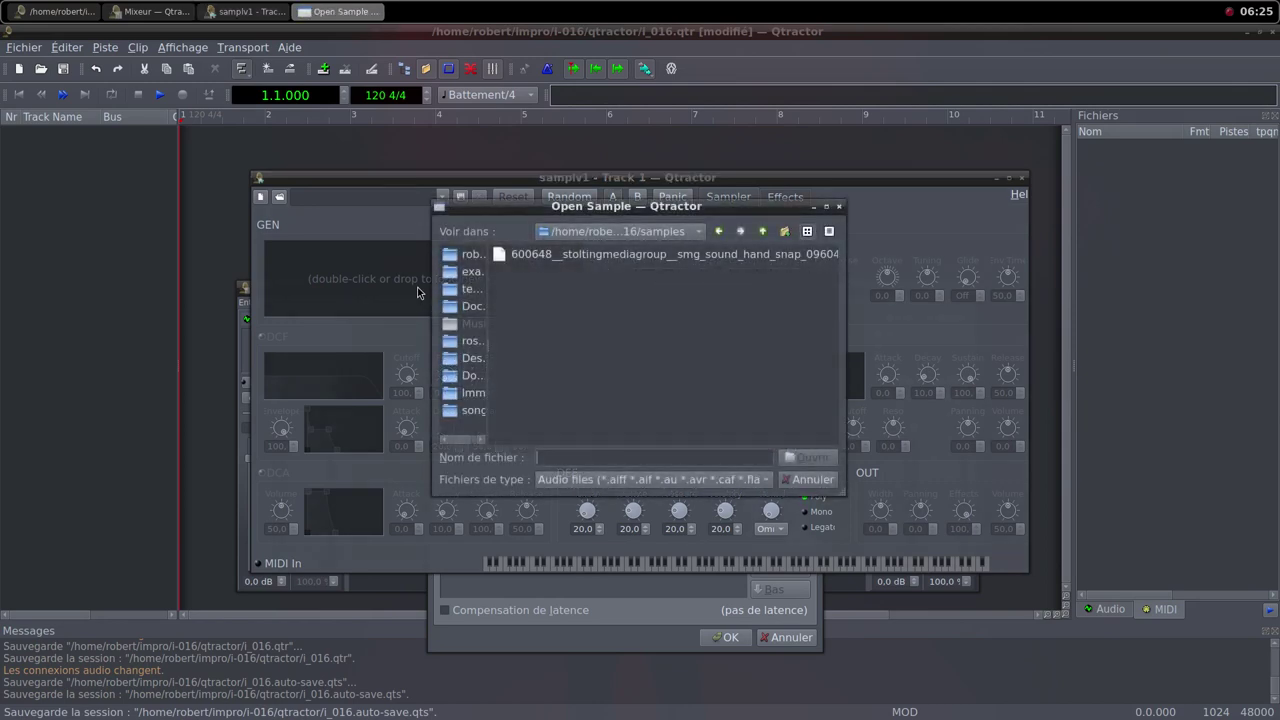
click(611, 257)
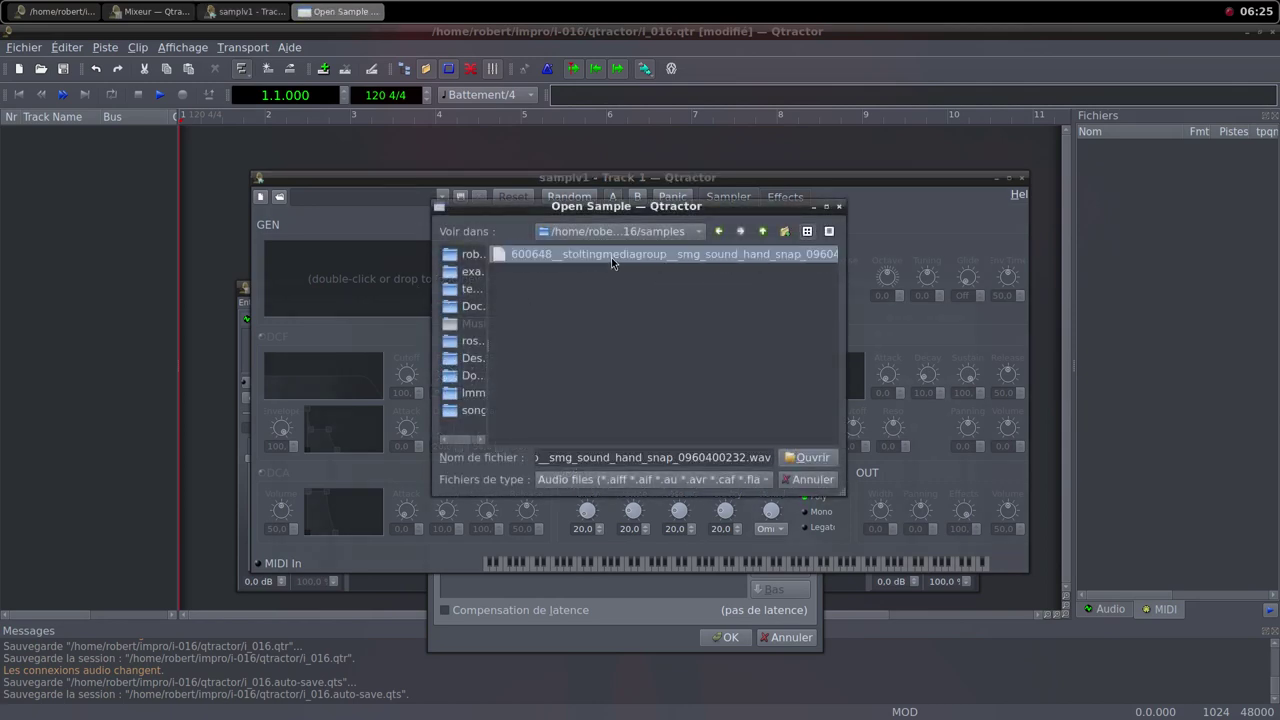
click(806, 457)
Step: Set the samplv1 DCA volume and output volume both to 100, and close the plugin window
drag(292, 525, 294, 553)
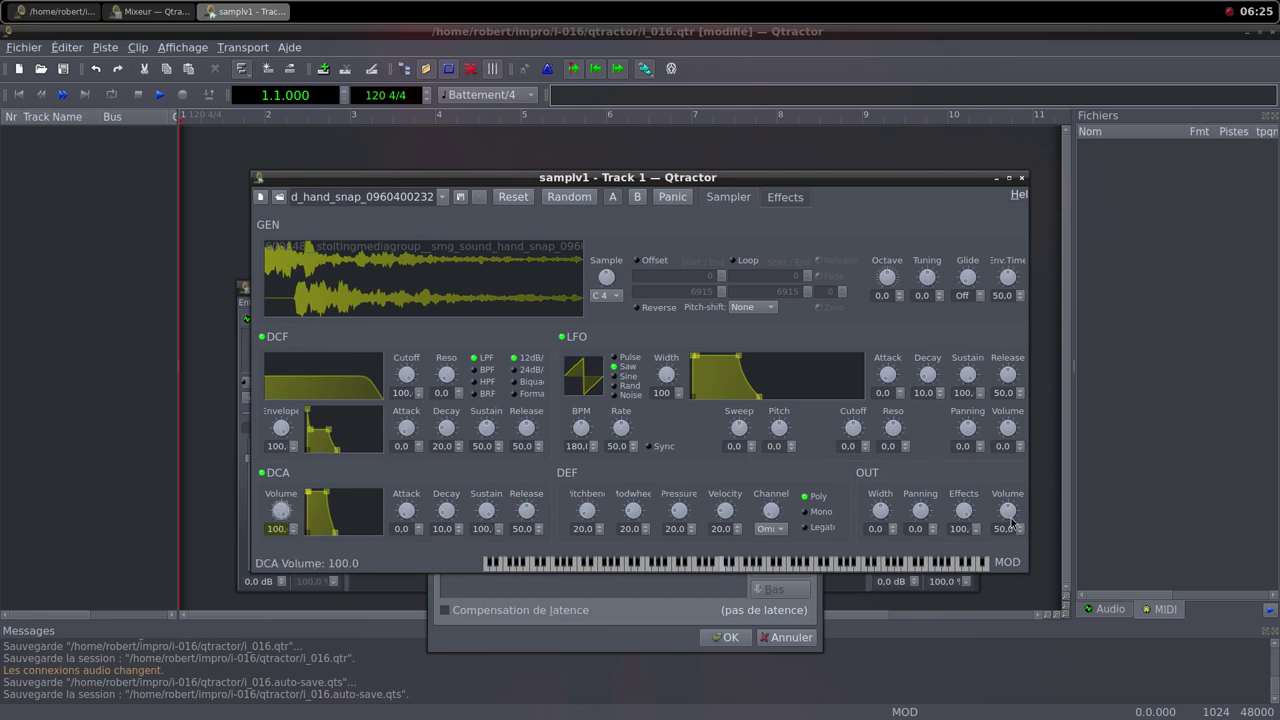
drag(1010, 522, 1018, 543)
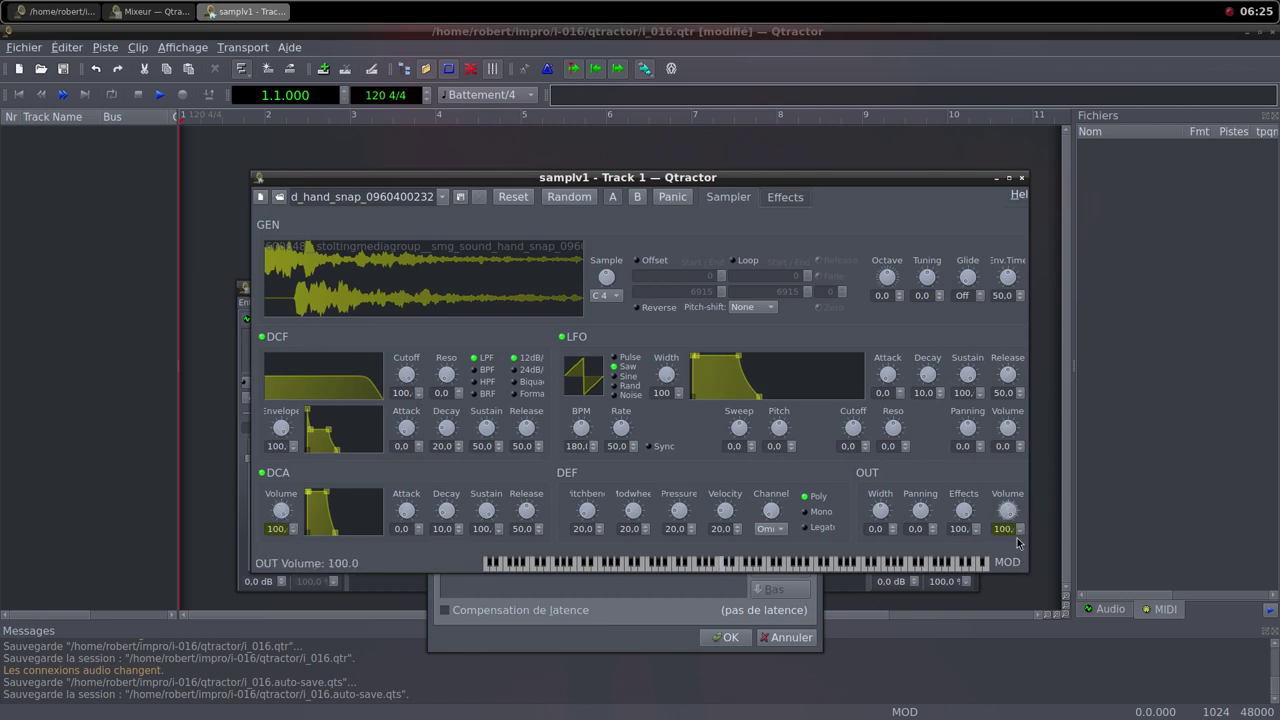
click(1021, 177)
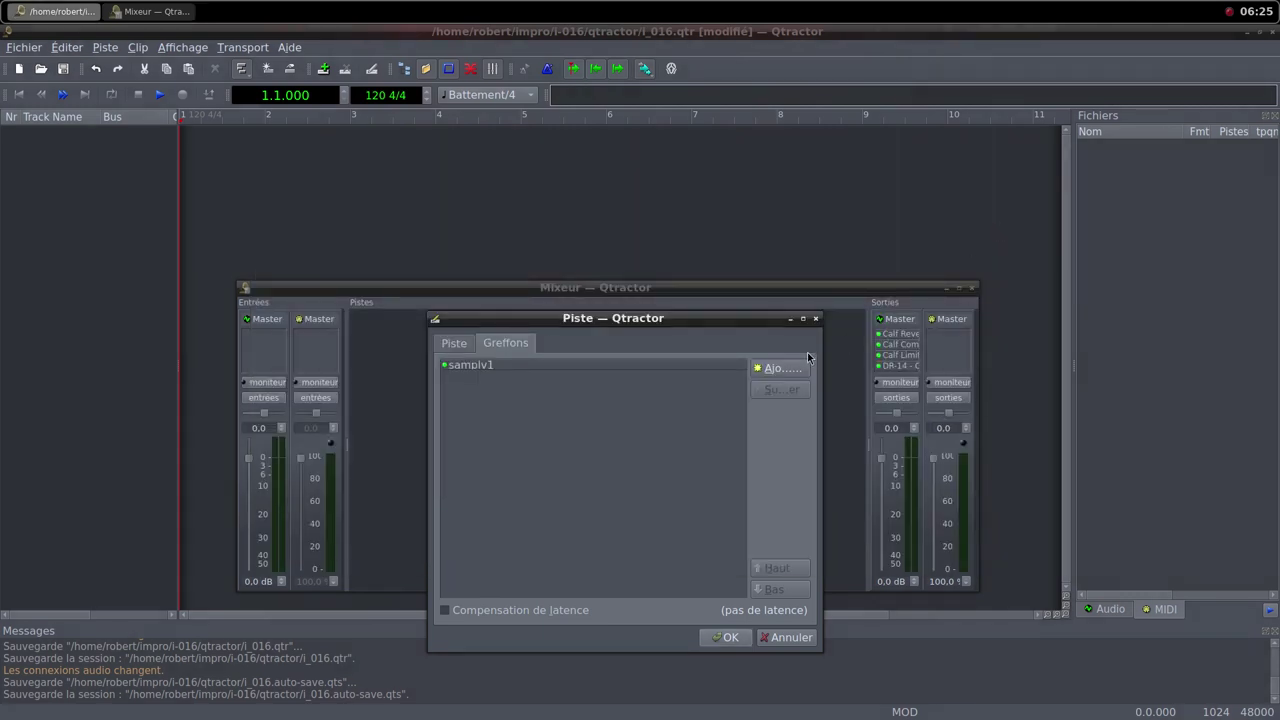
Step: Add the Simple amplifier plugin after samplv1, leave its gain at the default, and confirm the new track
click(792, 372)
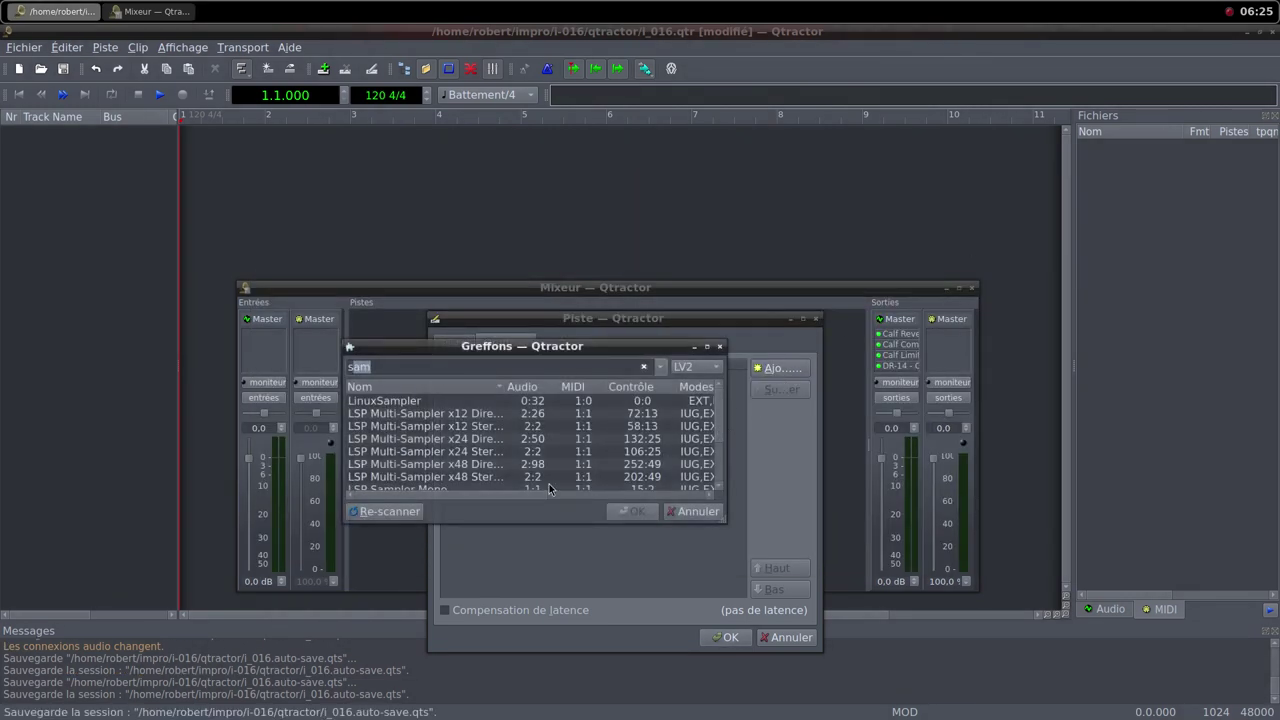
text(s)
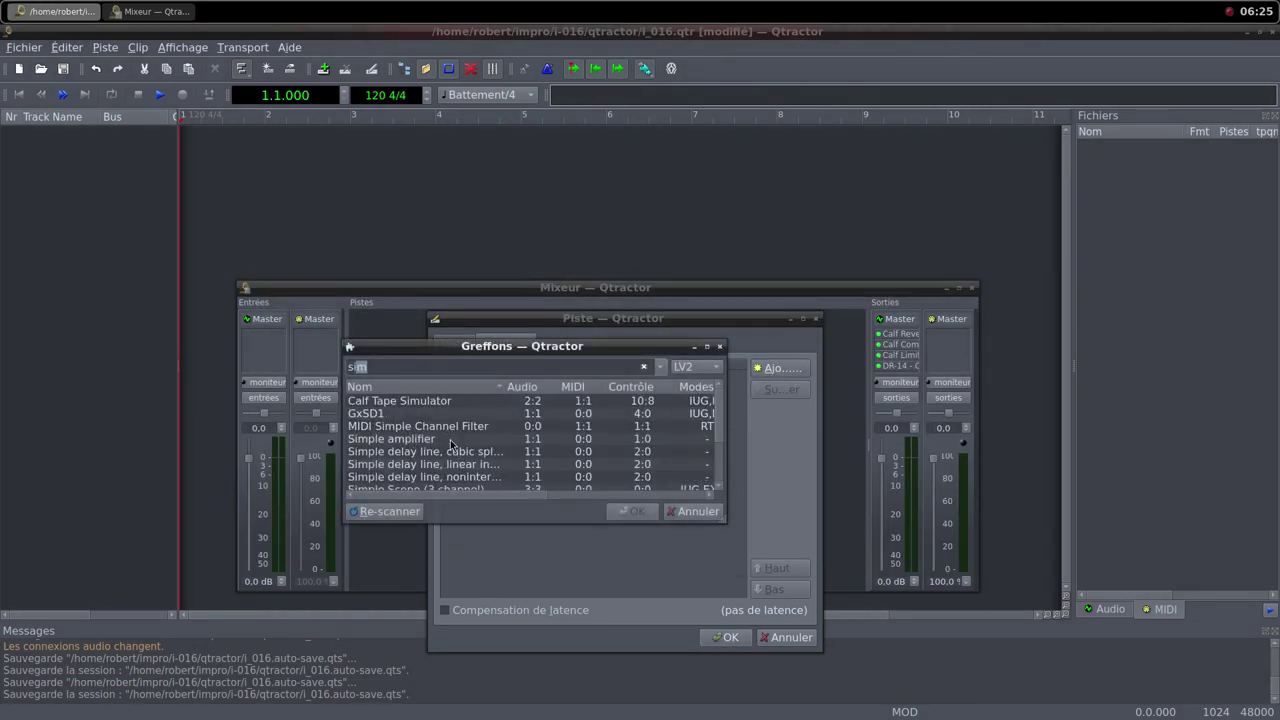
double_click(447, 438)
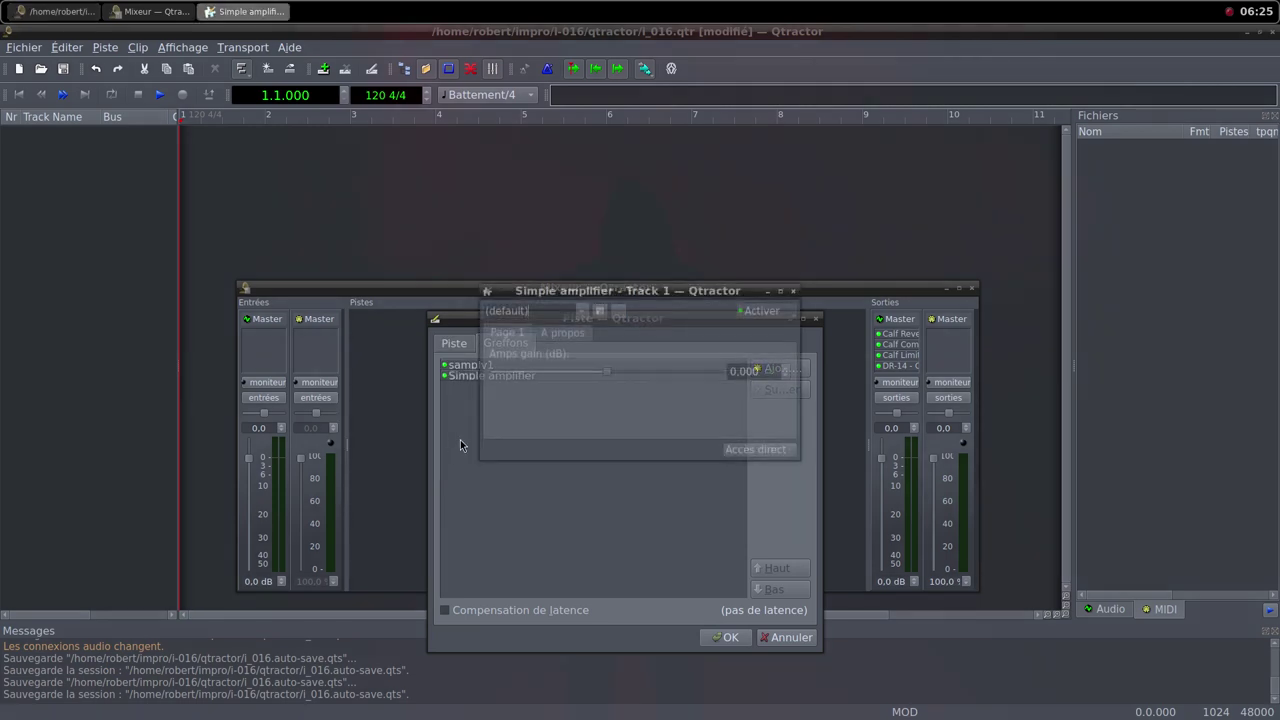
click(793, 291)
click(731, 637)
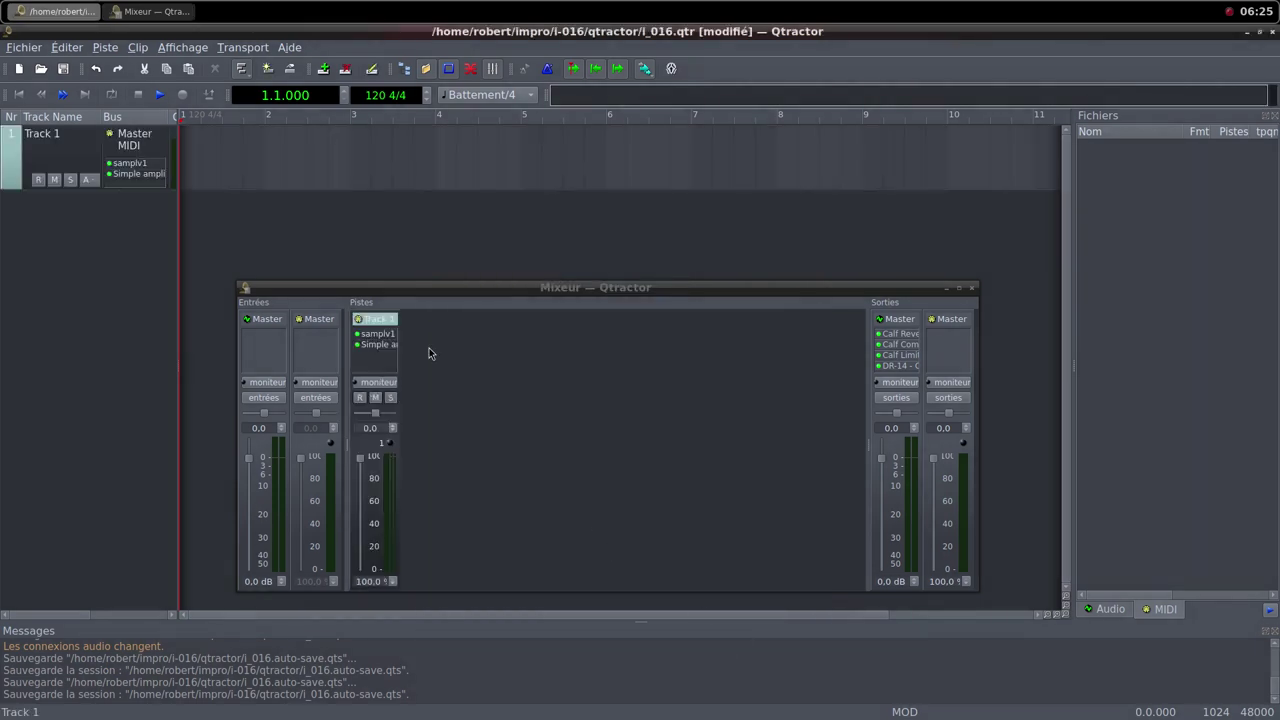
Step: Create a new MIDI clip at the start of Track 1 and extend its end to about bar 5
right_click(226, 152)
mouse_move(449, 404)
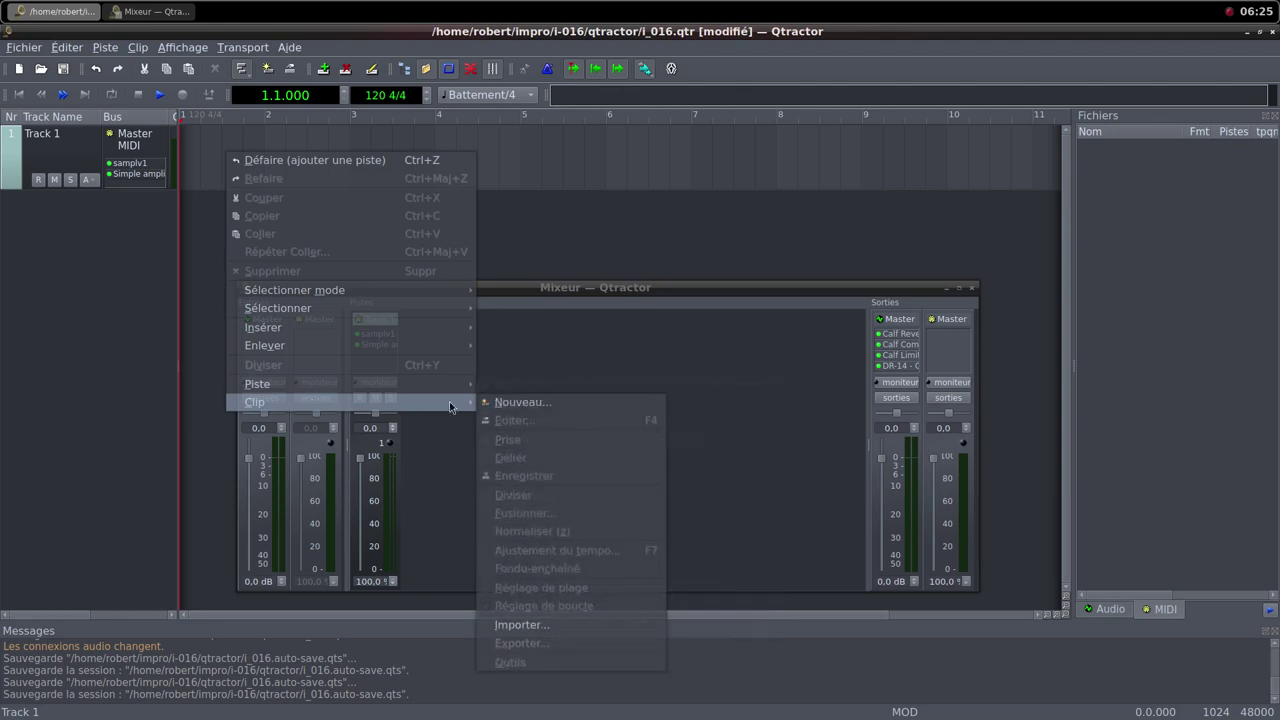
click(522, 403)
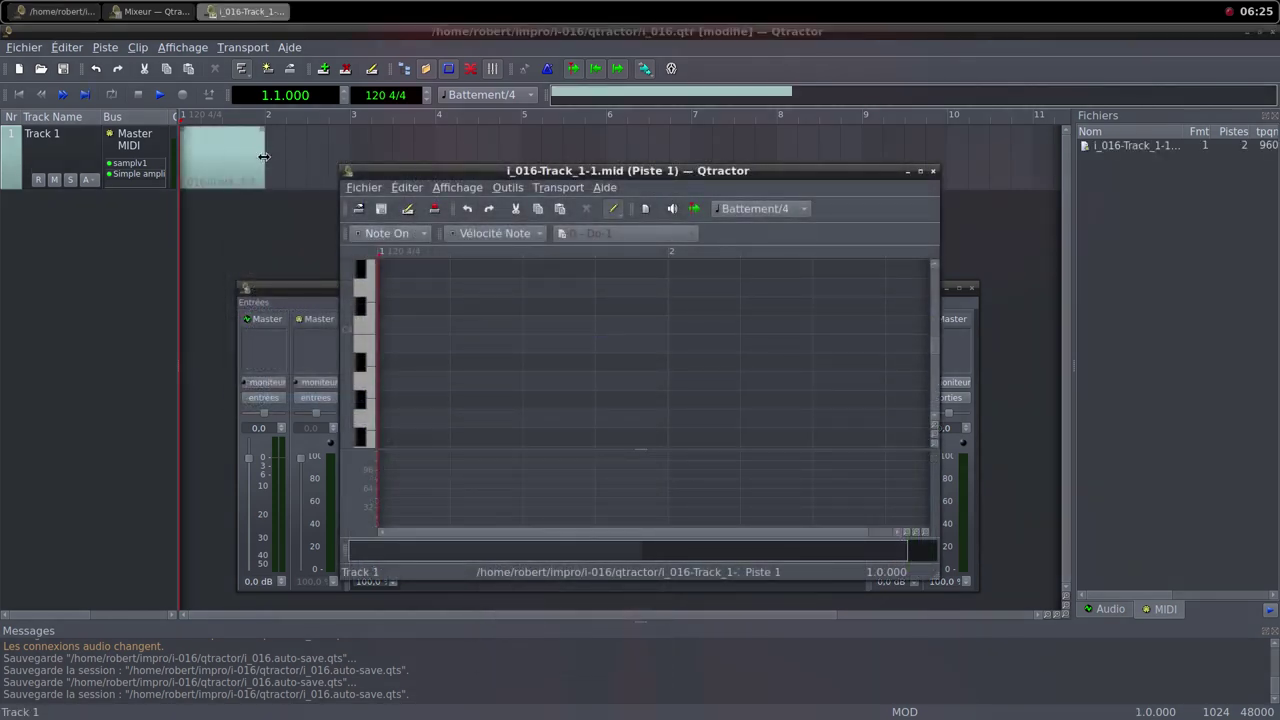
drag(264, 156, 525, 173)
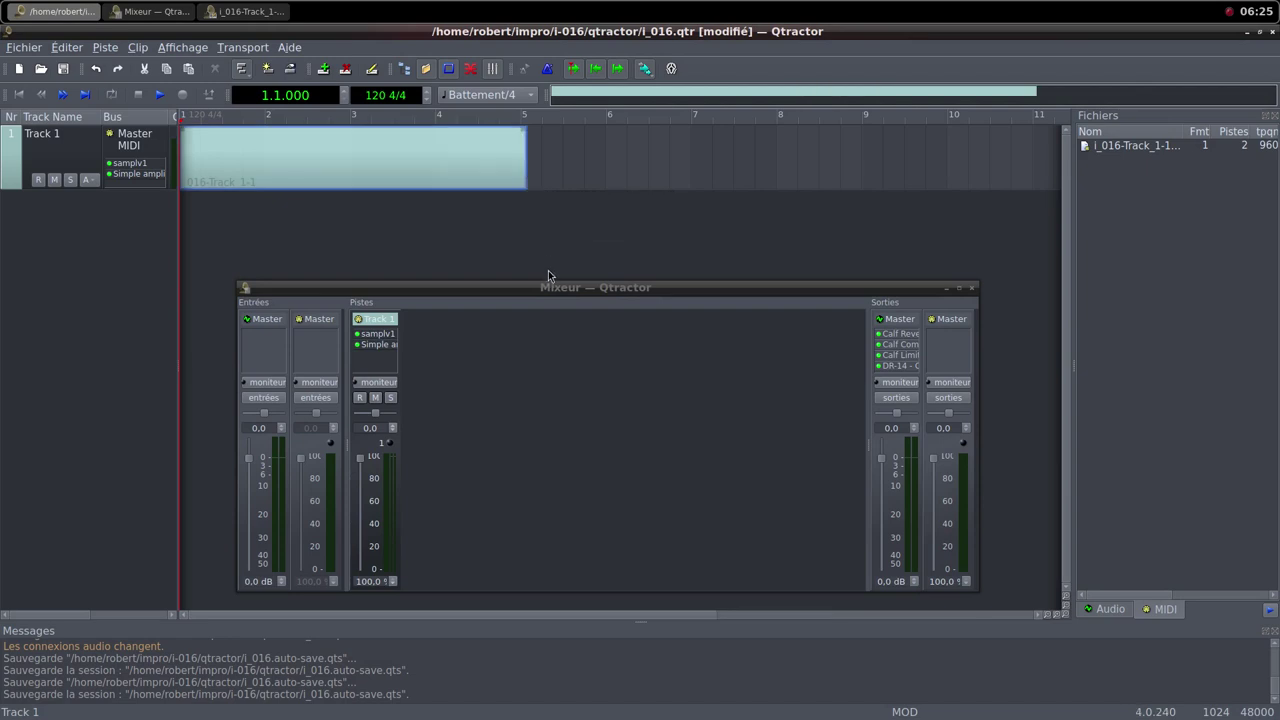
Step: Set the loop range from the clip's length and lower Track 1's mixer volume to 0 %
right_click(448, 161)
mouse_move(580, 409)
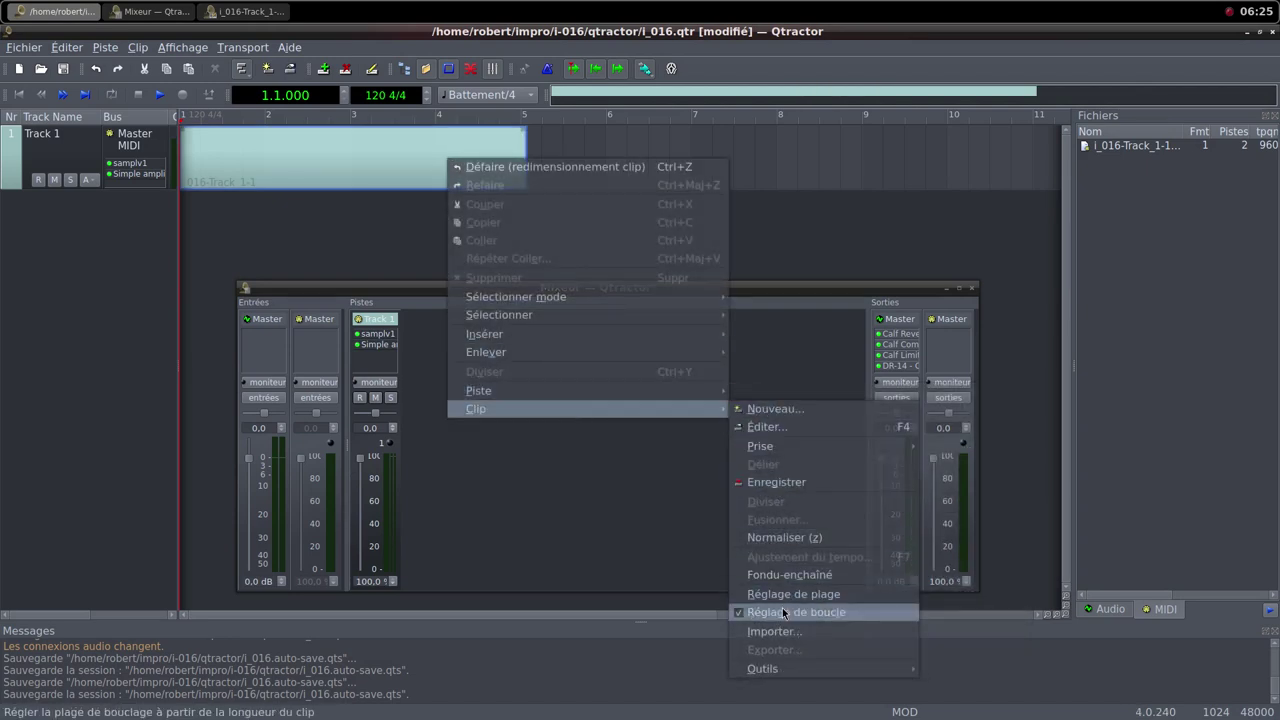
click(792, 612)
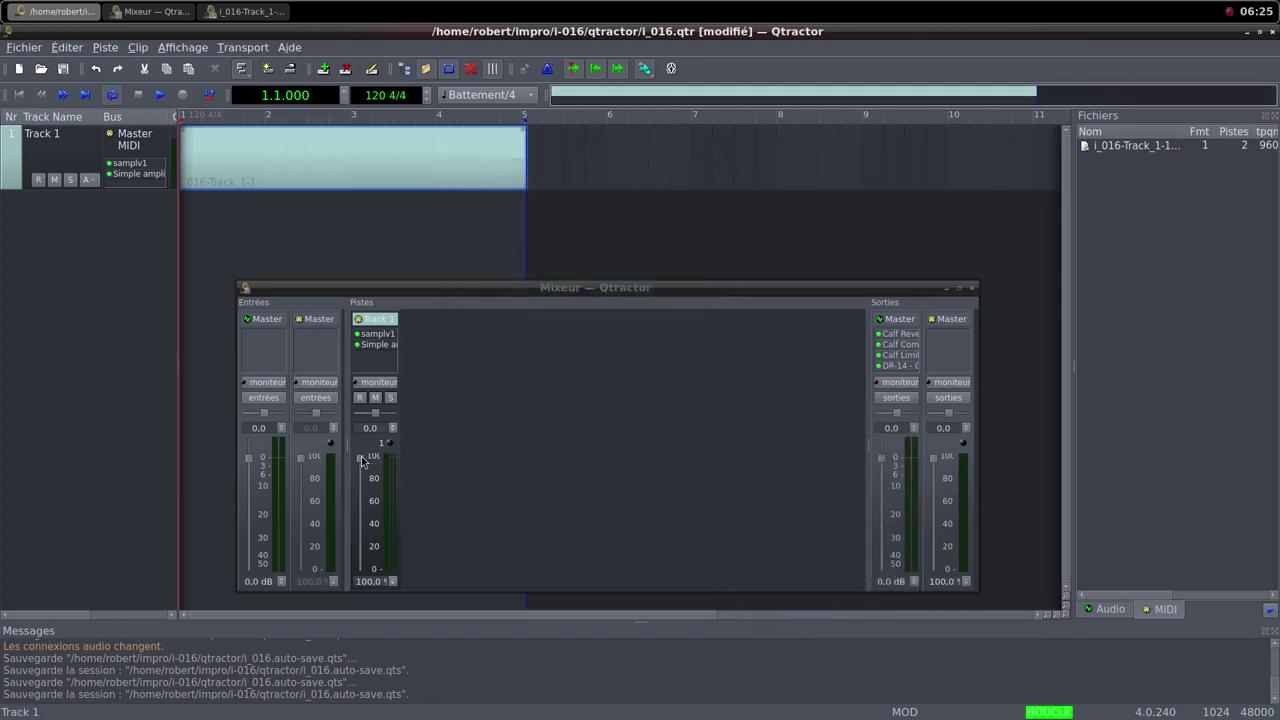
drag(362, 461, 385, 589)
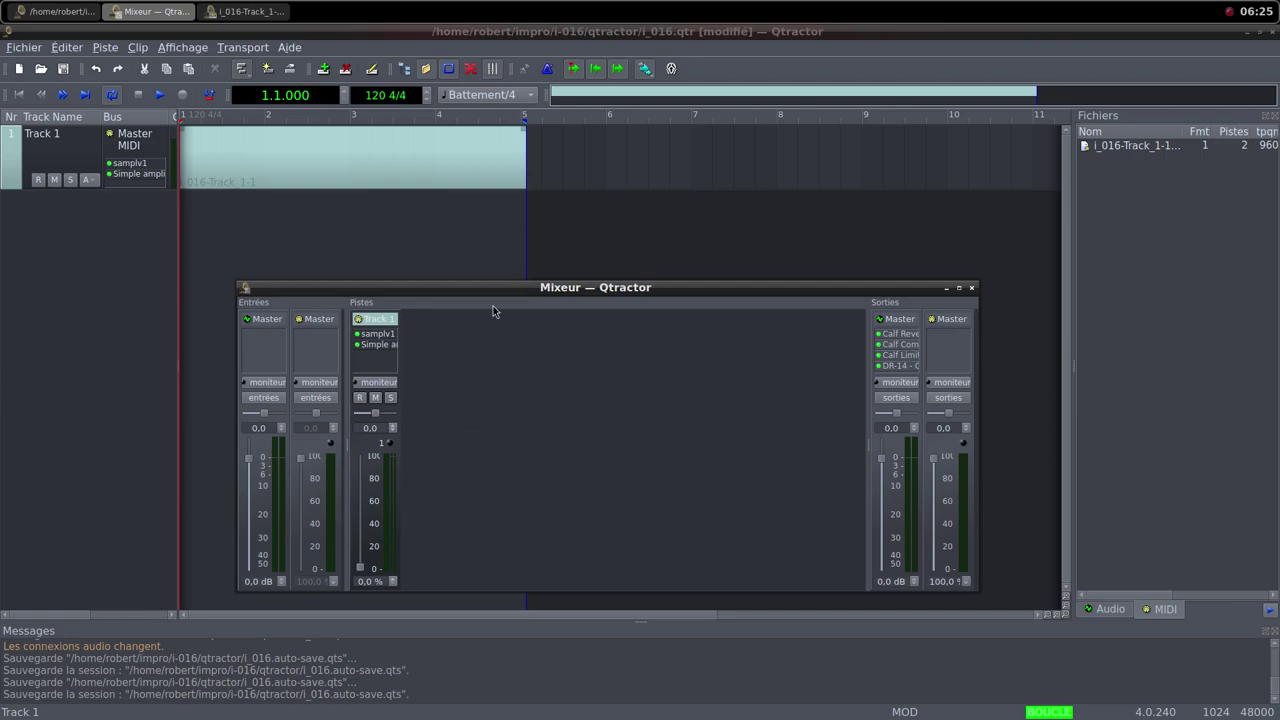
middle_click(568, 7)
click(612, 30)
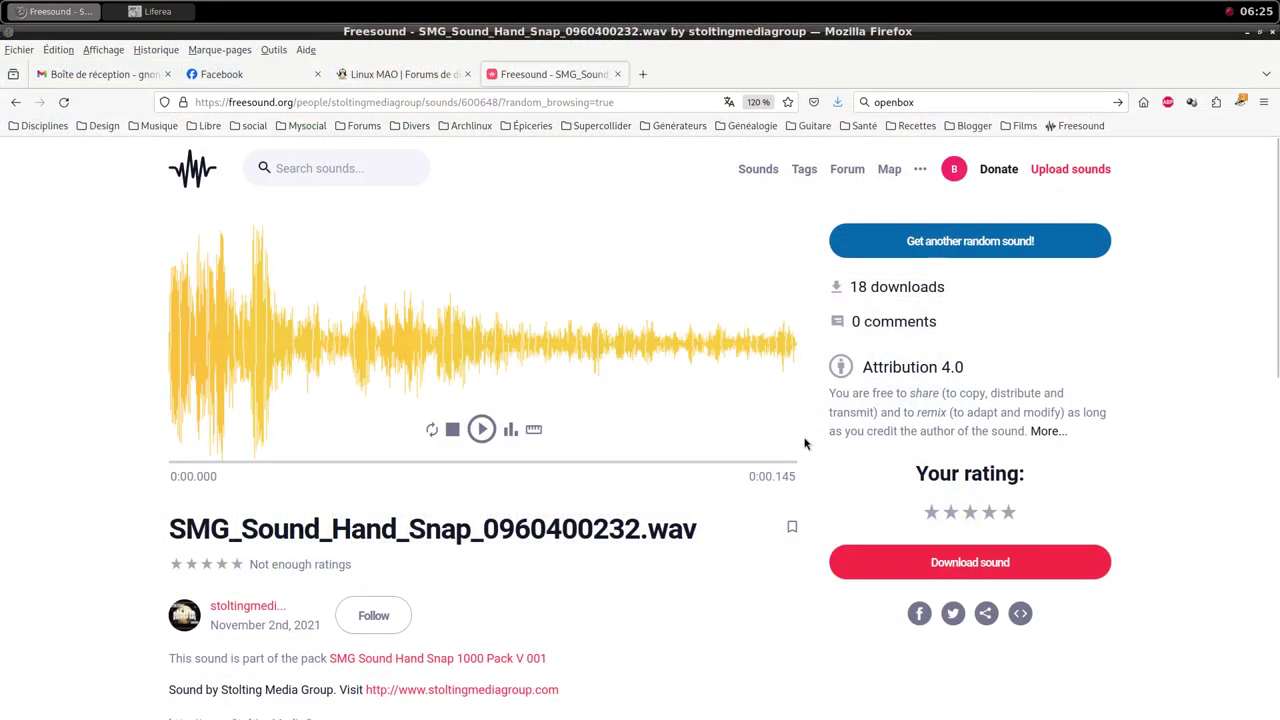
middle_click(672, 7)
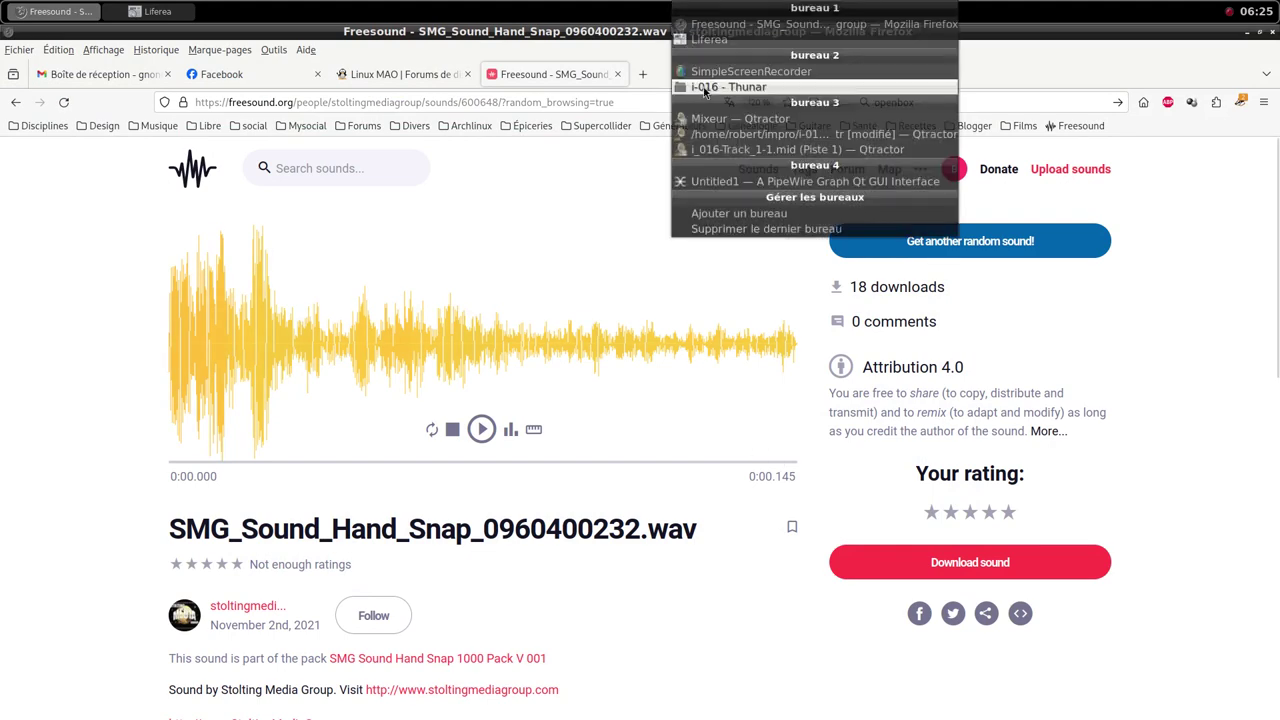
click(713, 118)
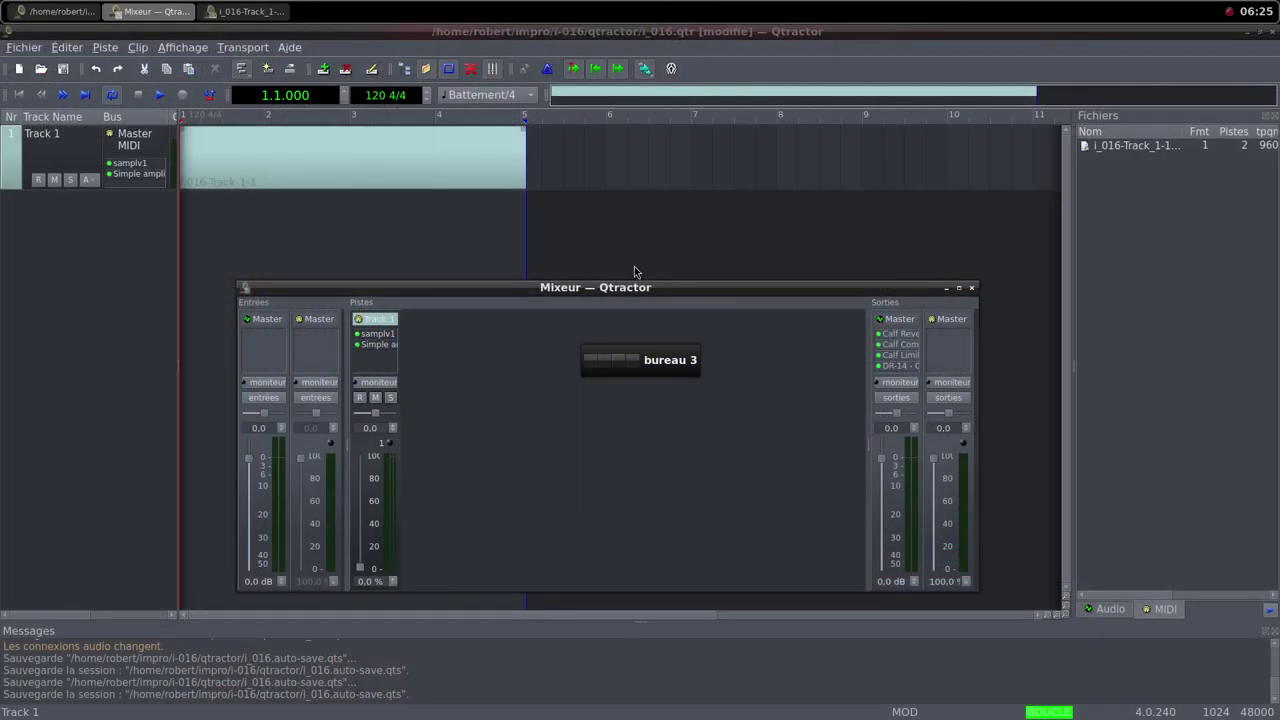
Step: Open the Track 1 clip in the MIDI editor and maximize the editor window
click(415, 174)
double_click(415, 174)
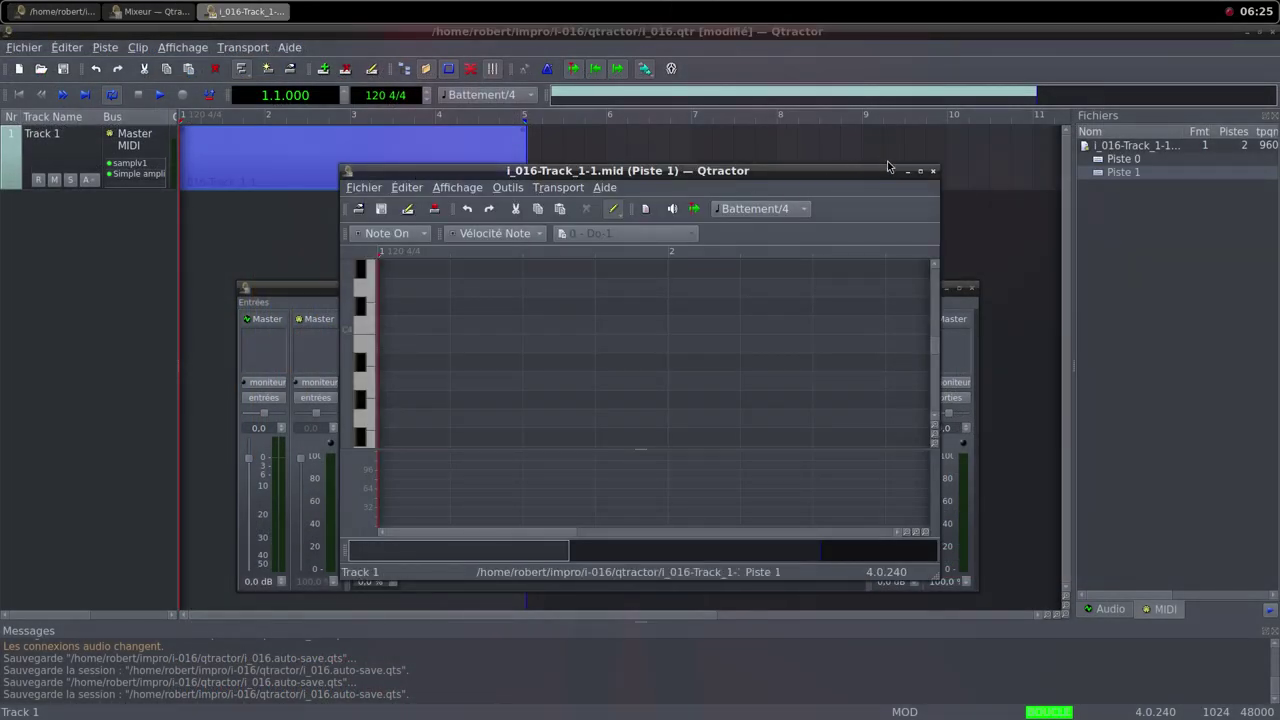
click(920, 171)
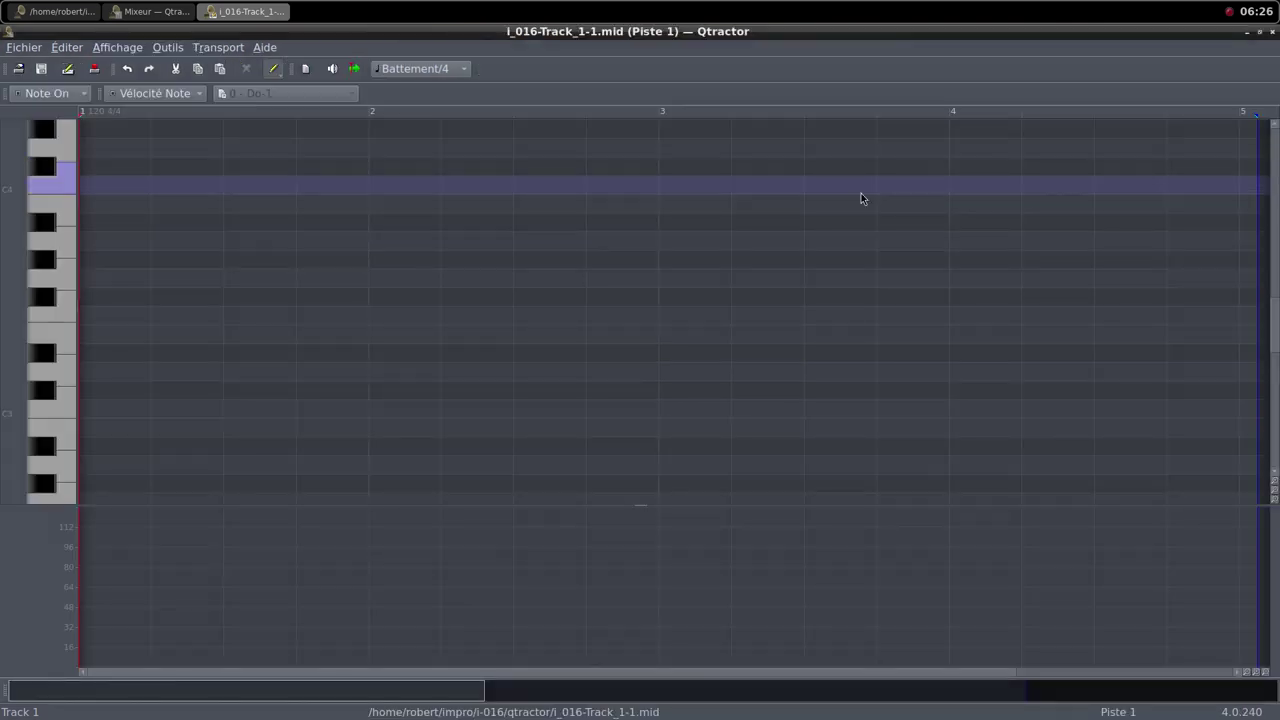
Step: Enter eight one-beat C4 notes on beats 1 and 3 of bars 1 to 4, and close the MIDI editor
click(90, 186)
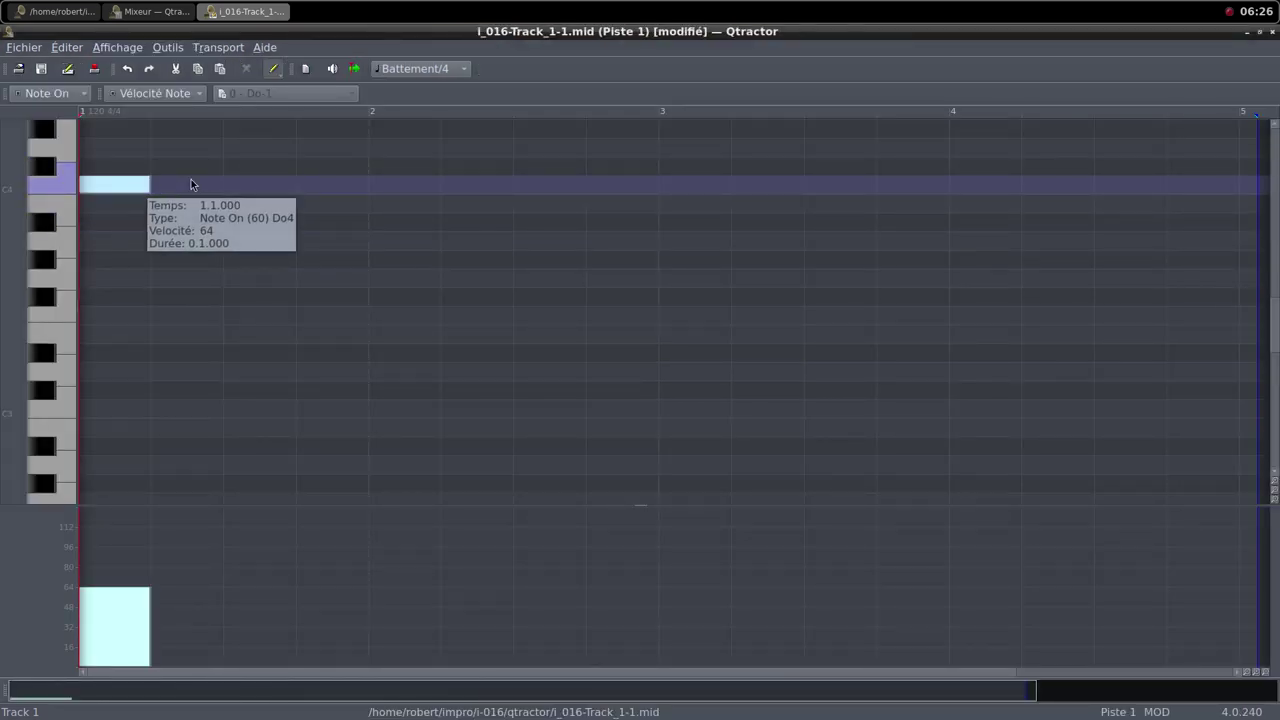
drag(228, 185, 300, 186)
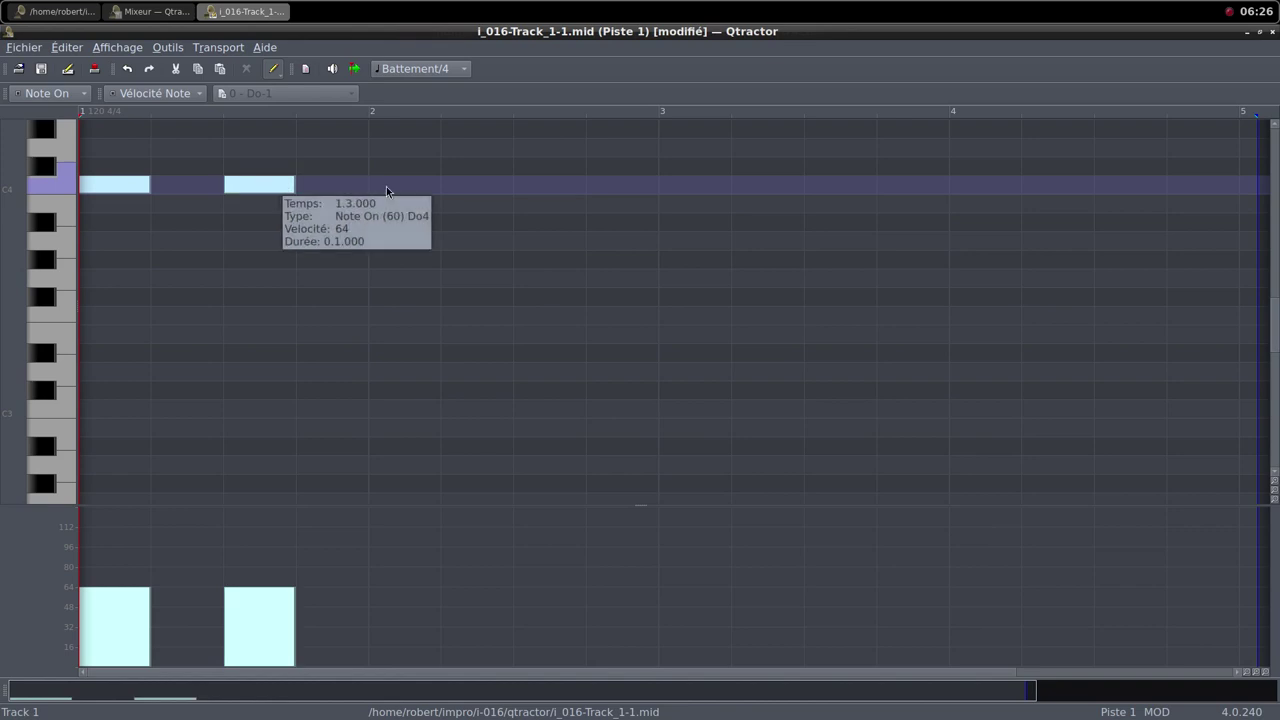
drag(386, 186, 441, 186)
drag(527, 187, 720, 196)
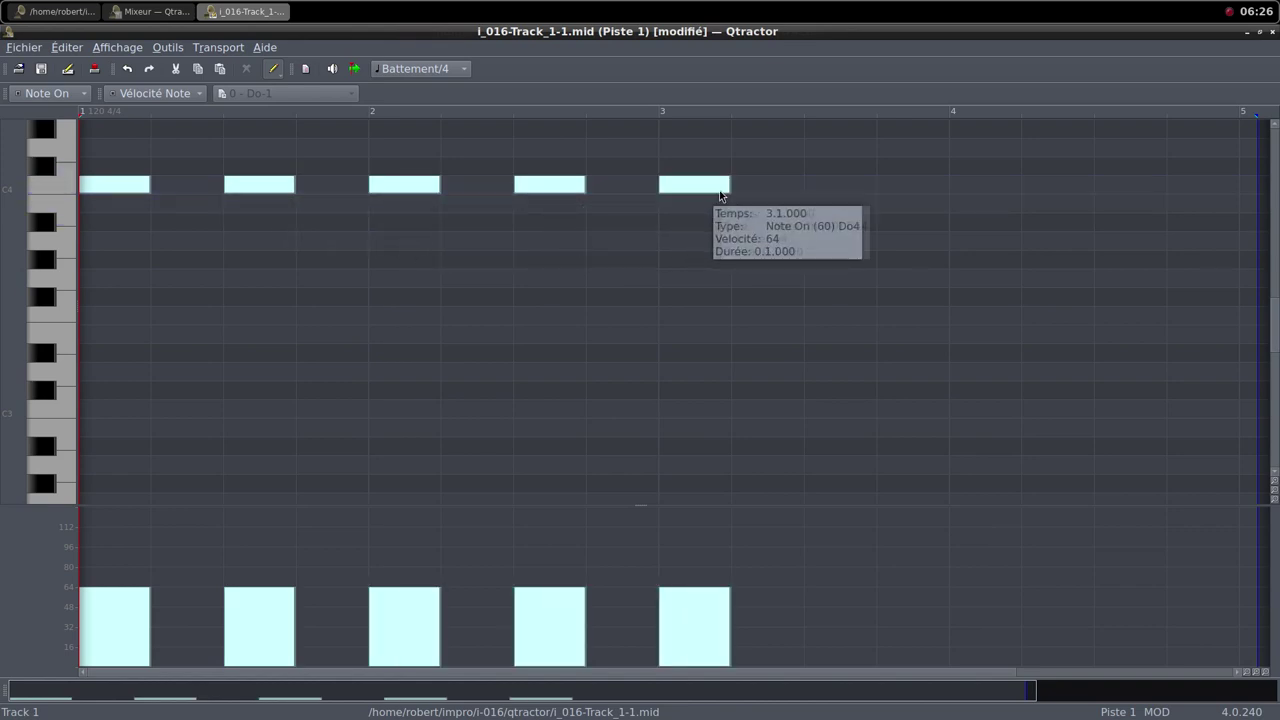
drag(808, 186, 1152, 188)
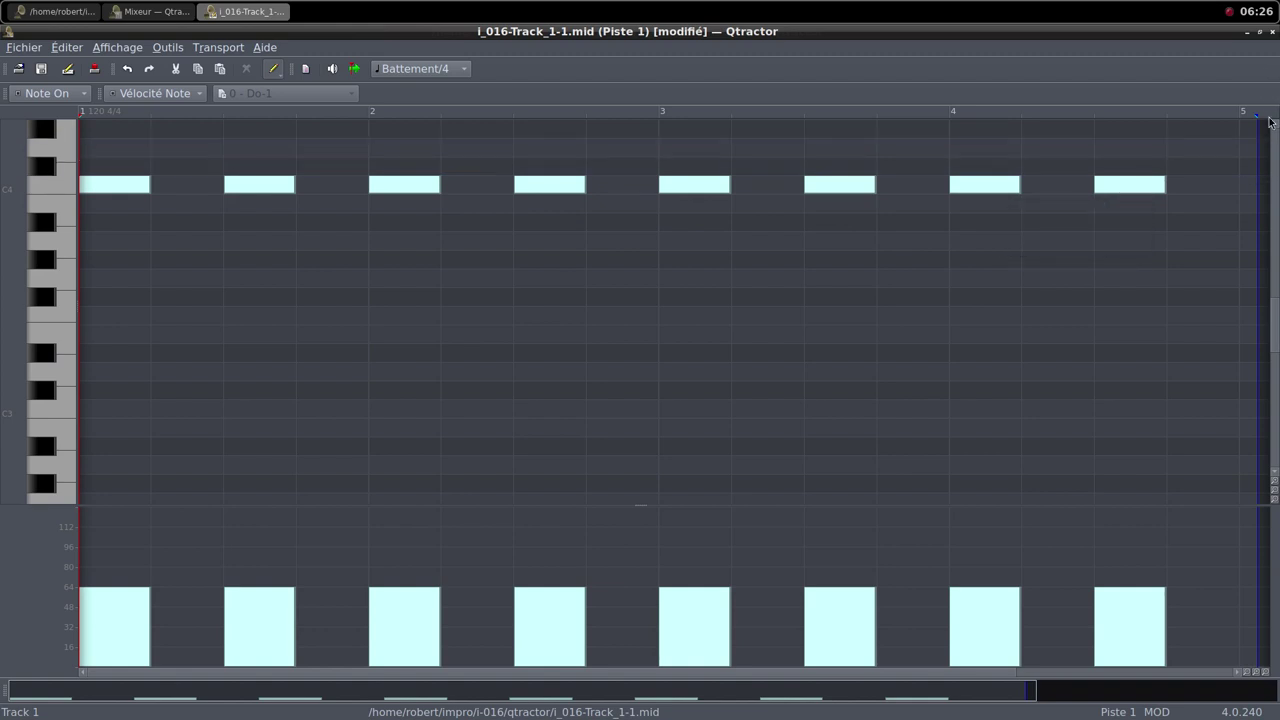
click(1260, 33)
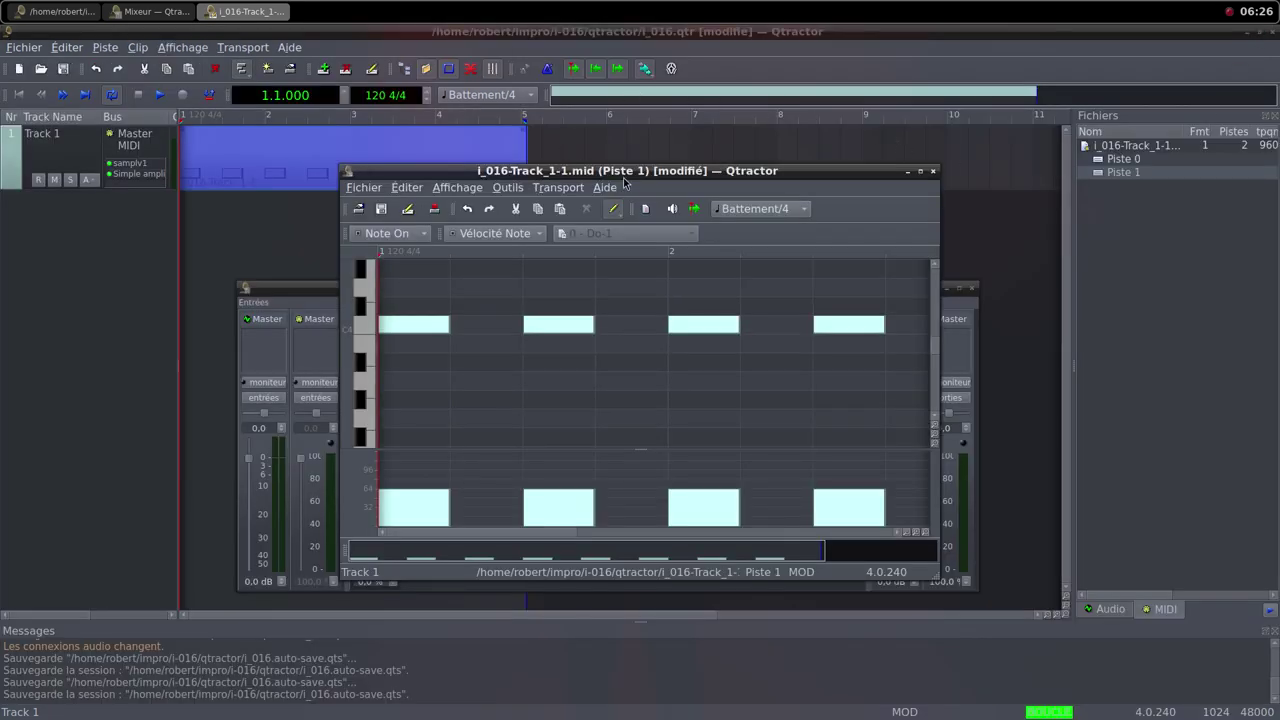
drag(625, 182, 651, 266)
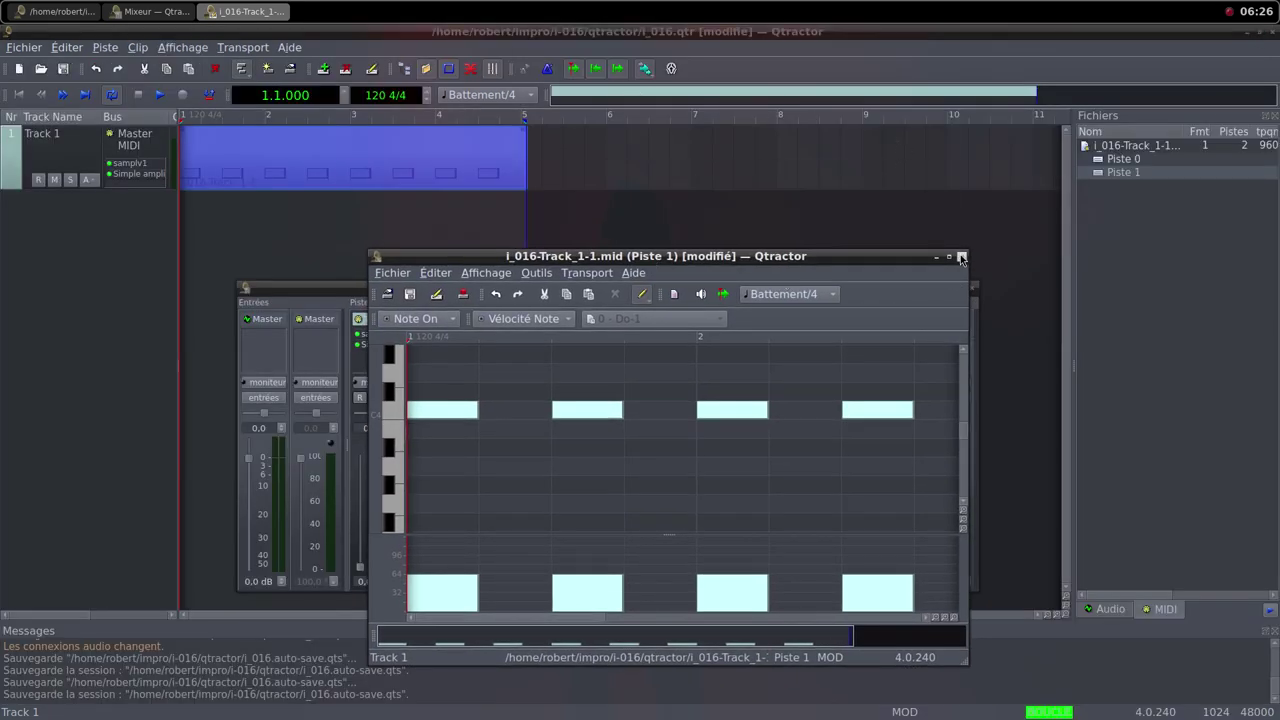
click(960, 255)
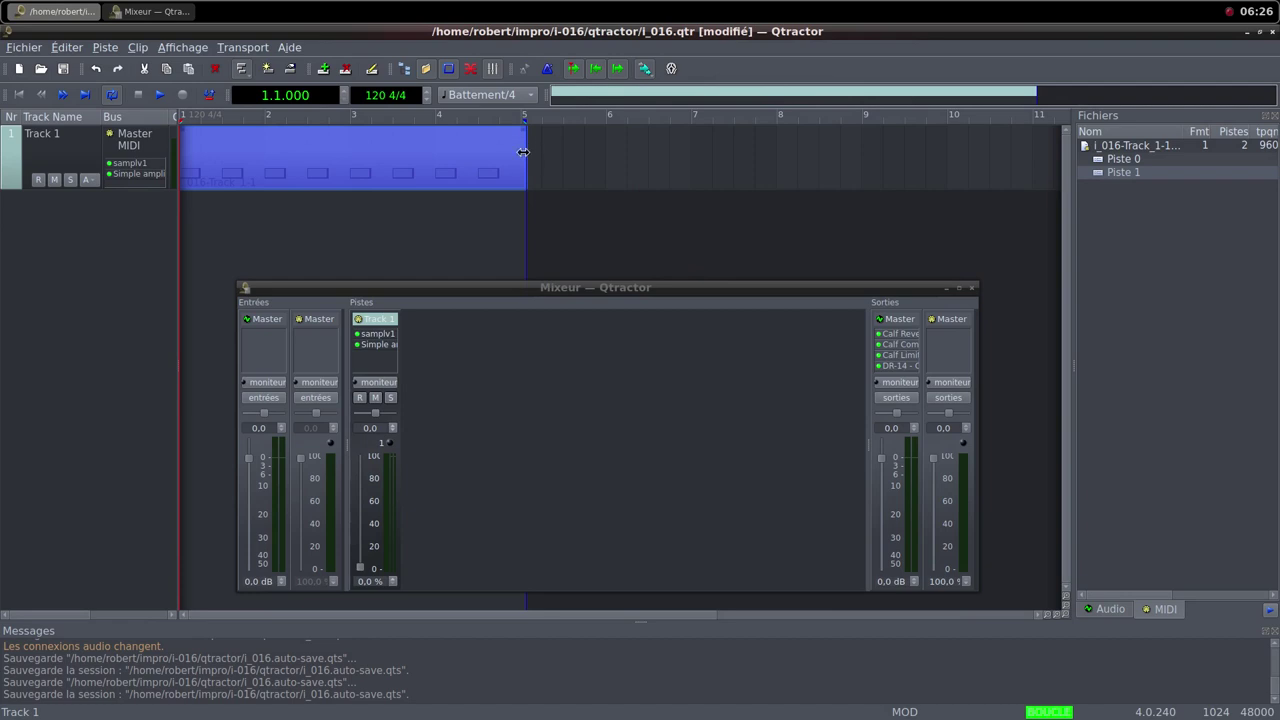
Step: Reopen the Track 1 clip in the MIDI editor, move the loop end to 5.1.000, and close the editor
drag(522, 152, 527, 160)
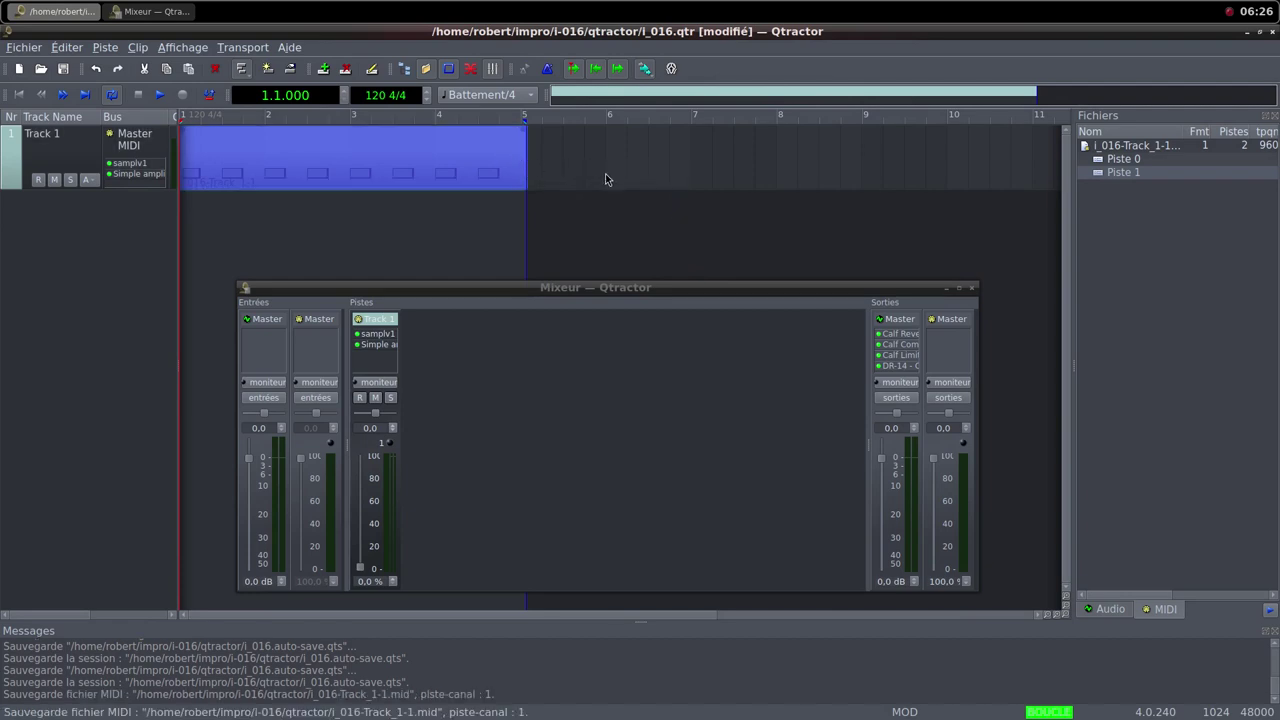
double_click(500, 142)
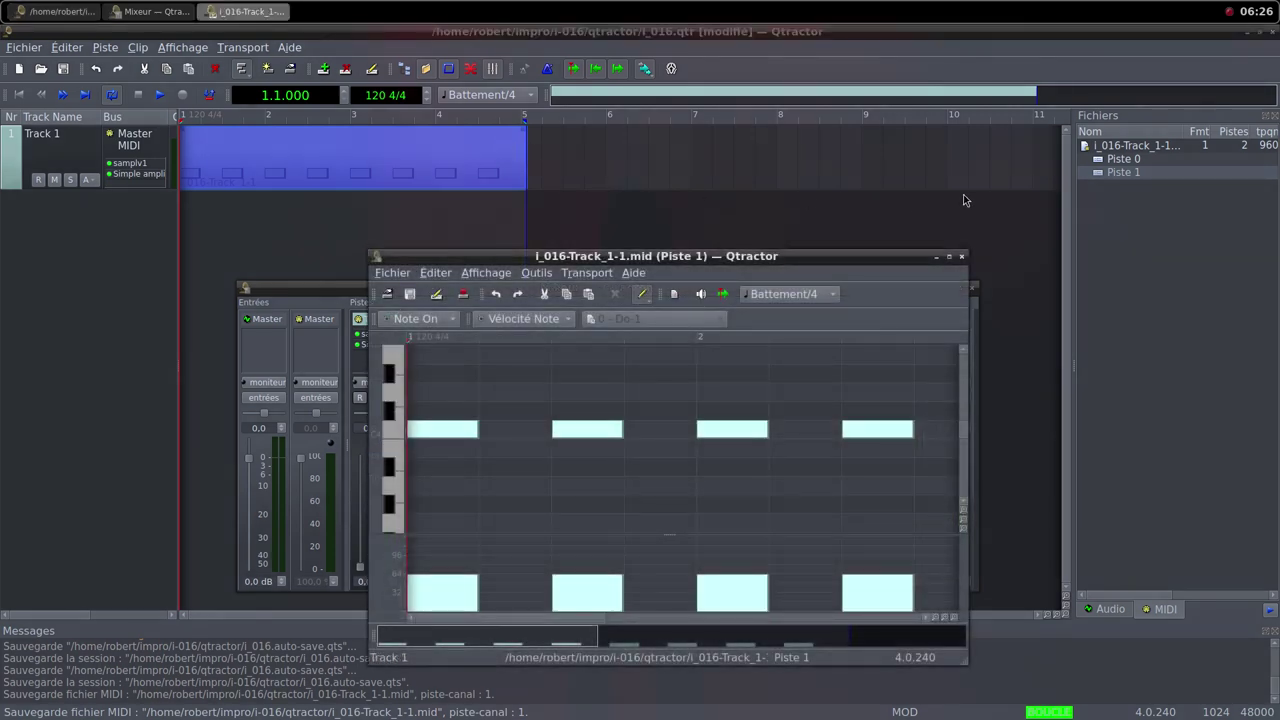
click(949, 257)
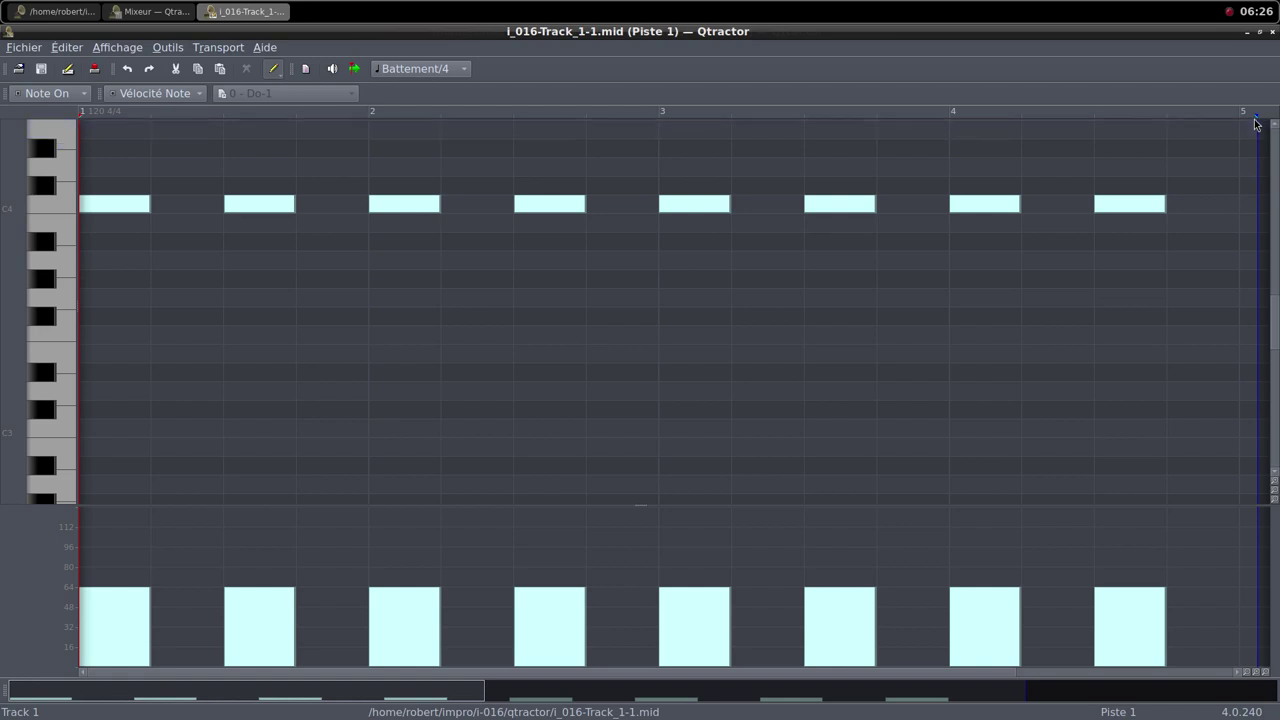
mouse_move(1252, 113)
mouse_down()
mouse_move(926, 124)
mouse_move(968, 132)
mouse_up()
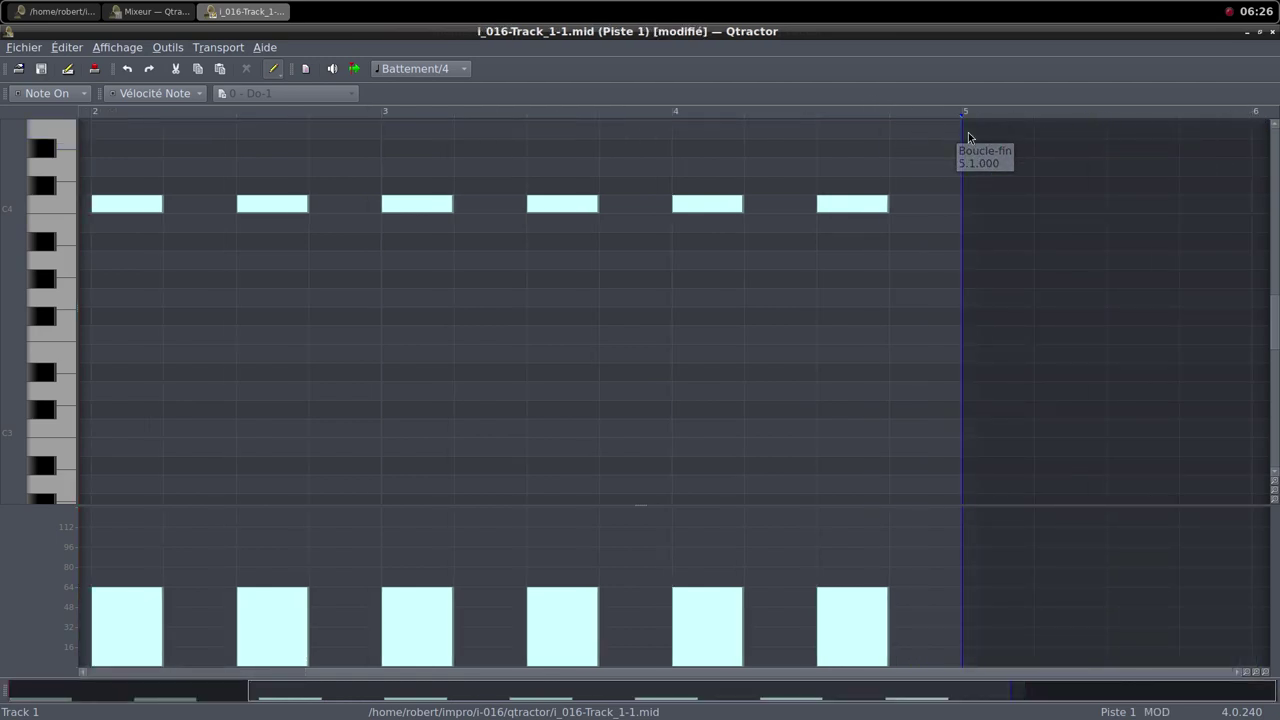
click(1259, 32)
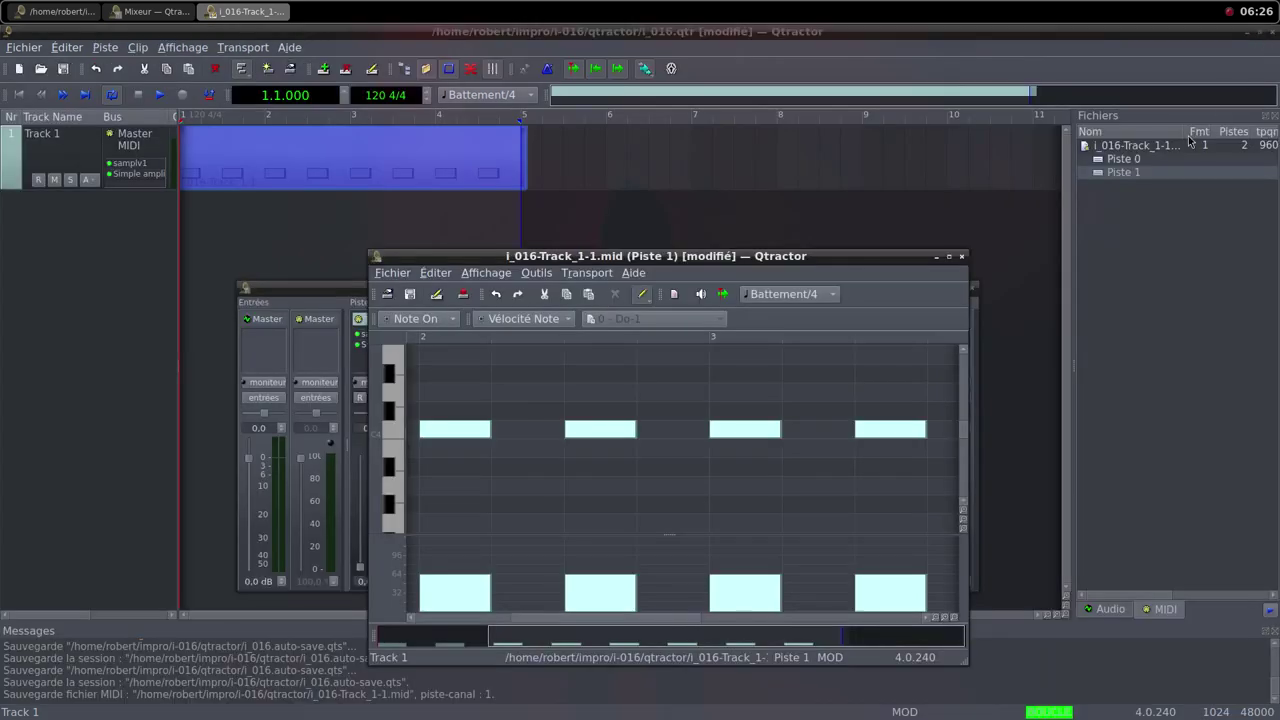
click(961, 257)
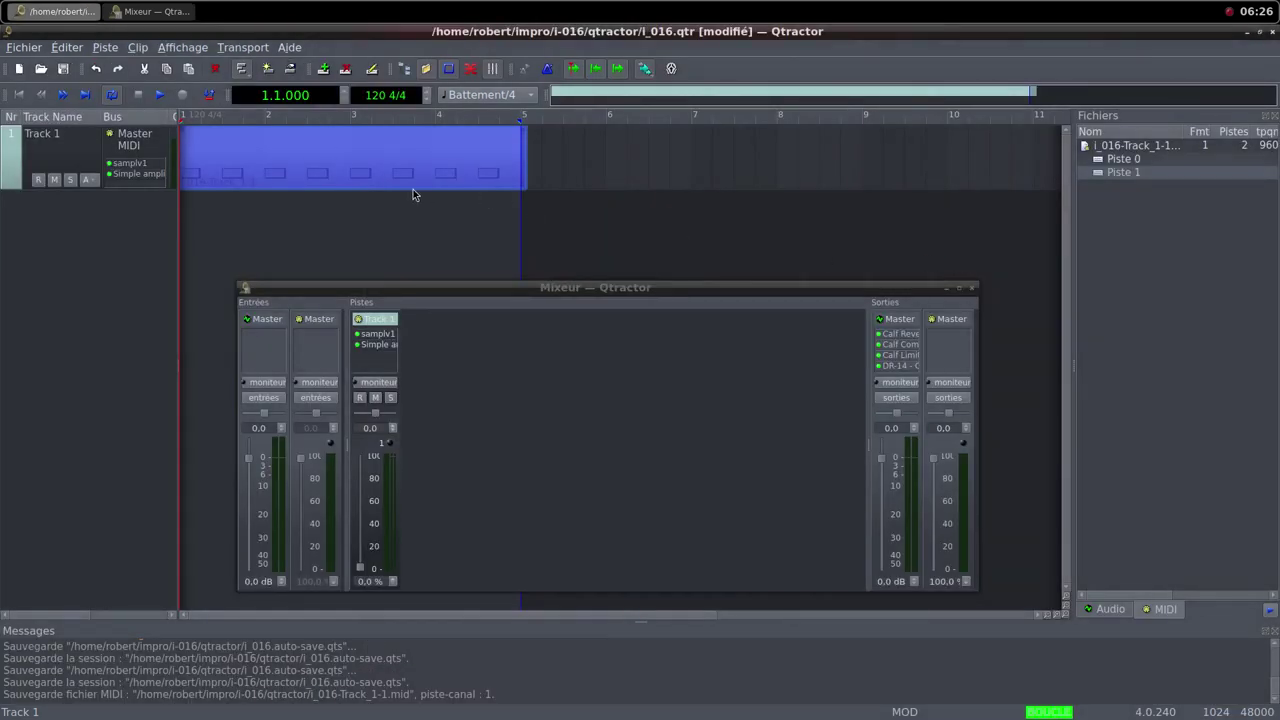
Step: Start loop playback and raise Track 1's mixer volume to 100 %
click(160, 94)
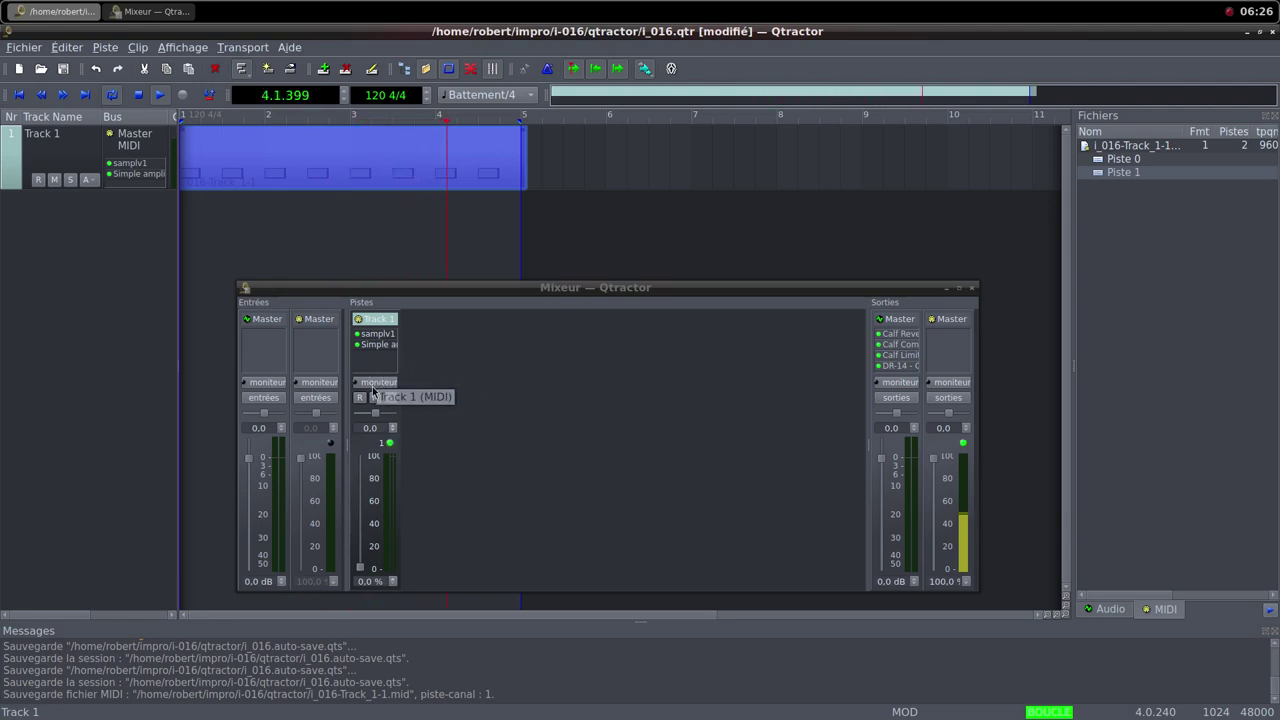
drag(360, 577, 370, 455)
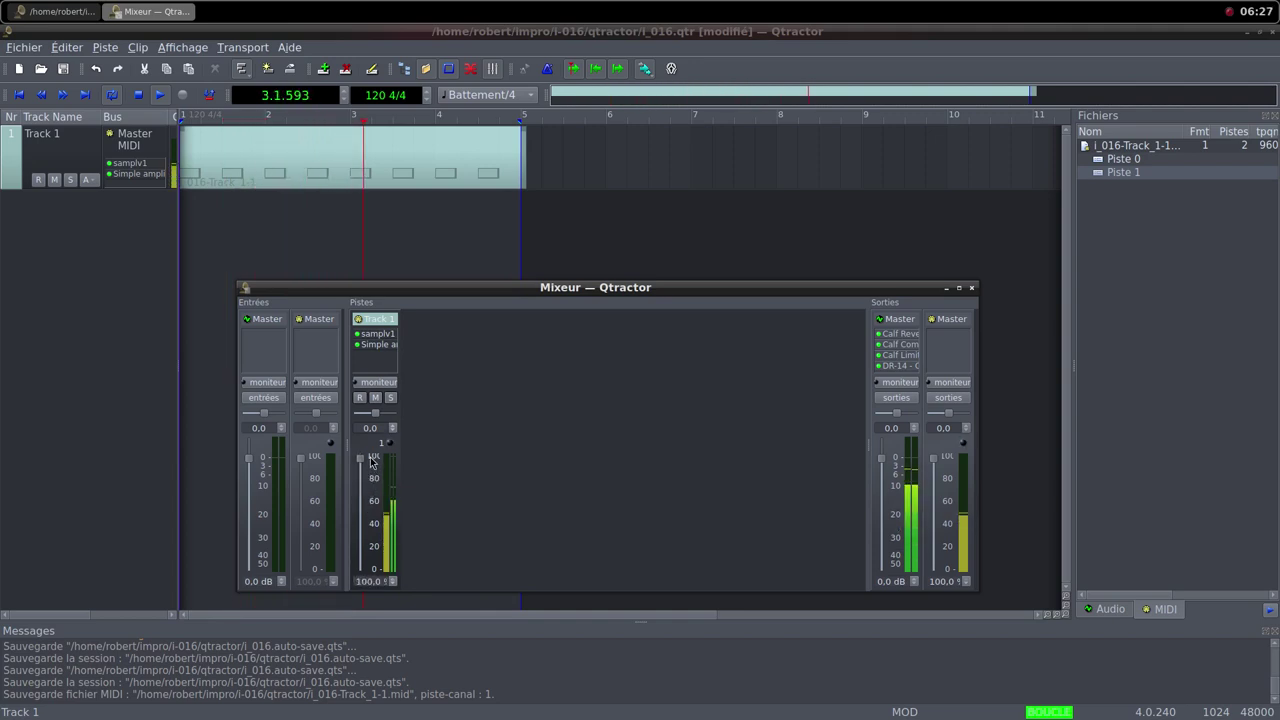
Step: Set the gain of Track 1's Simple amplifier plugin to about 7.266 dB and close its window
double_click(383, 345)
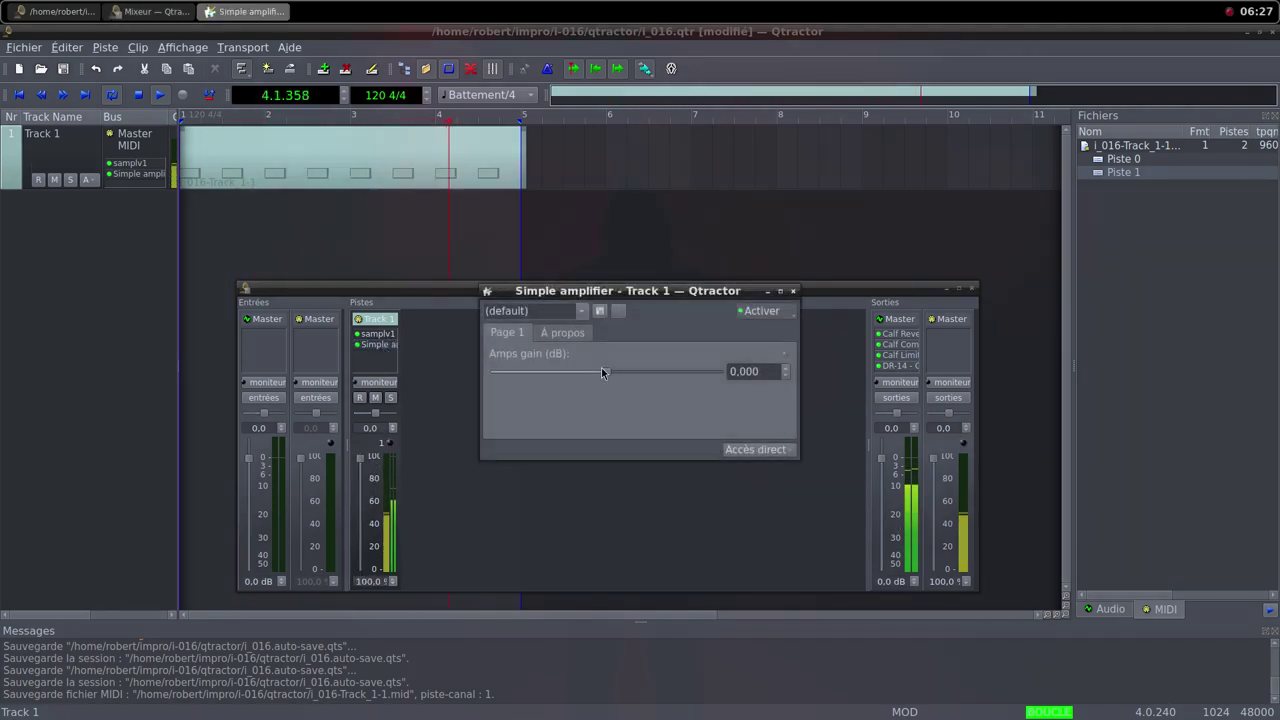
drag(617, 375, 619, 373)
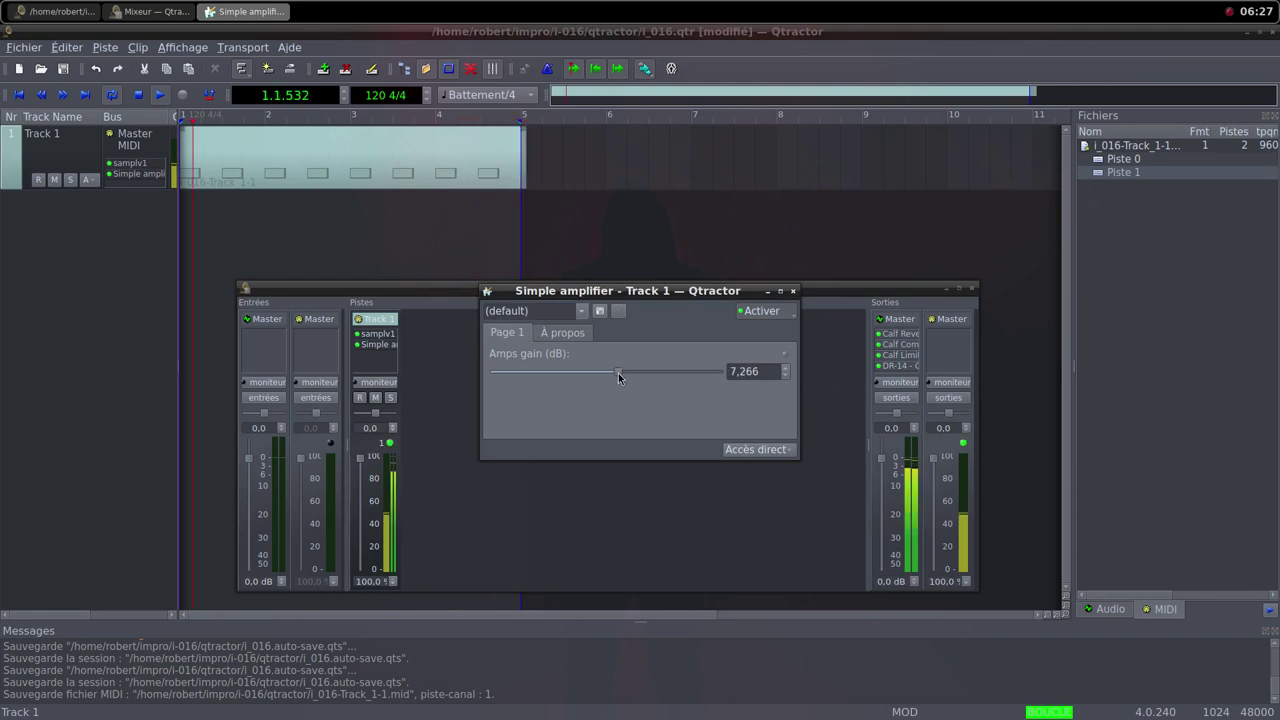
click(793, 291)
Step: Switch to Freesound in Firefox, get another random sound, and review its page details
middle_click(712, 8)
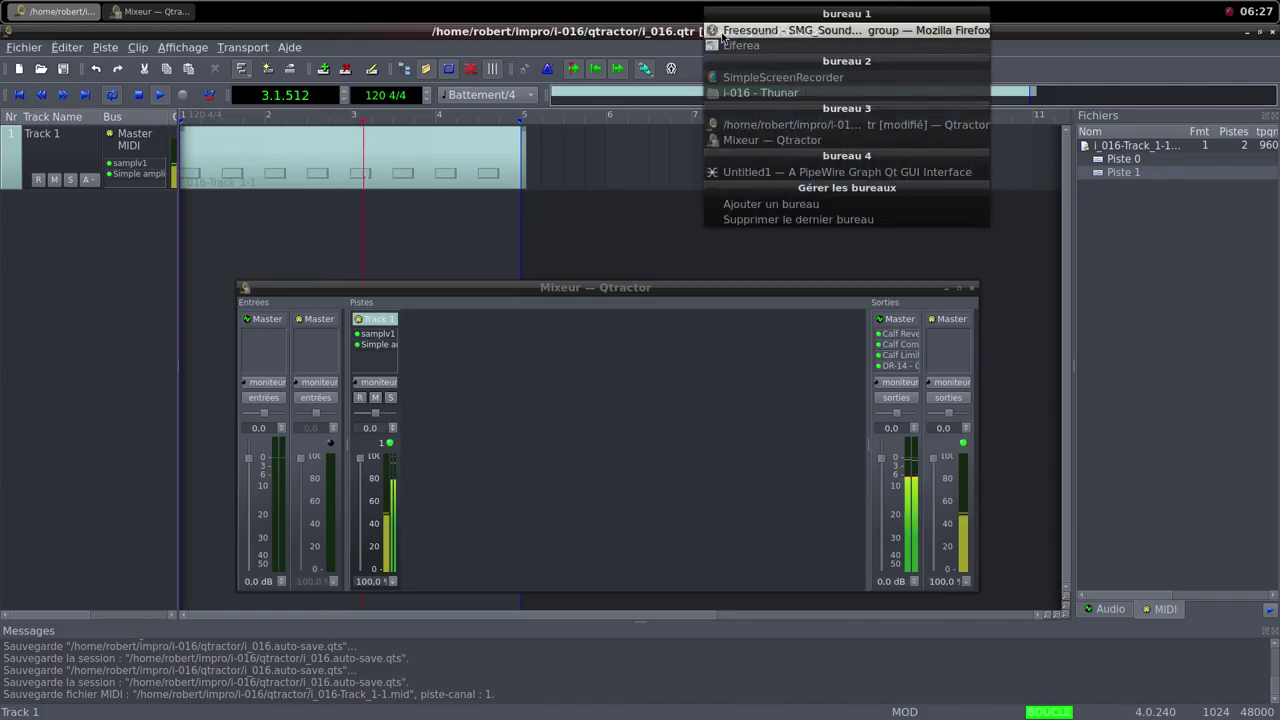
click(830, 27)
click(953, 241)
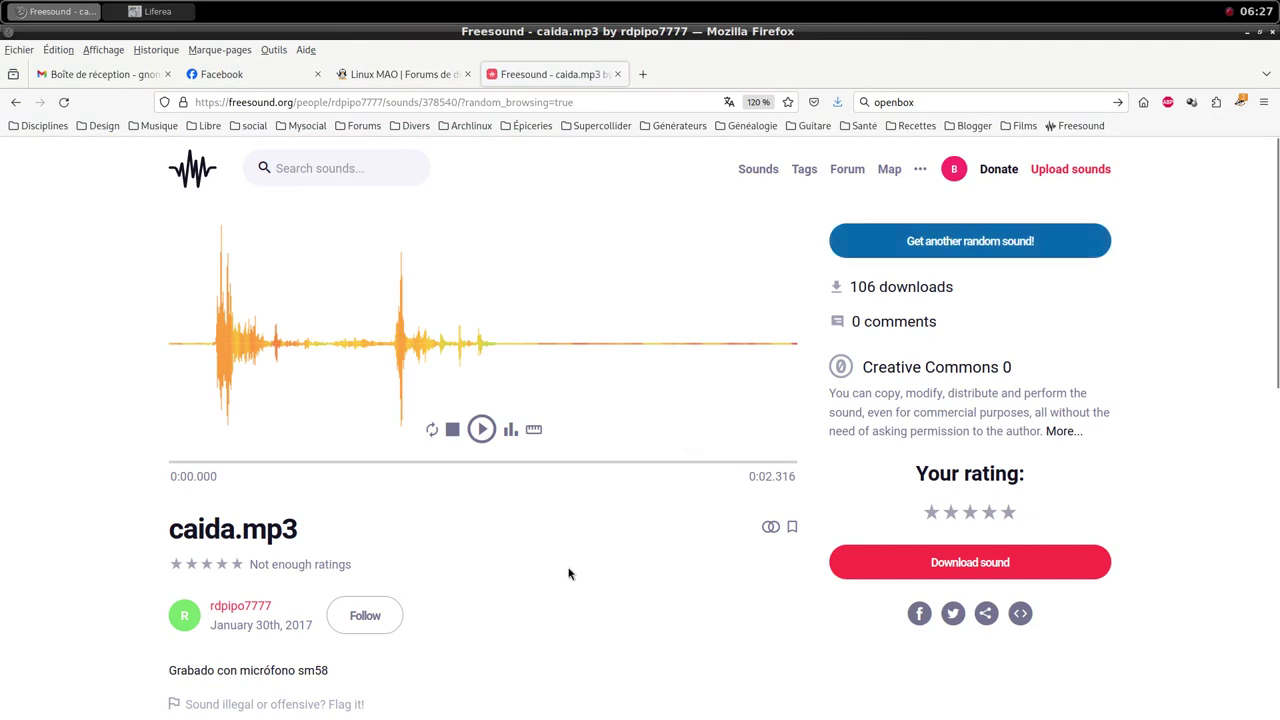
scroll(568, 574, down, 3)
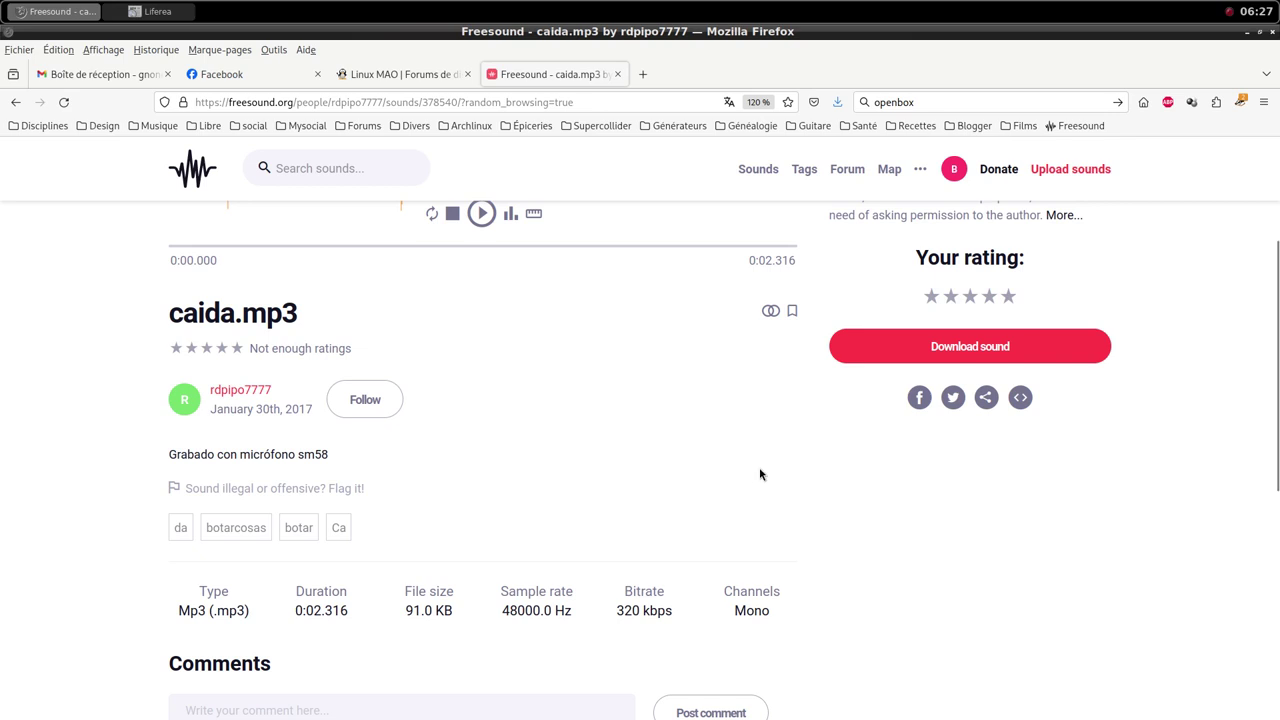
scroll(944, 511, up, 4)
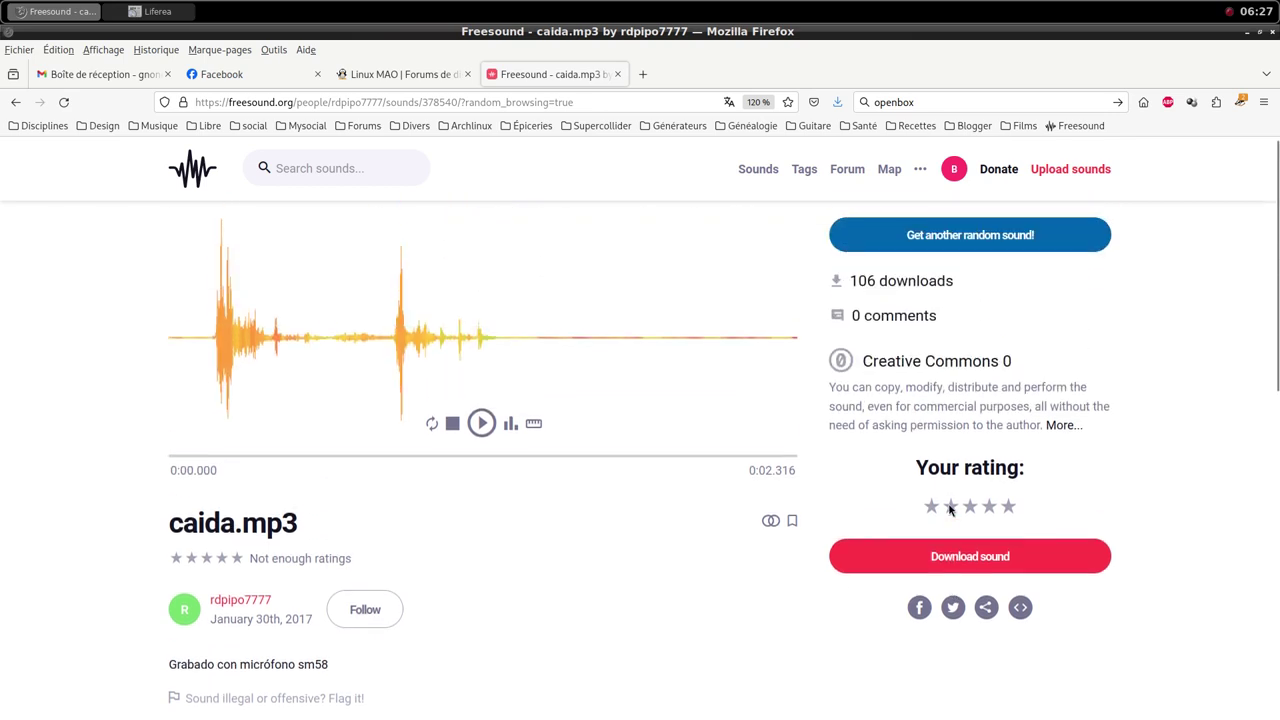
Step: Download the caida.mp3 sound into the i-016/samples folder, keeping the proposed file name
click(968, 564)
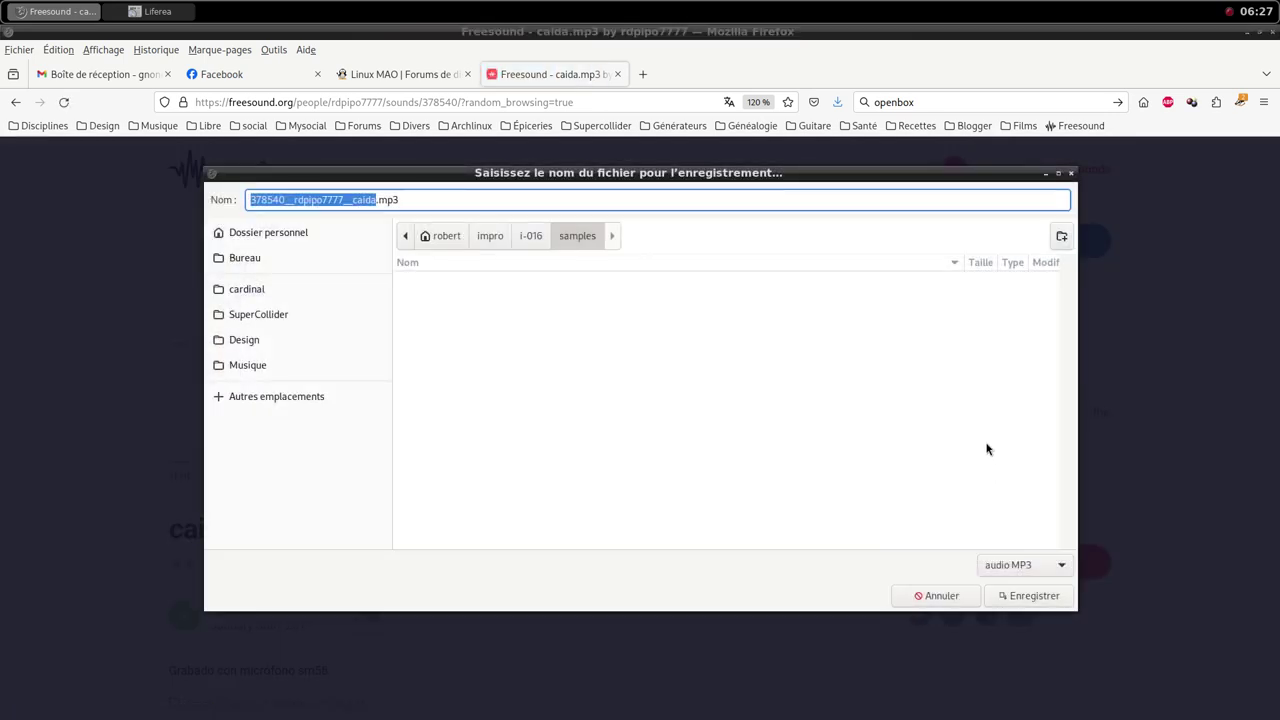
click(1048, 602)
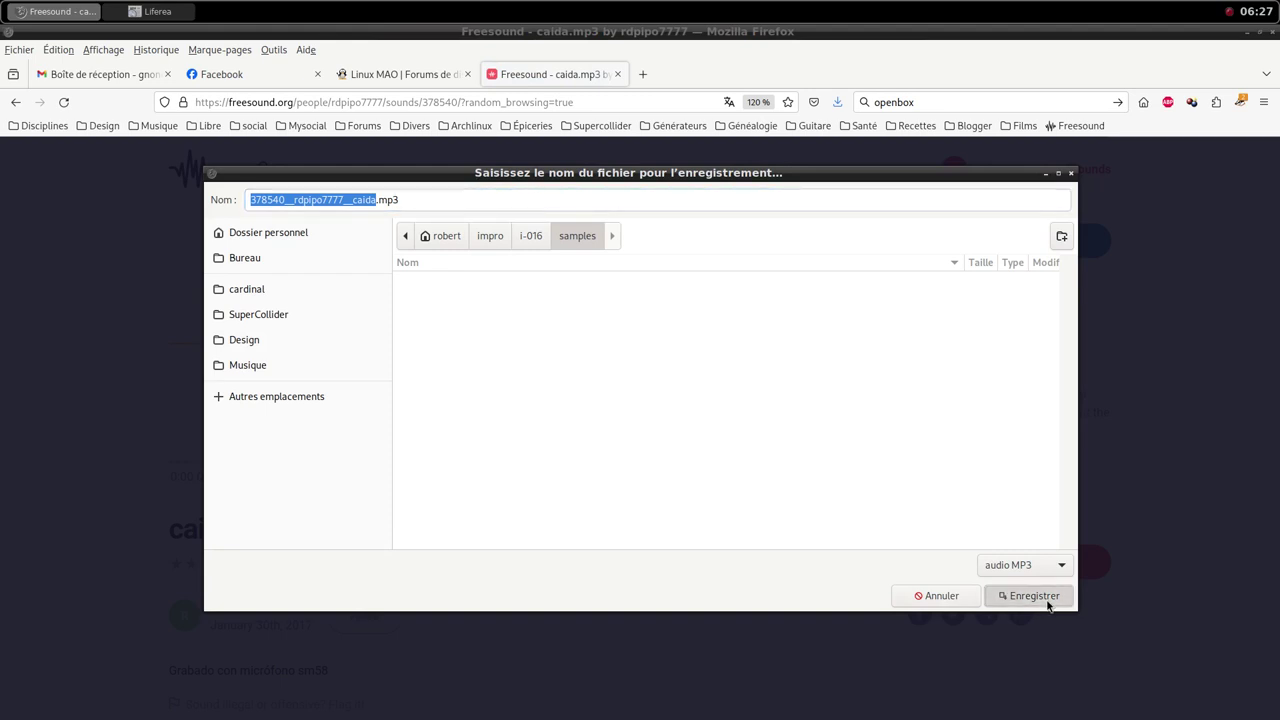
click(1018, 319)
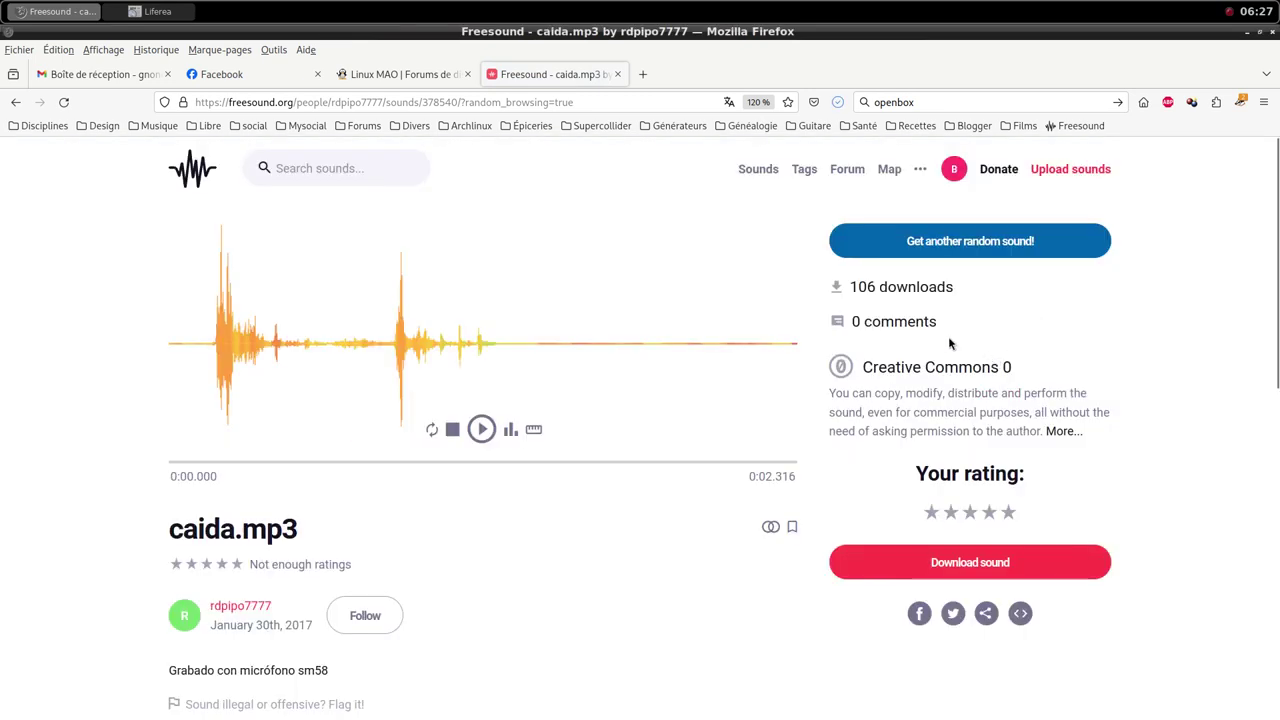
Step: Switch to the Thunar file manager, enter the samples folder, and open a terminal in it
middle_click(632, 7)
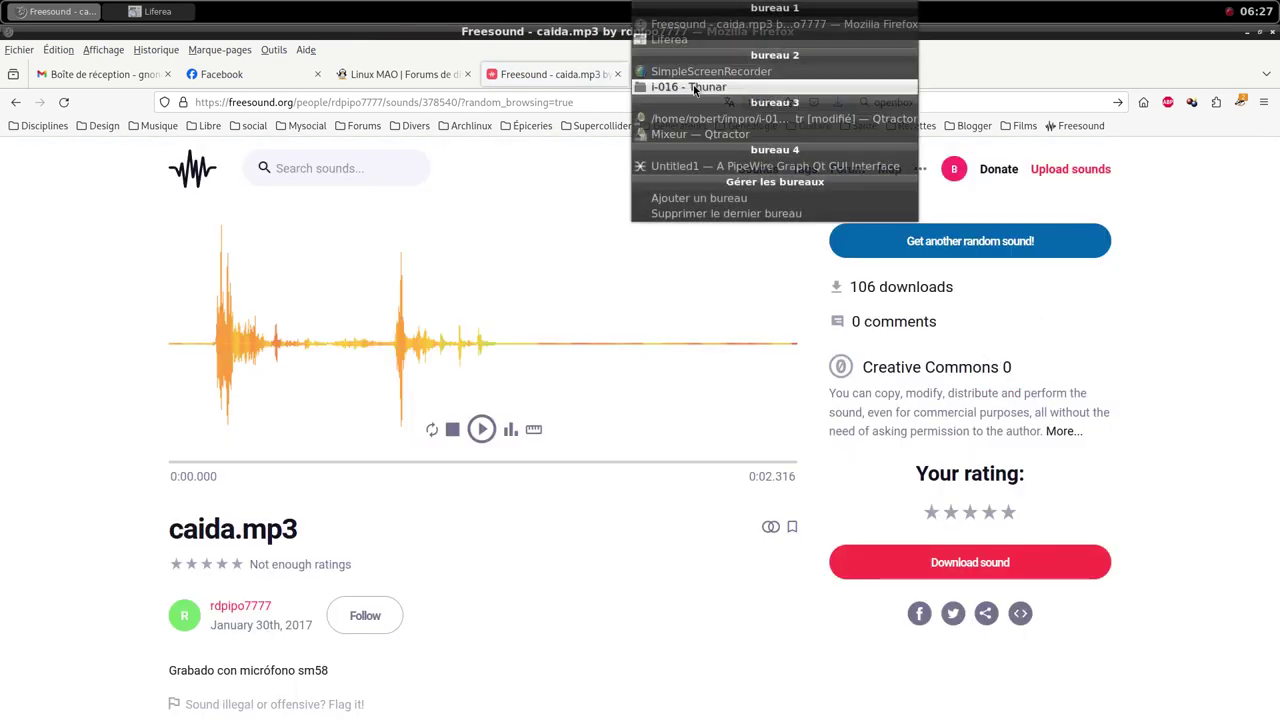
click(697, 88)
right_click(651, 422)
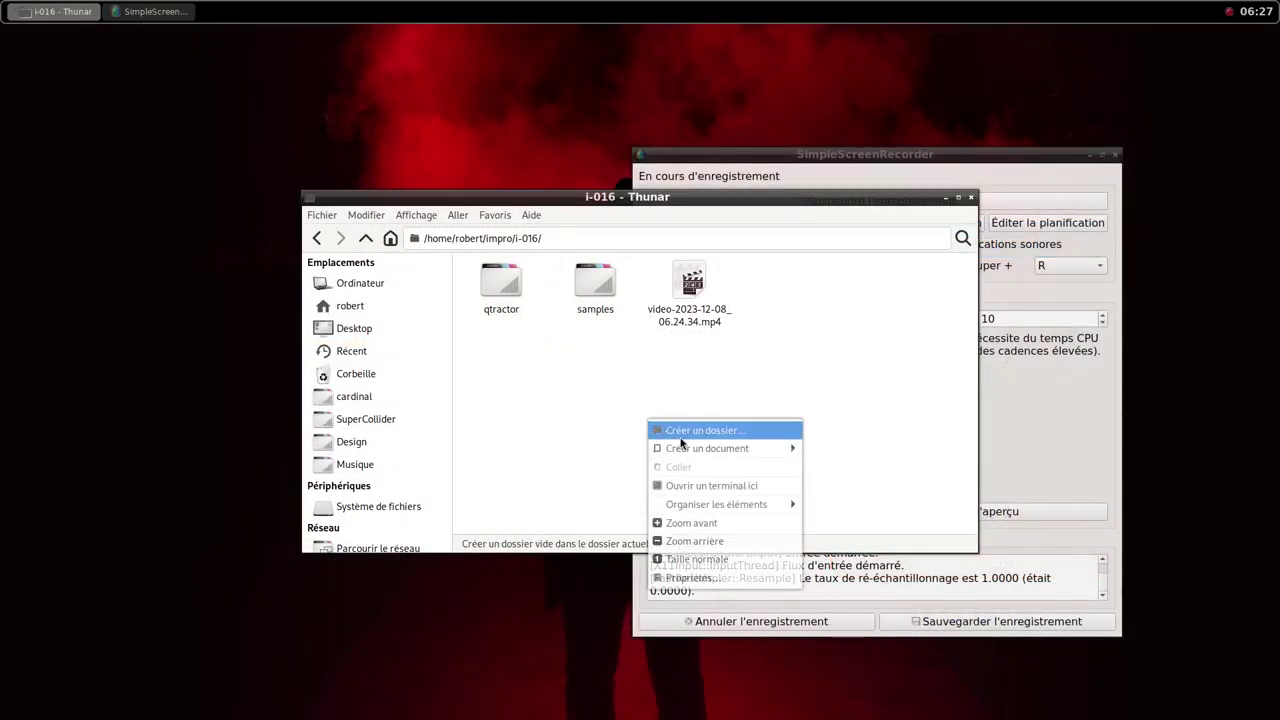
double_click(585, 296)
right_click(598, 396)
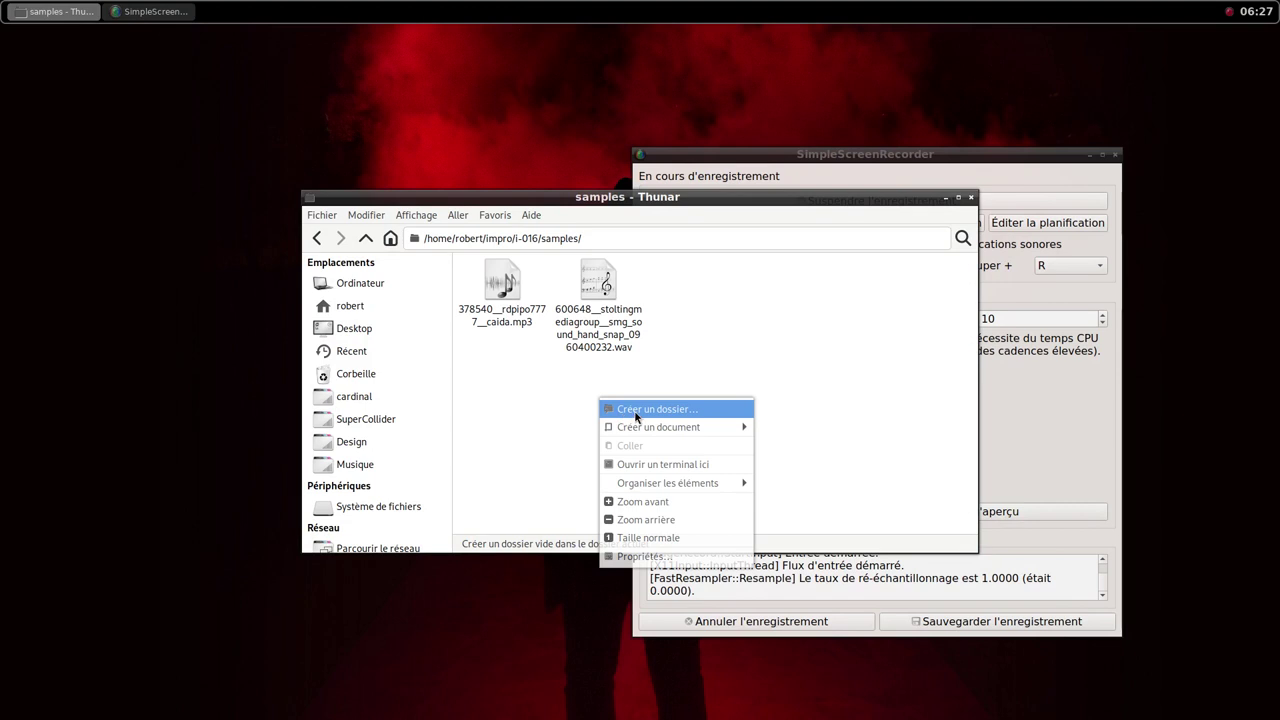
click(620, 463)
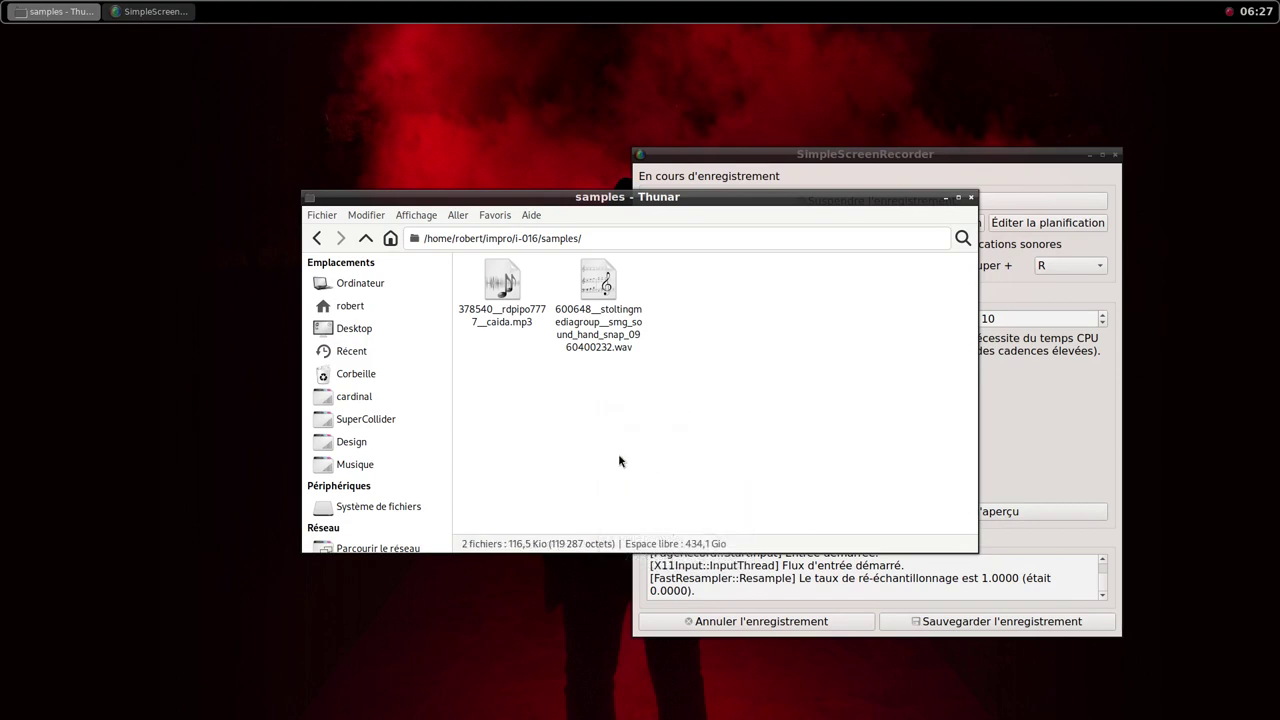
Step: List the folder's files and convert the caida MP3 to a WAV file of the same name with ffmpeg -i
text(ls)
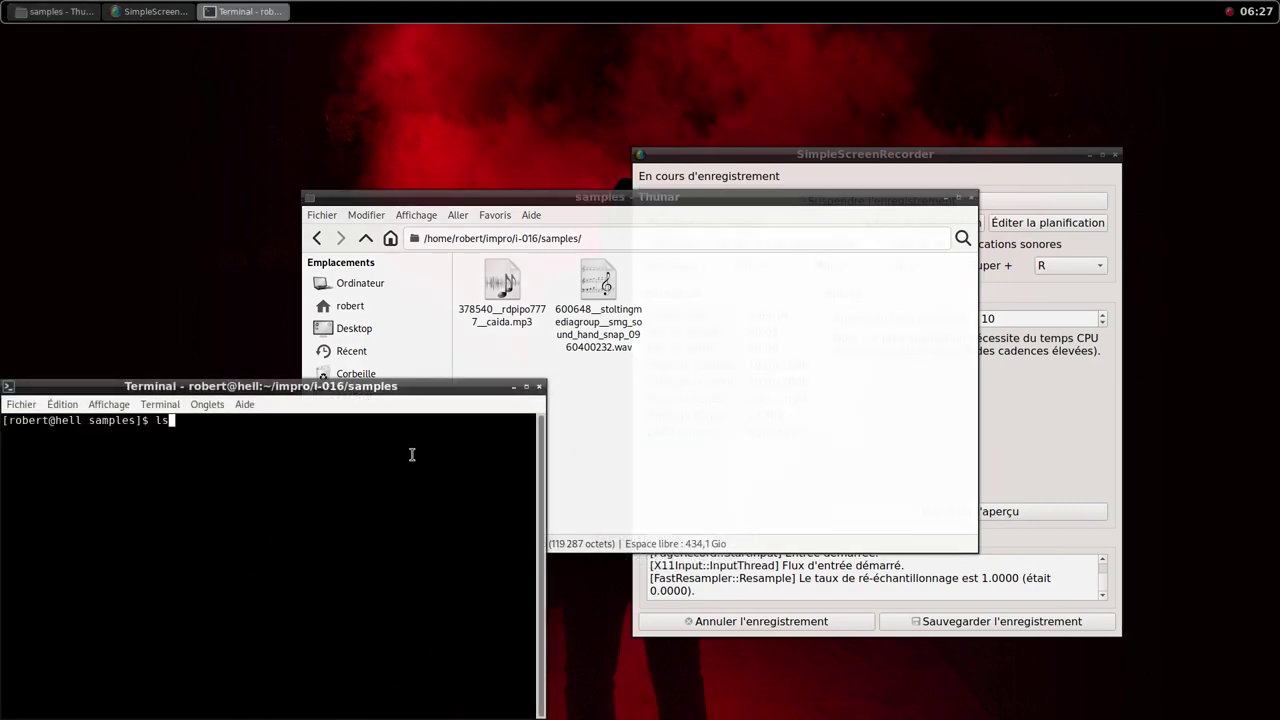
key(Return)
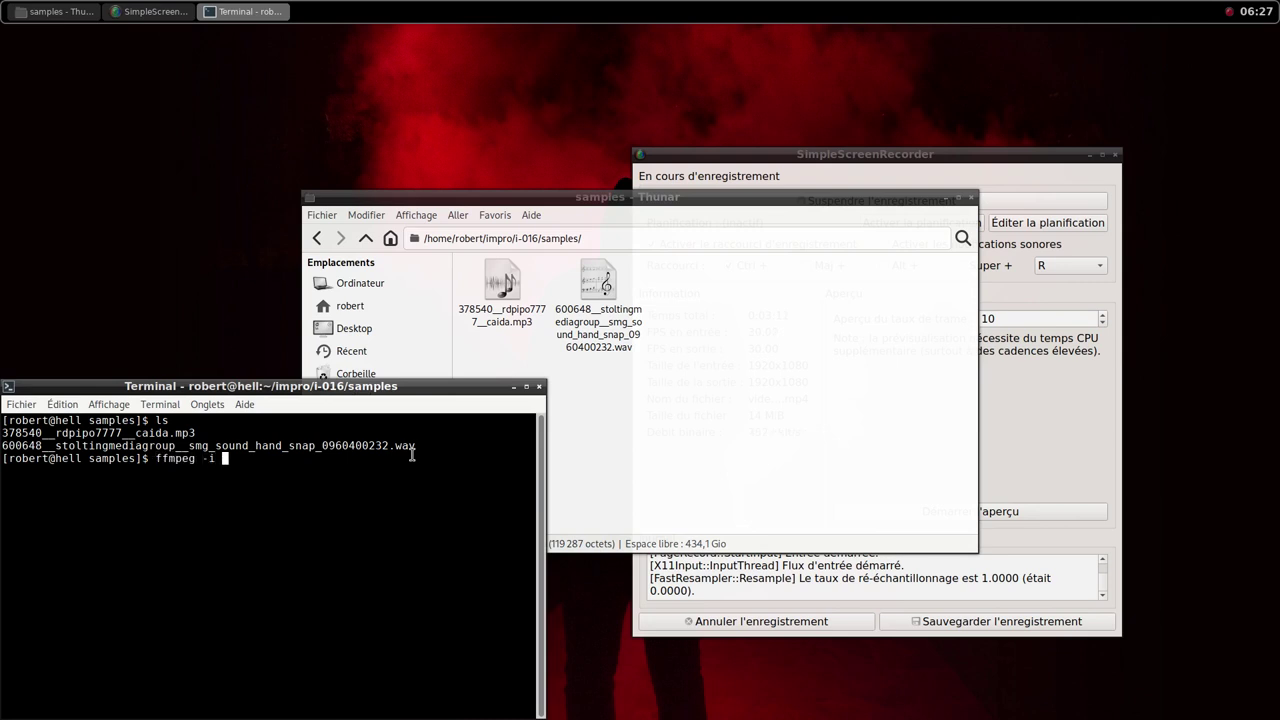
drag(195, 428, 2, 424)
middle_click(30, 432)
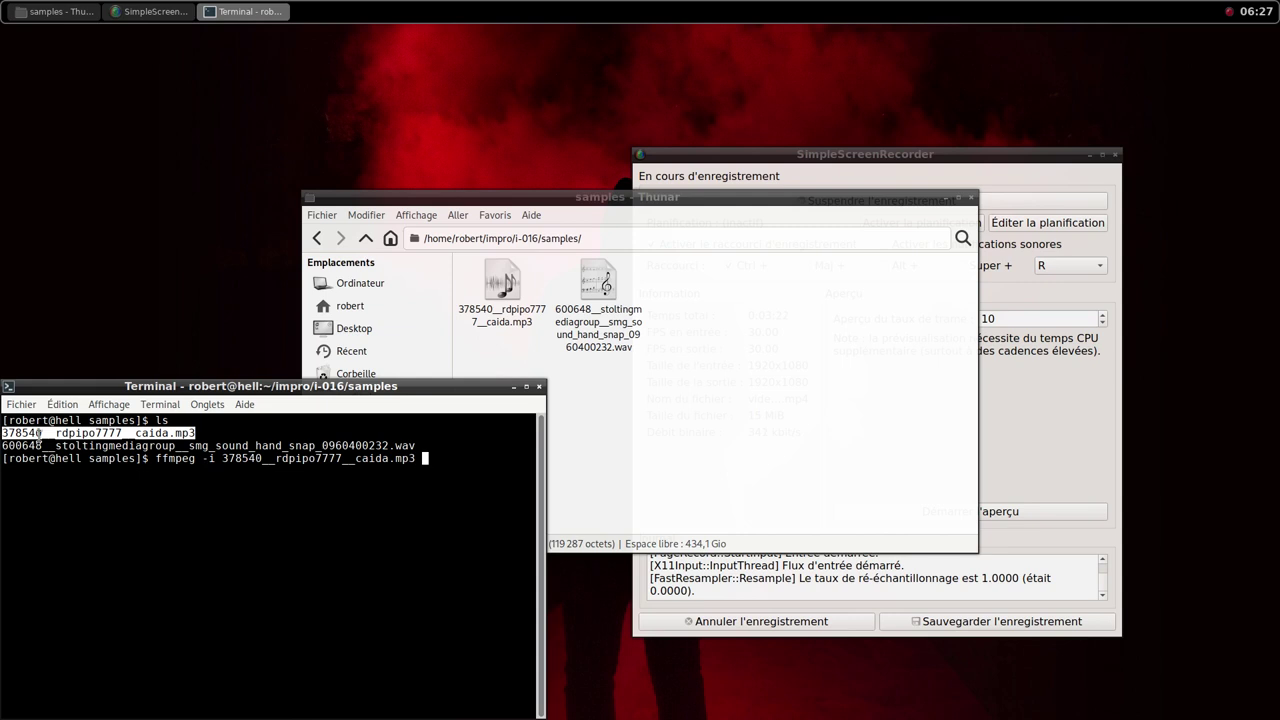
middle_click(52, 432)
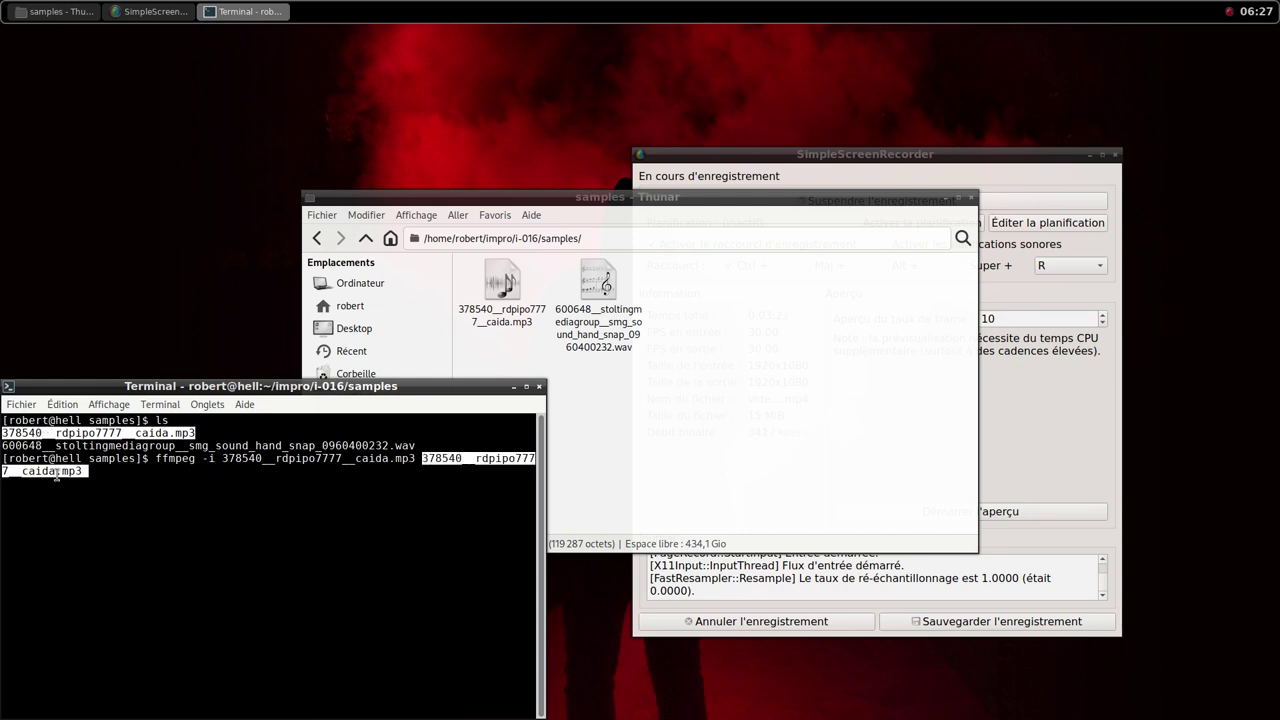
key(End)
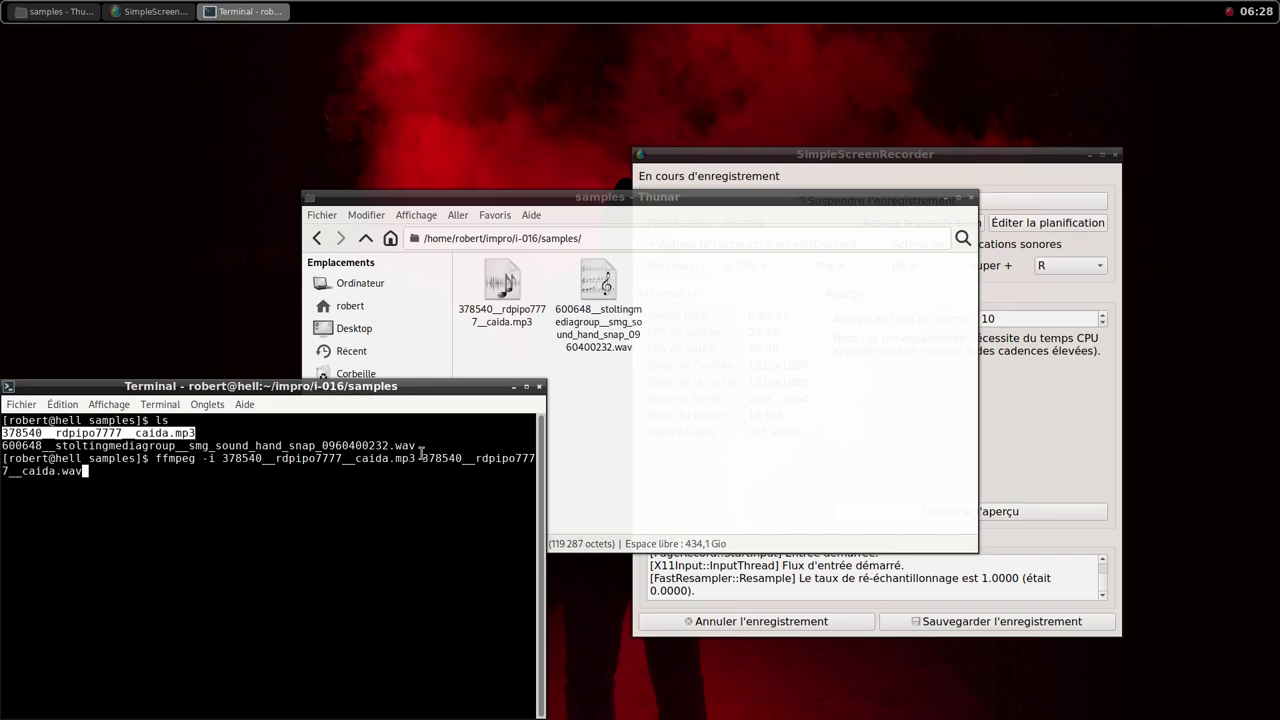
drag(400, 390, 446, 256)
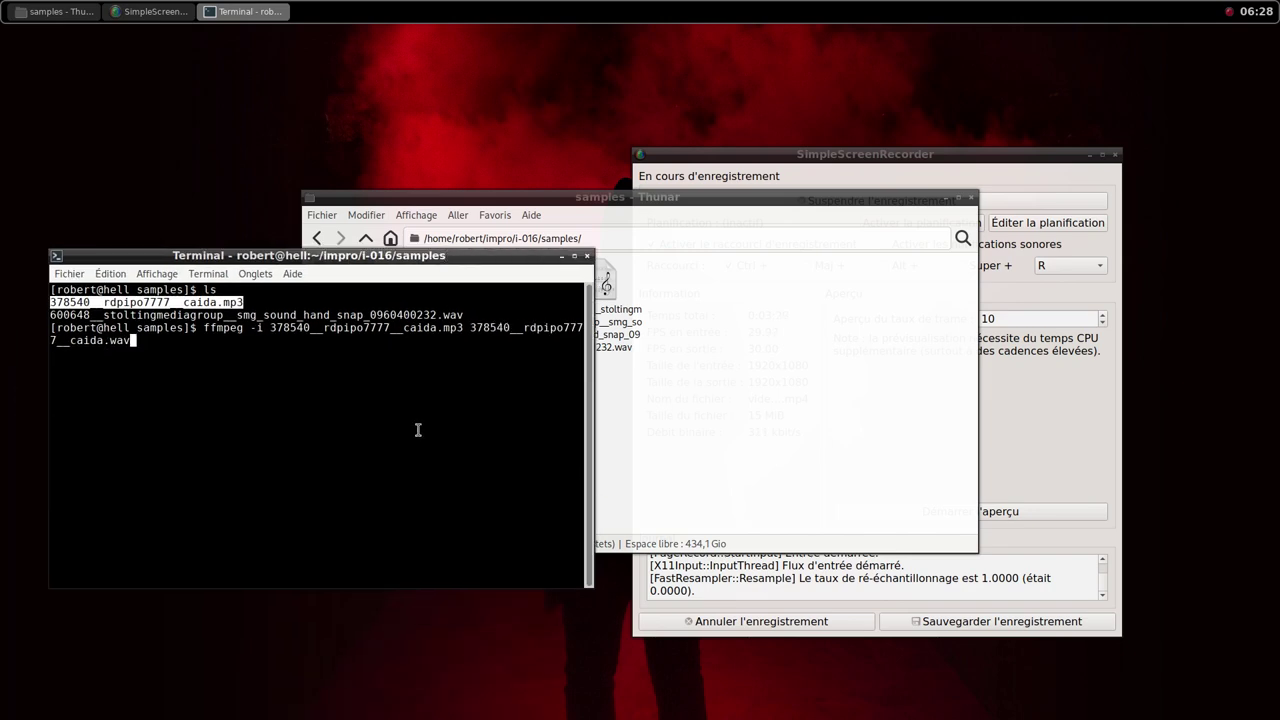
key(Return)
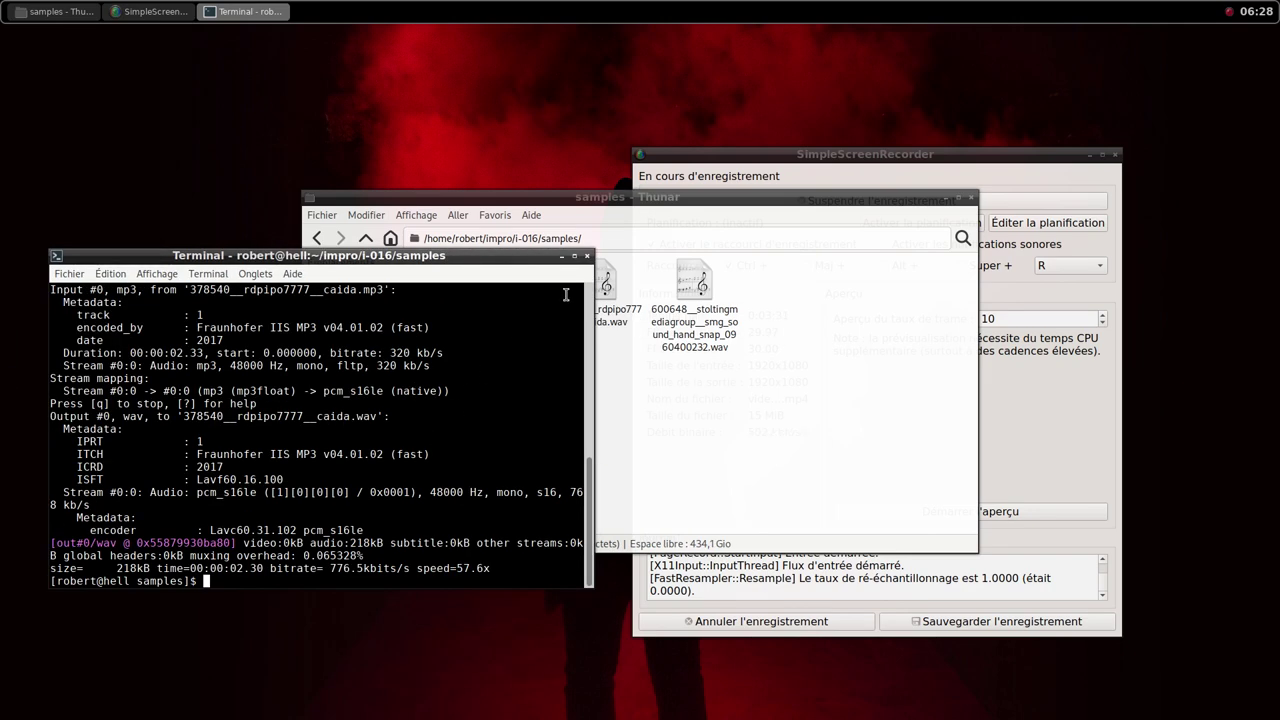
Step: Close the terminal and delete the original caida MP3 file from the samples folder
click(587, 257)
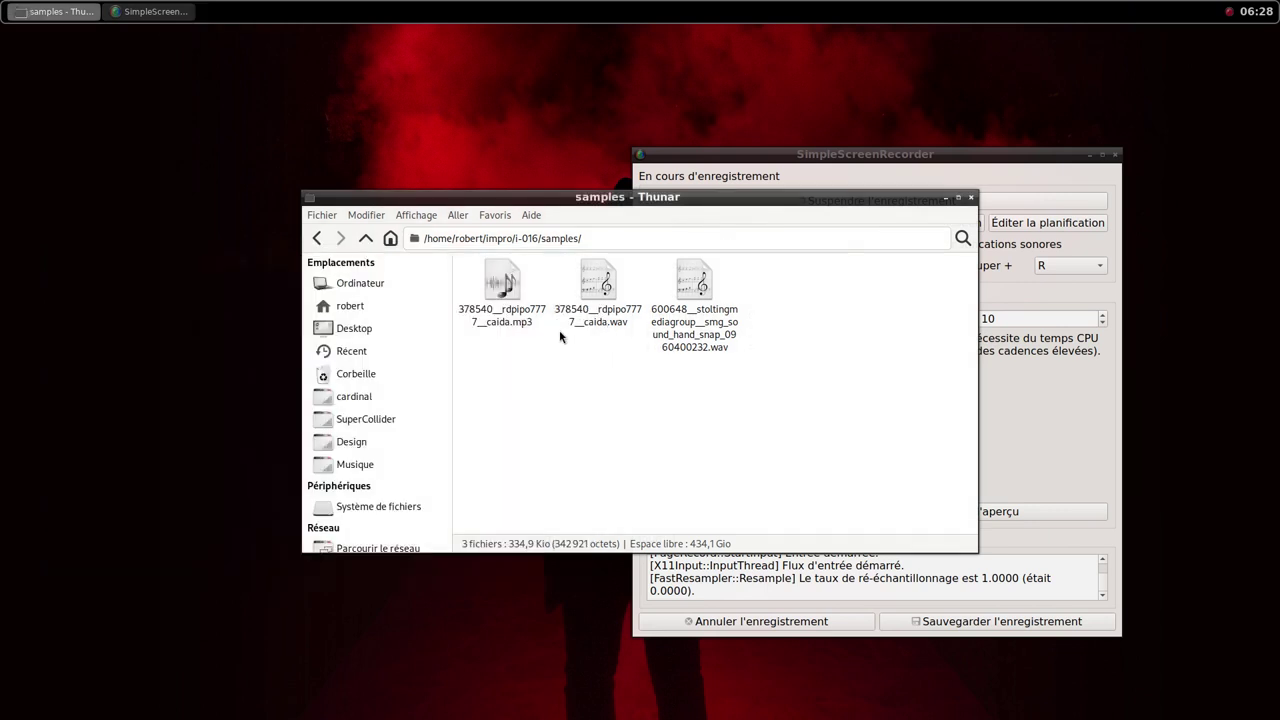
click(534, 344)
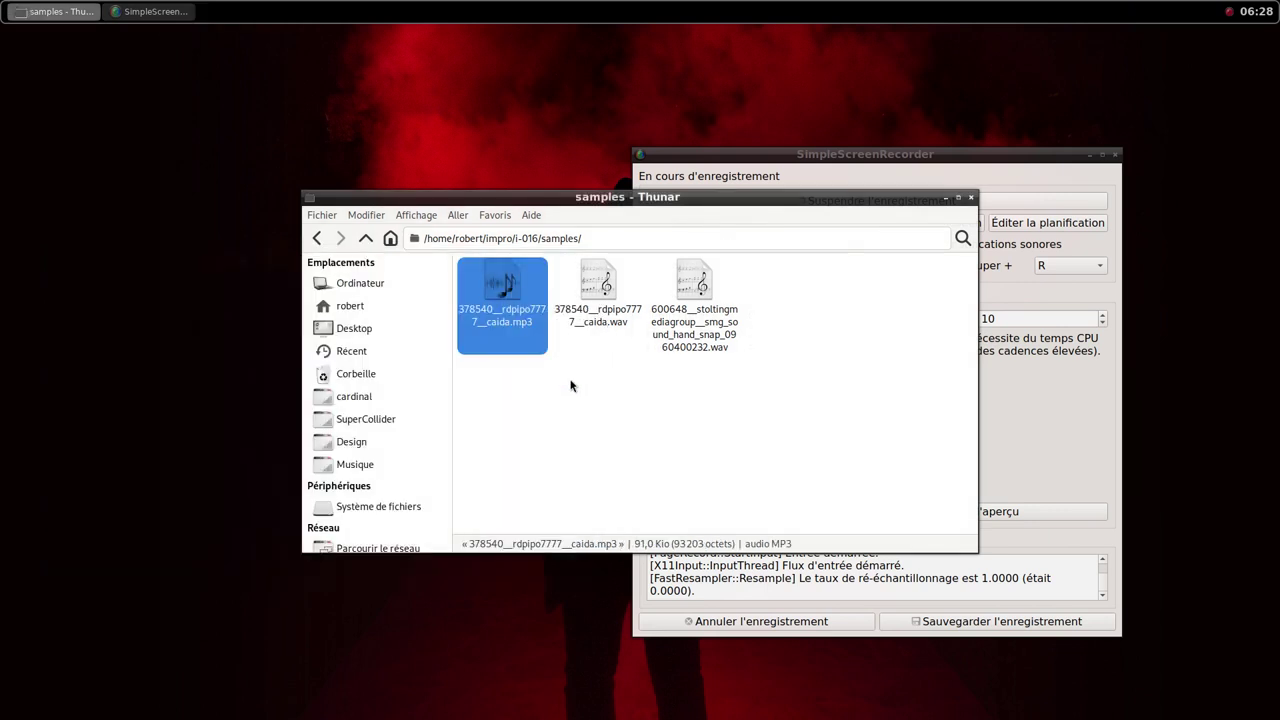
key(Delete)
Step: Switch back to Qtractor and begin adding a new track, Track 2, with its type set to MIDI
middle_click(710, 7)
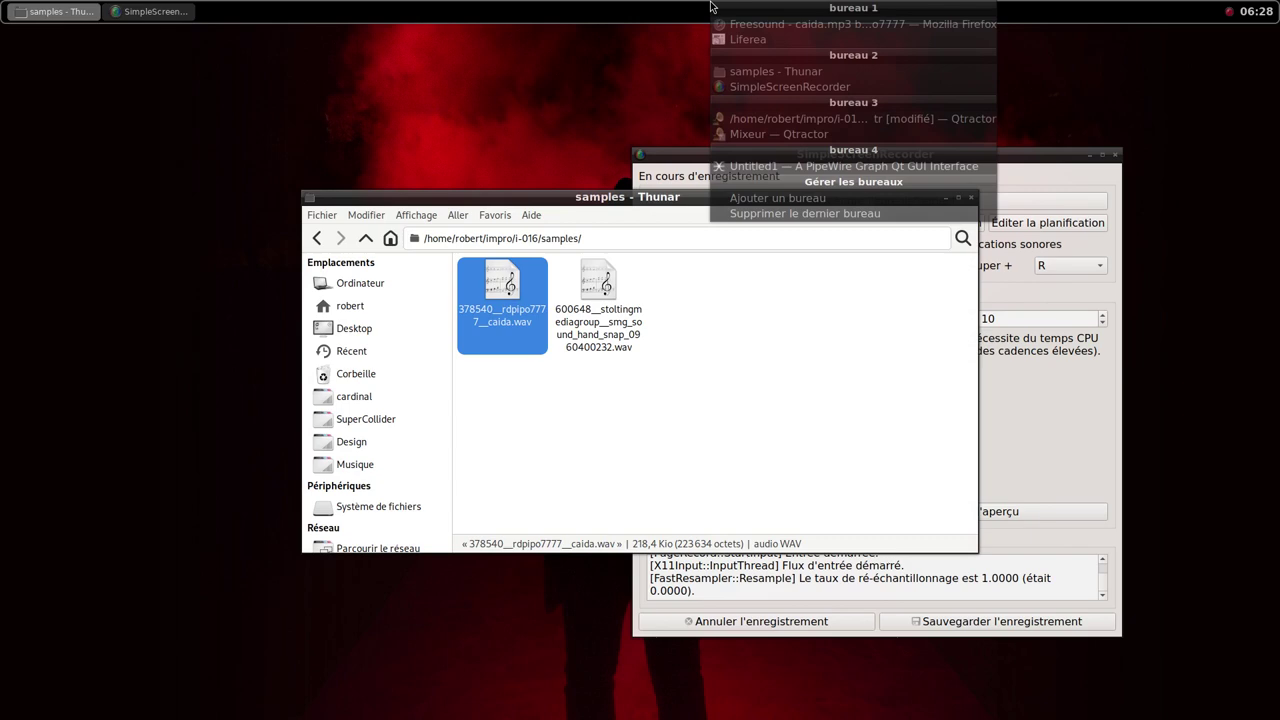
click(790, 118)
right_click(477, 385)
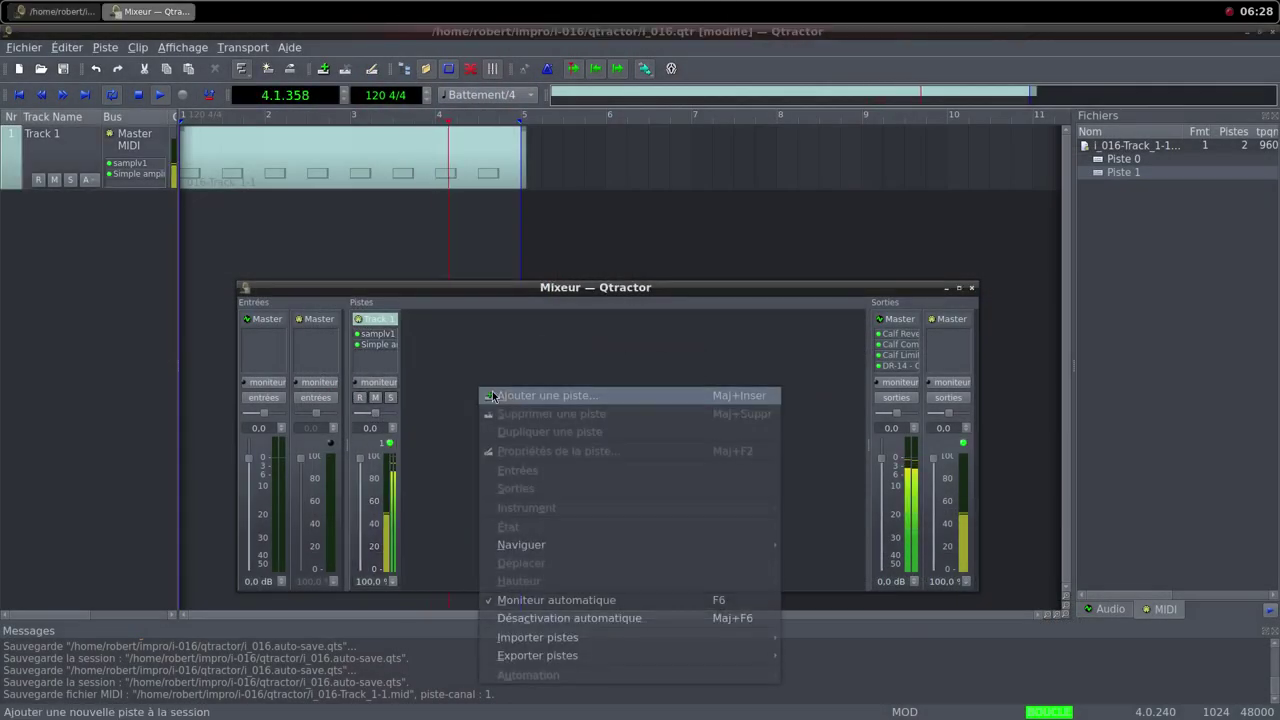
click(530, 394)
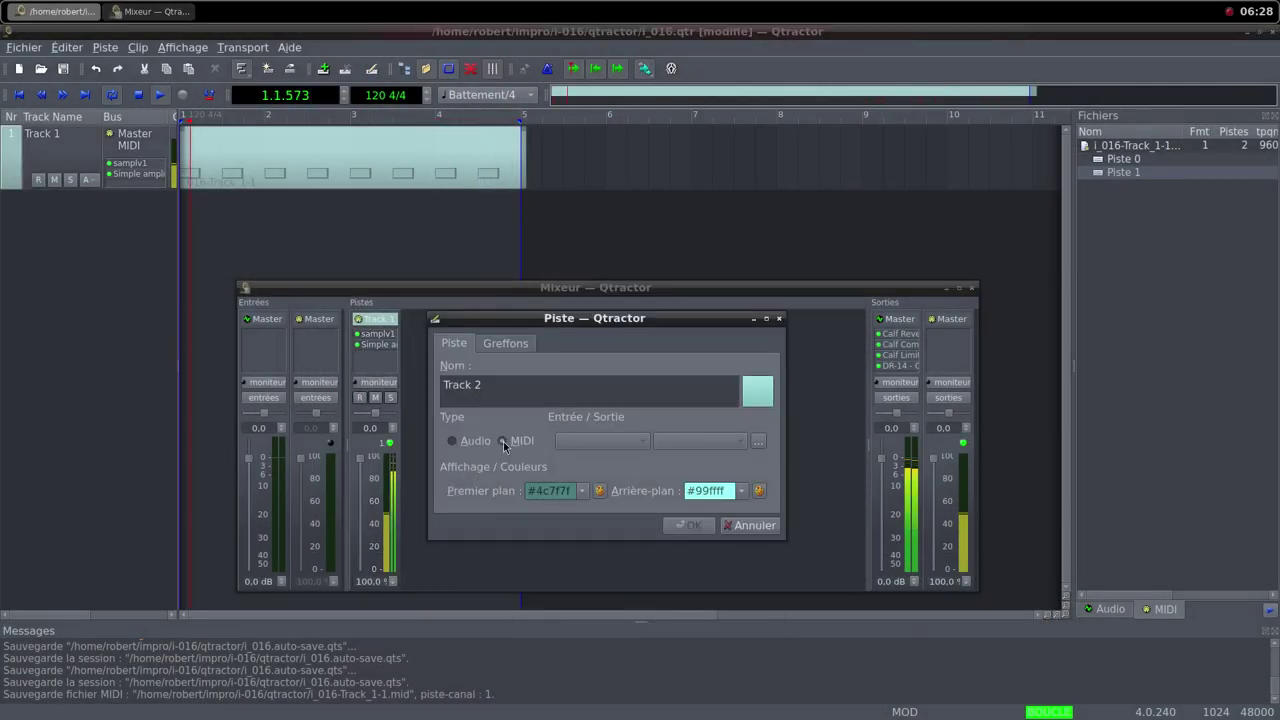
click(502, 440)
Step: Add the samplv1 sampler plugin to Track 2
click(506, 343)
double_click(546, 450)
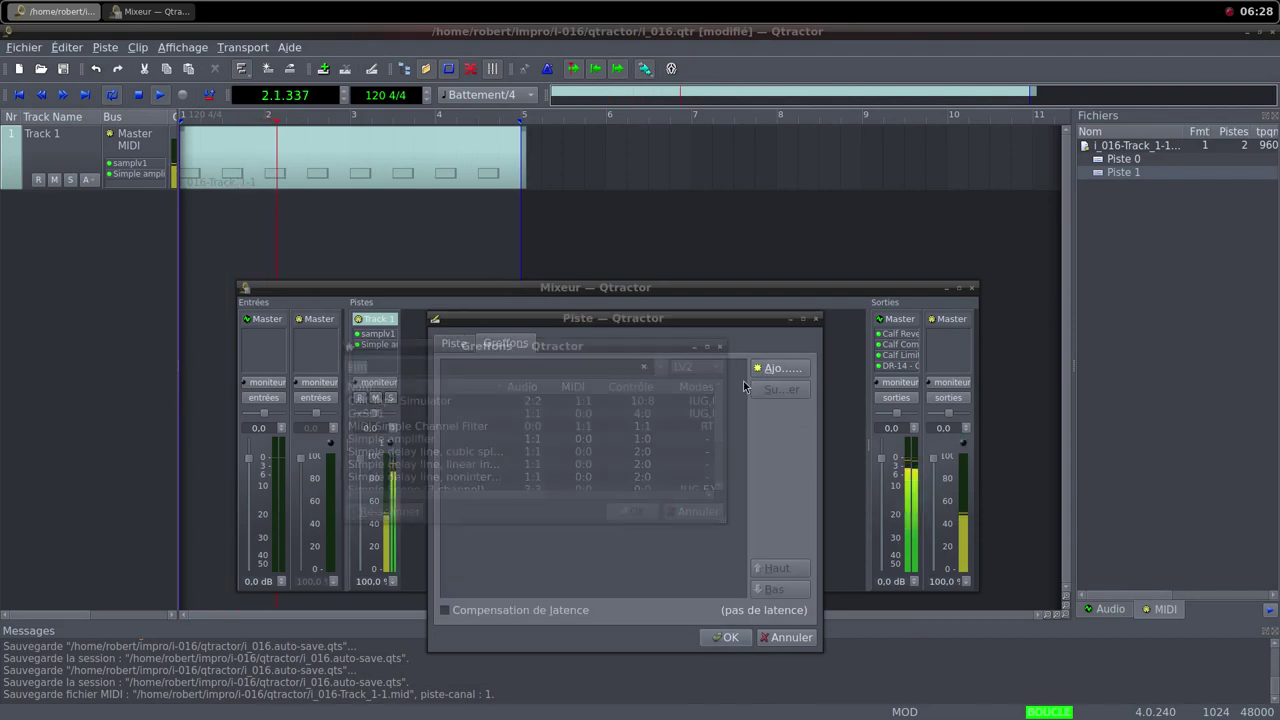
text(sam)
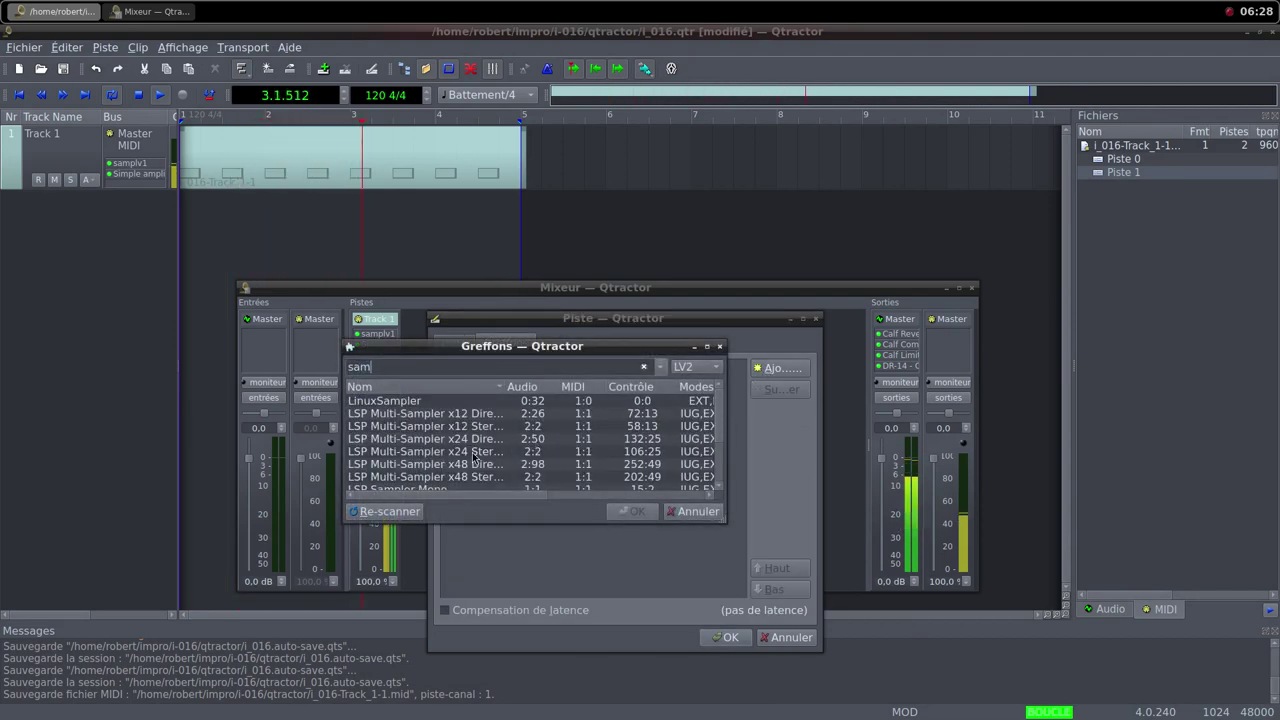
double_click(432, 479)
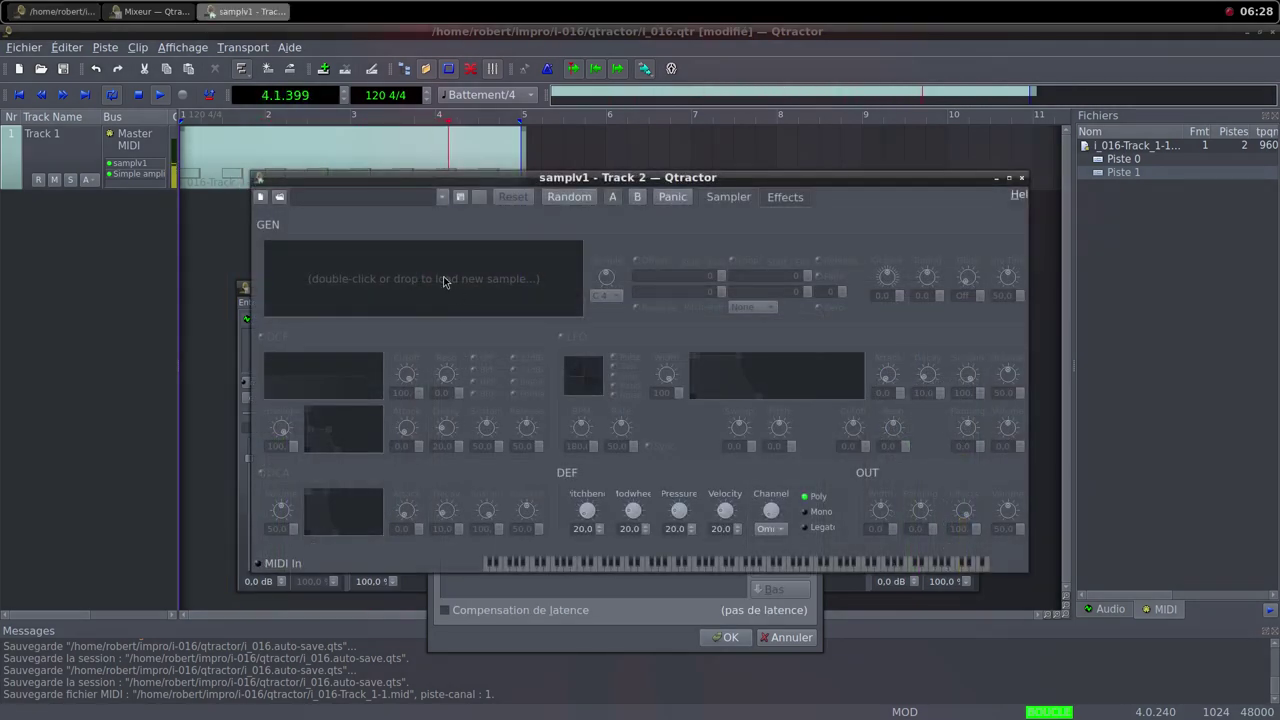
Step: Load the caida WAV sample into Track 2's samplv1 and set its DCA volume and OUT volume to 100
double_click(443, 280)
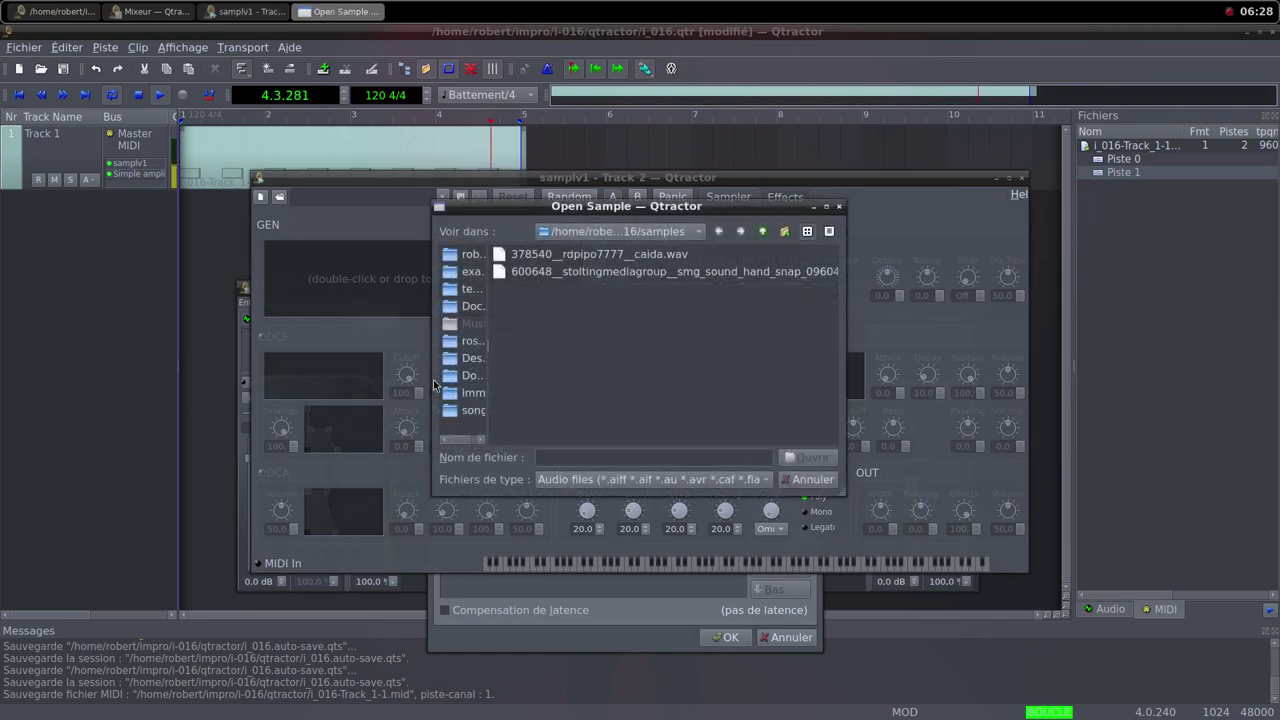
click(605, 254)
click(810, 457)
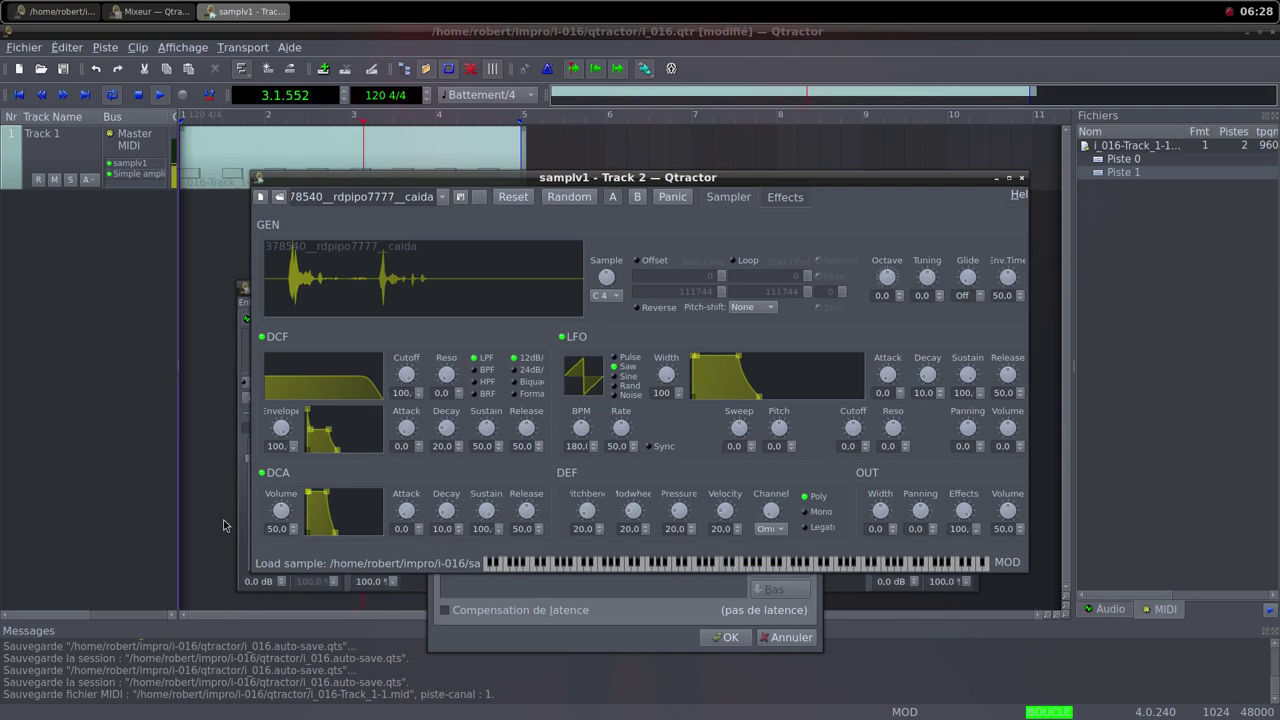
drag(280, 510, 287, 528)
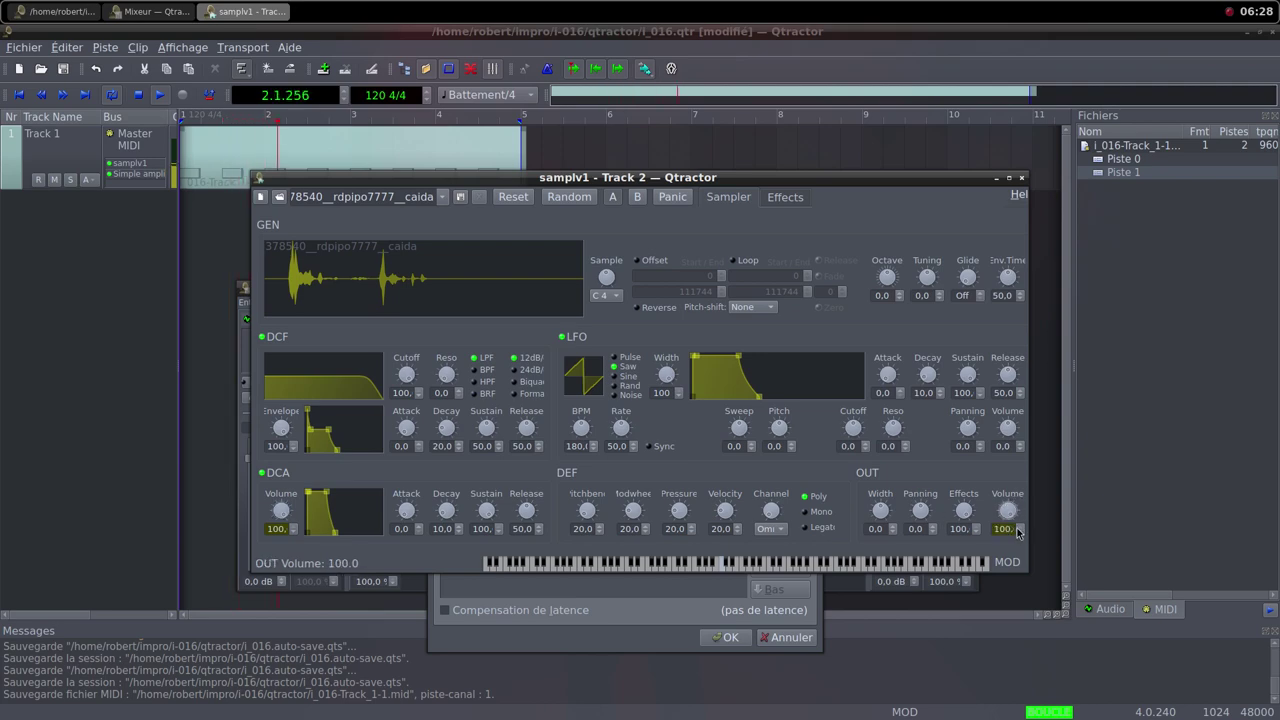
click(1022, 178)
Step: Add the Simple amplifier plugin with its default gain after samplv1 and confirm the creation of Track 2
click(781, 368)
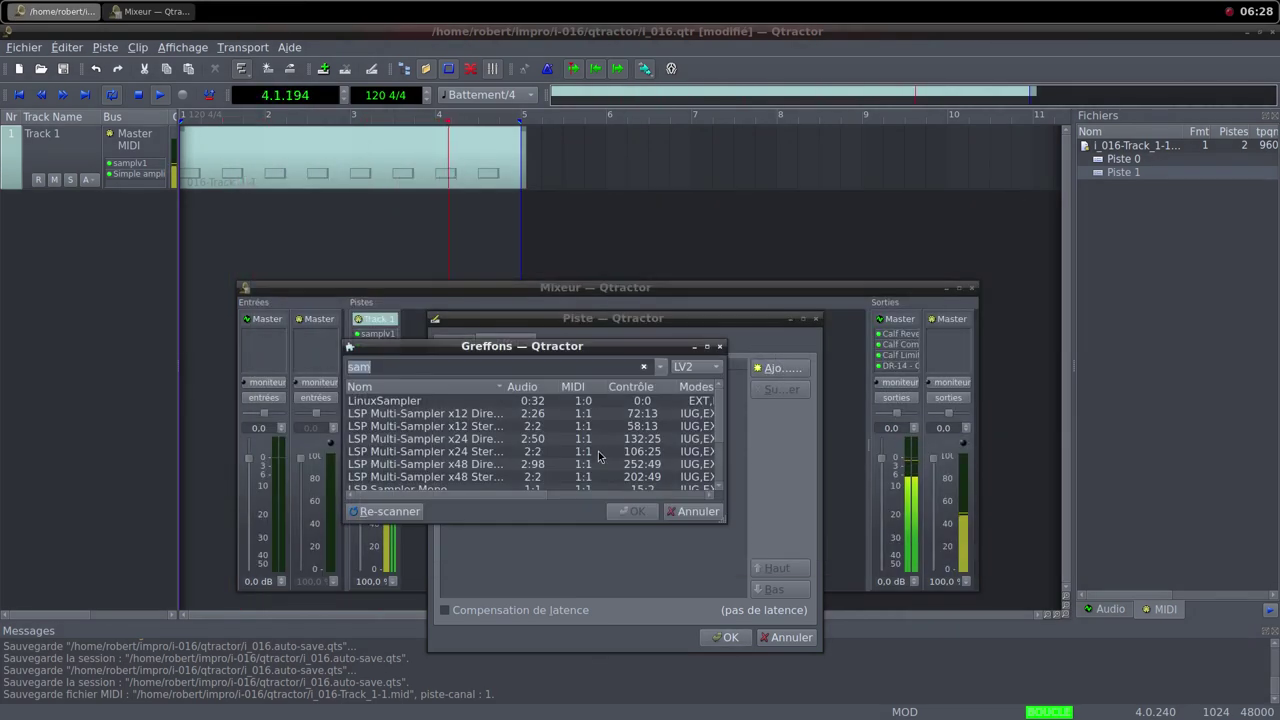
text(i)
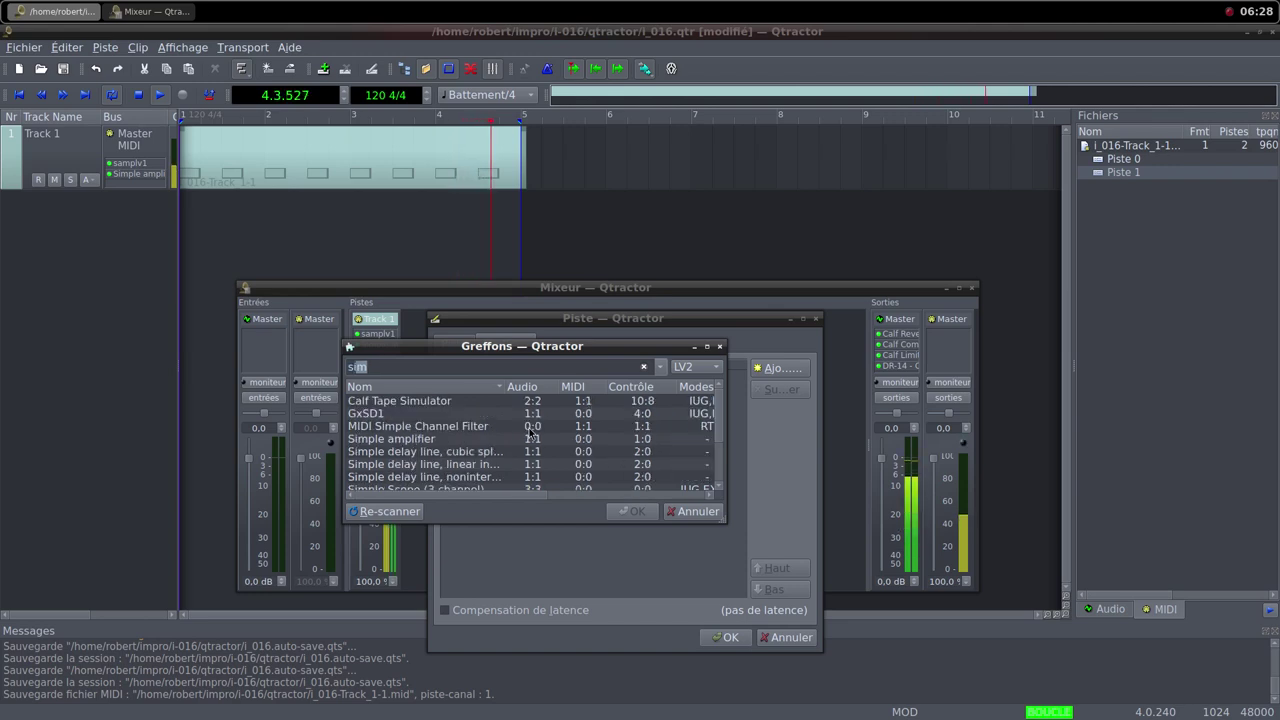
click(435, 441)
click(631, 513)
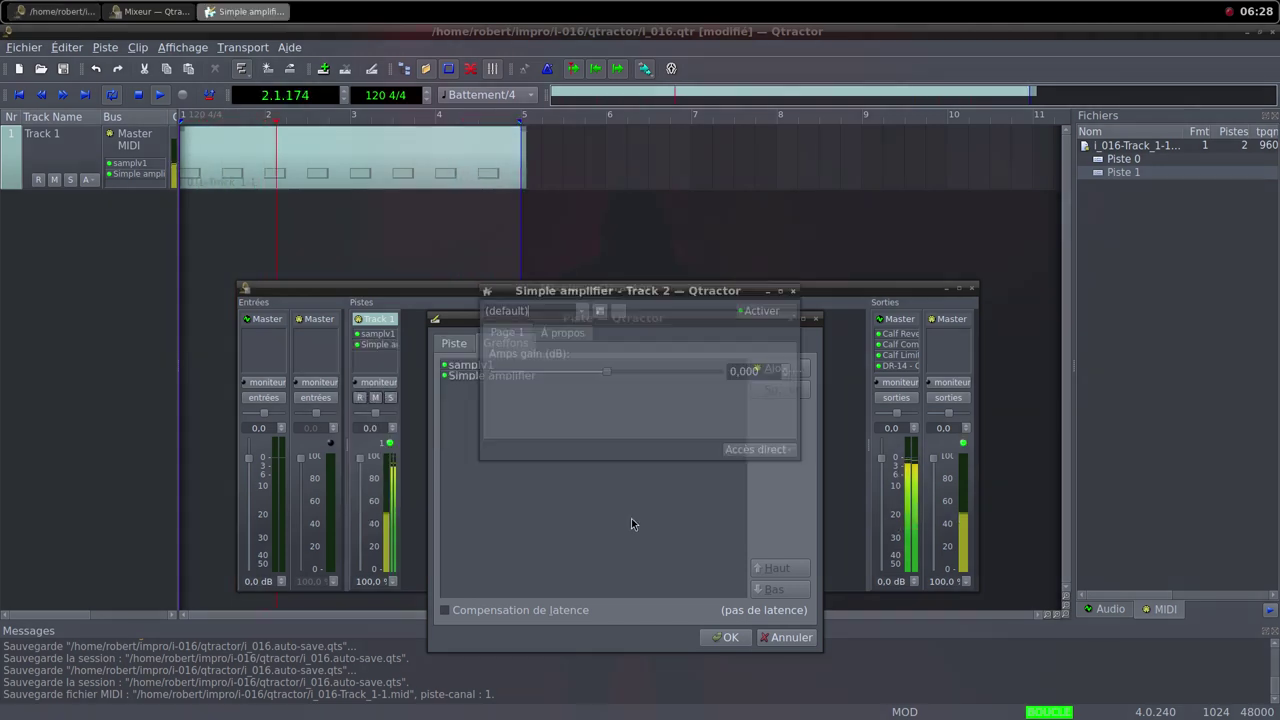
click(793, 290)
click(725, 637)
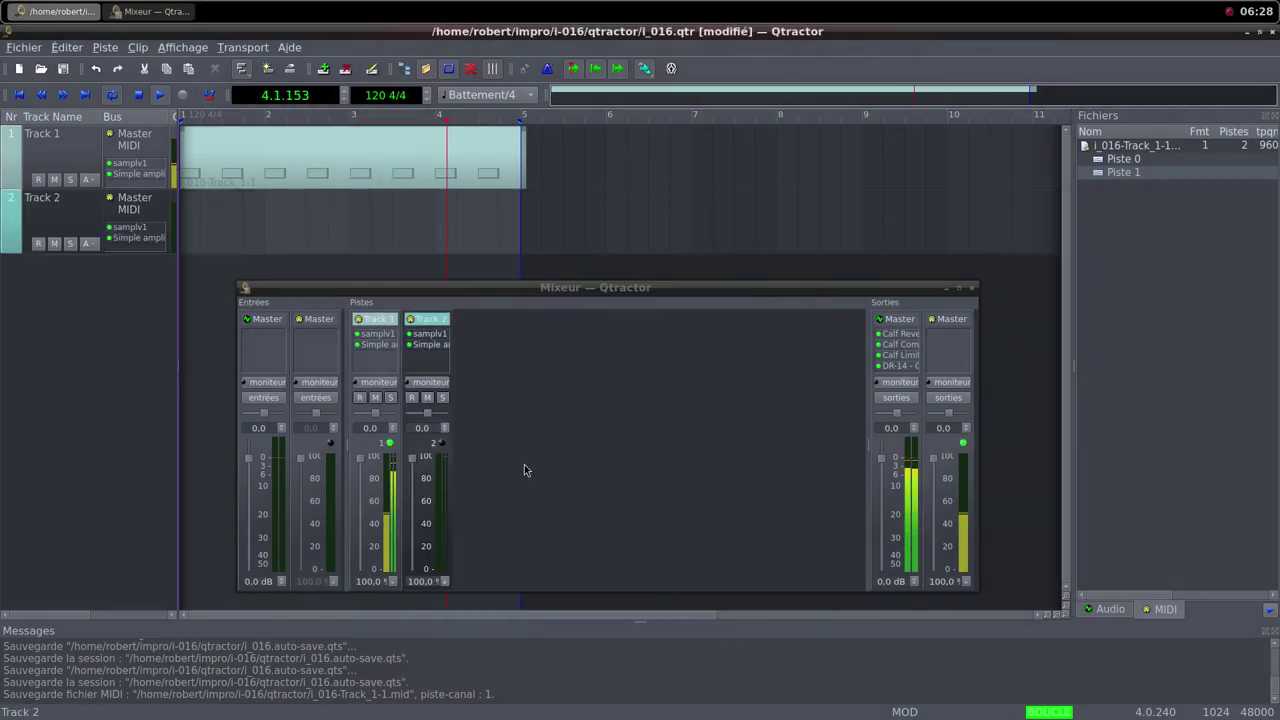
Step: Lower Track 2's mixer volume to 0 % and create a new MIDI clip on Track 2
drag(413, 458, 413, 567)
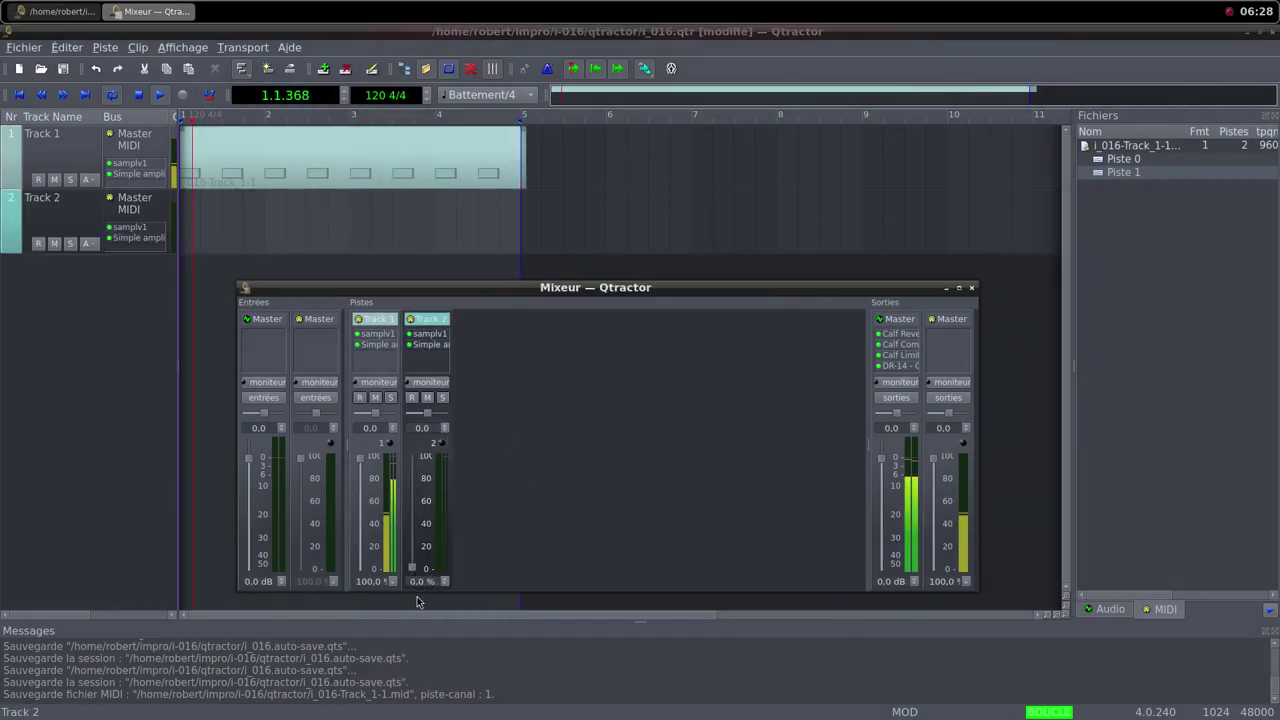
right_click(260, 220)
mouse_move(300, 465)
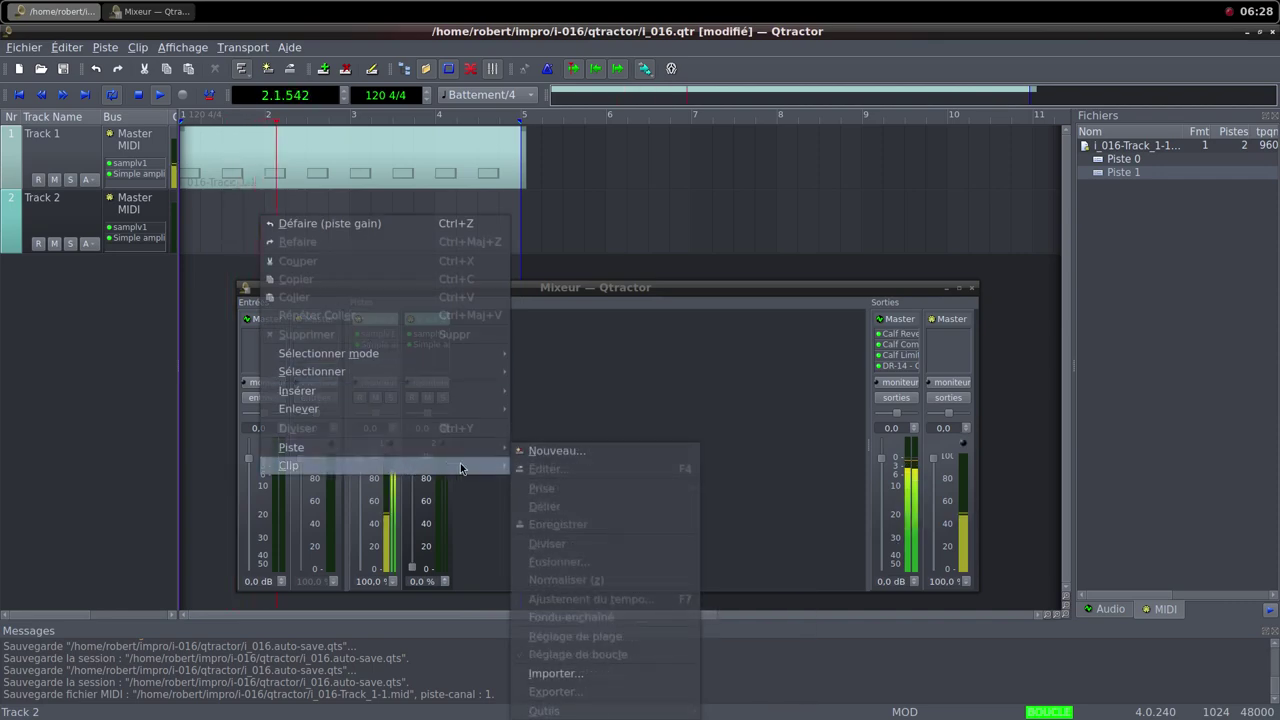
click(539, 451)
Step: Switch to Firefox to check the caida sound's duration on its Freesound page, and return to the Track 2 clip editor in Qtractor
middle_click(714, 5)
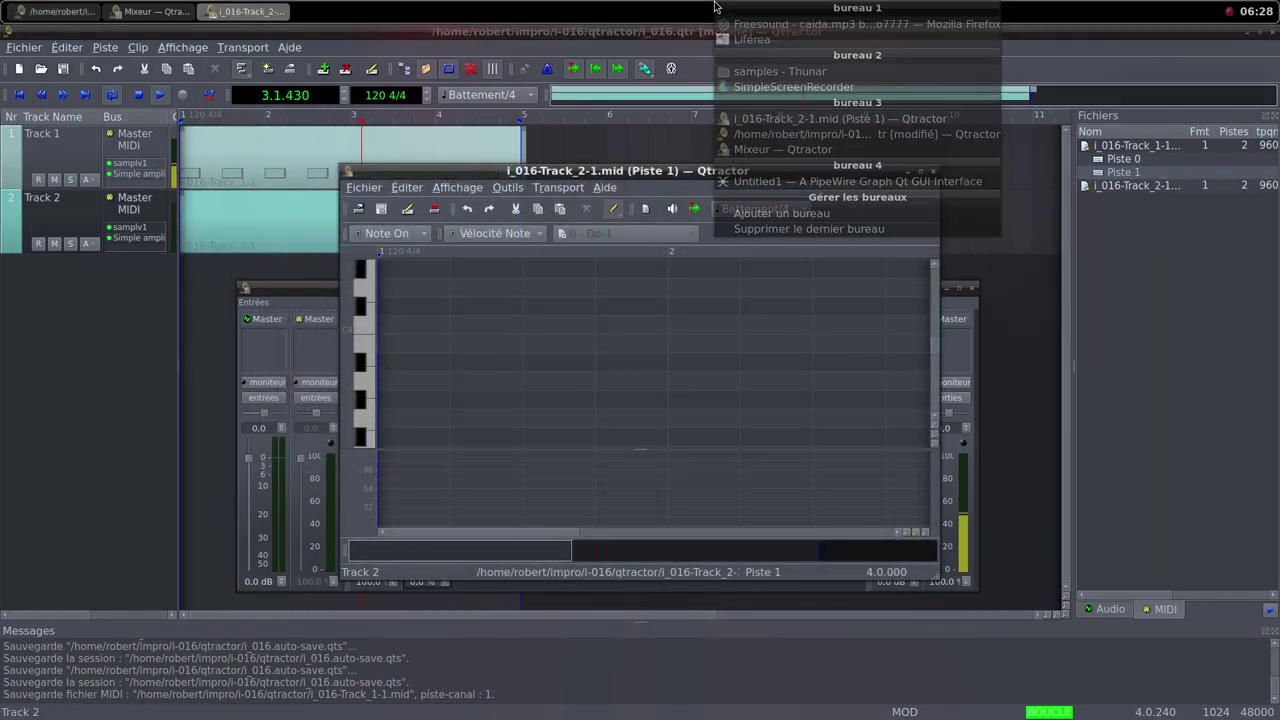
click(752, 27)
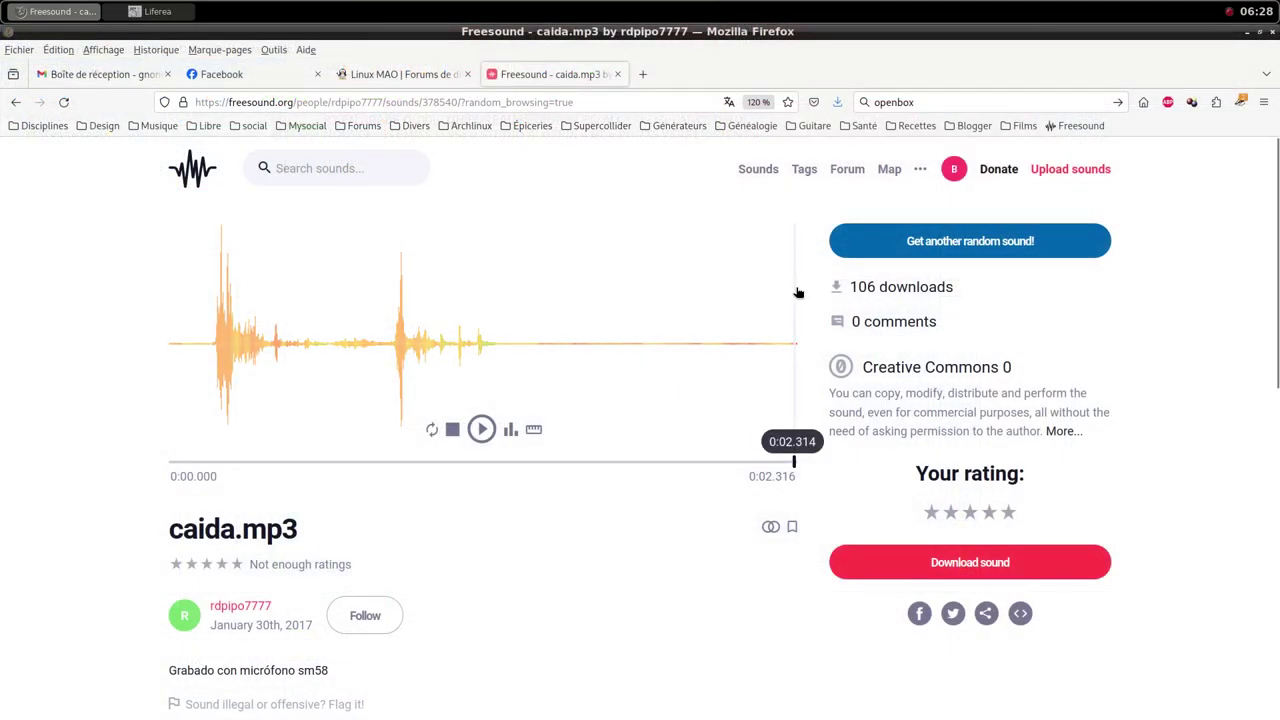
middle_click(718, 7)
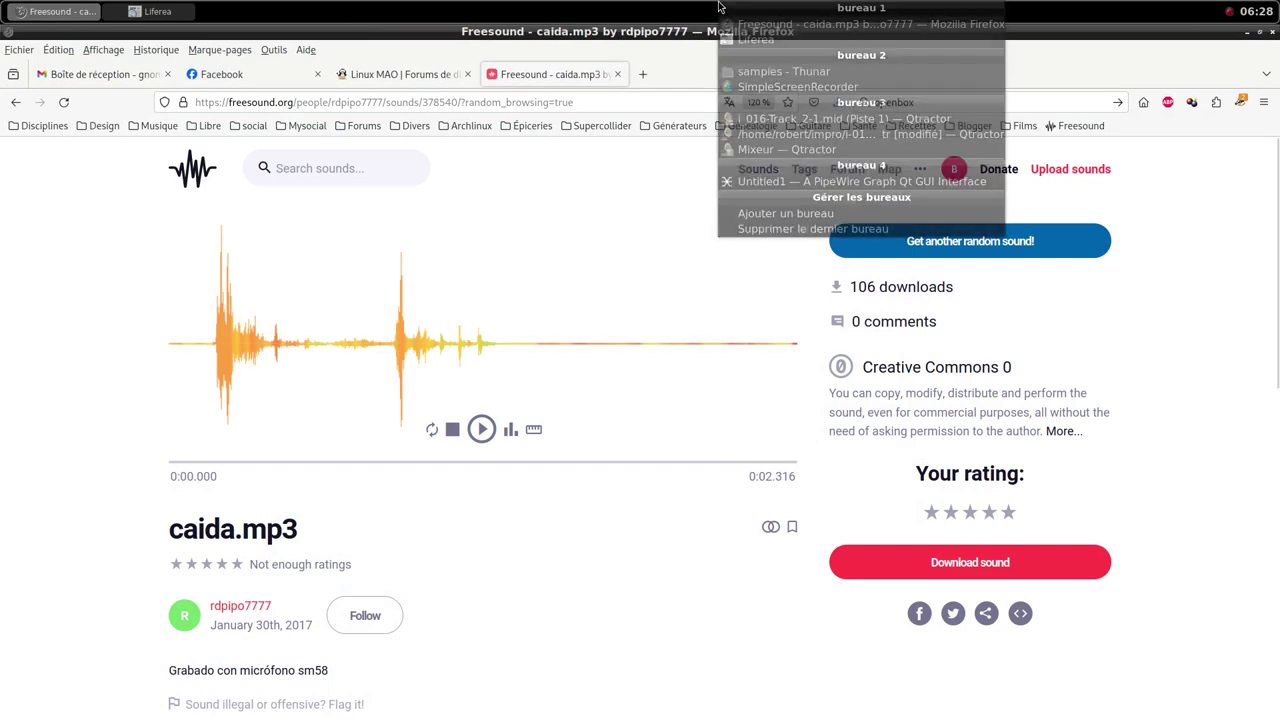
click(758, 118)
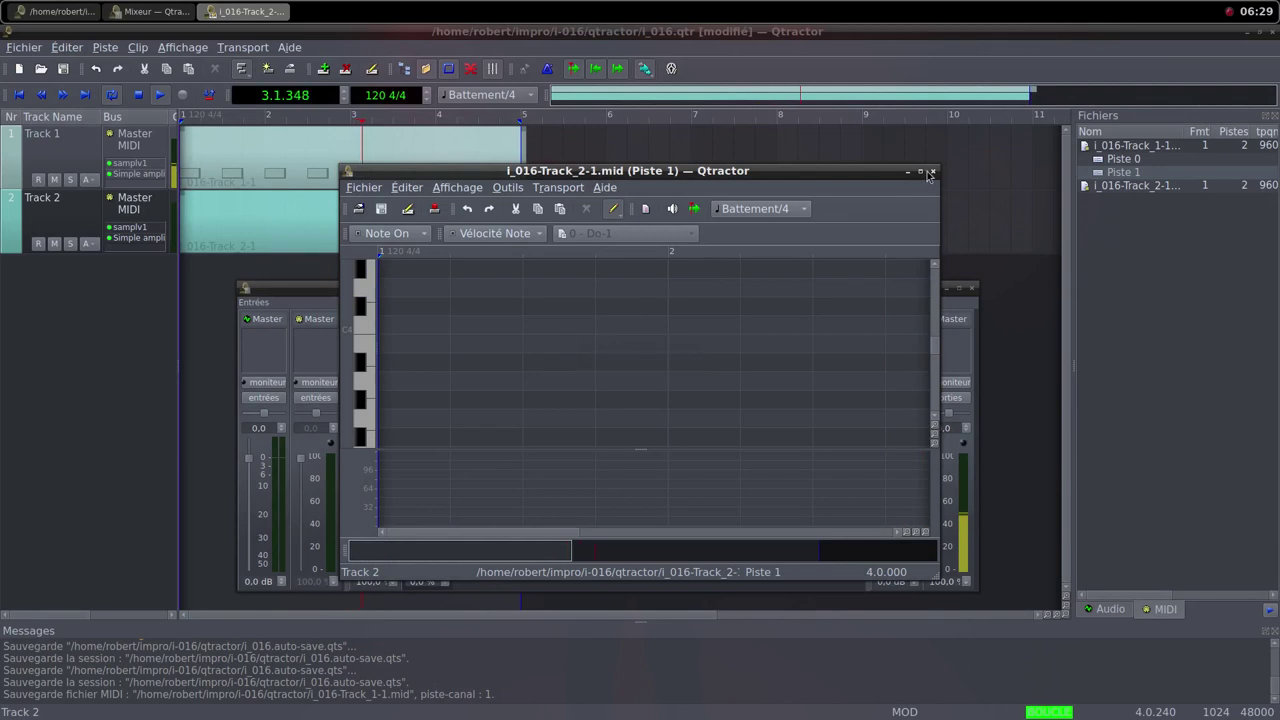
Step: Enter four consecutive one-bar C4 notes across bars 1 to 4 of the Track 2 clip and close its editor
click(923, 174)
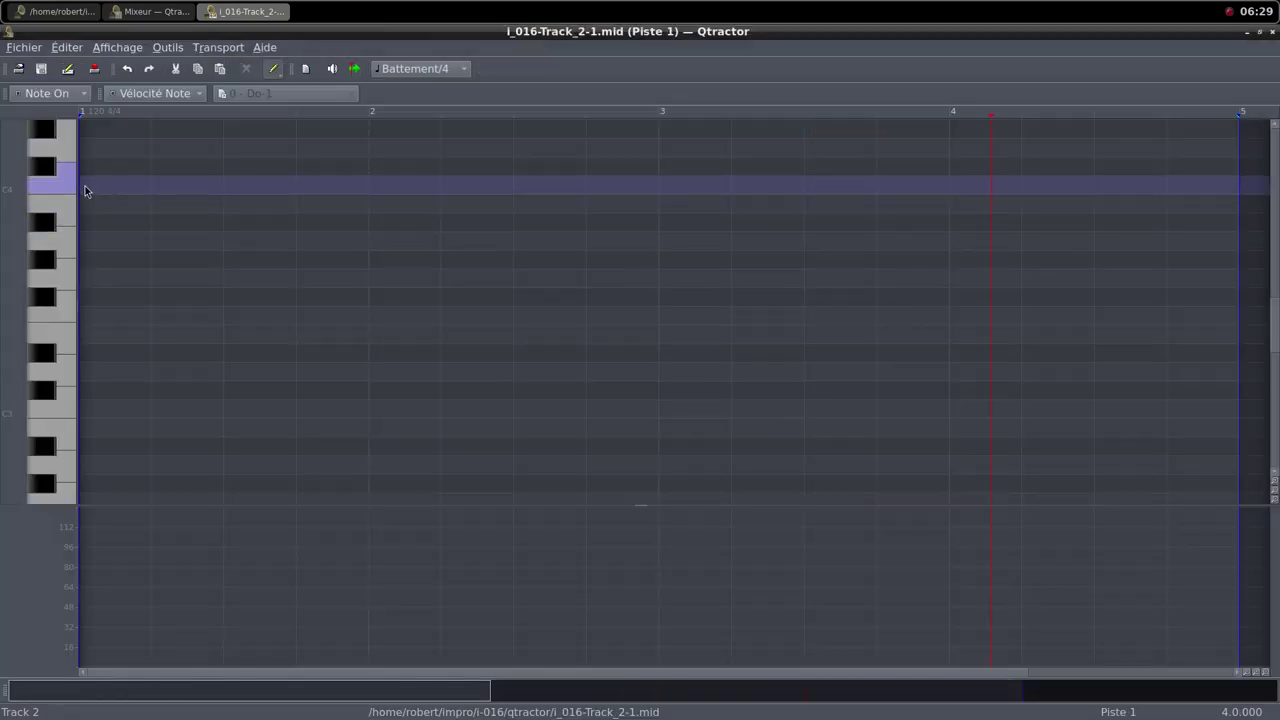
drag(85, 186, 1237, 184)
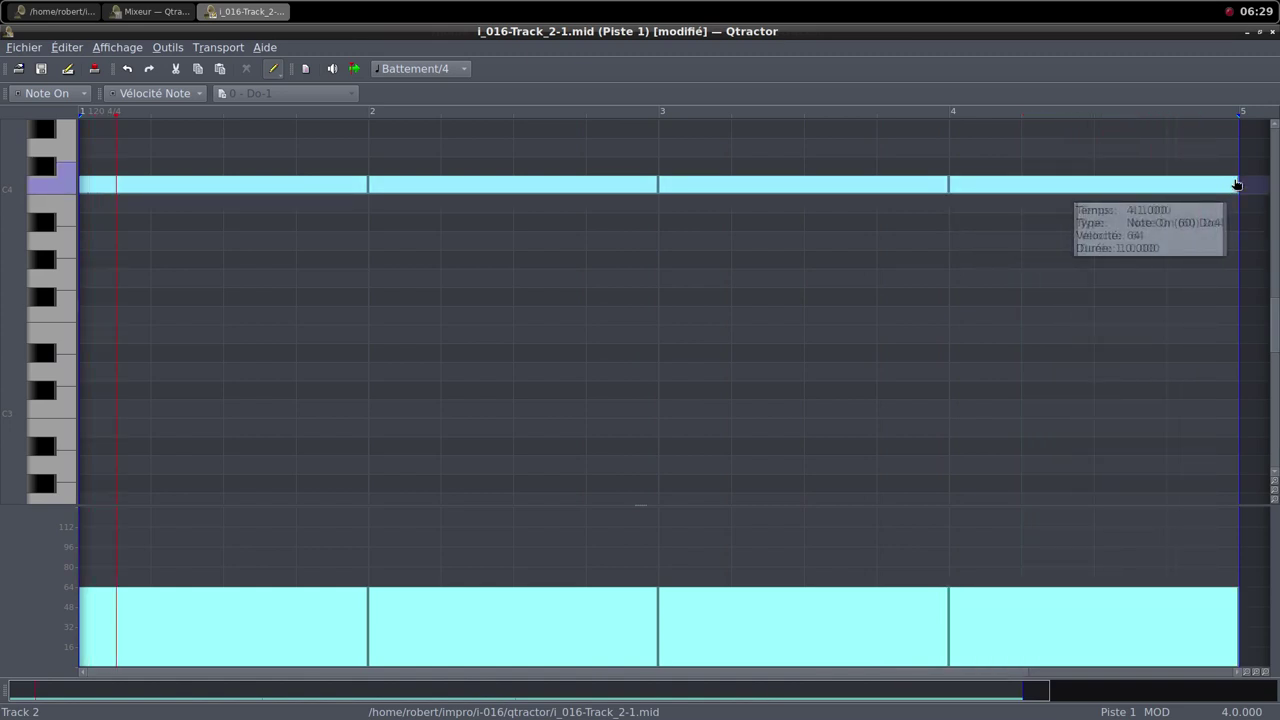
click(1260, 31)
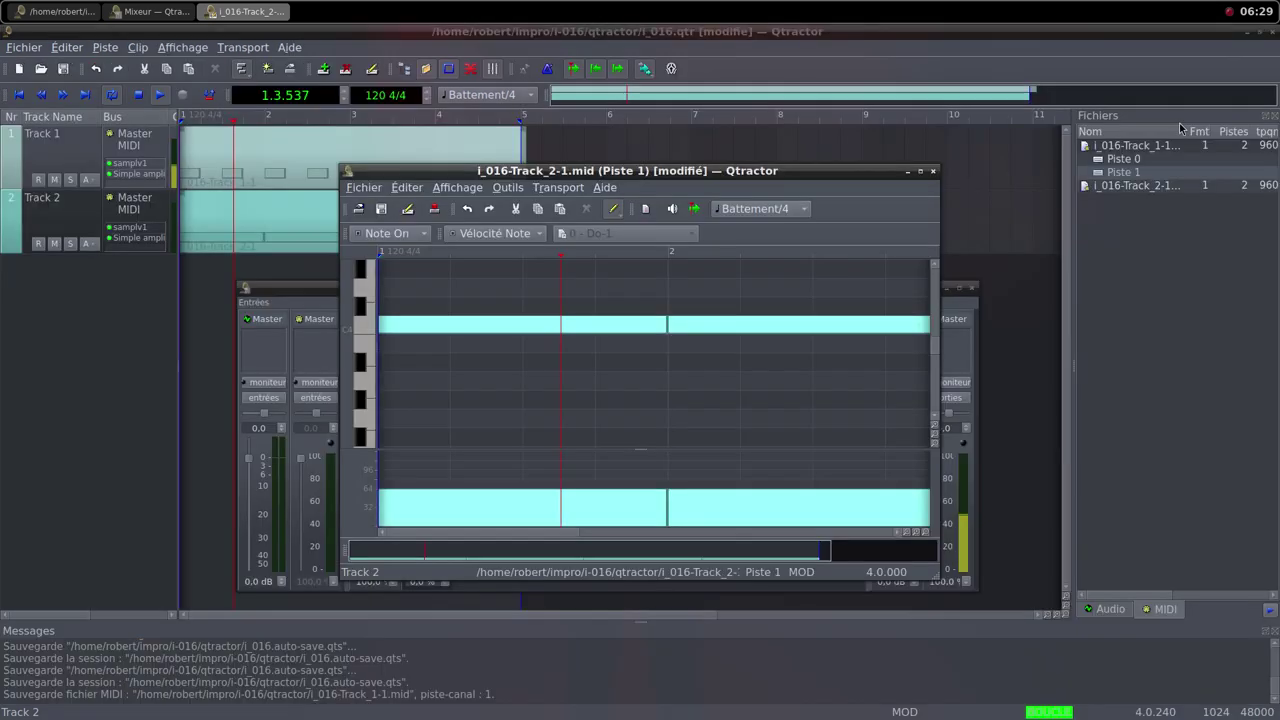
click(933, 171)
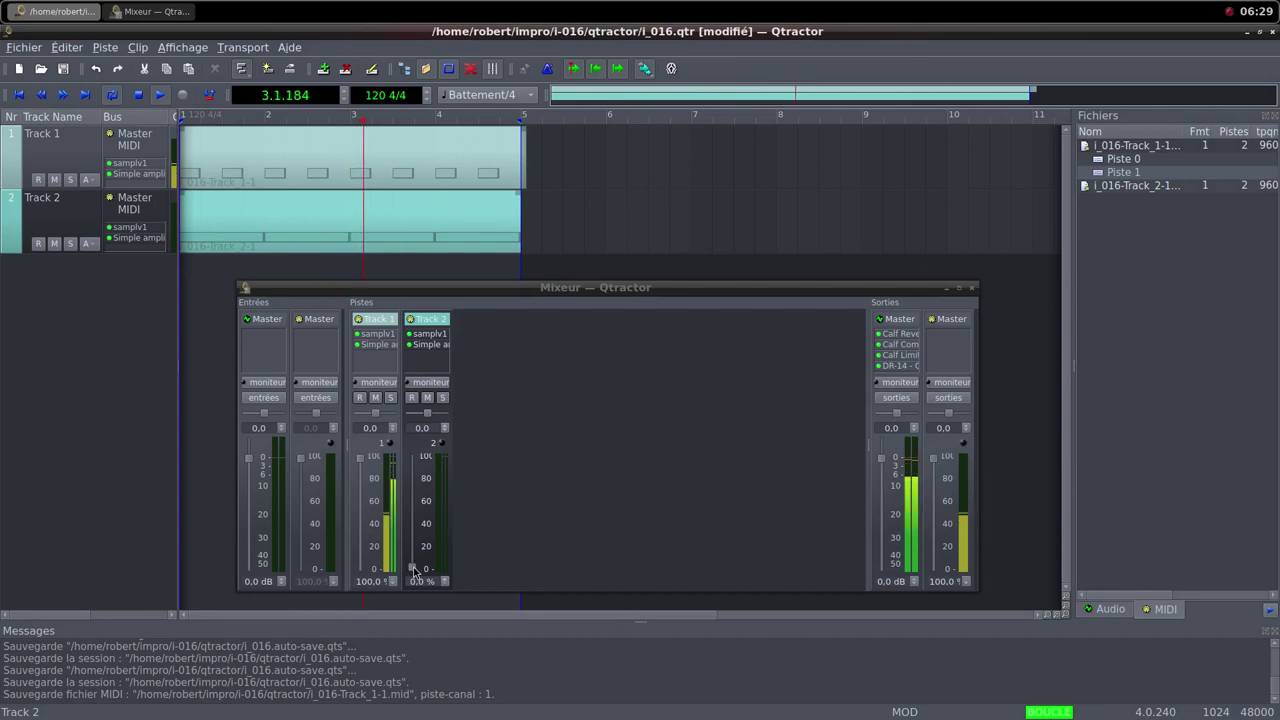
Step: Raise Track 2's mixer volume to 100 % and set its Simple amplifier gain to about 5.6 dB
drag(414, 570, 419, 458)
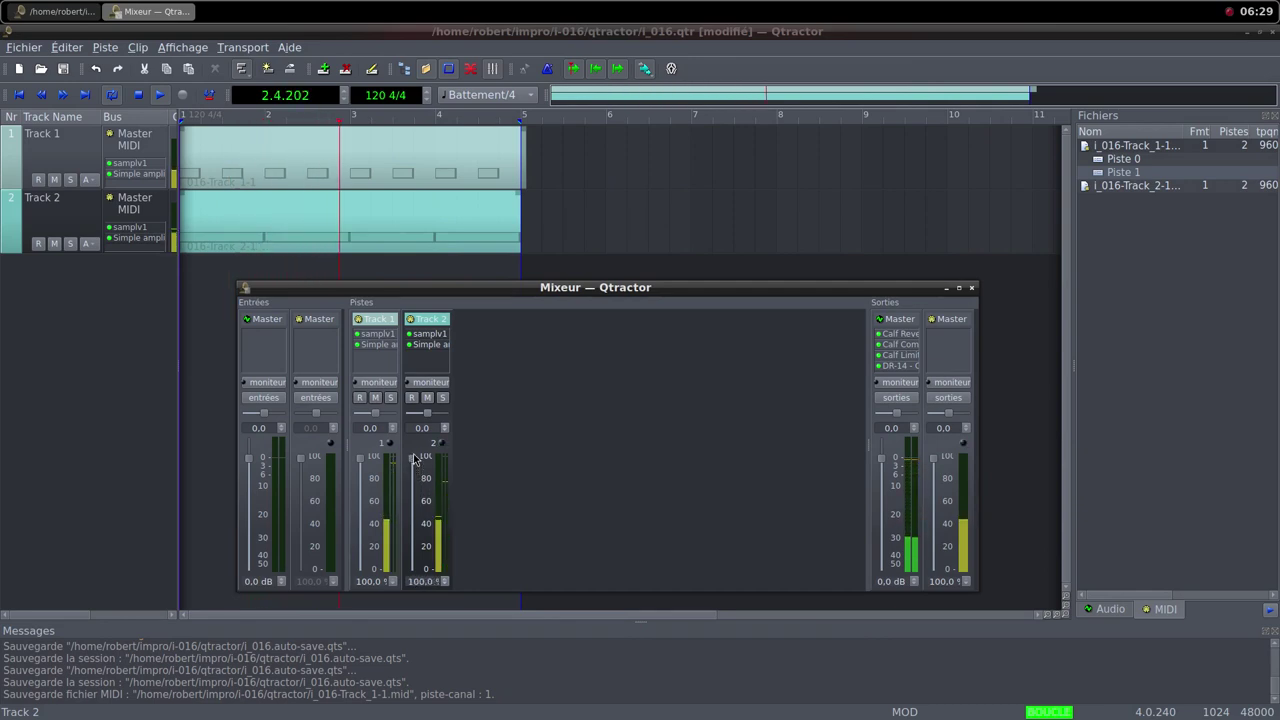
double_click(428, 344)
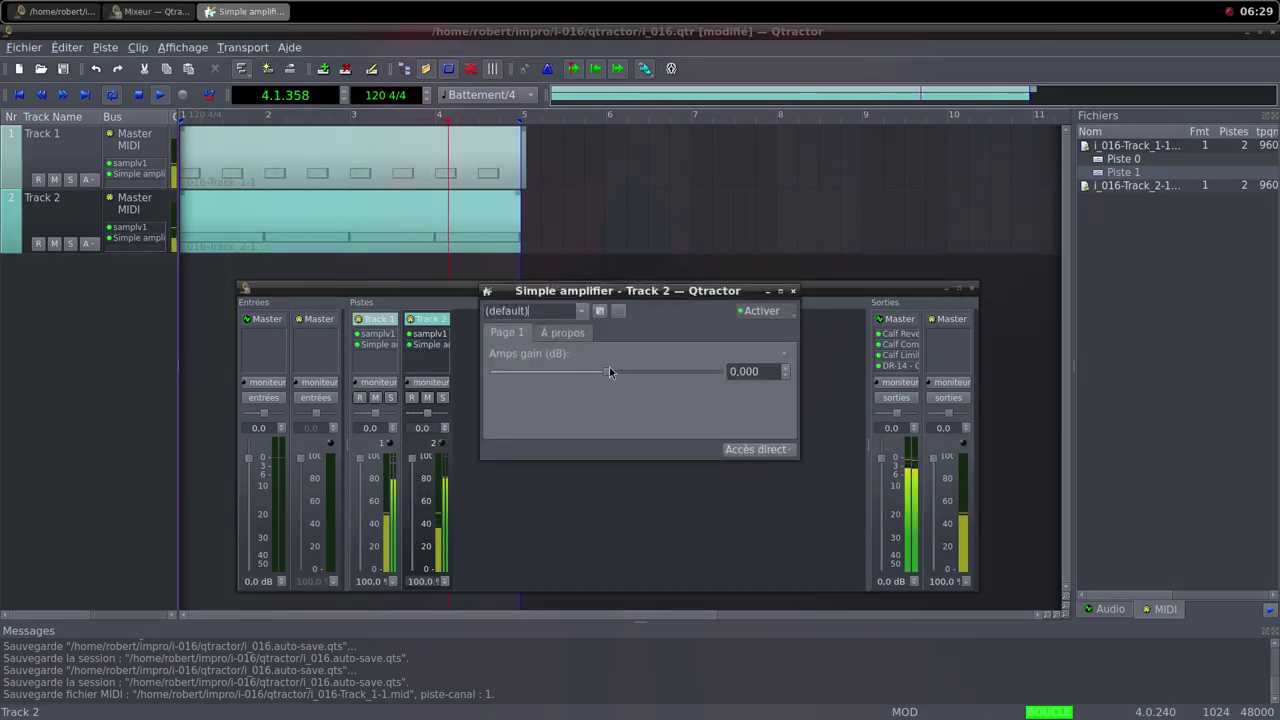
drag(610, 372, 618, 371)
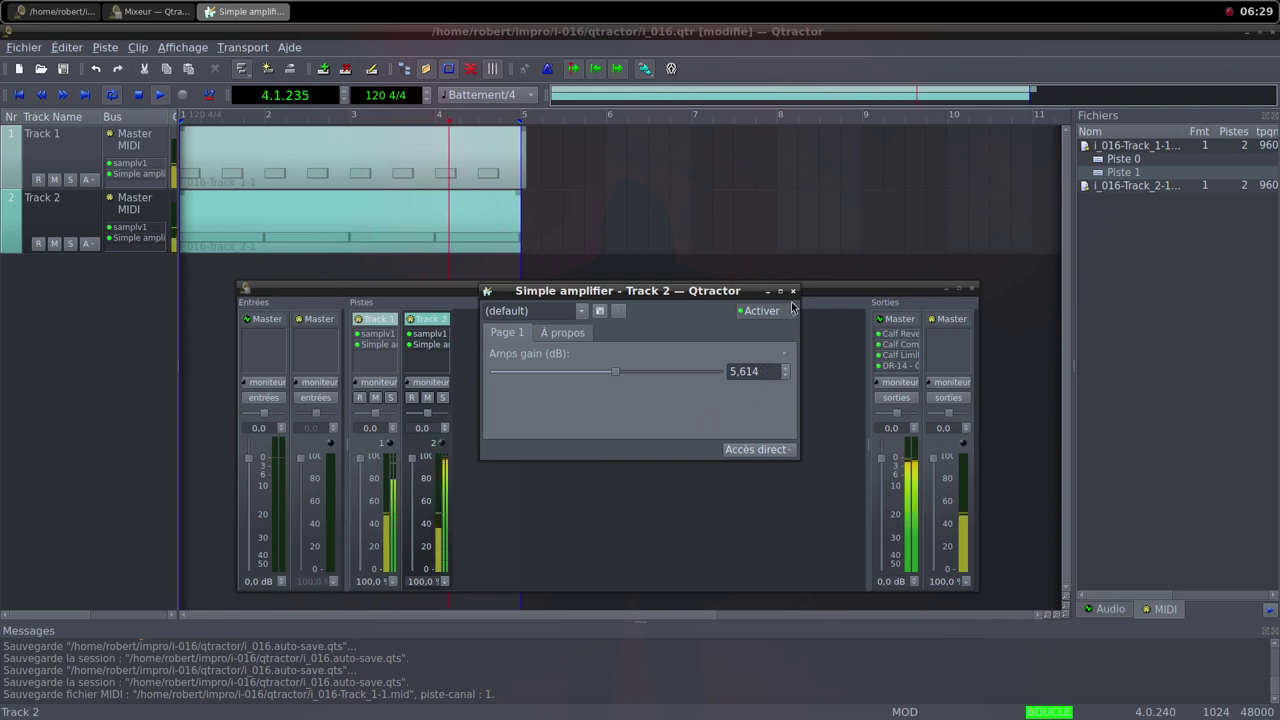
click(793, 291)
Step: Begin adding a new MIDI track, Track 3, with the Cardinal Synth plugin
right_click(606, 402)
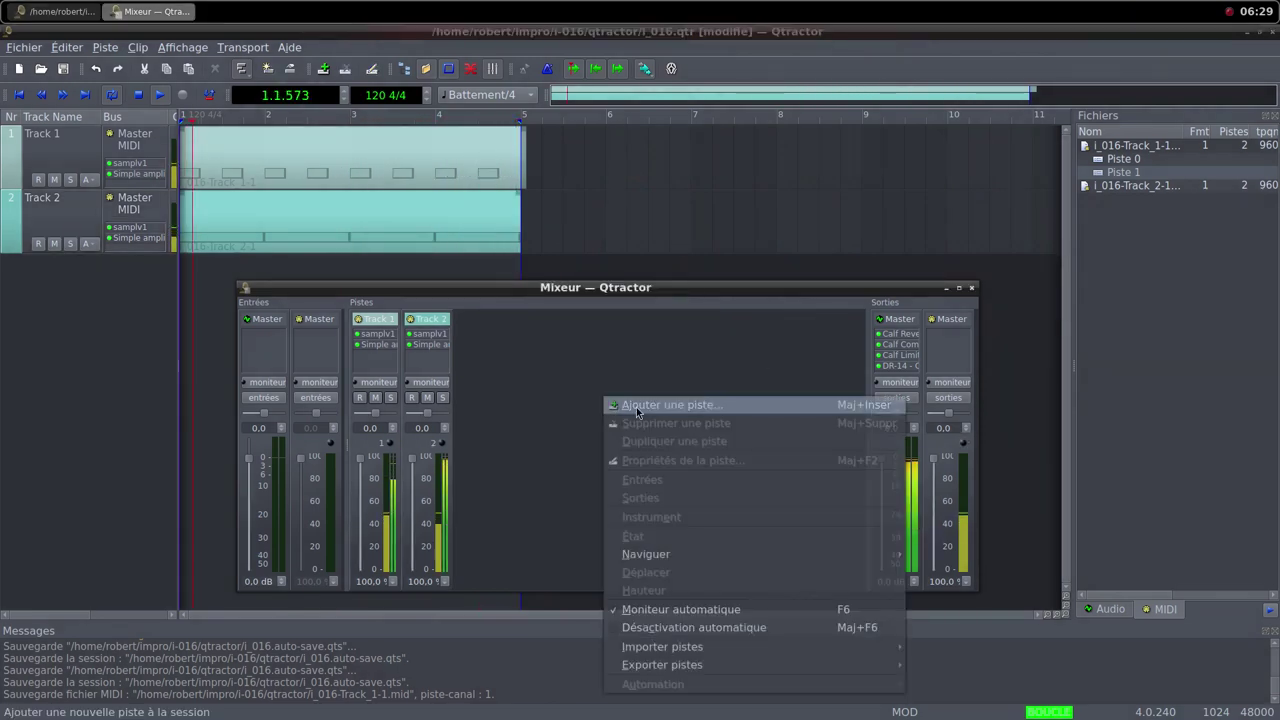
click(636, 405)
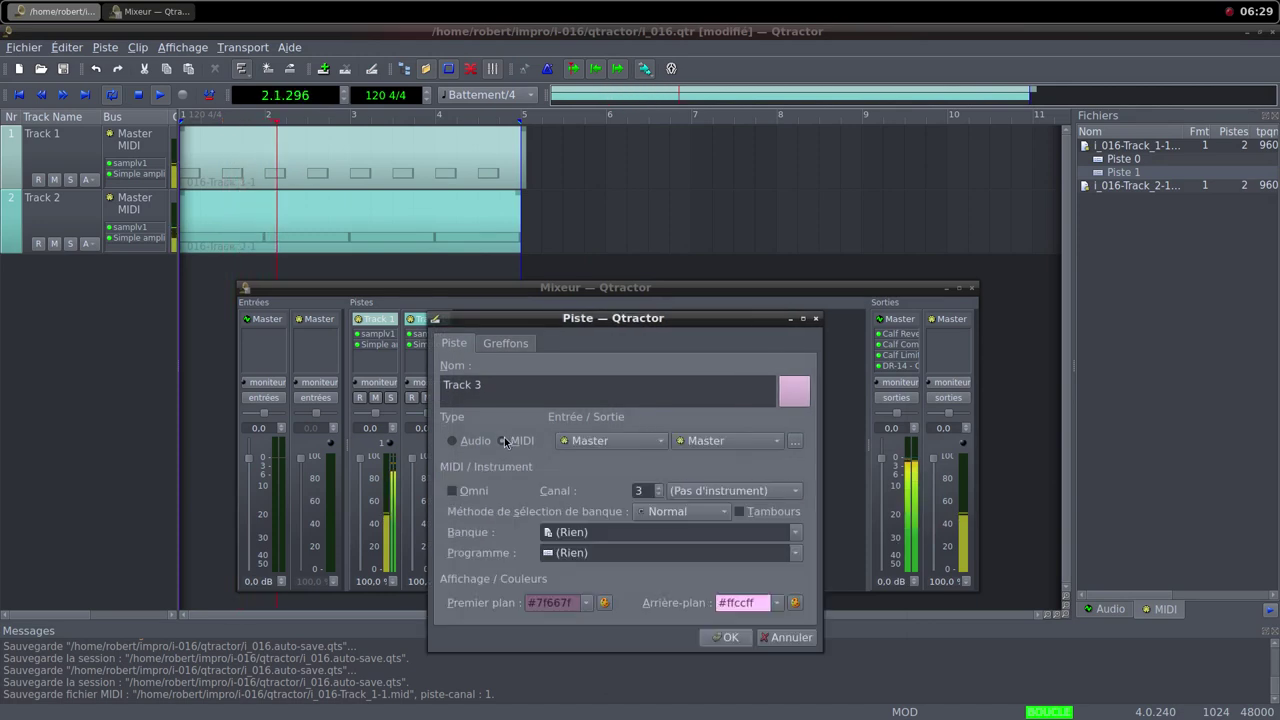
click(506, 343)
double_click(466, 470)
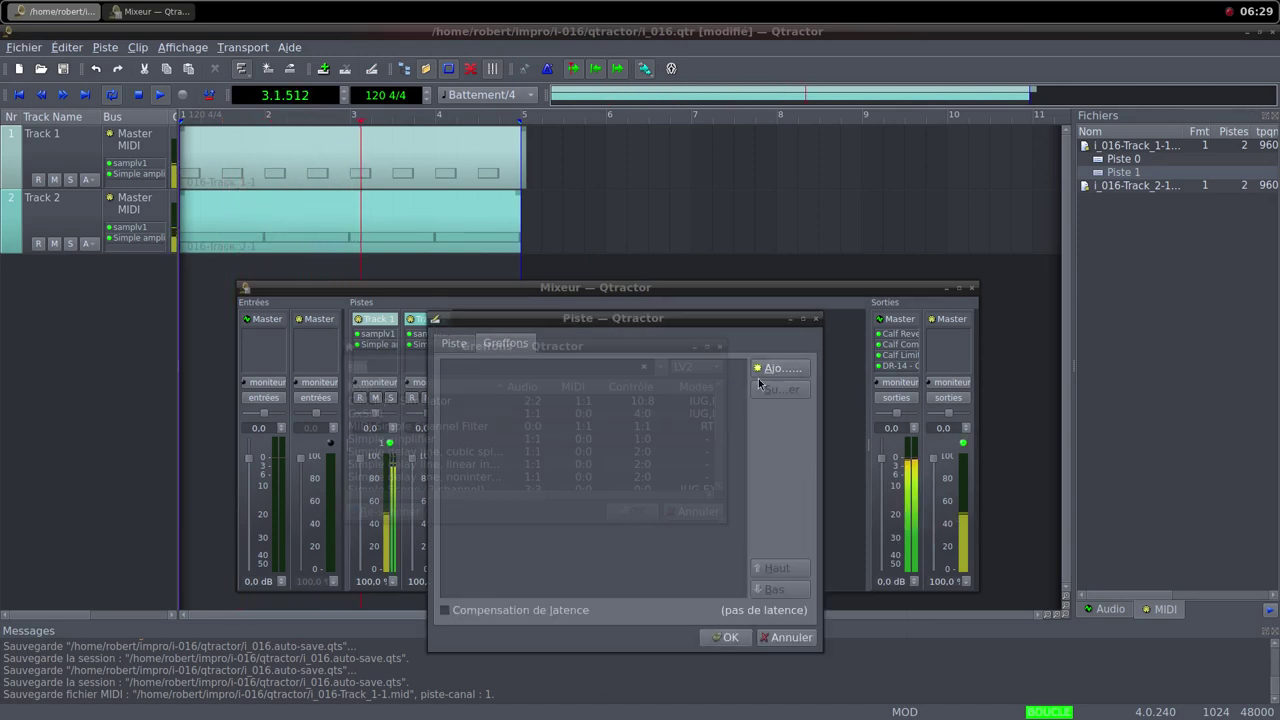
text(card)
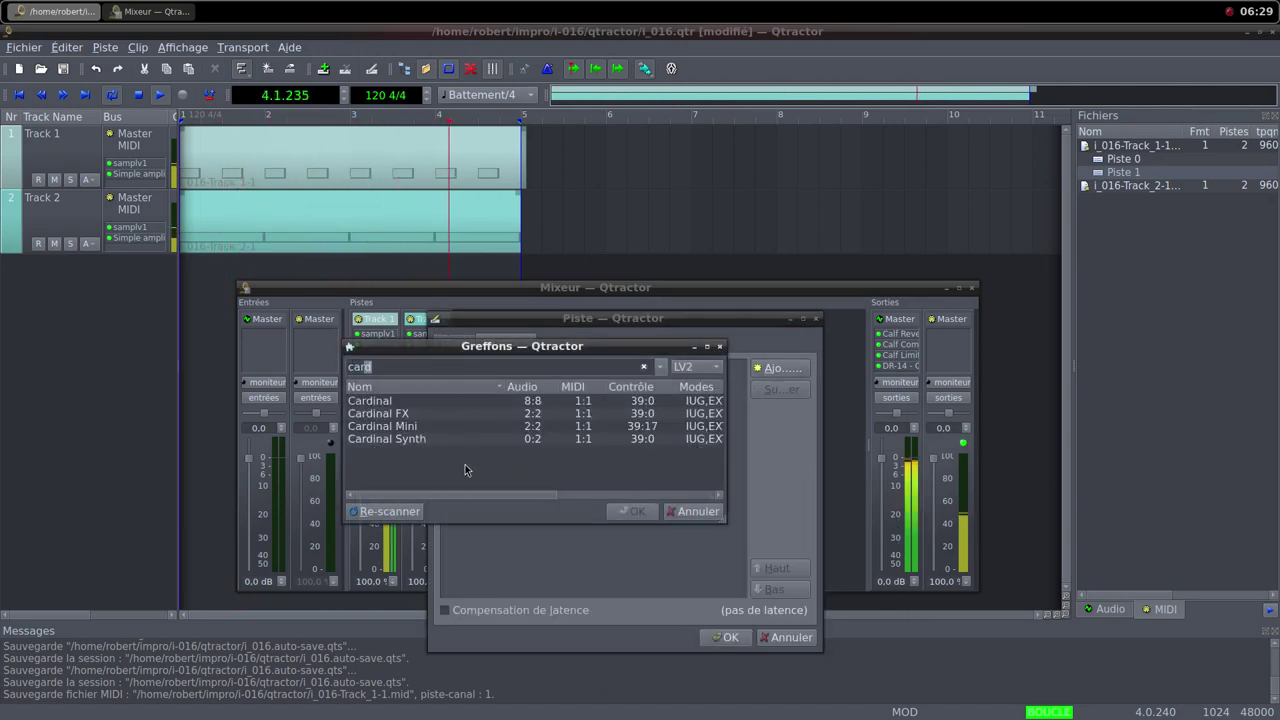
double_click(440, 439)
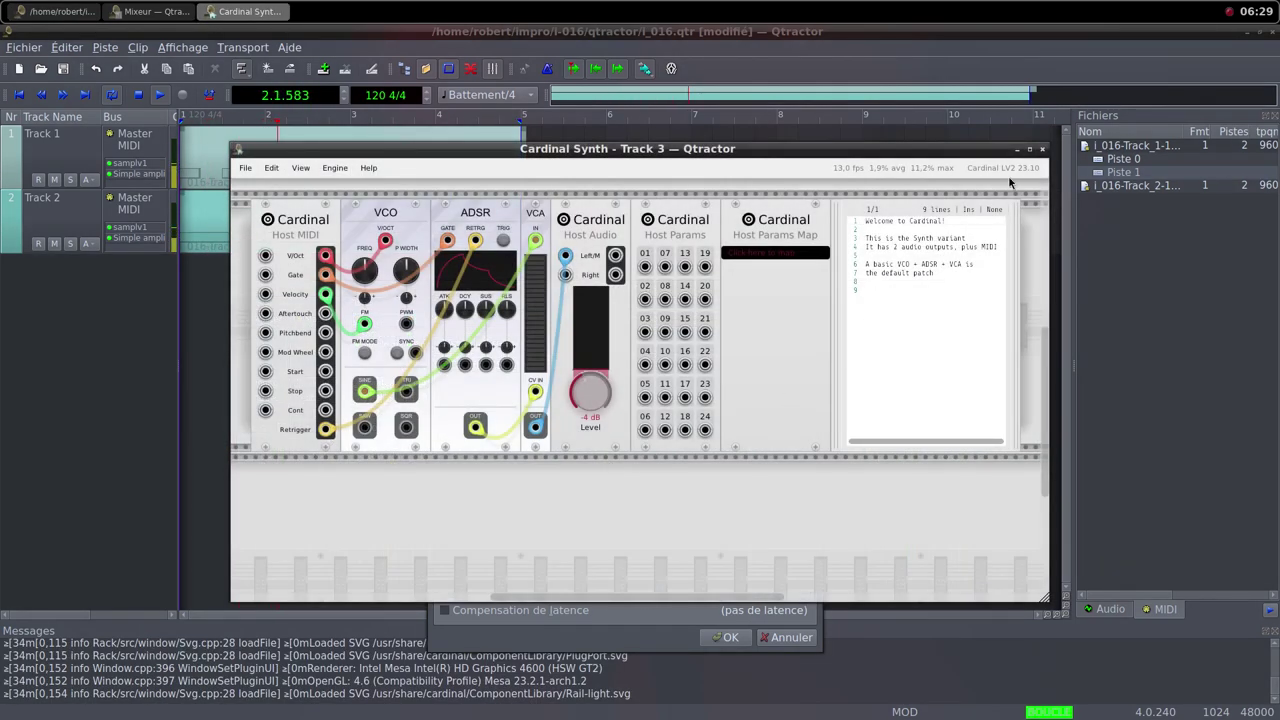
Step: Open the patch cardinal-005-mix.vcv from the ardour/cardinal folder in Cardinal Synth and confirm the creation of Track 3
click(245, 168)
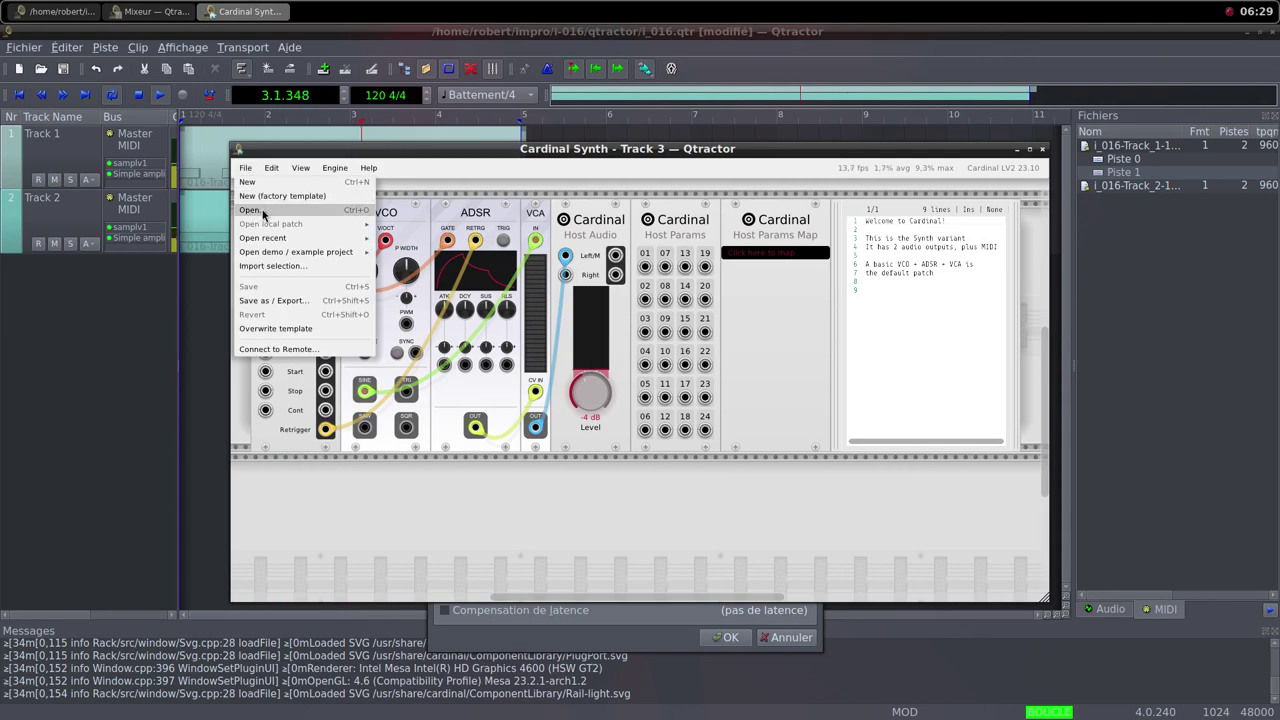
click(270, 203)
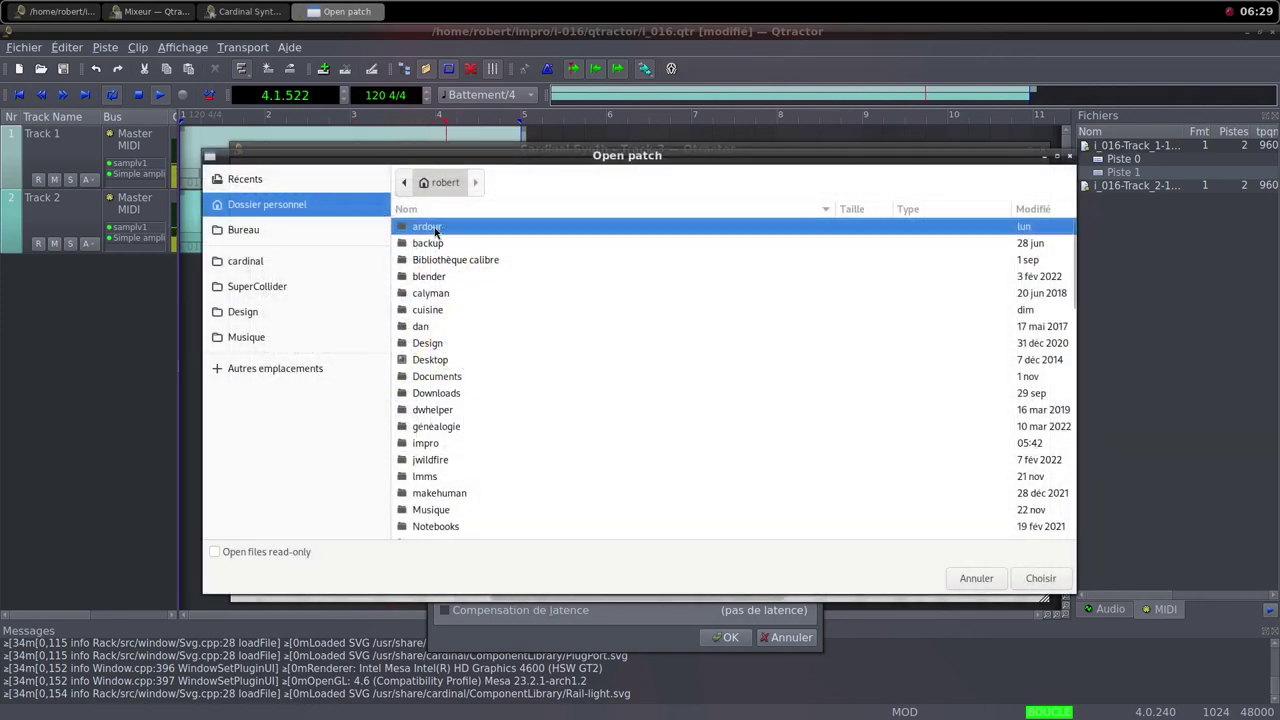
double_click(435, 230)
double_click(437, 359)
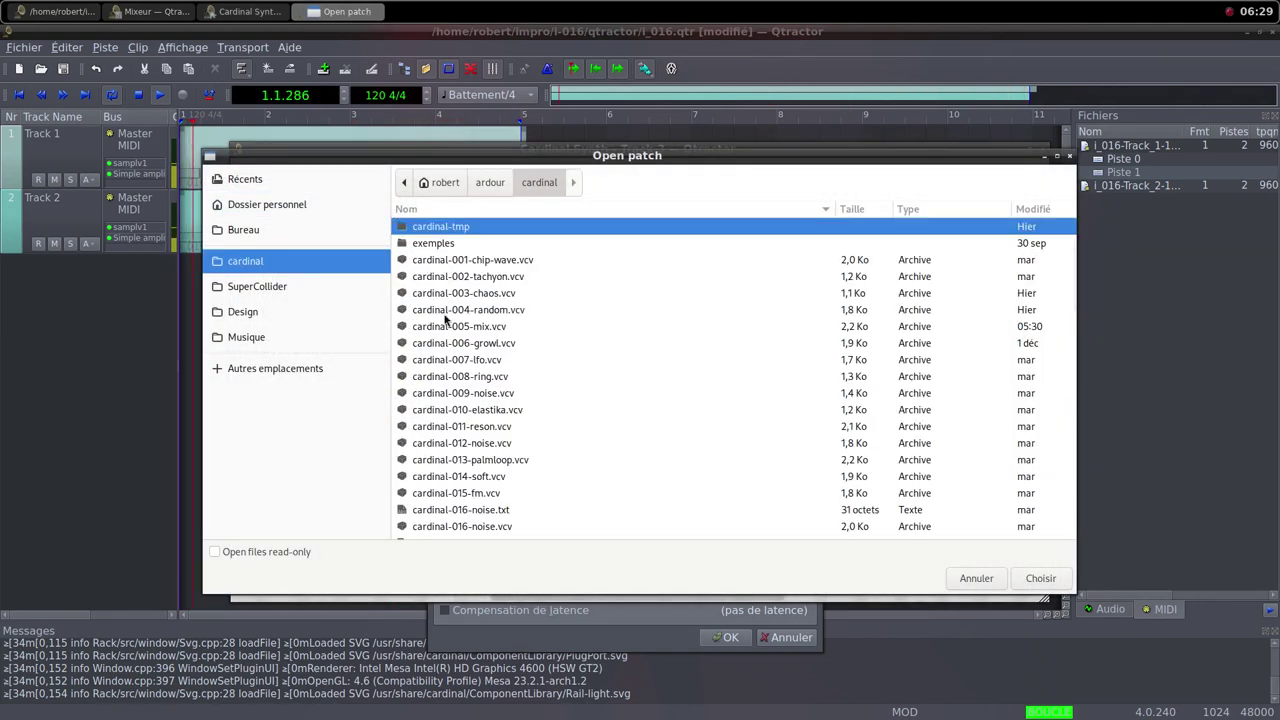
click(456, 327)
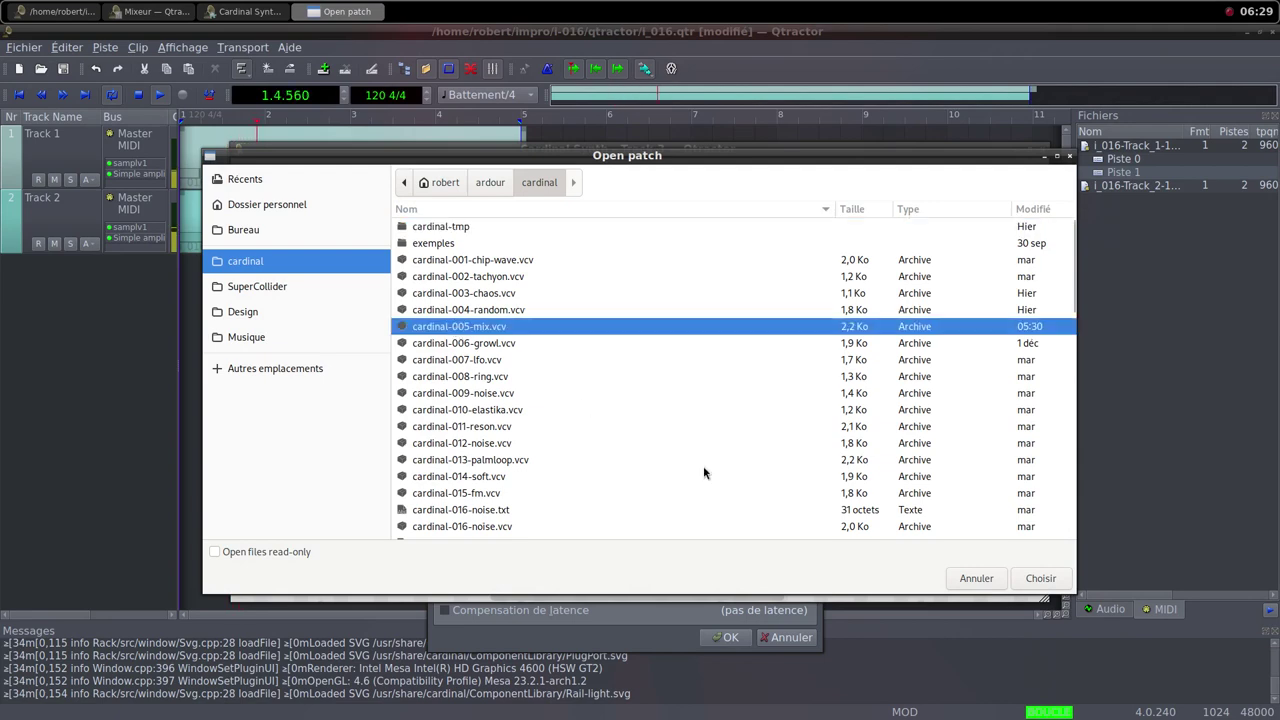
click(1020, 582)
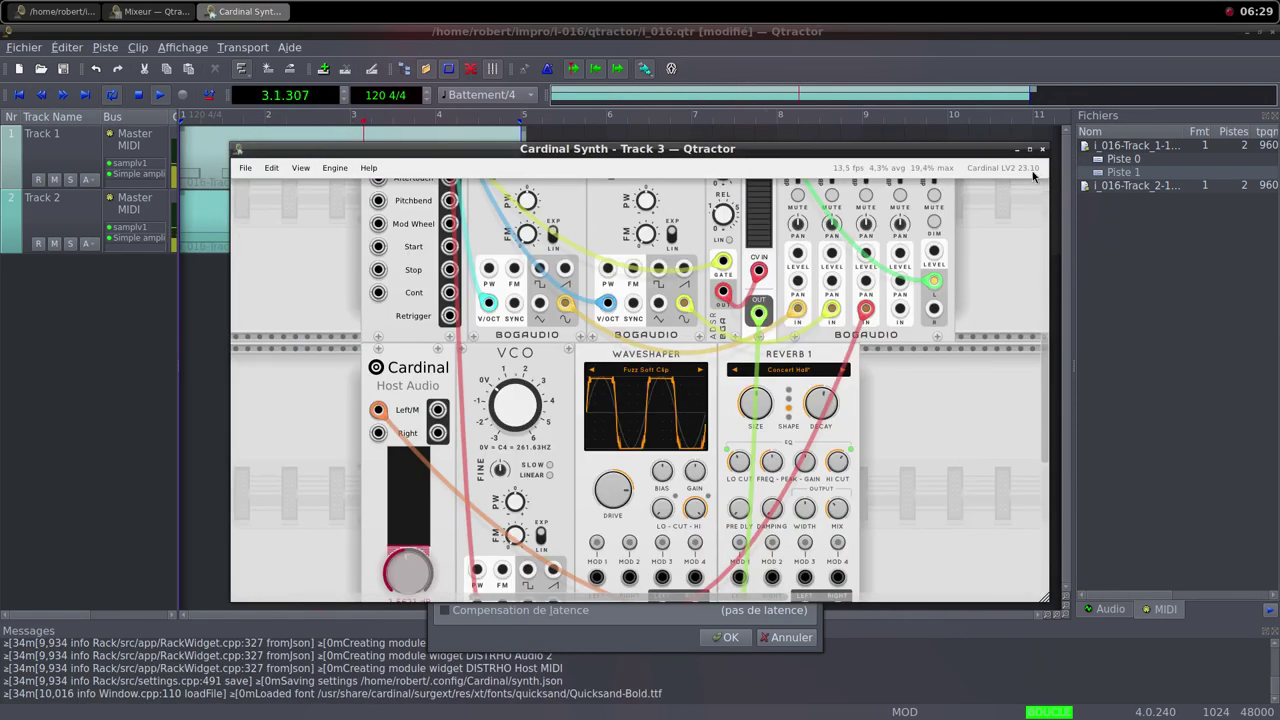
click(1040, 150)
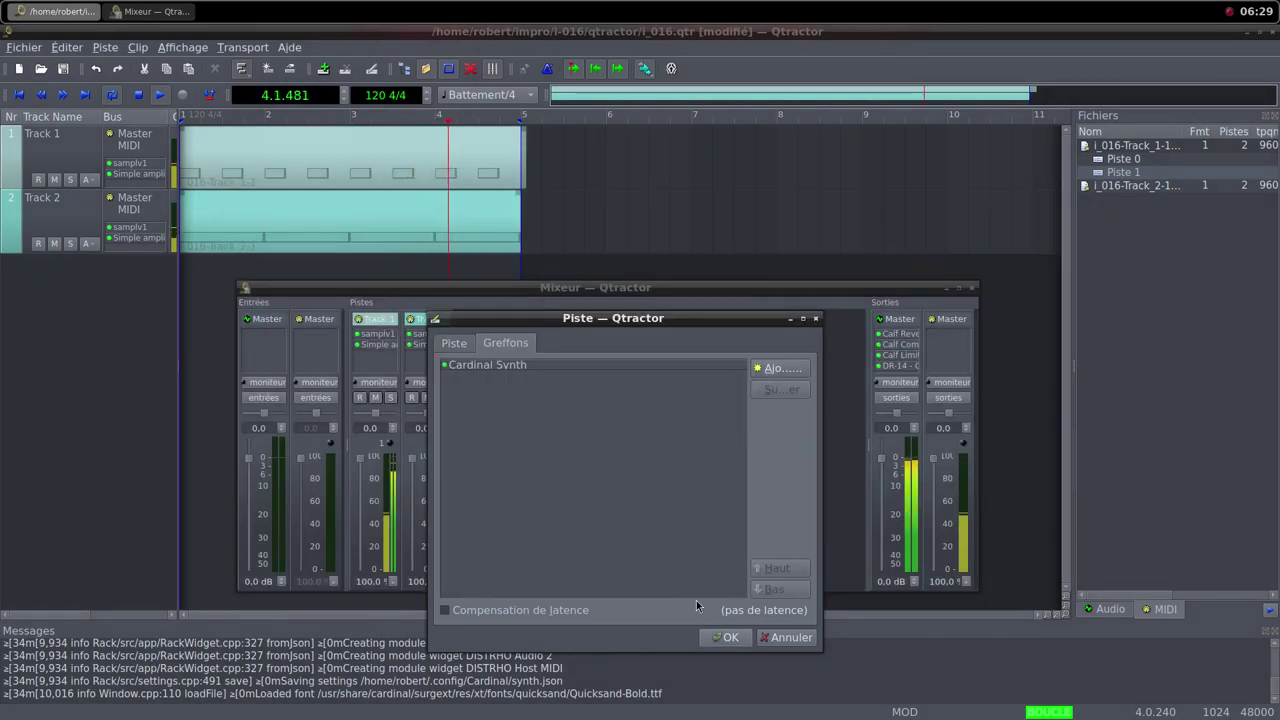
click(728, 638)
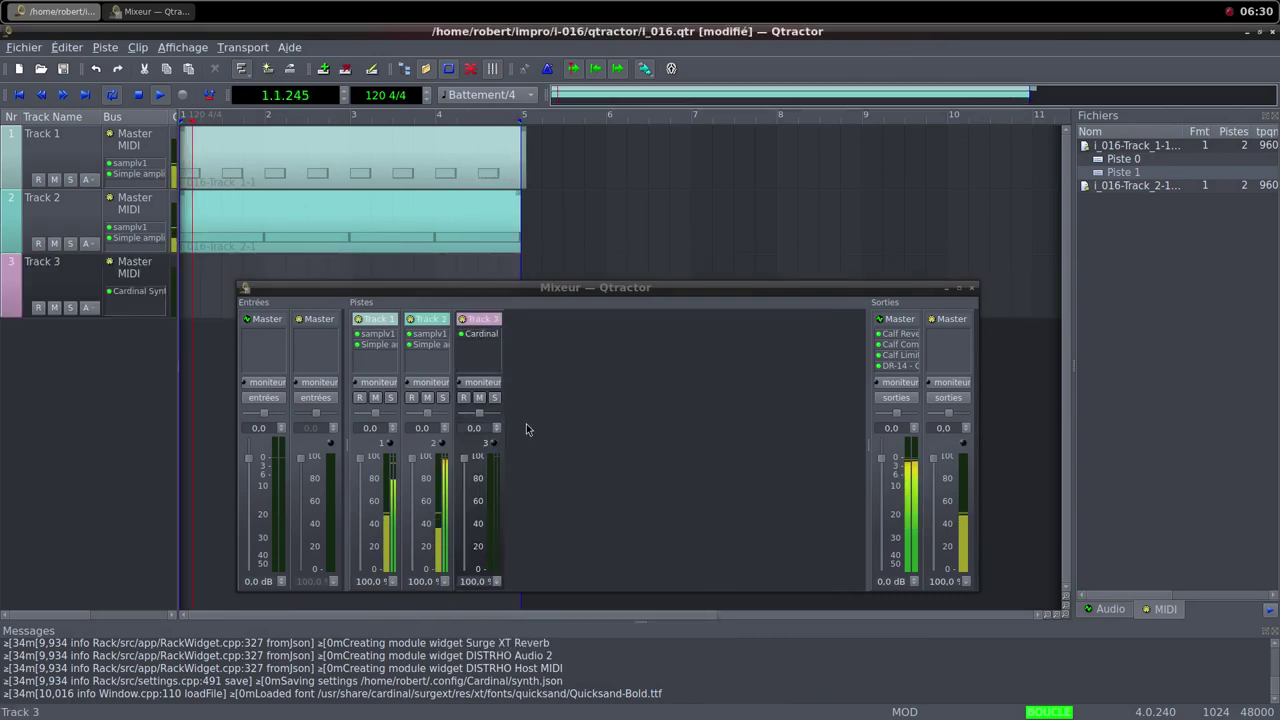
Step: Create a new MIDI clip on Track 3 and enlarge its note editor to show all four bars
double_click(484, 343)
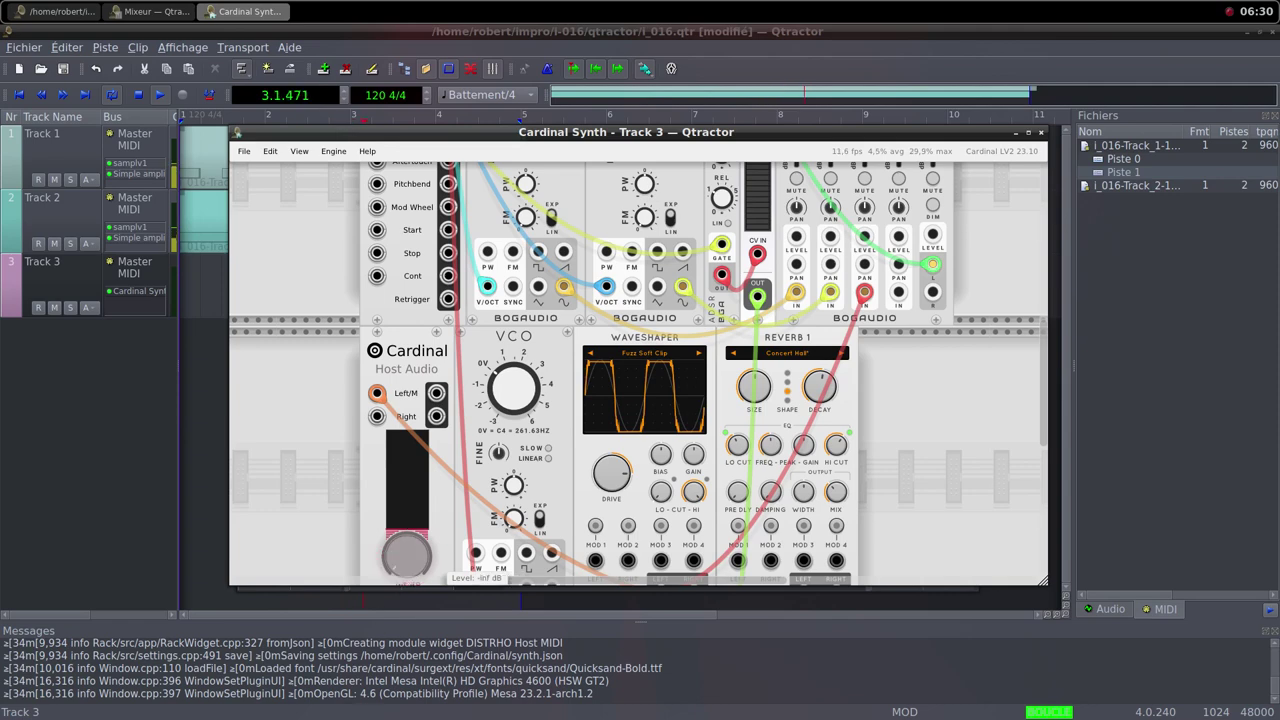
click(1041, 134)
right_click(198, 286)
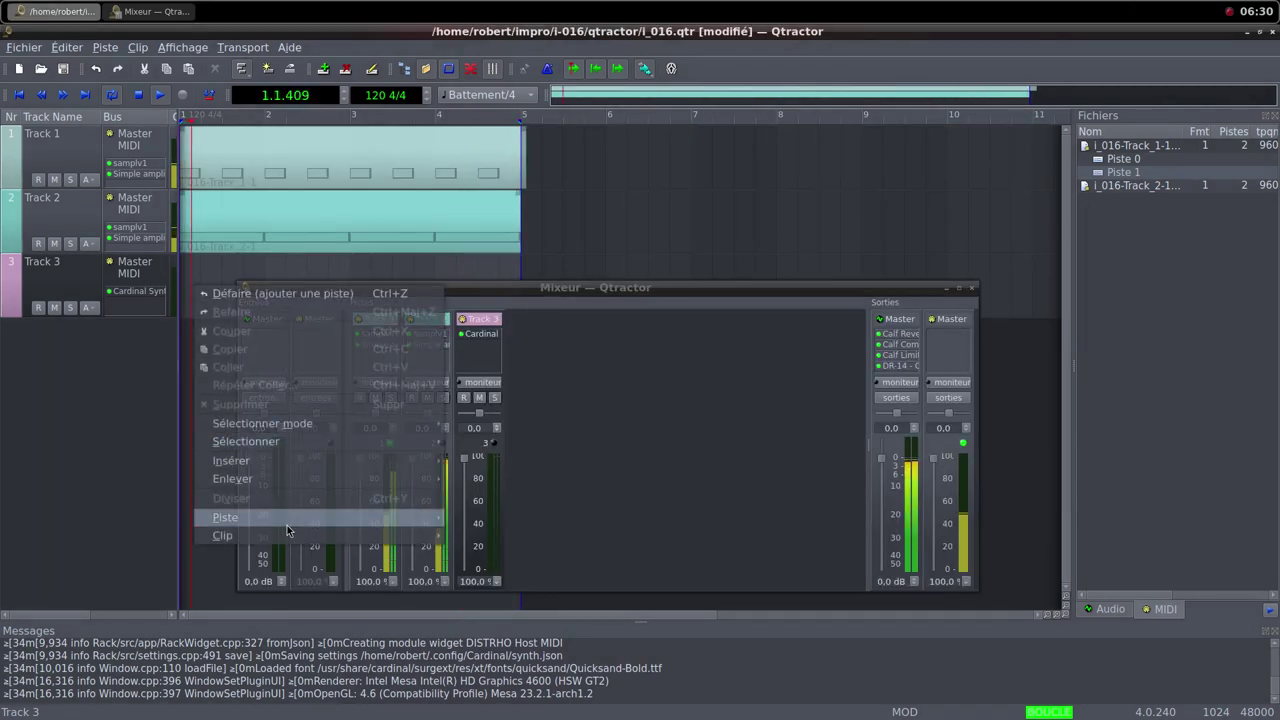
mouse_move(288, 536)
click(471, 449)
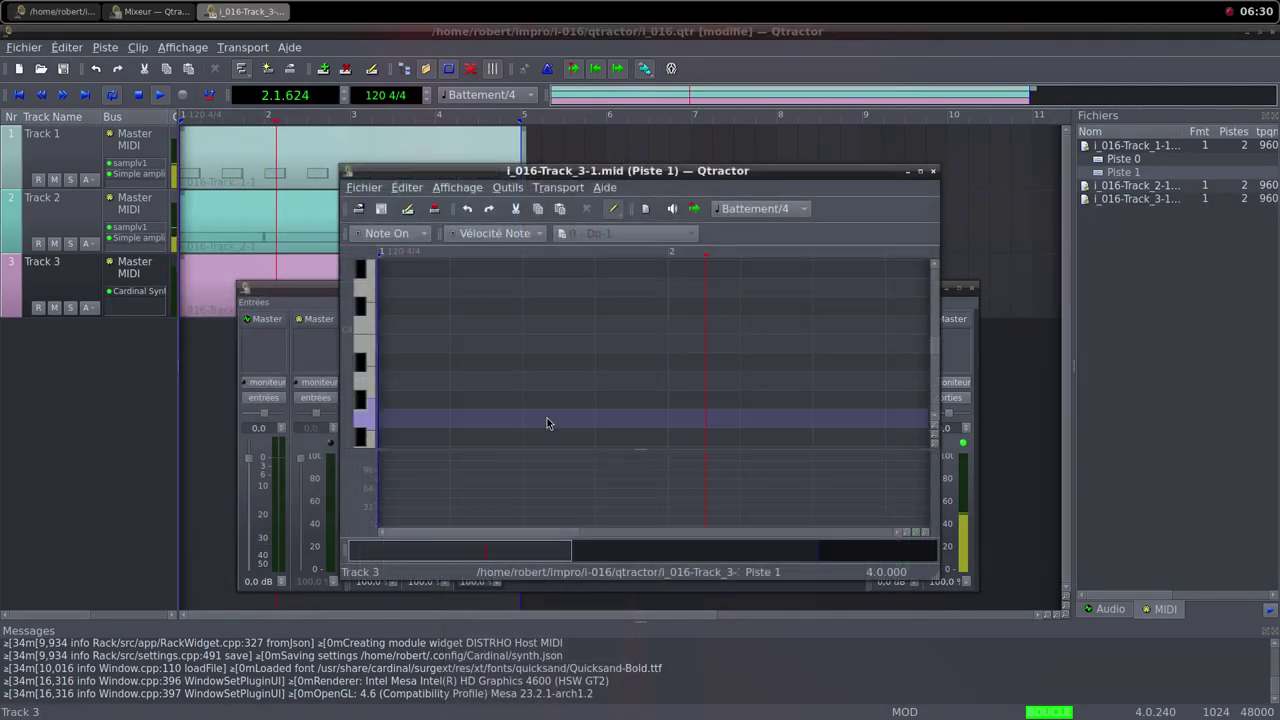
click(919, 172)
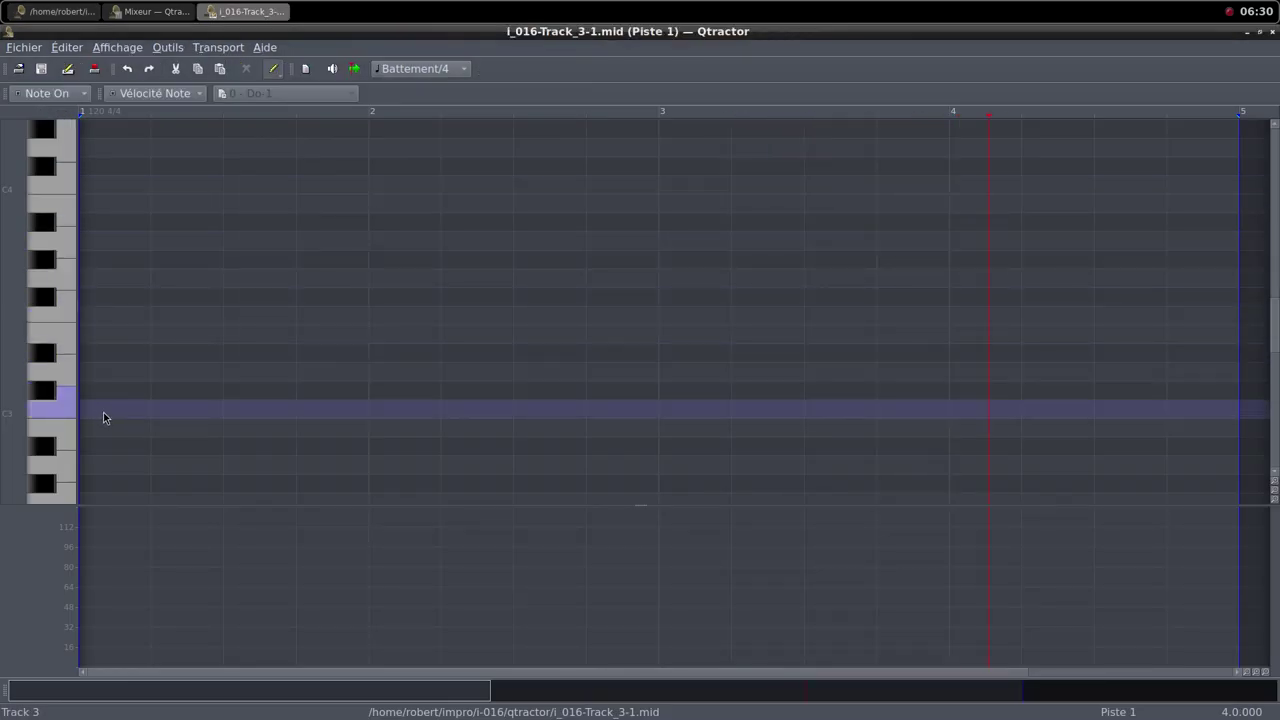
Step: Enter one-beat C3 notes on beats 1 and 3 of each of the four bars in the Track 3 clip and close its editor
drag(96, 411, 733, 408)
drag(815, 412, 1012, 406)
drag(1100, 410, 1160, 410)
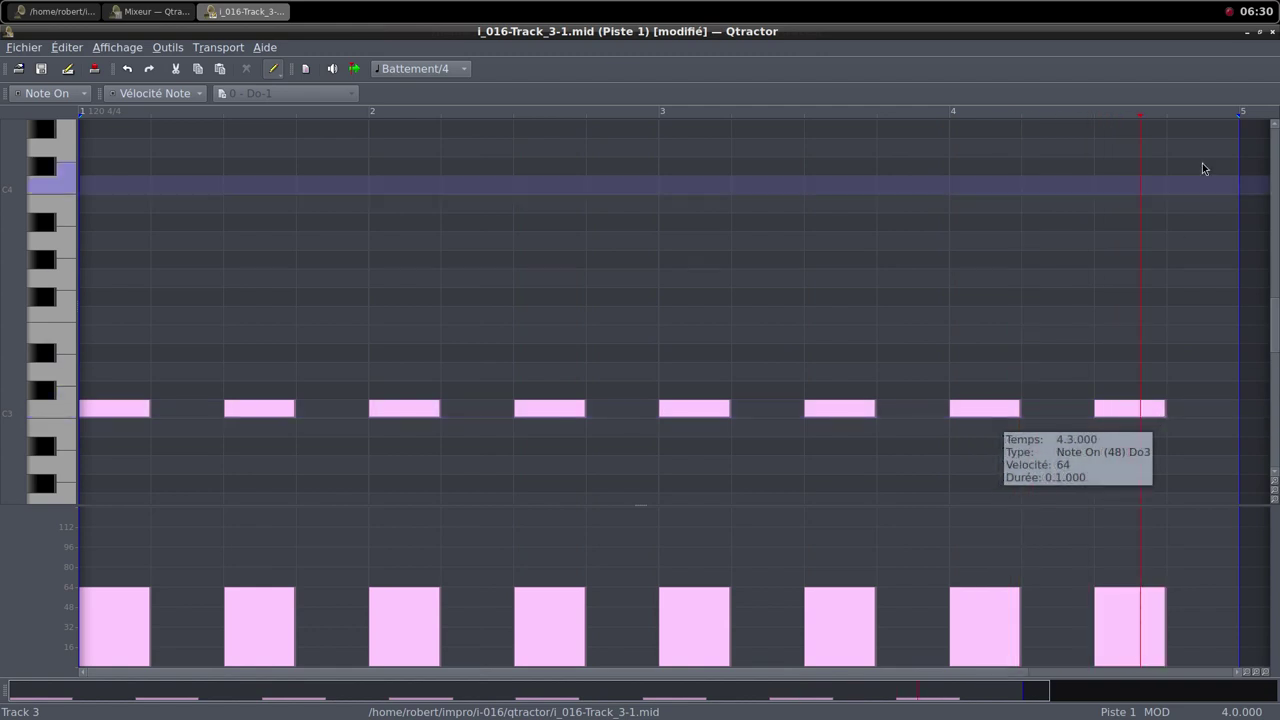
click(1259, 31)
click(933, 171)
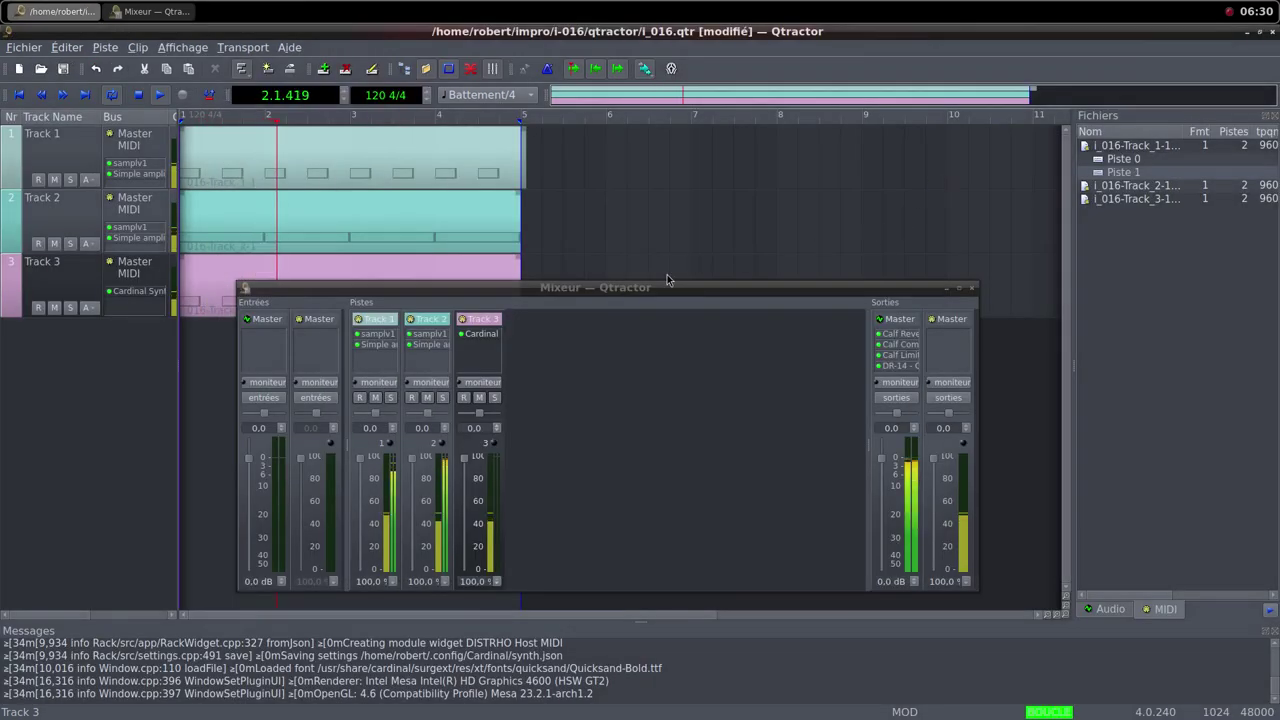
Step: Raise the Host Audio output level in Track 3's Cardinal Synth patch and close the plugin window
double_click(481, 333)
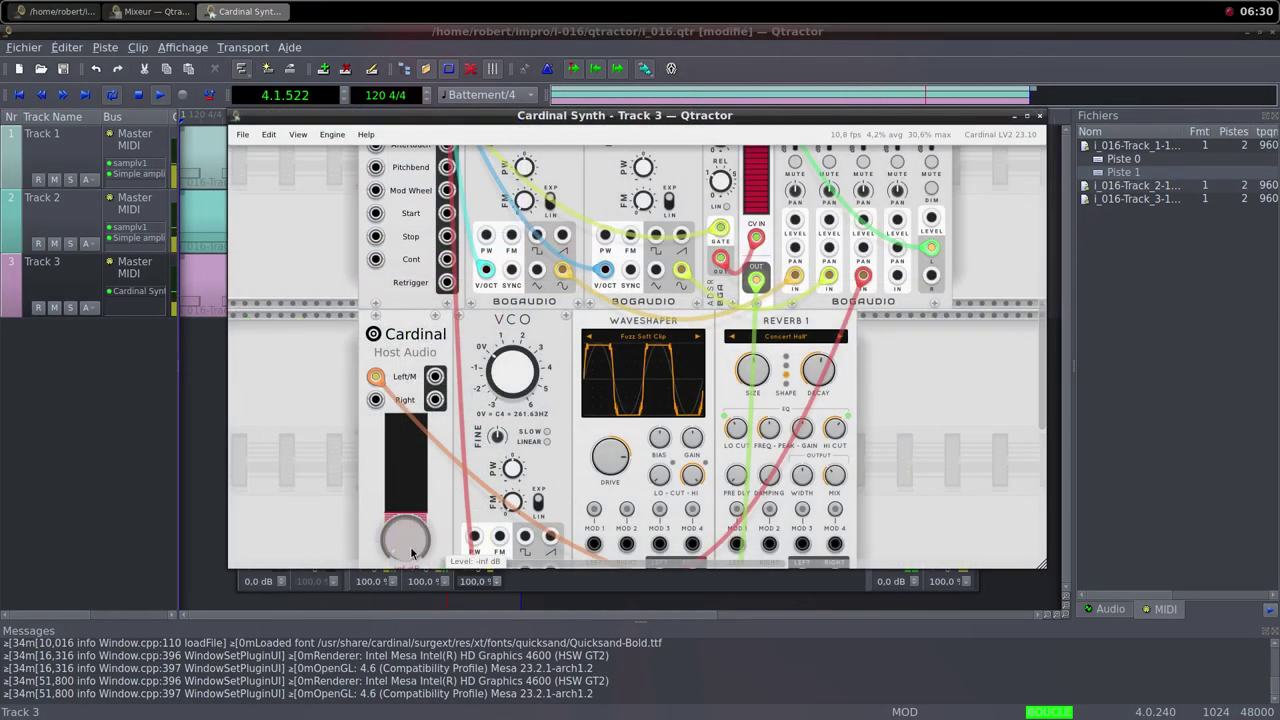
drag(502, 125, 815, 142)
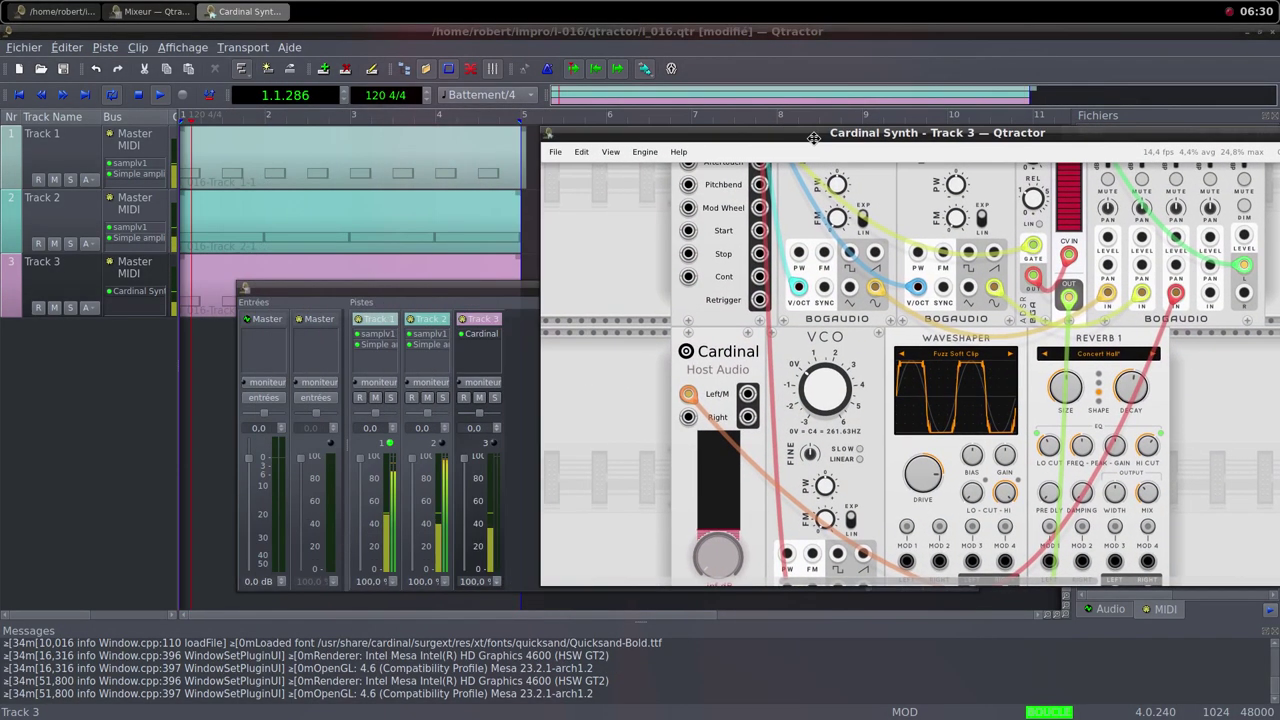
drag(714, 485, 671, 466)
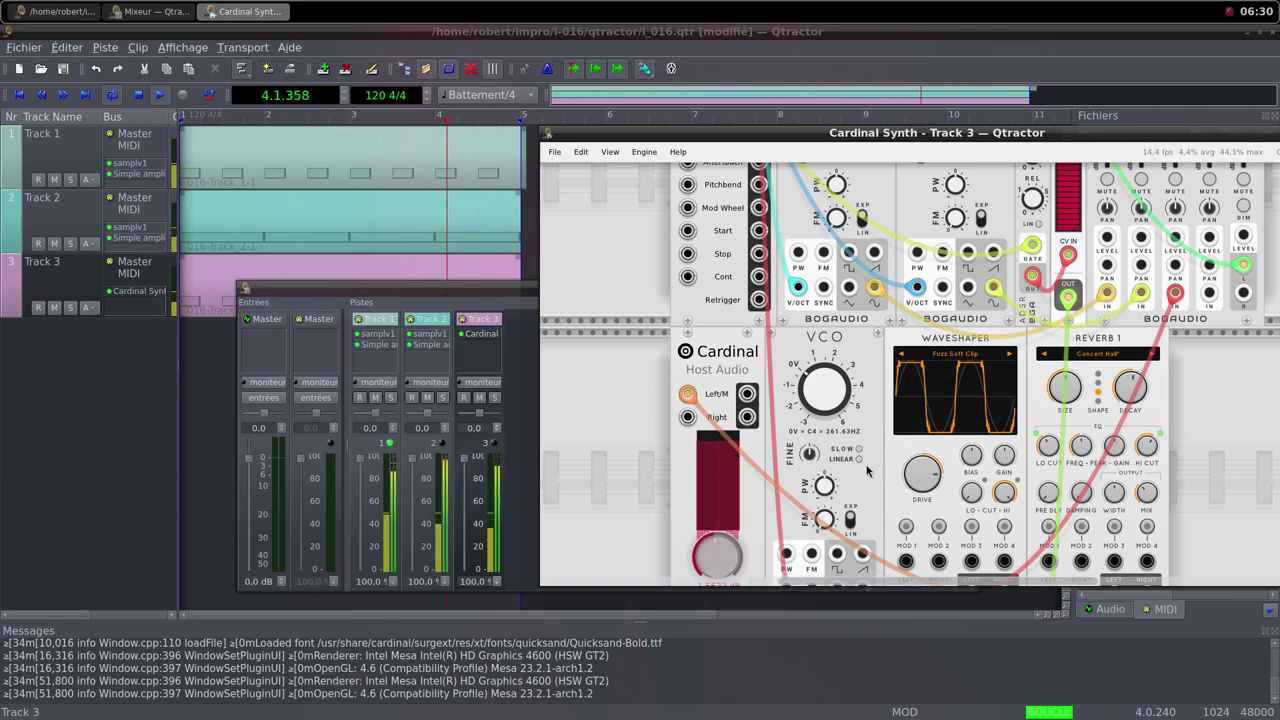
drag(1180, 143, 983, 138)
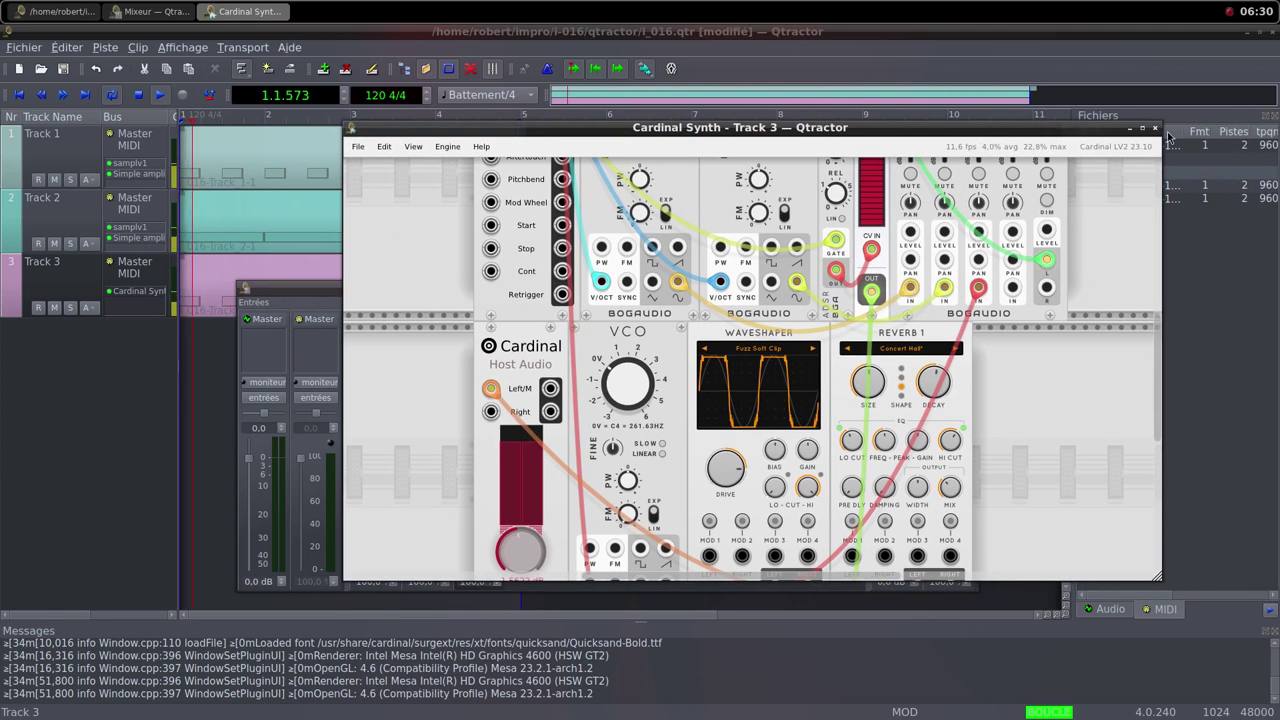
click(1155, 128)
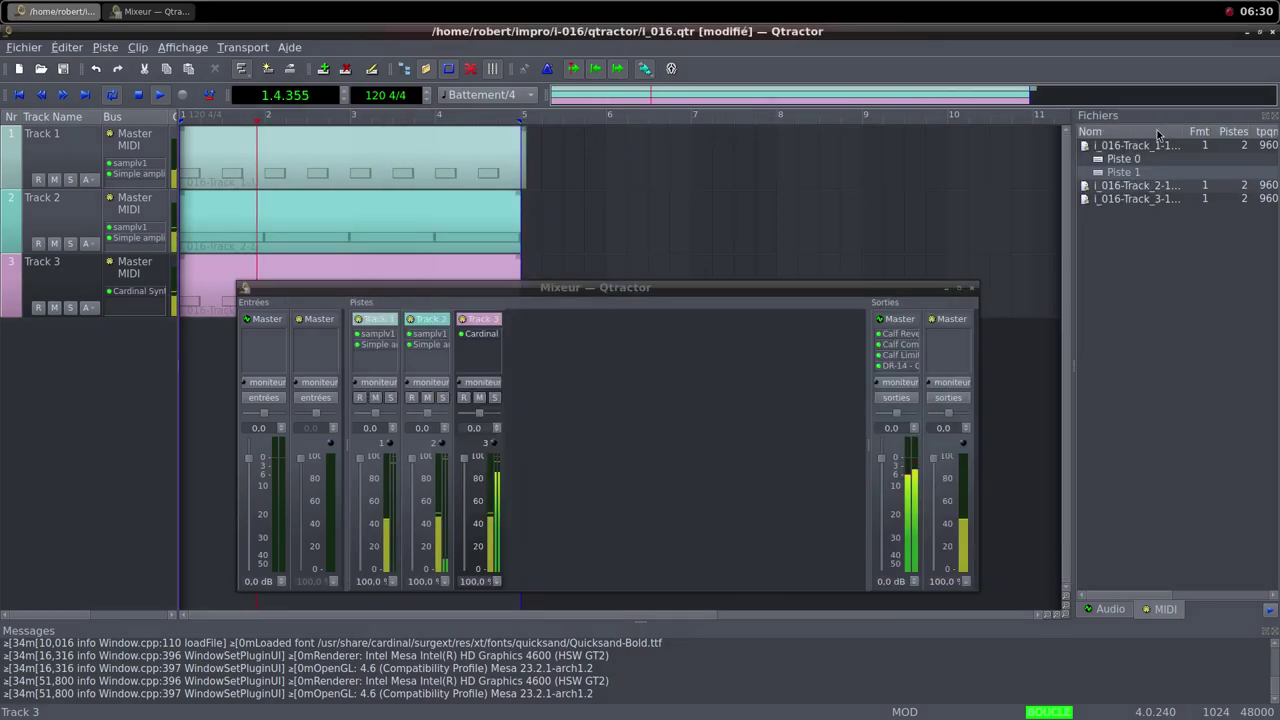
Step: Switch to Freesound in Firefox, get another random sound, and save Winchester rifle loading and cocking.wav in the i-016 samples folder
middle_click(905, 10)
click(990, 23)
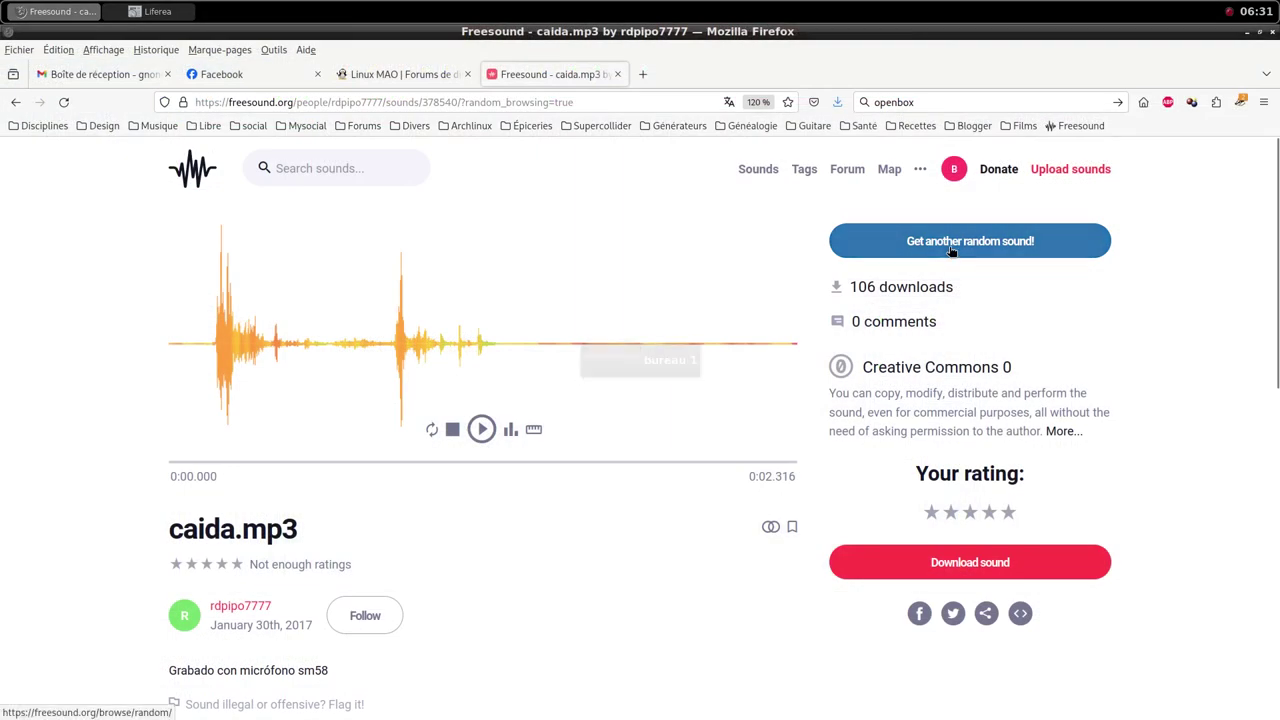
click(951, 250)
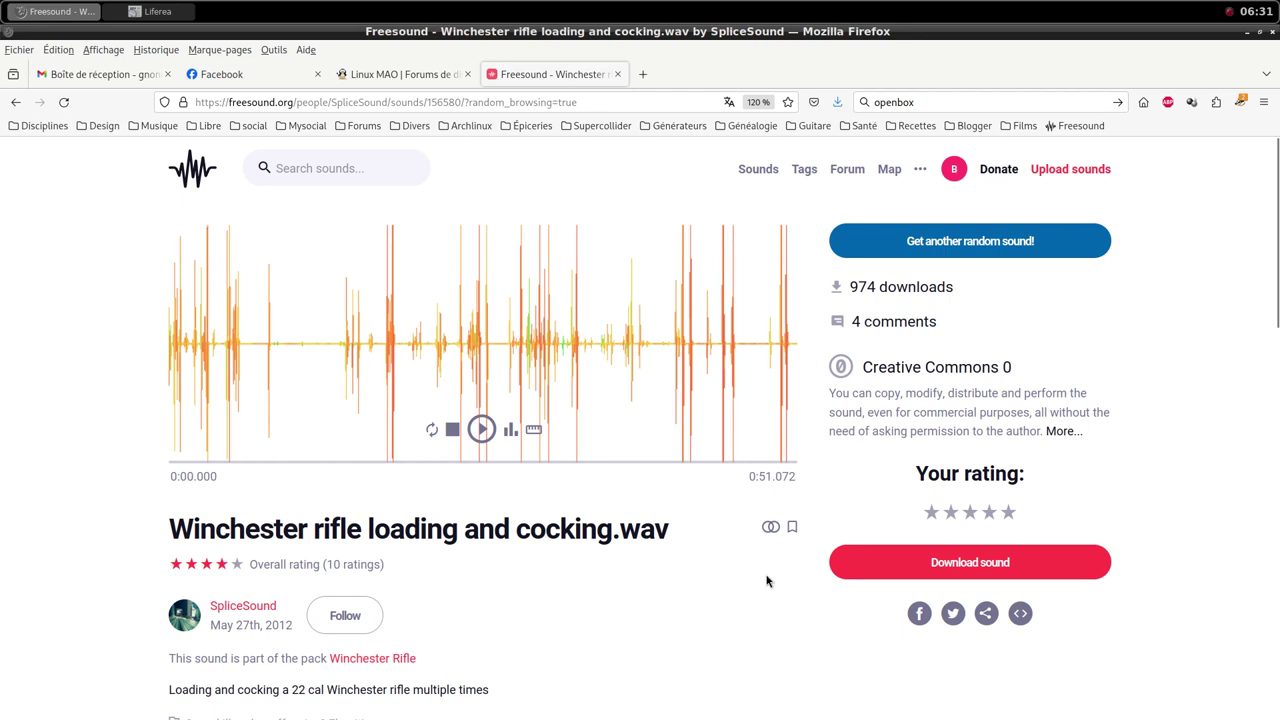
click(942, 565)
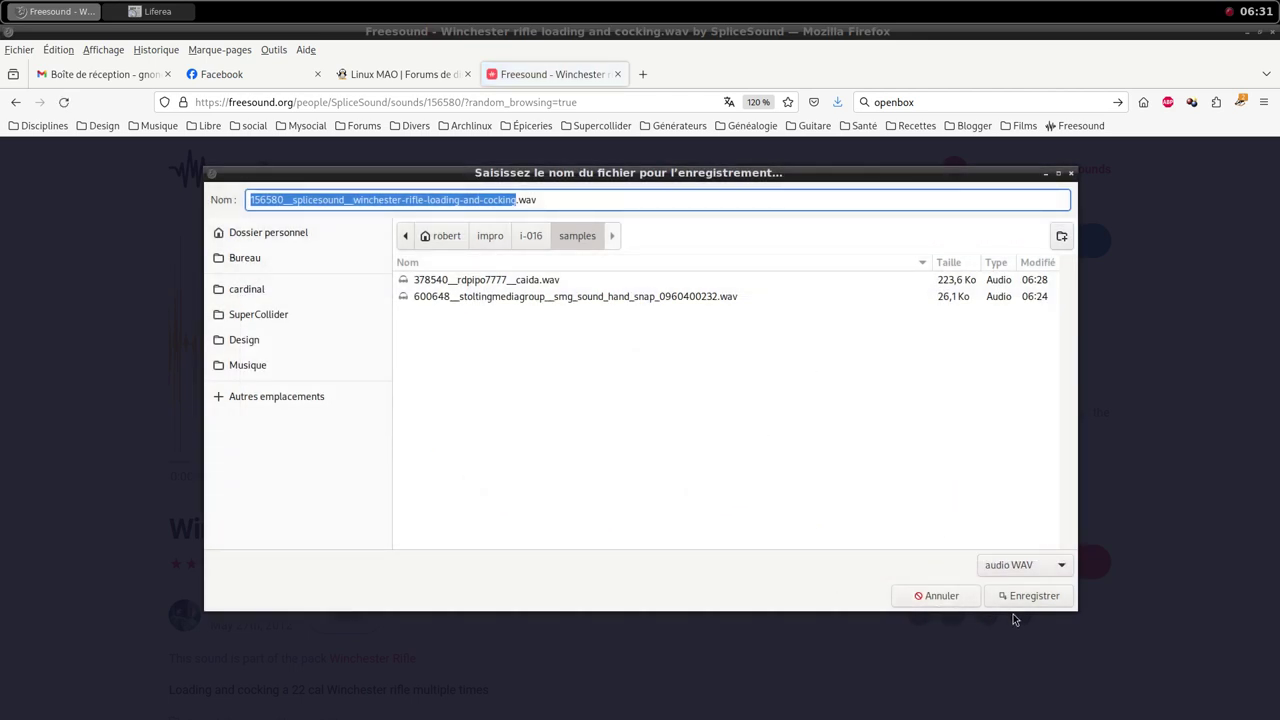
click(1004, 600)
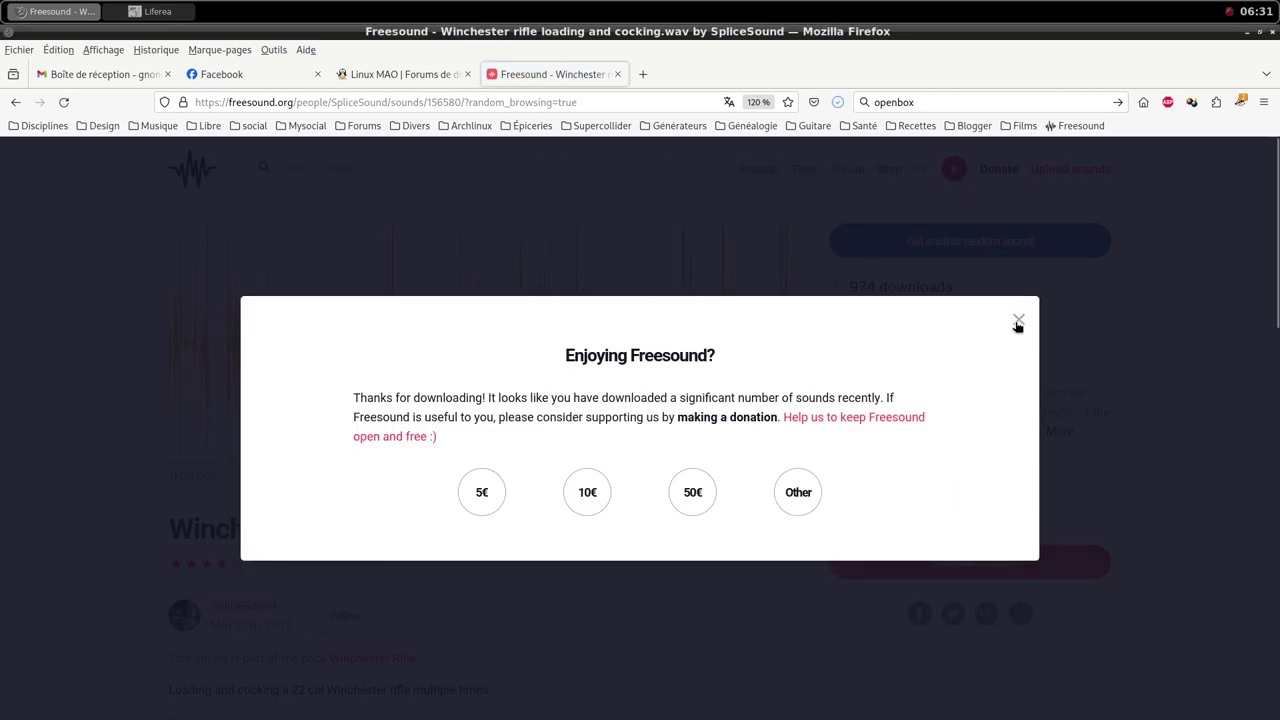
click(1018, 322)
Step: Switch back to Qtractor and begin adding a new MIDI track, Track 4, with the samplv1 plugin
middle_click(752, 7)
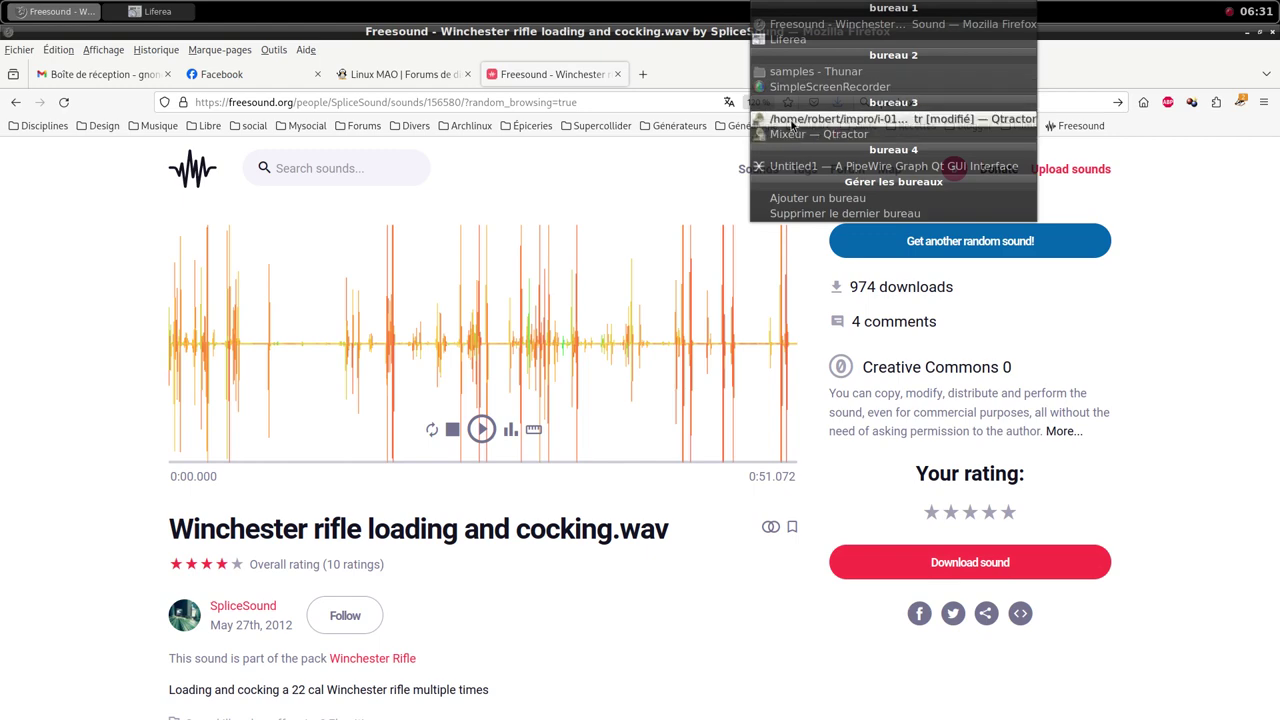
click(792, 137)
right_click(646, 425)
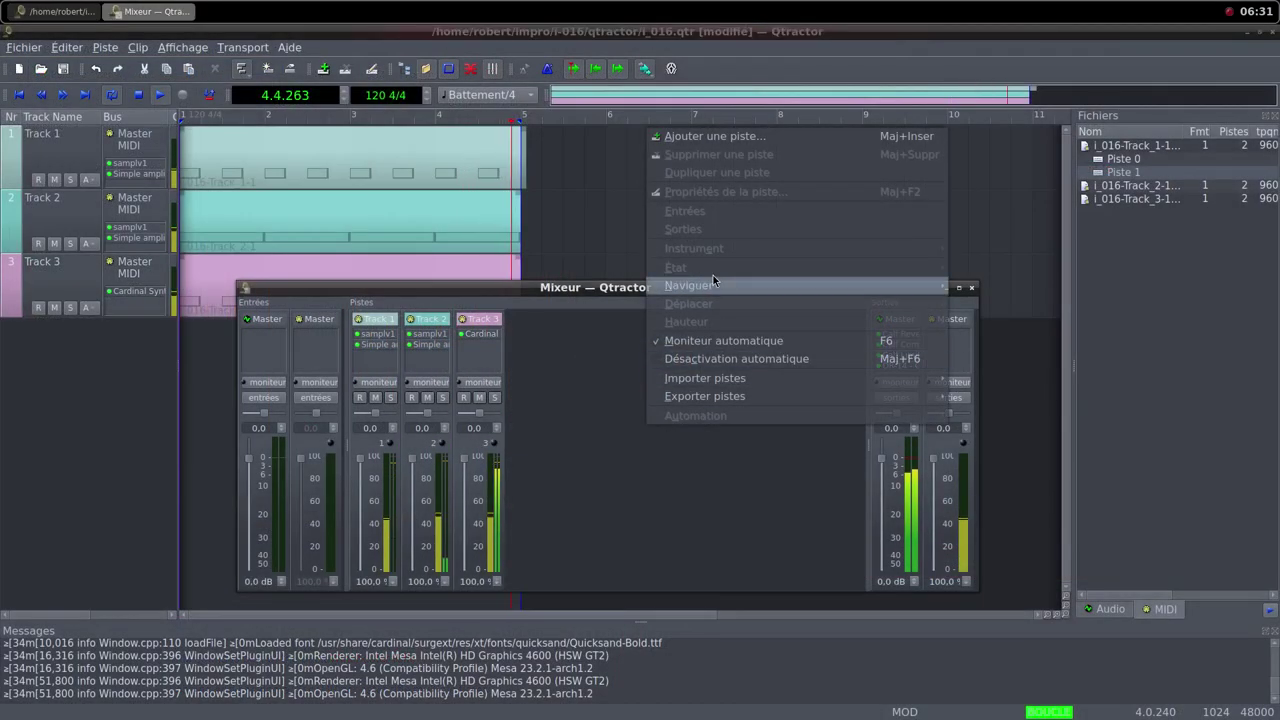
click(709, 137)
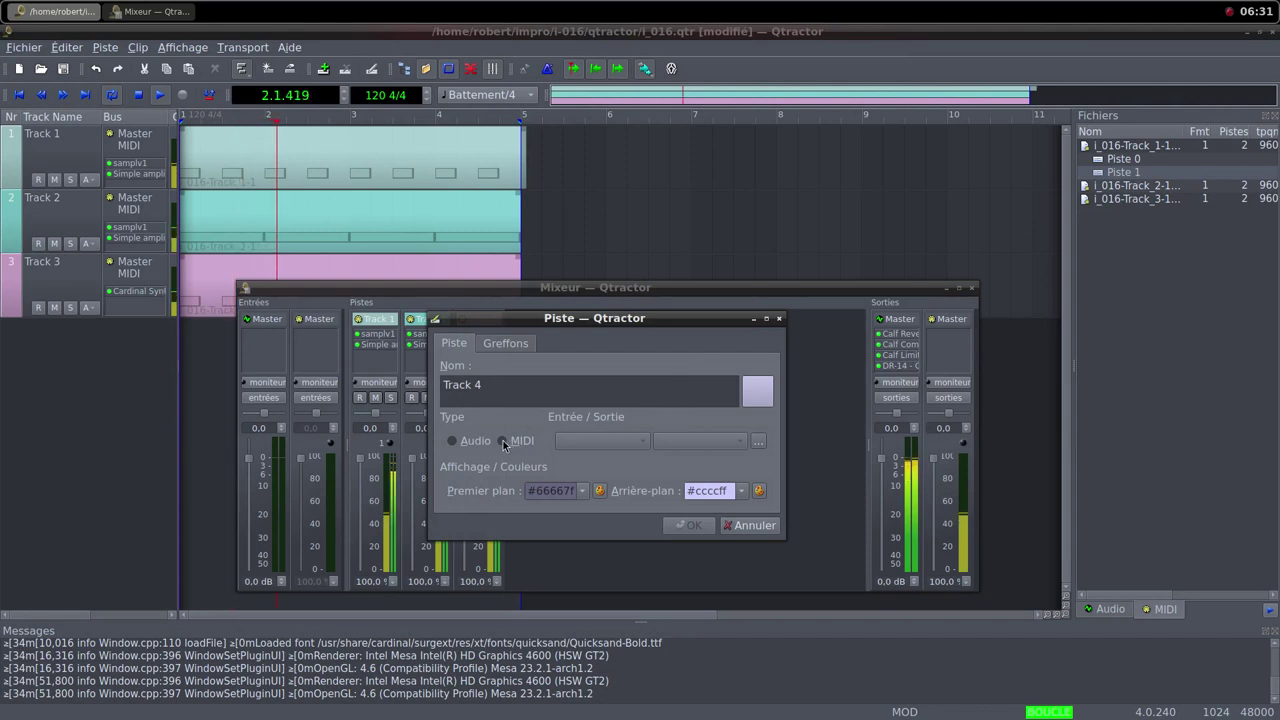
click(530, 441)
click(505, 343)
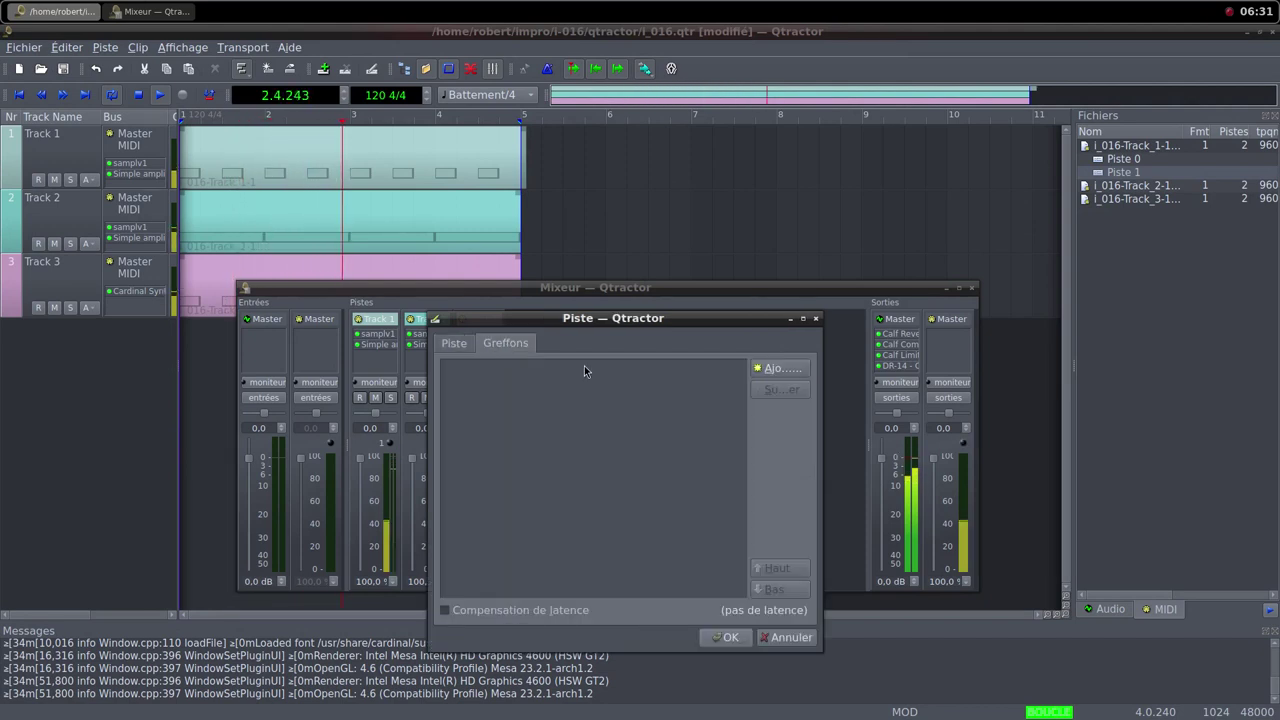
click(781, 367)
text(sam)
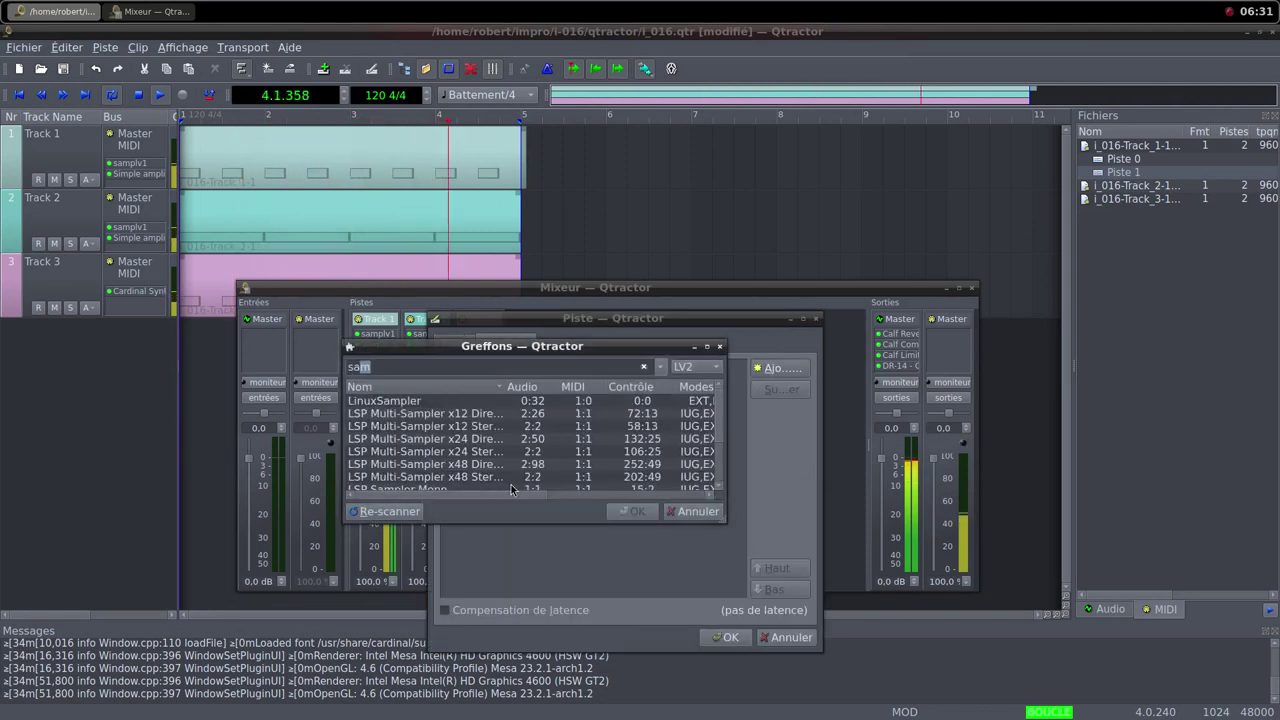
scroll(455, 480, down, 2)
double_click(455, 477)
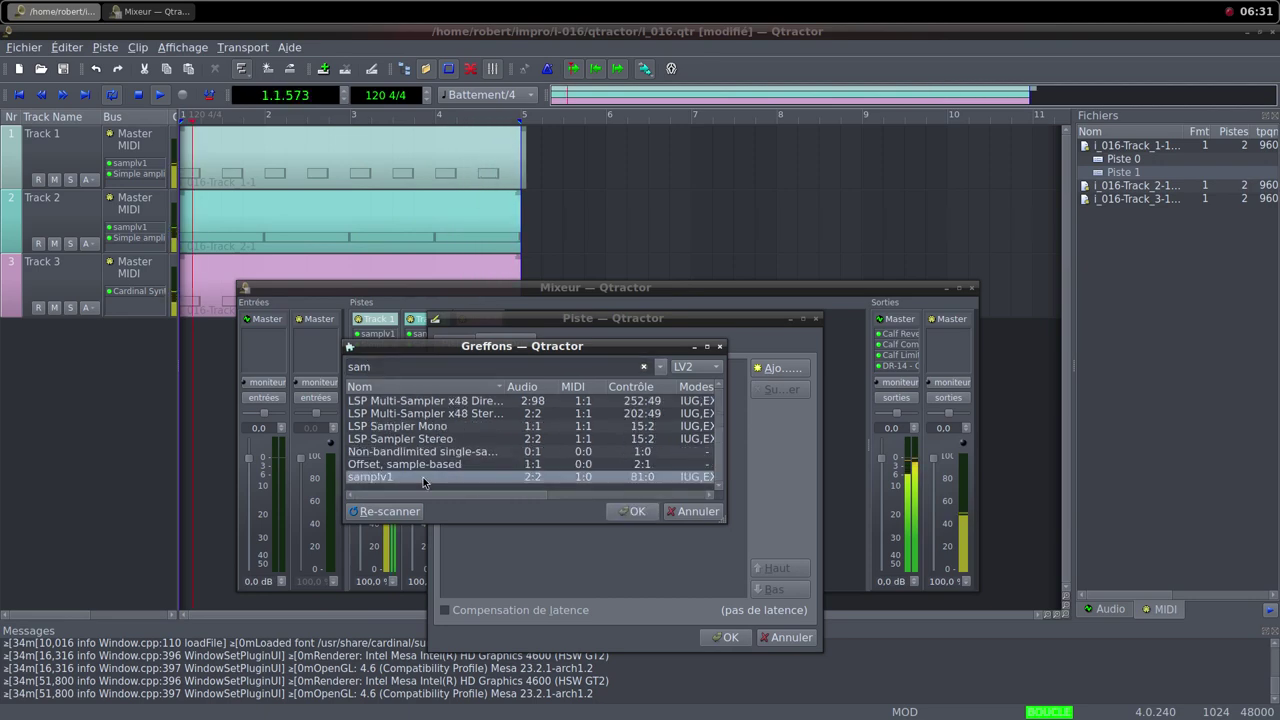
Step: Load the Winchester rifle loading and cocking sample into Track 4's samplv1 and set its DCA and output volumes to 100
double_click(440, 301)
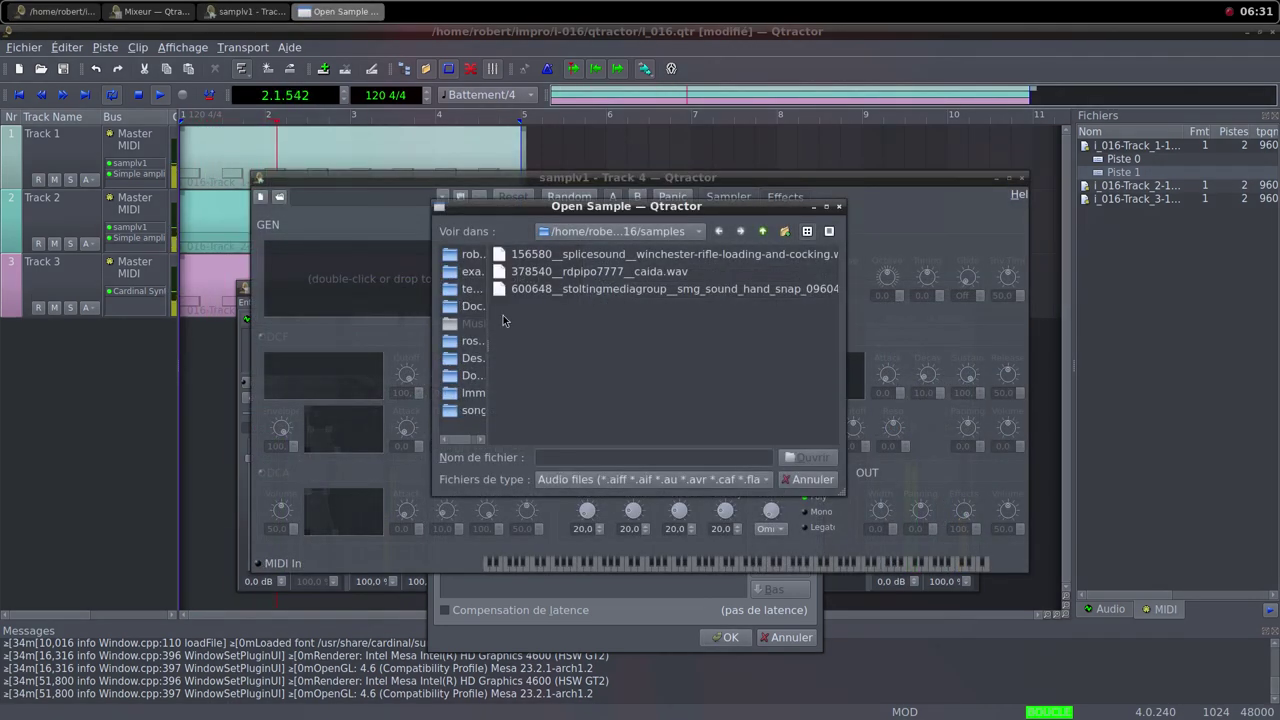
click(731, 260)
click(812, 458)
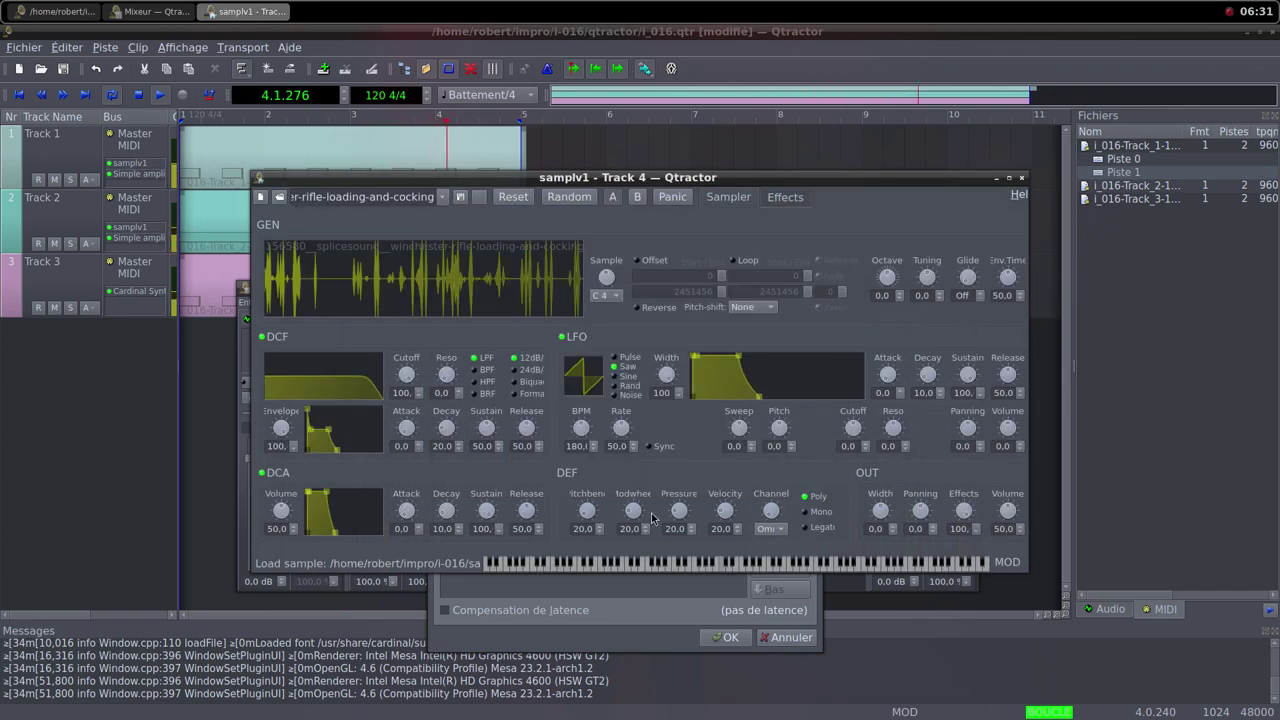
scroll(293, 525, up, 5)
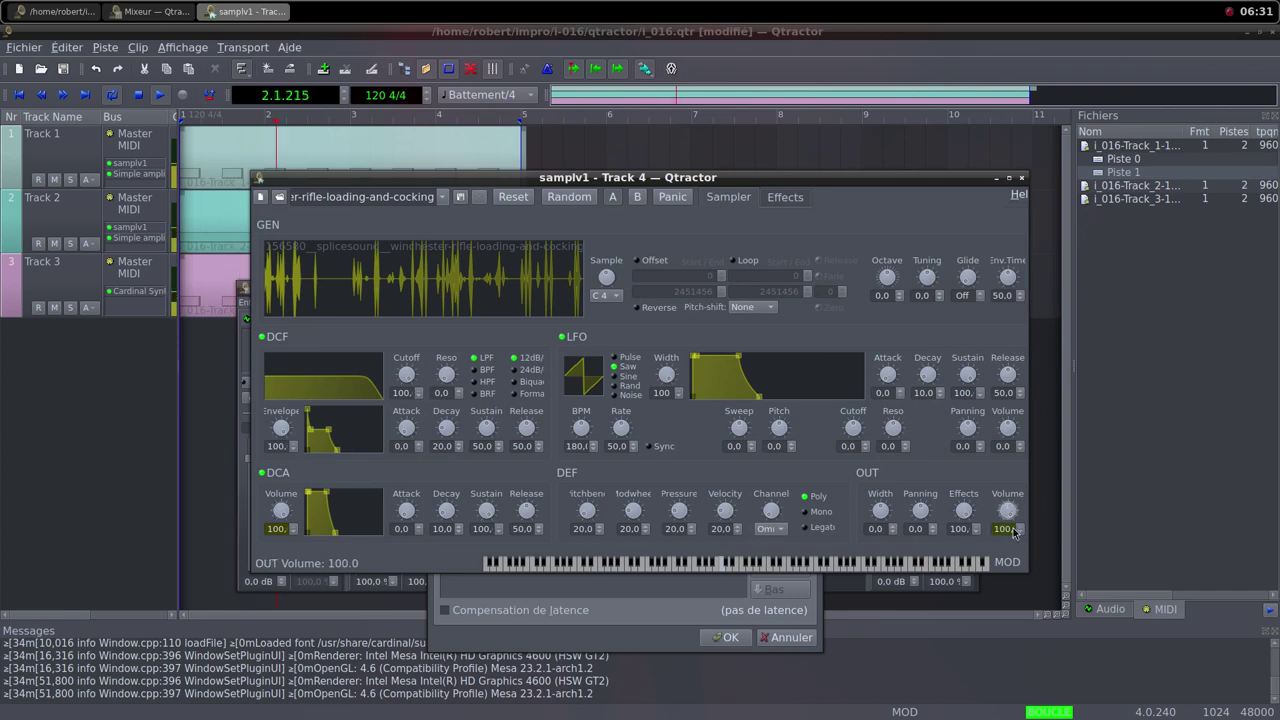
click(1021, 178)
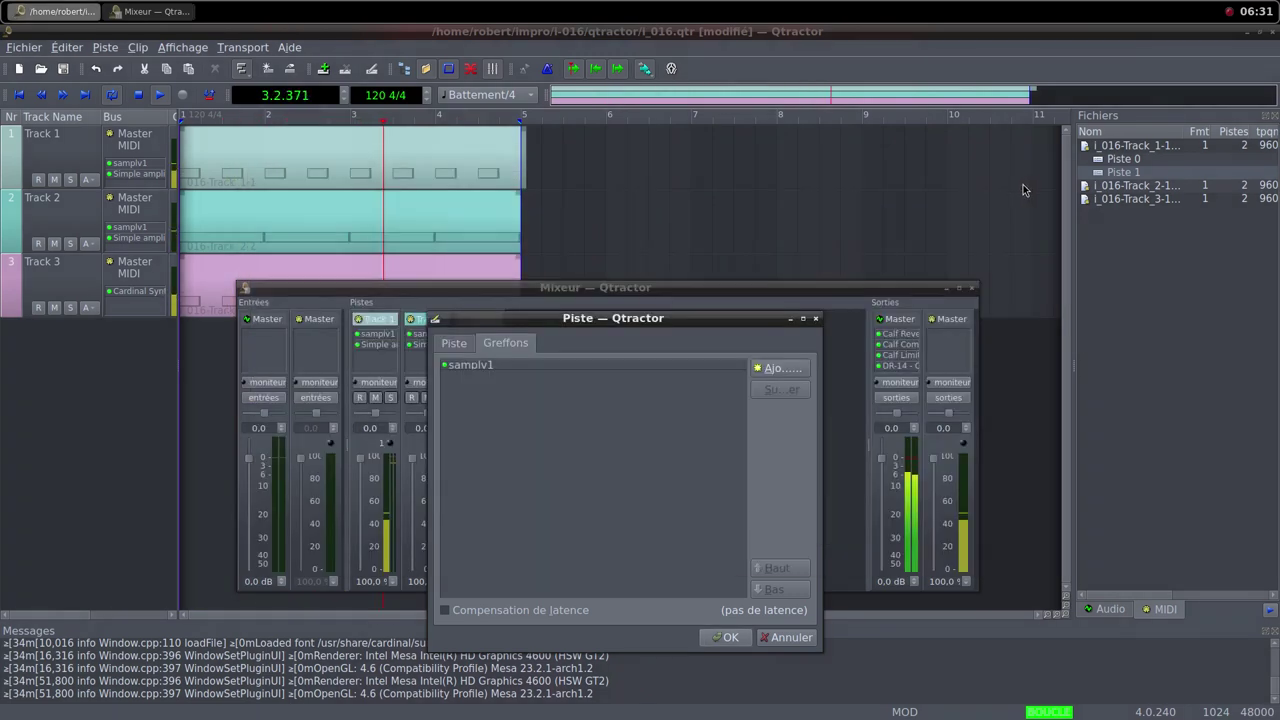
Step: Finish creating Track 4 with a Simple amplifier plugin added and lower its mixer volume to 0 %
click(780, 368)
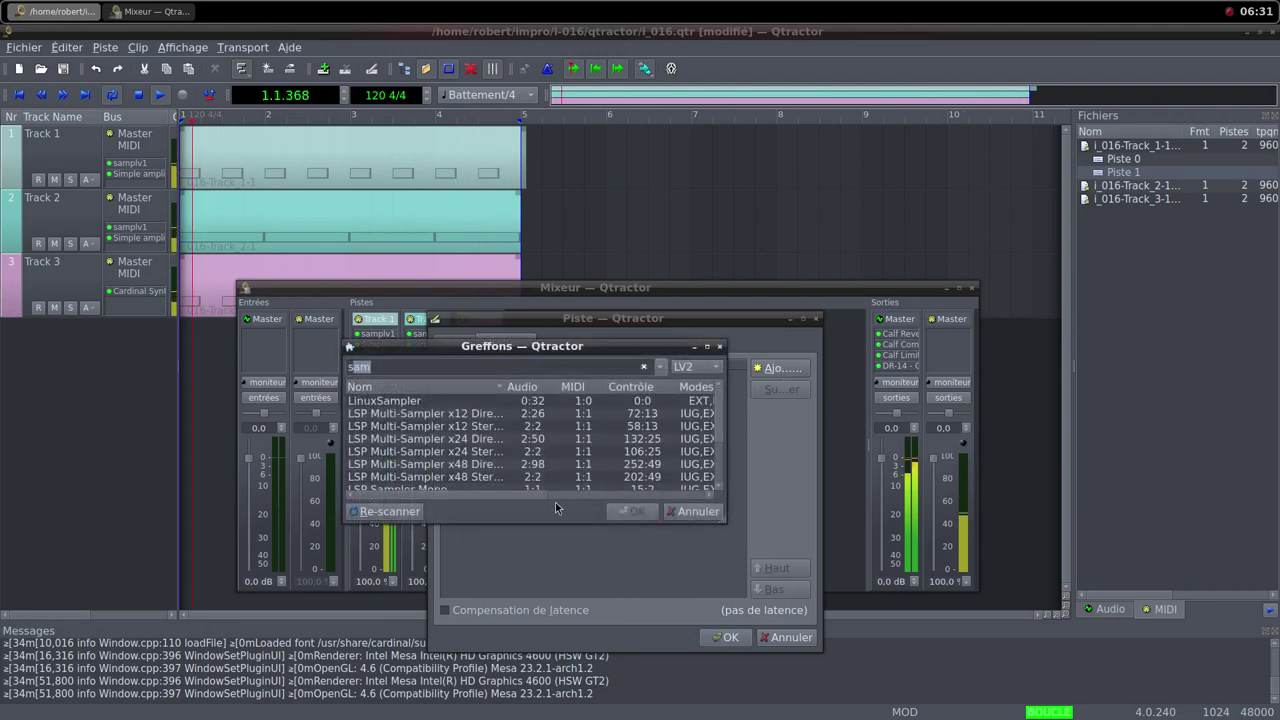
text(sim)
double_click(440, 440)
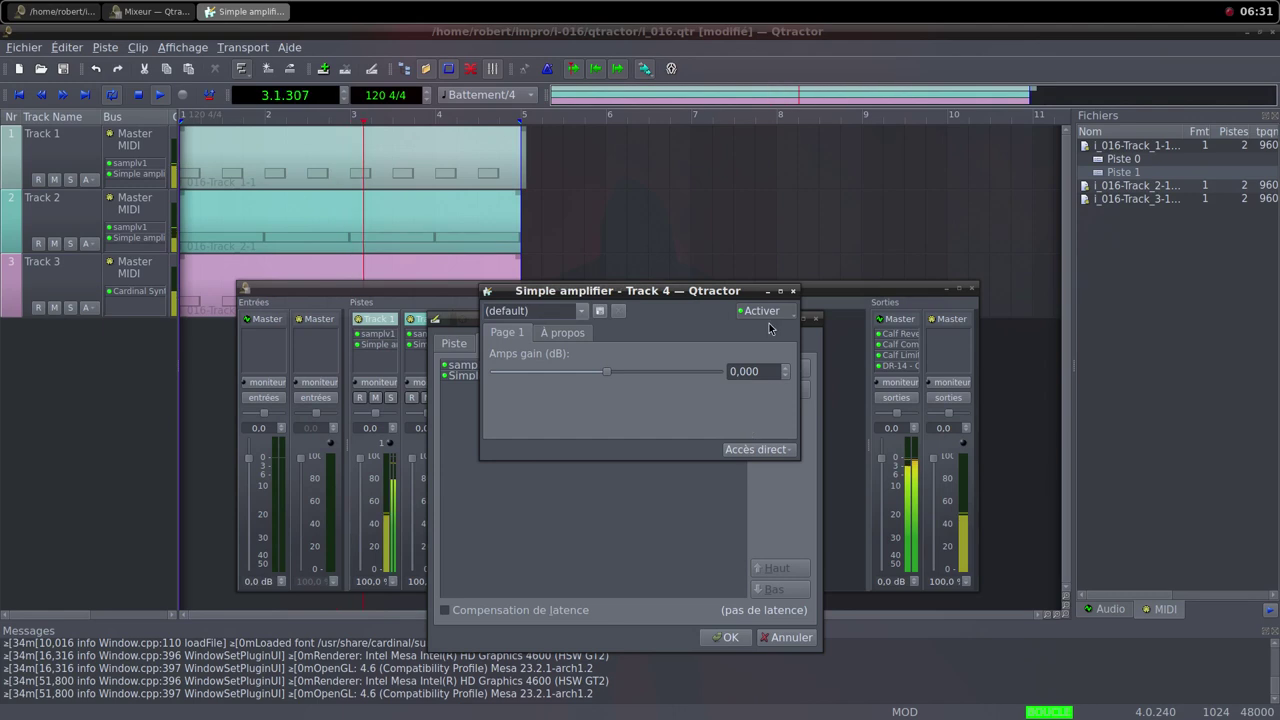
click(793, 292)
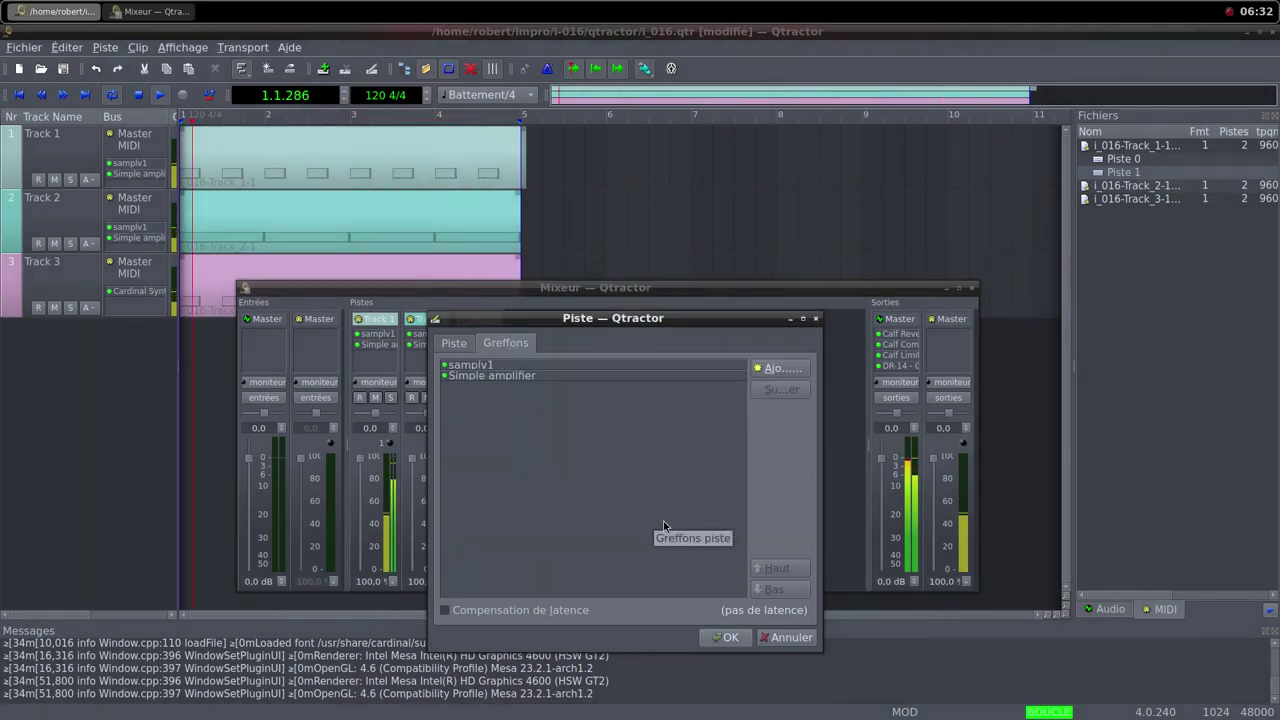
click(786, 637)
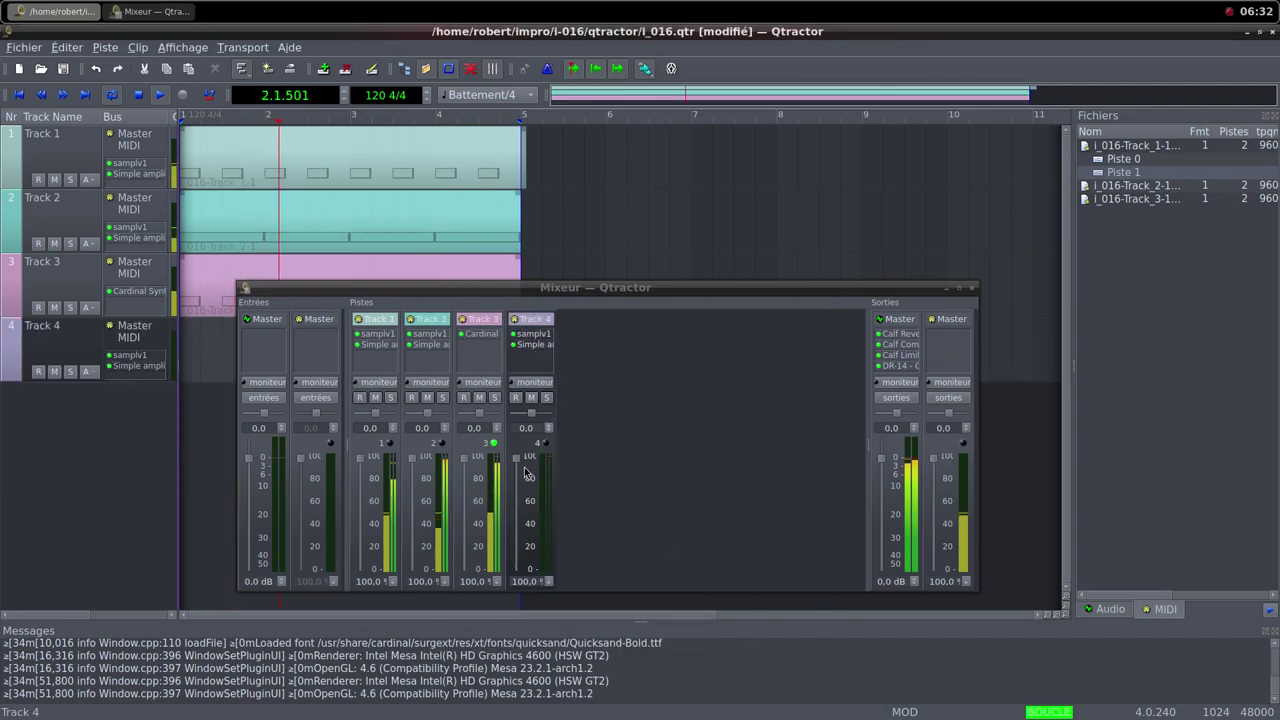
drag(519, 460, 560, 576)
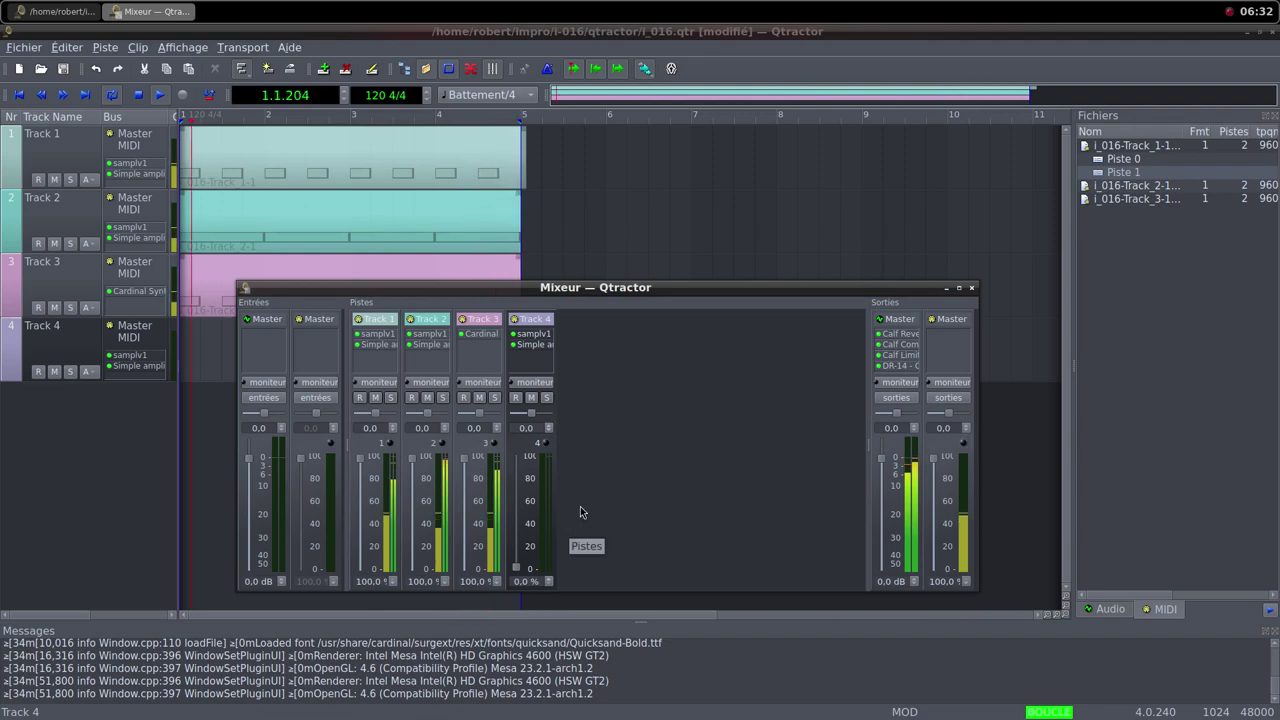
double_click(480, 334)
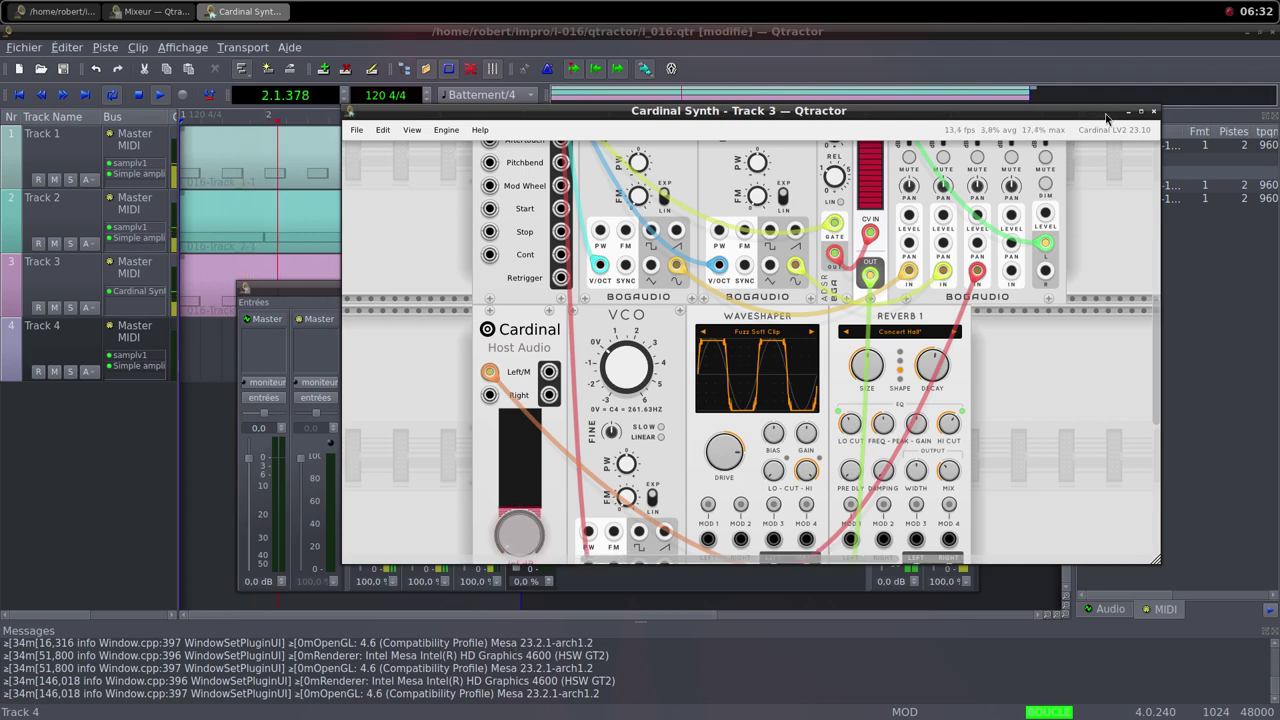
click(1153, 111)
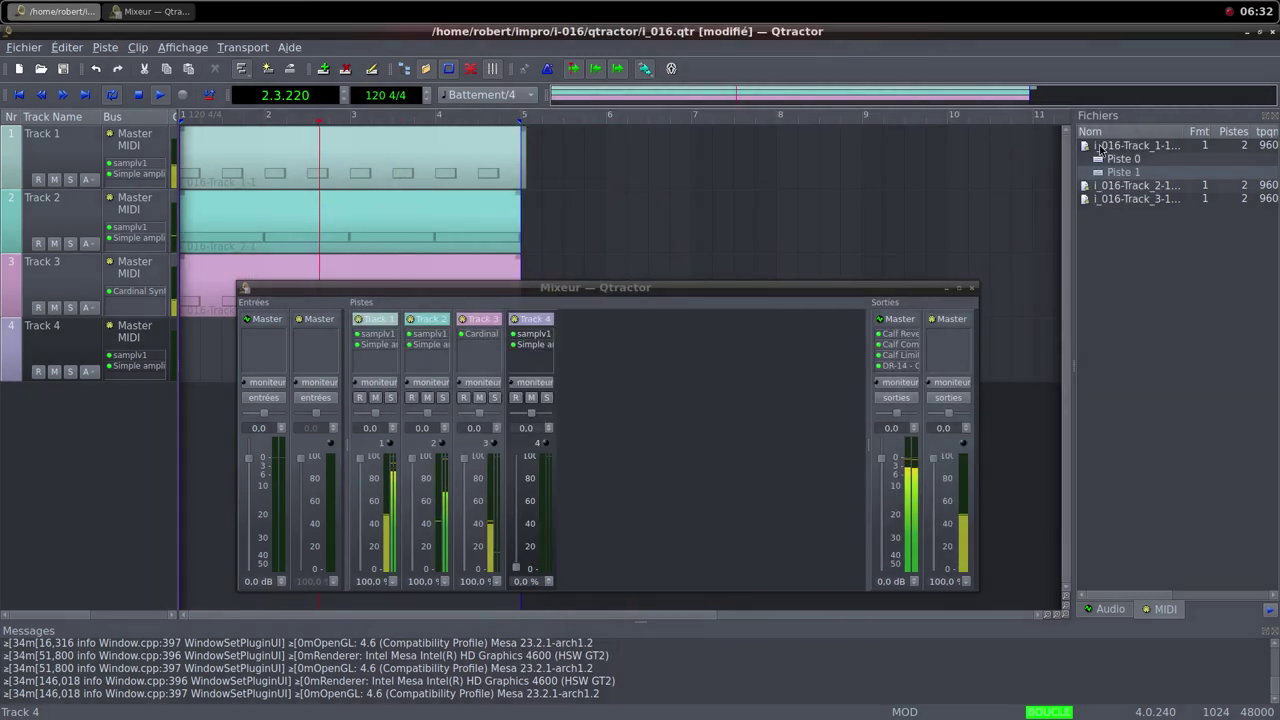
Step: Edit Track 3's clip, adding one-beat notes in bars 1 and 2: Do#3 on each beat 2 and Si2 on each beat 4
double_click(218, 282)
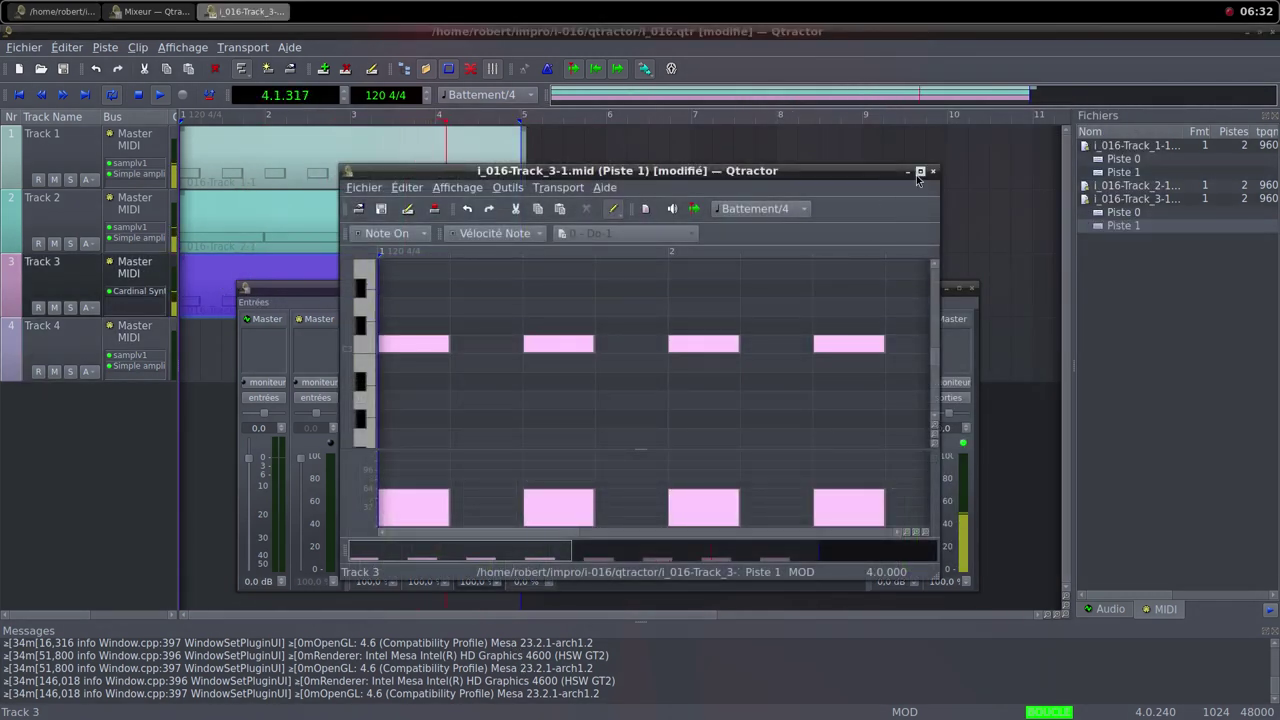
click(918, 175)
drag(157, 186, 222, 183)
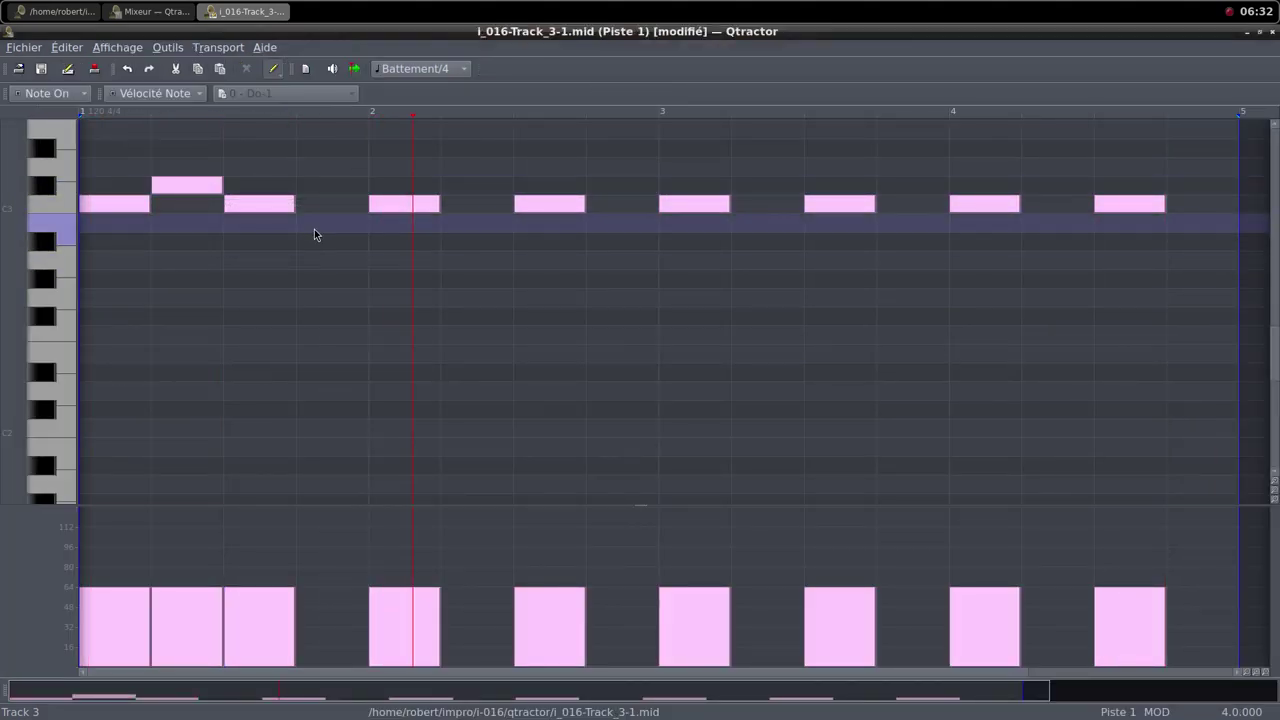
drag(305, 222, 366, 222)
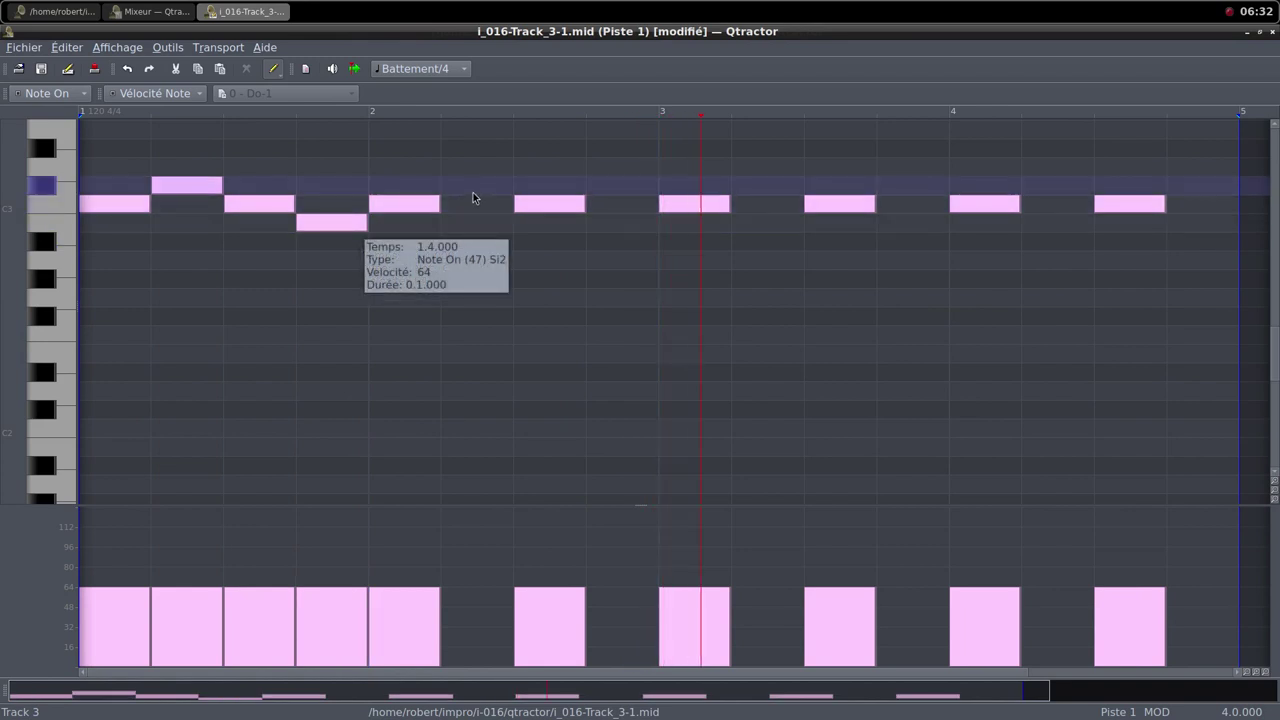
drag(445, 183, 510, 183)
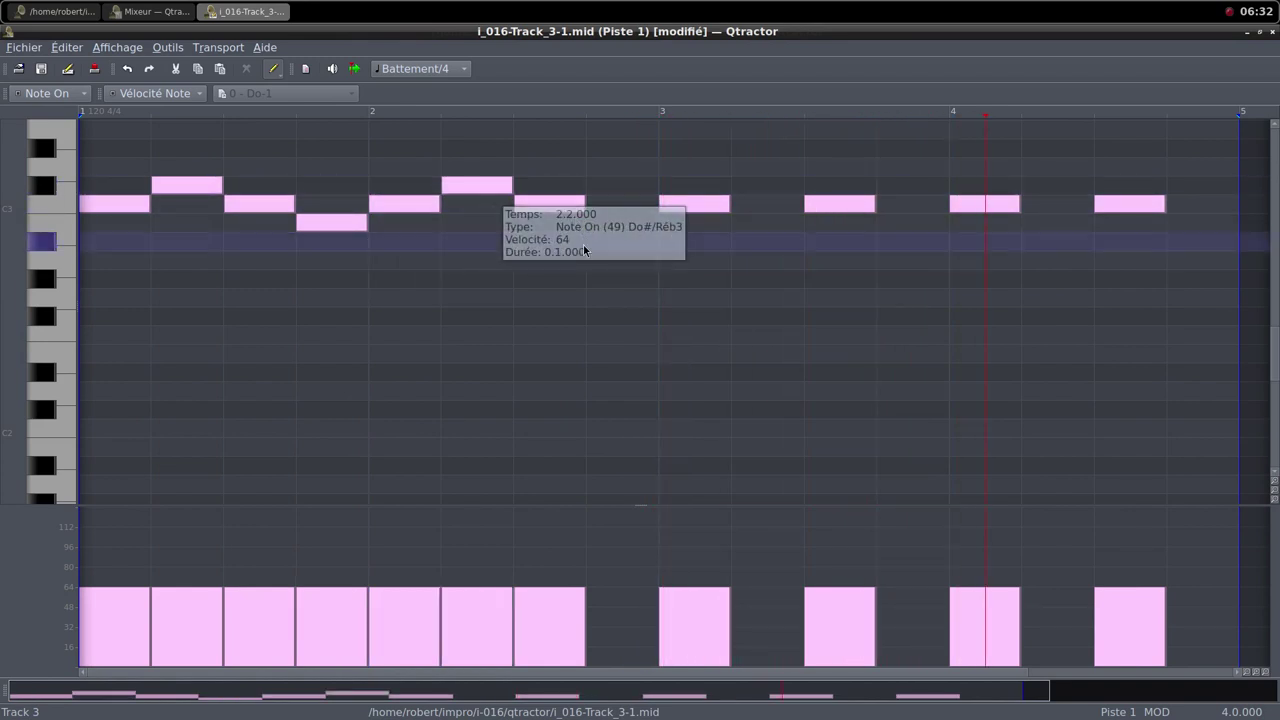
drag(590, 222, 655, 222)
Step: Add the same one-beat Do#3 and Si2 notes on beats 2 and 4 of bars 3 and 4, and close the clip editor
drag(741, 186, 805, 186)
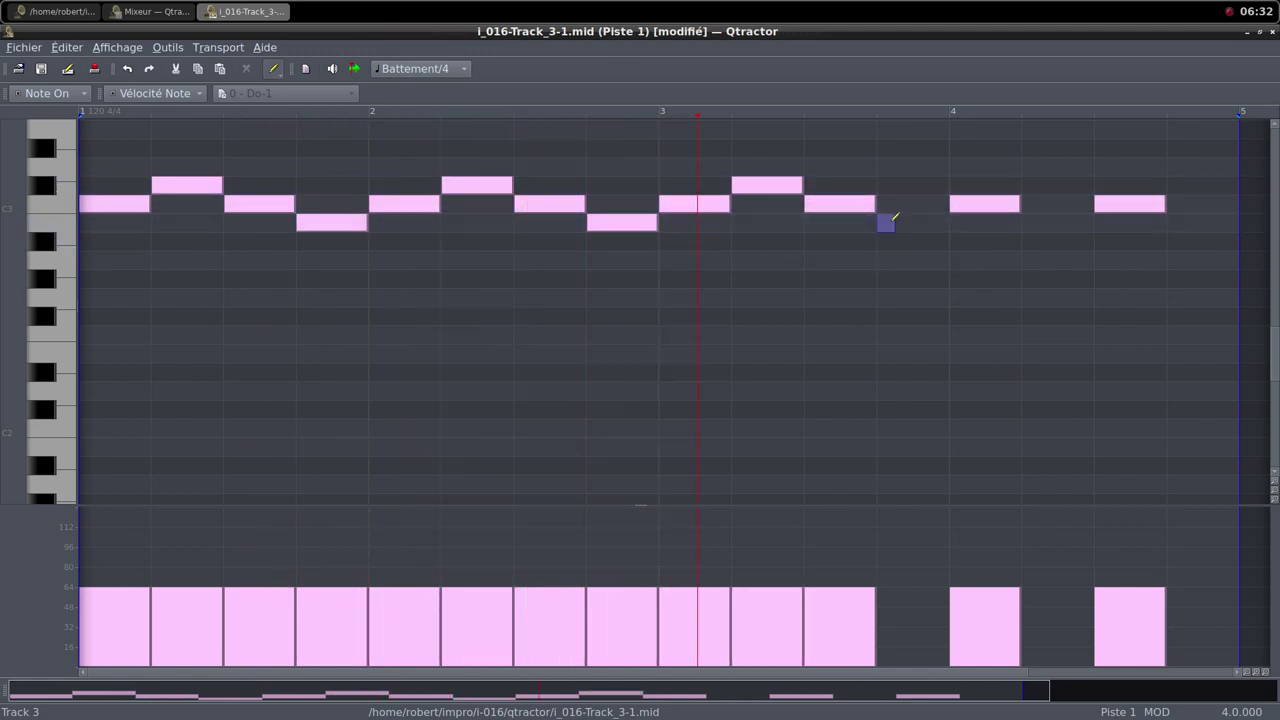
drag(886, 222, 948, 222)
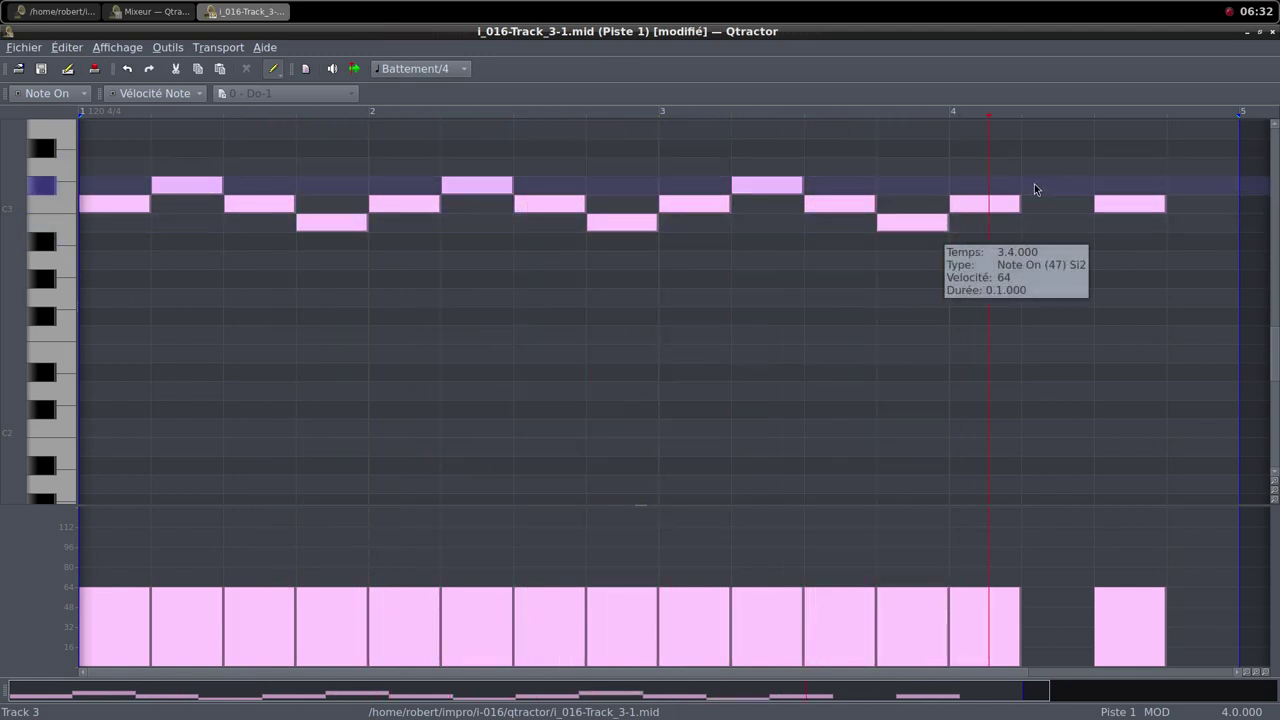
drag(1027, 185, 1085, 189)
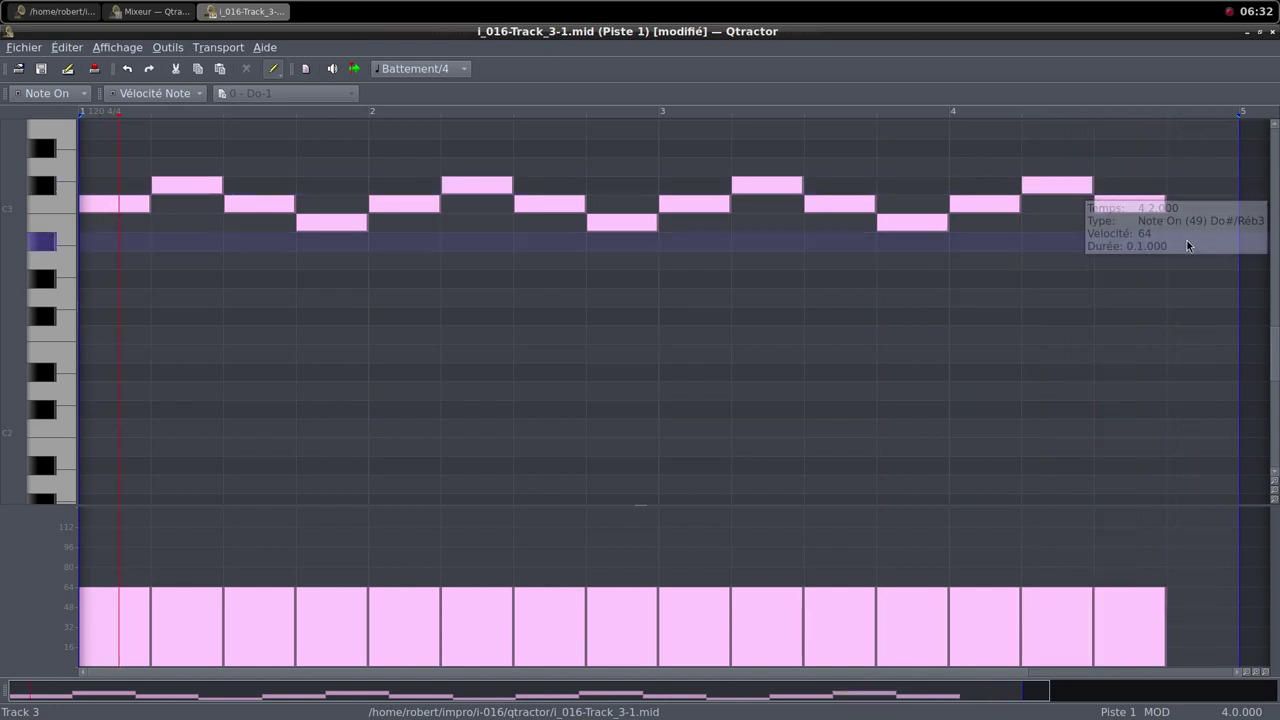
drag(1176, 236, 1224, 222)
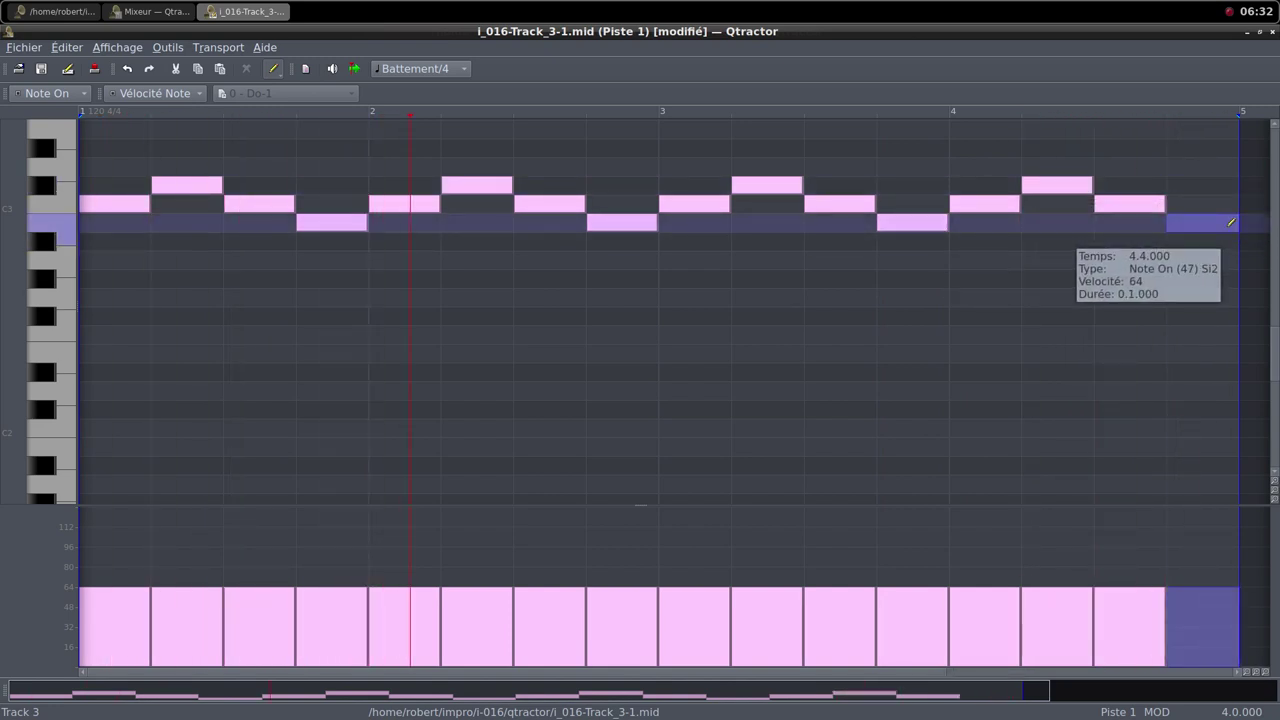
click(1260, 33)
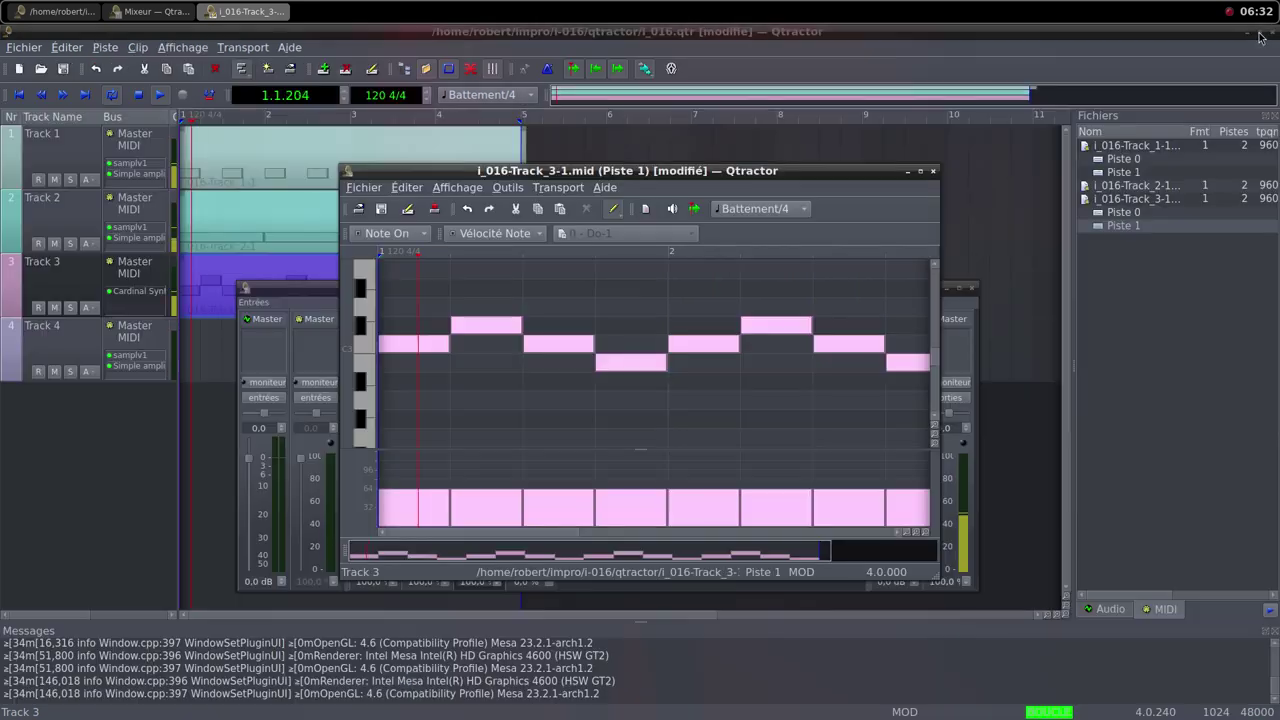
click(933, 172)
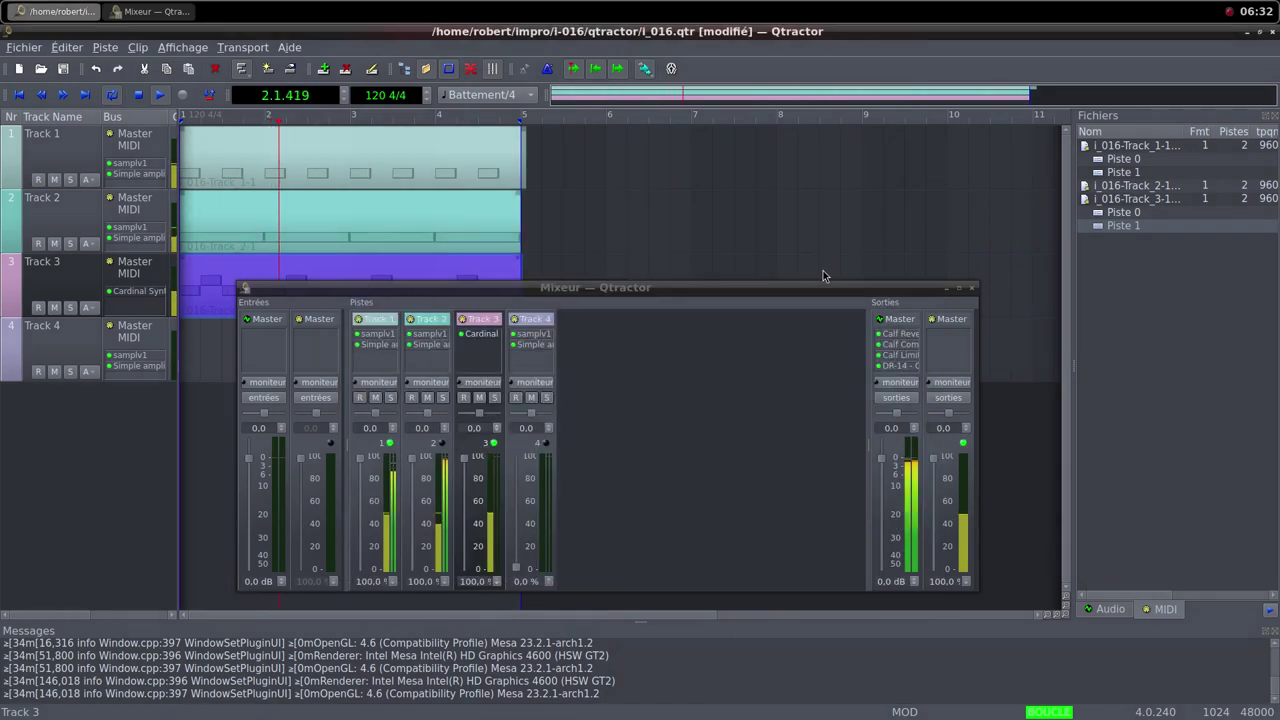
Step: Create a new MIDI clip on Track 4
right_click(205, 368)
mouse_move(316, 618)
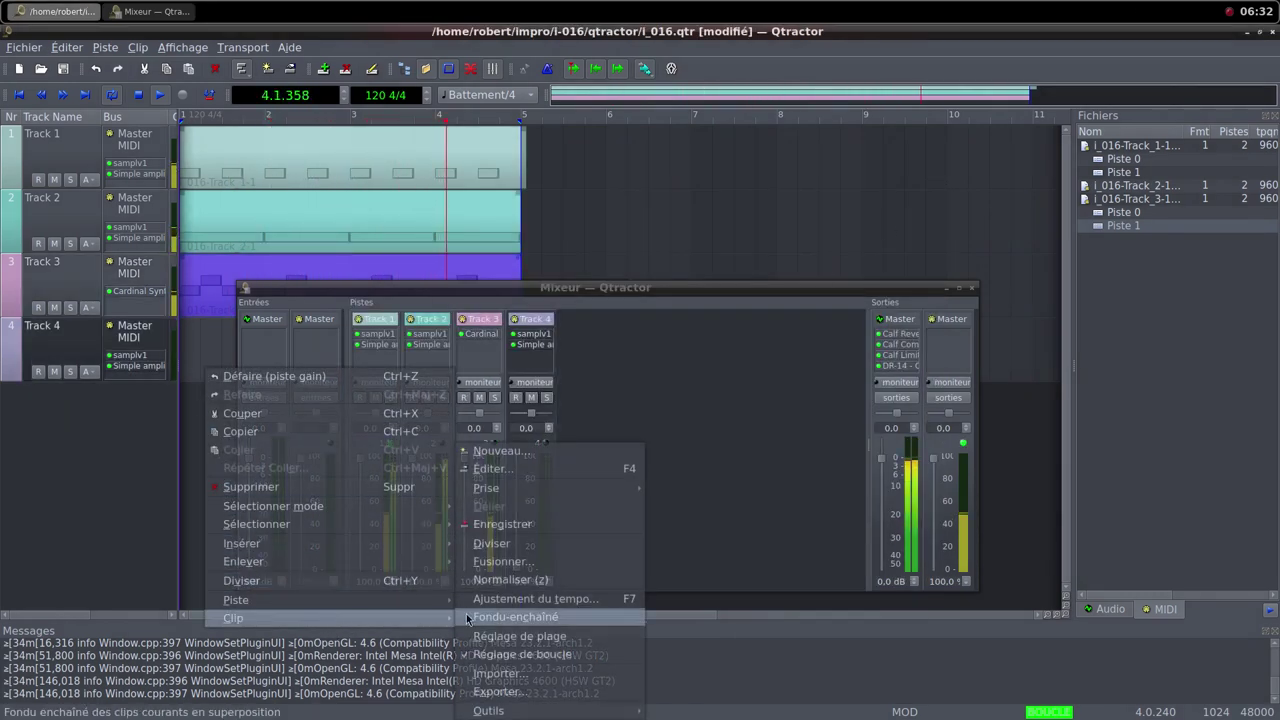
click(515, 451)
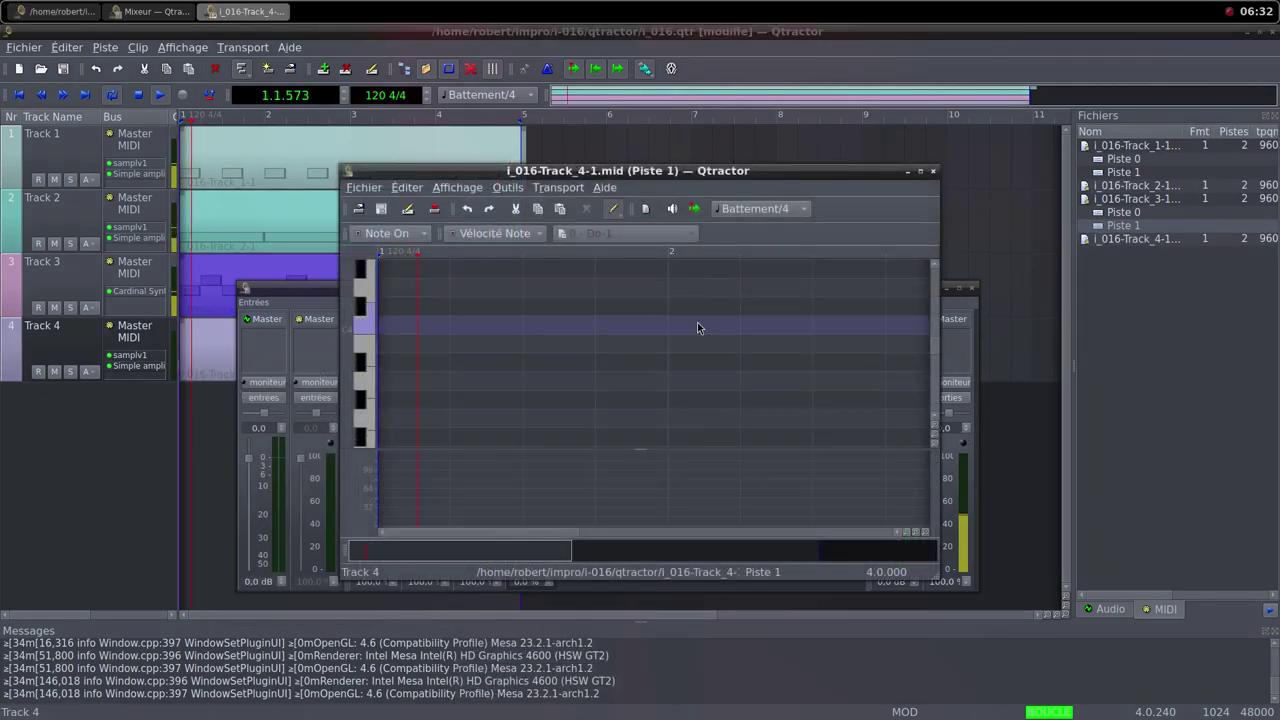
Step: Switch to Freesound in Firefox to check the Winchester rifle sample's waveform and length, and return to Track 4's clip editor in Qtractor
middle_click(790, 10)
click(808, 80)
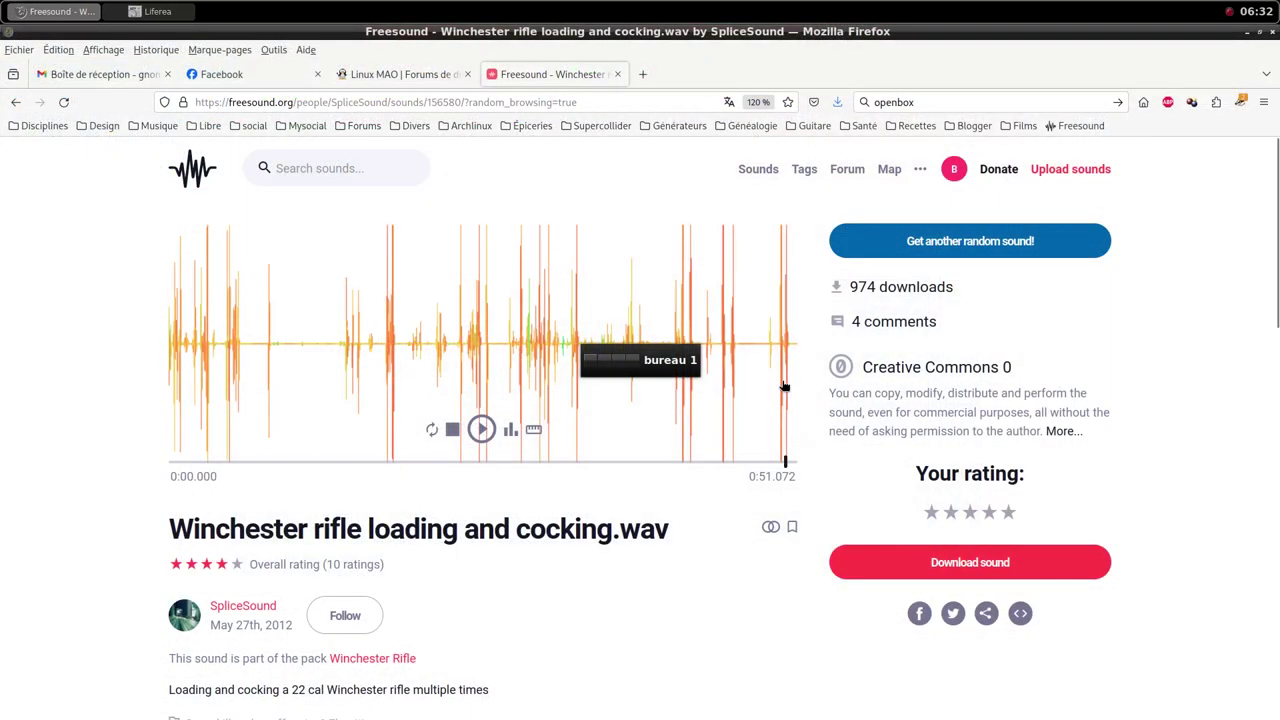
middle_click(668, 8)
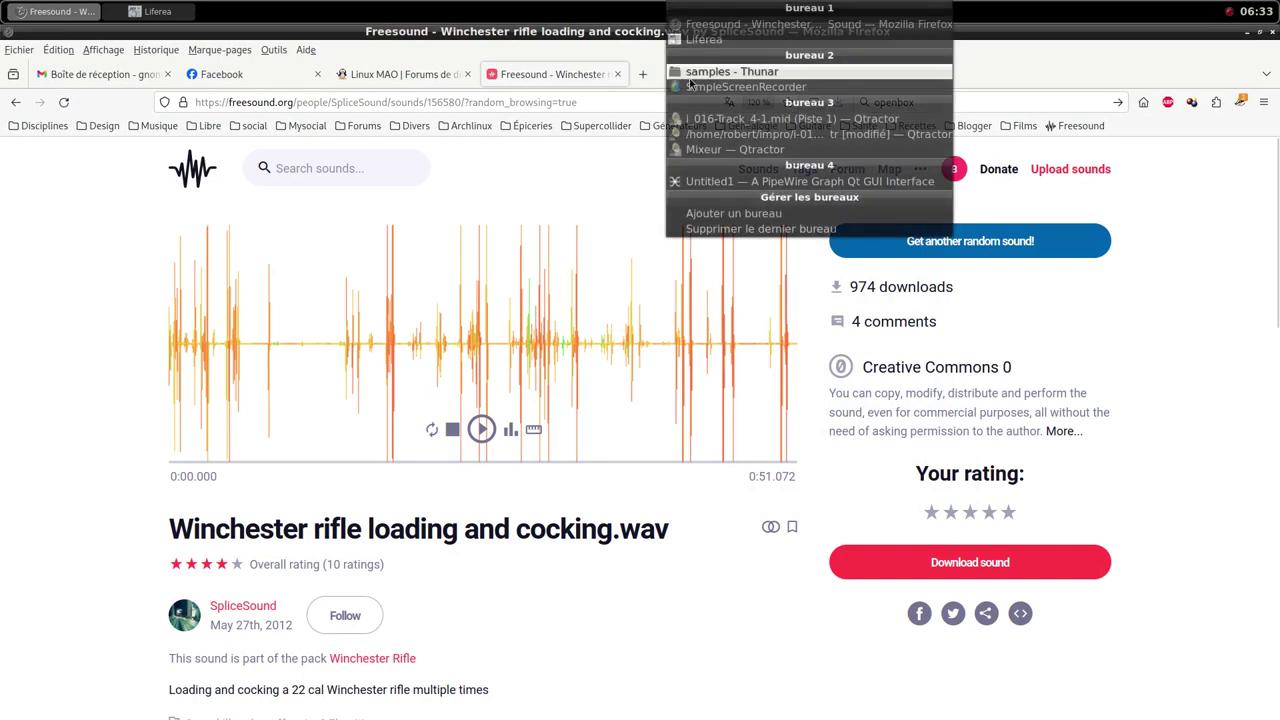
click(760, 120)
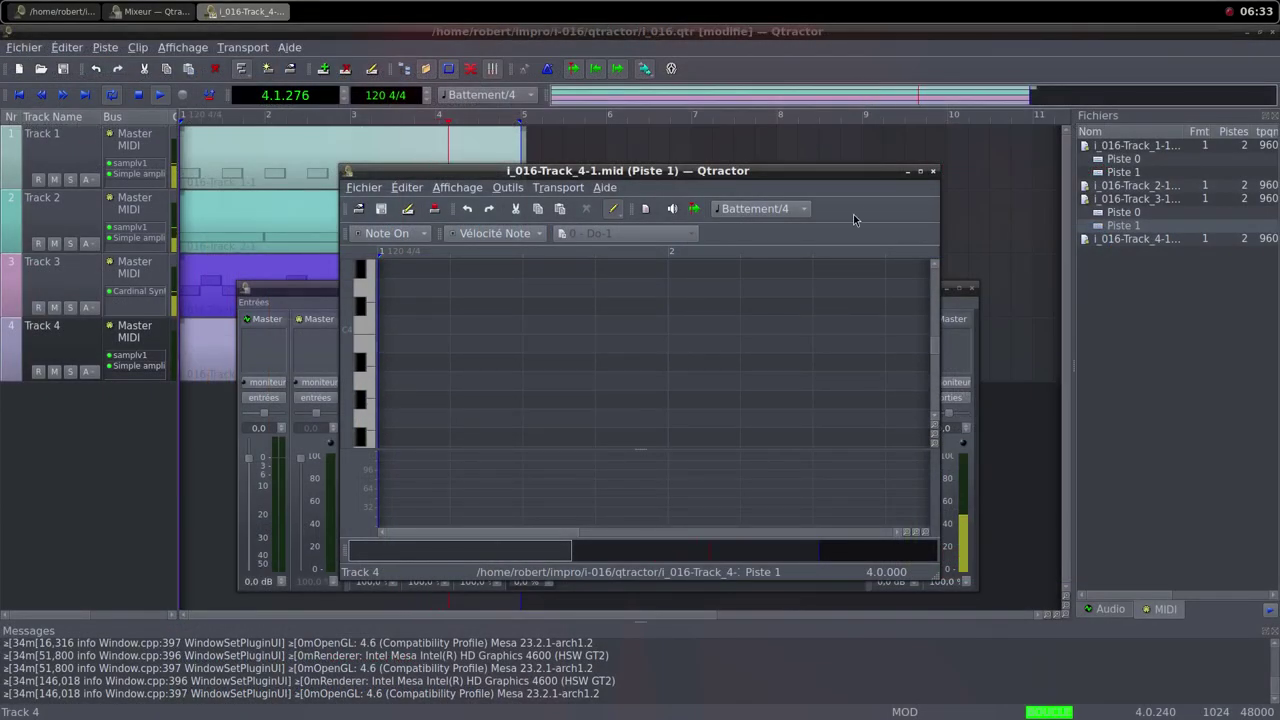
Step: Draw a single Do4 note from the start of bar 1 lasting four bars in Track 4's clip, and close the editor
click(920, 171)
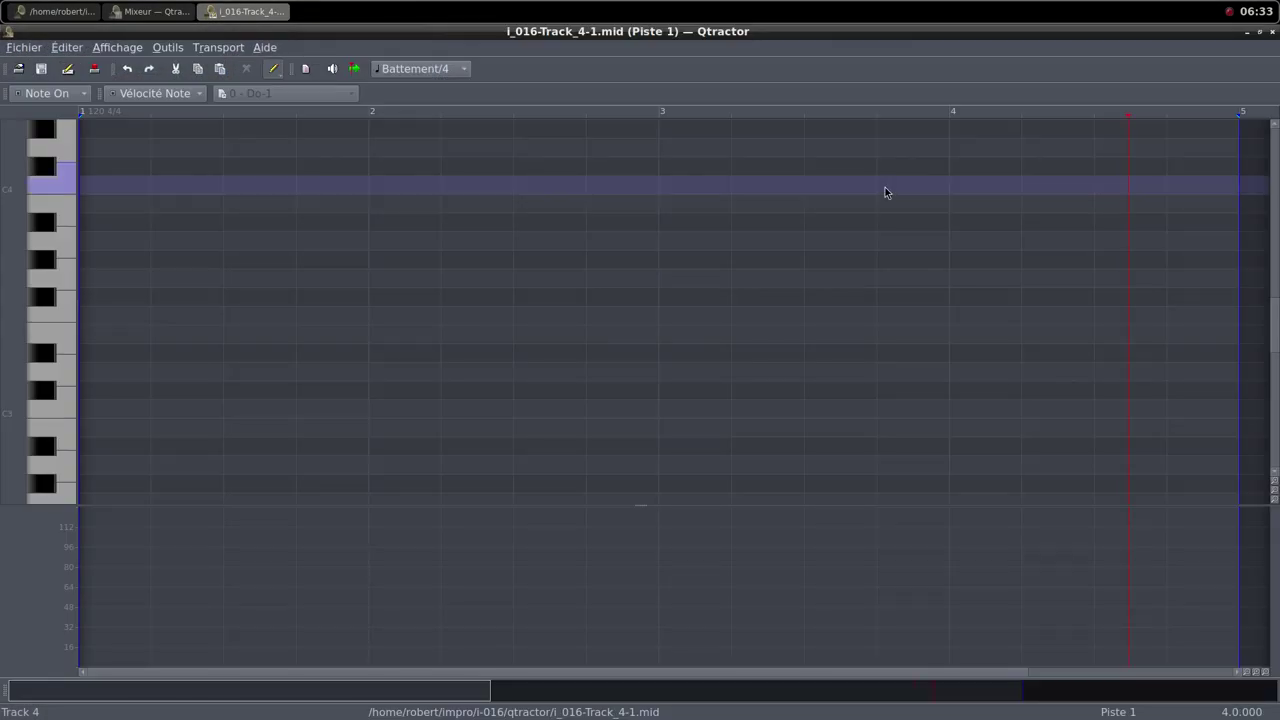
click(112, 190)
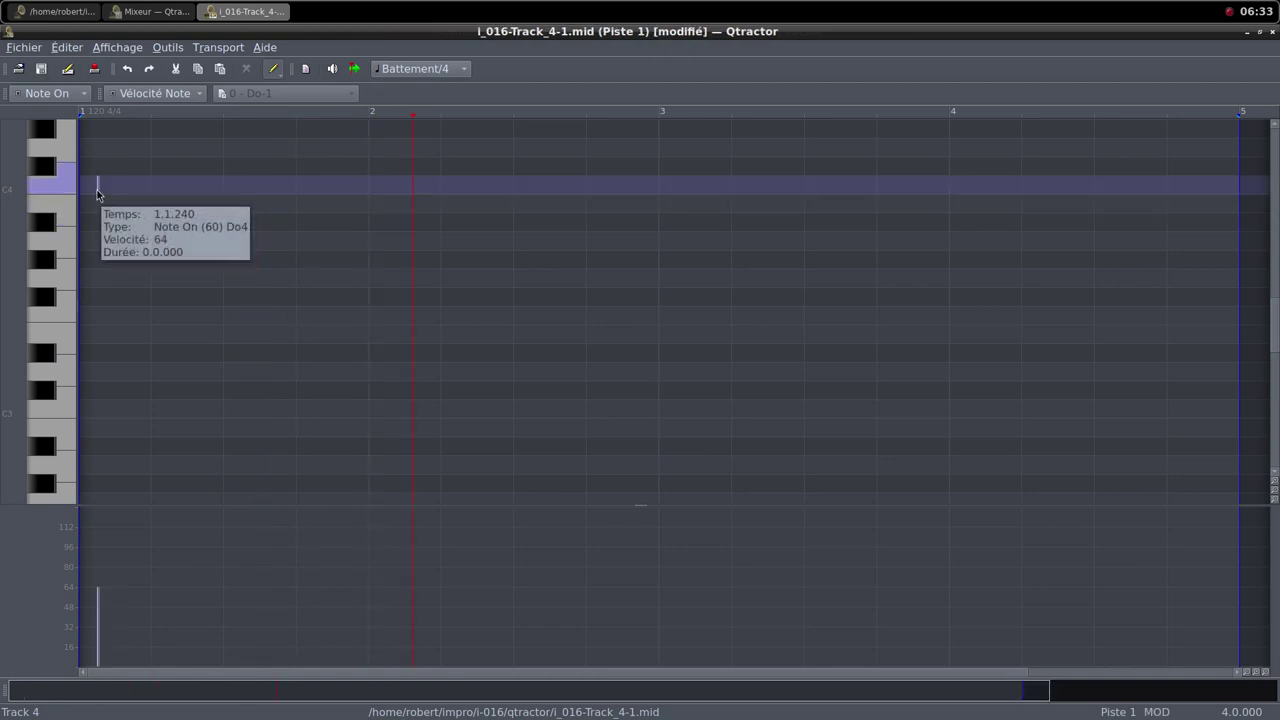
mouse_move(89, 190)
mouse_down()
mouse_move(131, 185)
mouse_move(82, 185)
mouse_up()
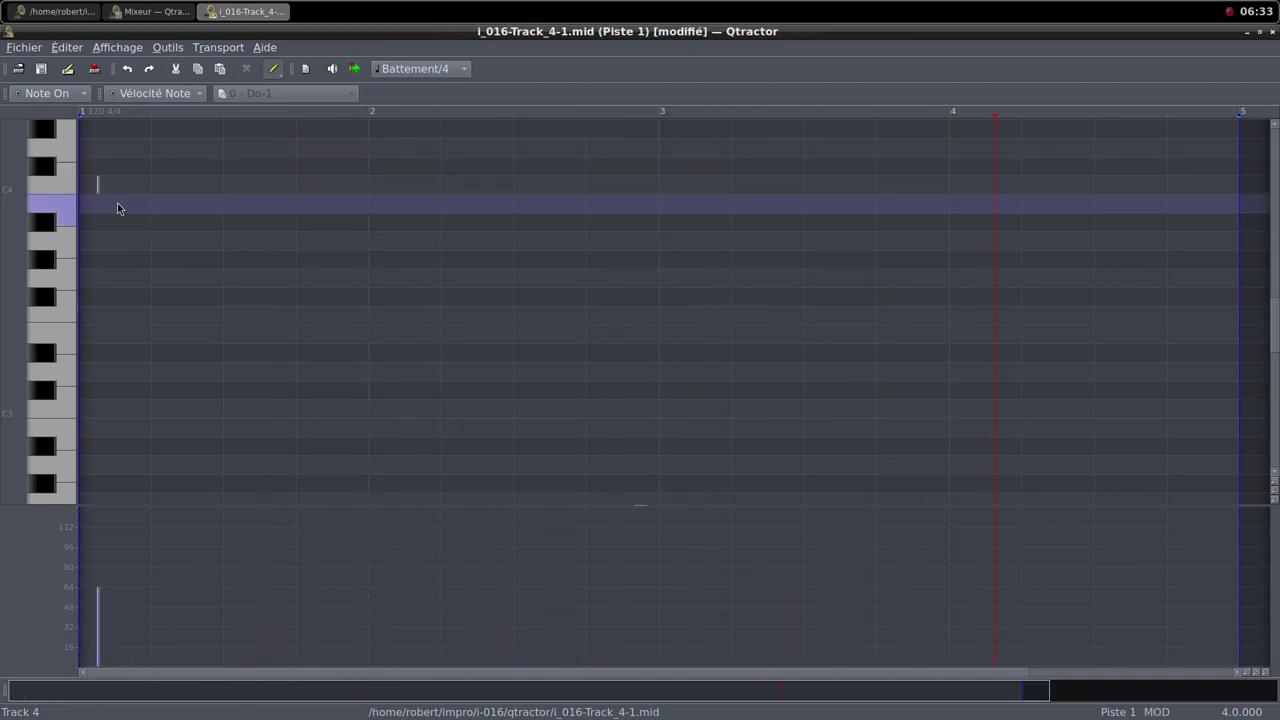
drag(89, 186, 1237, 180)
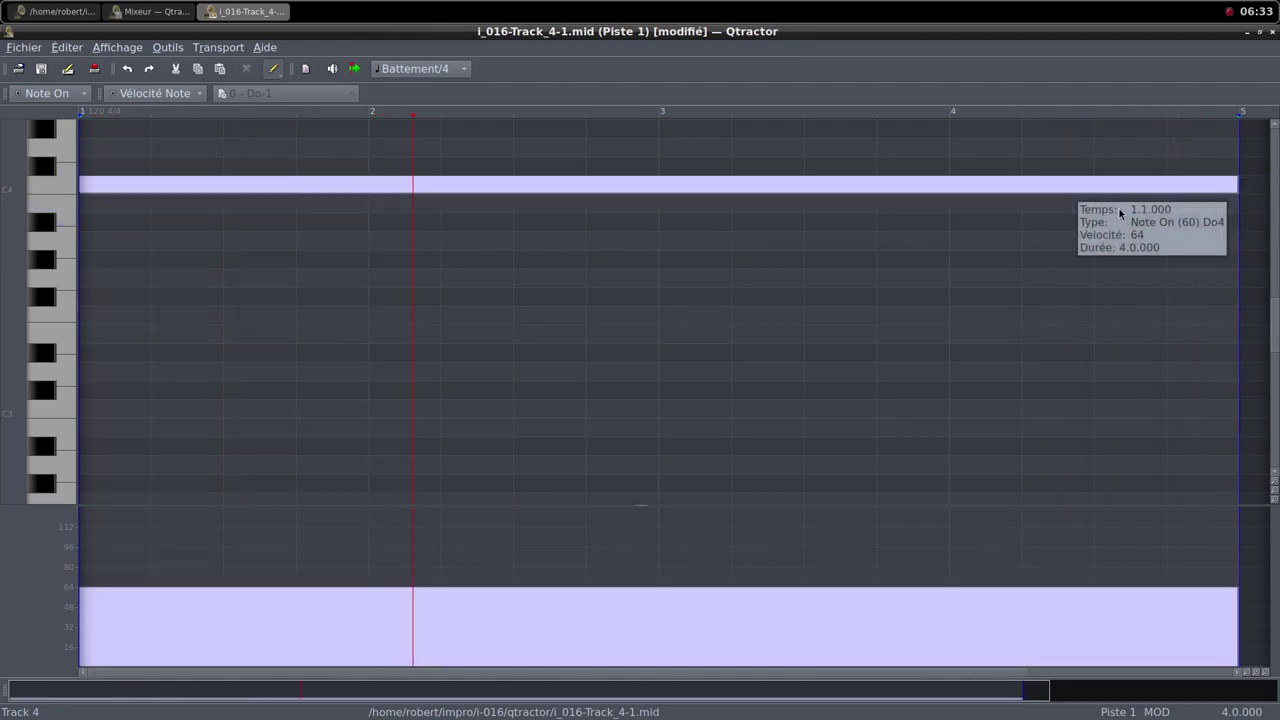
click(1258, 38)
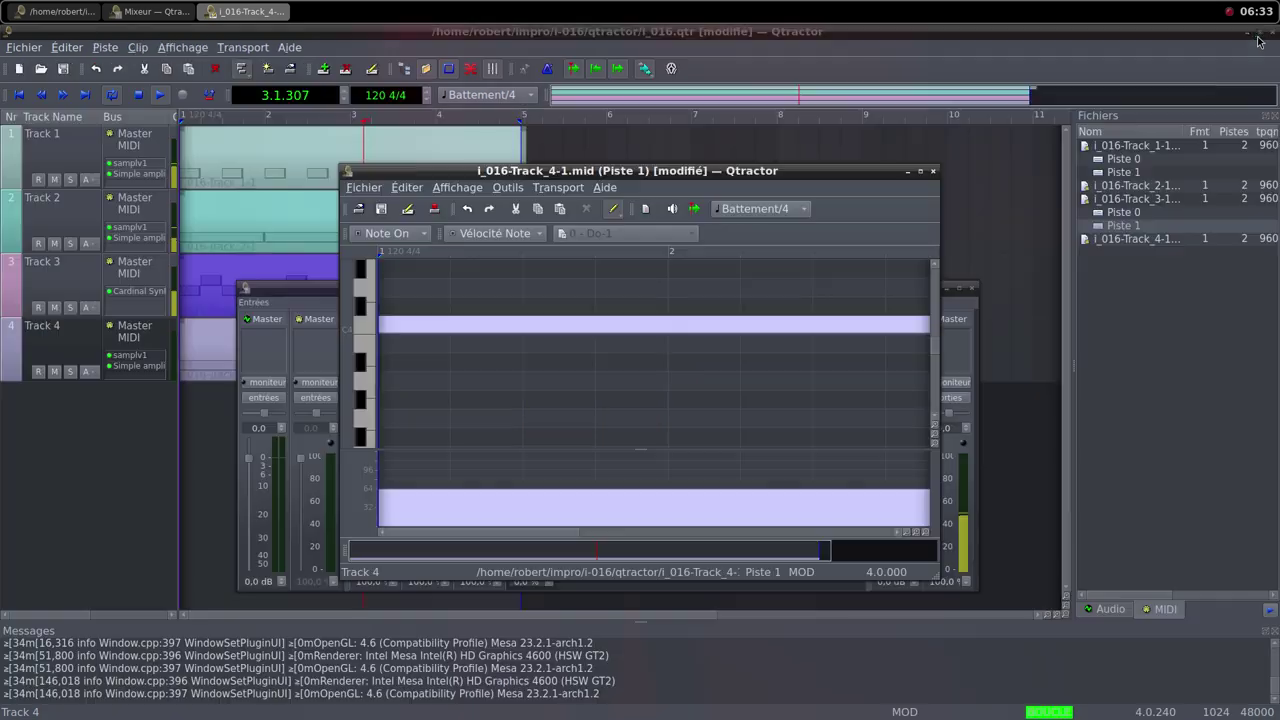
click(932, 171)
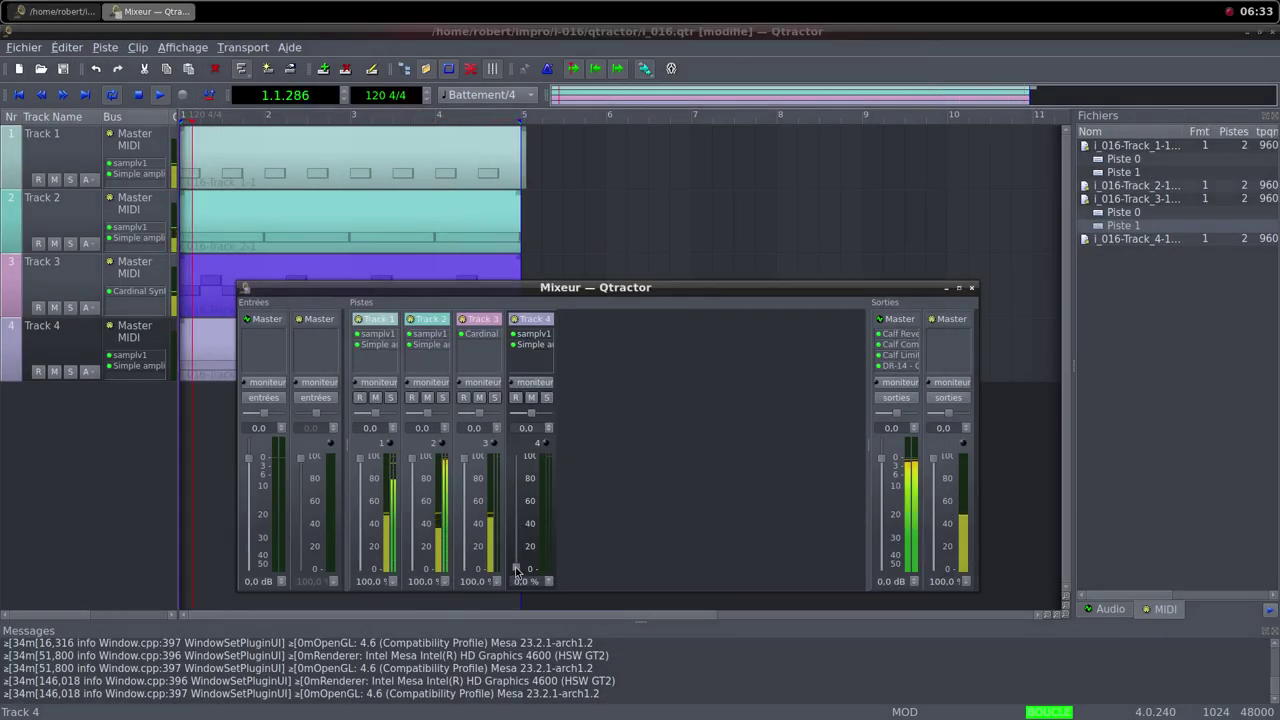
Step: Raise Track 4's mixer volume to 100 % and set its Simple amplifier gain to 4.368 dB
drag(516, 570, 531, 457)
click(540, 346)
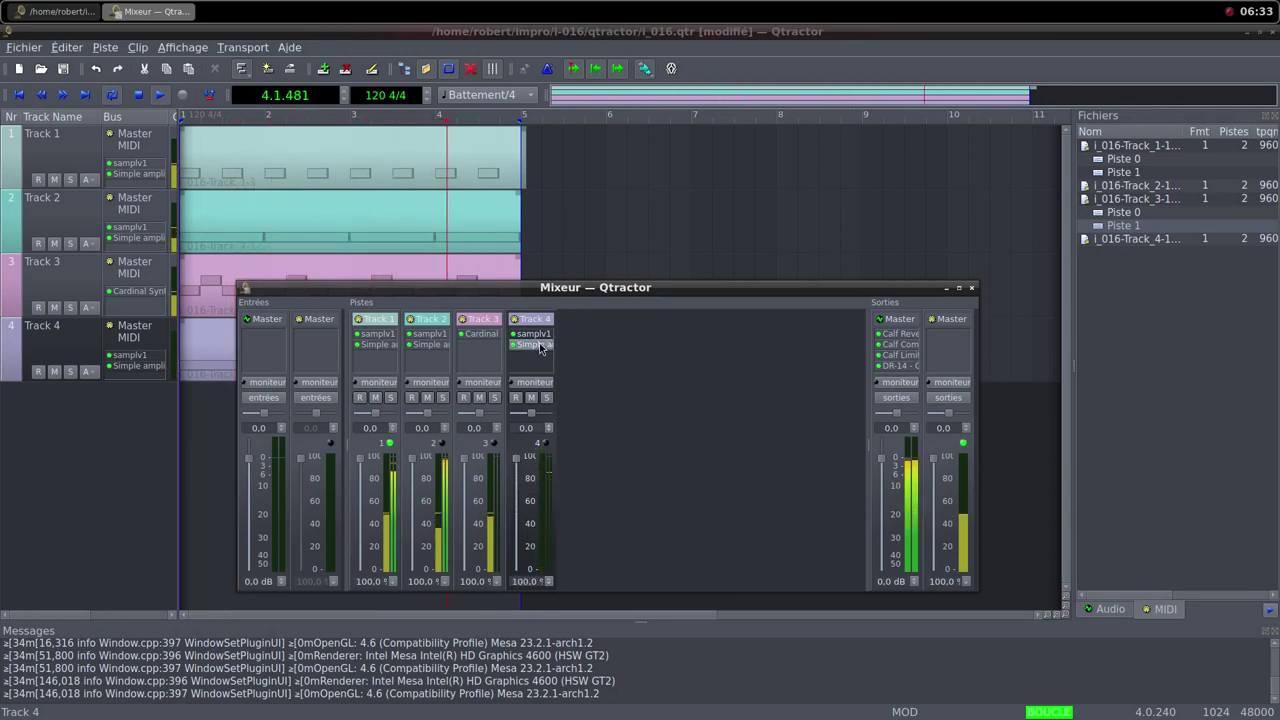
double_click(540, 346)
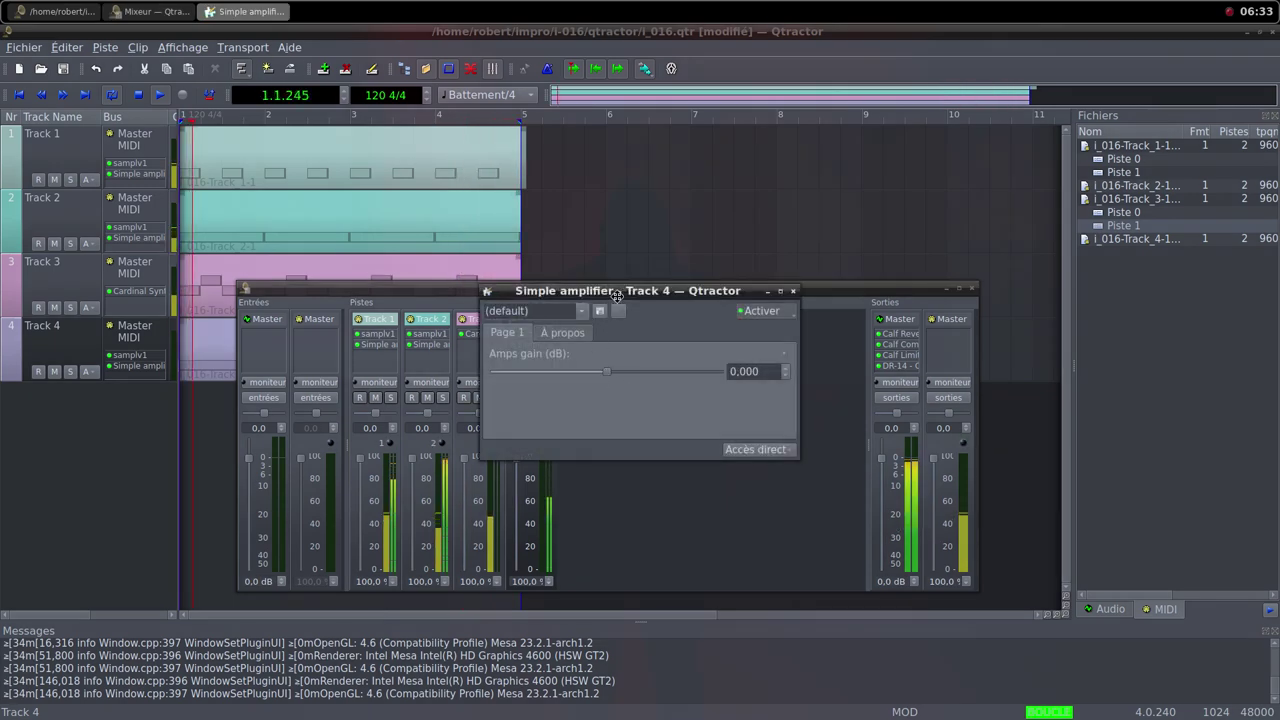
drag(617, 296, 747, 282)
drag(736, 357, 765, 370)
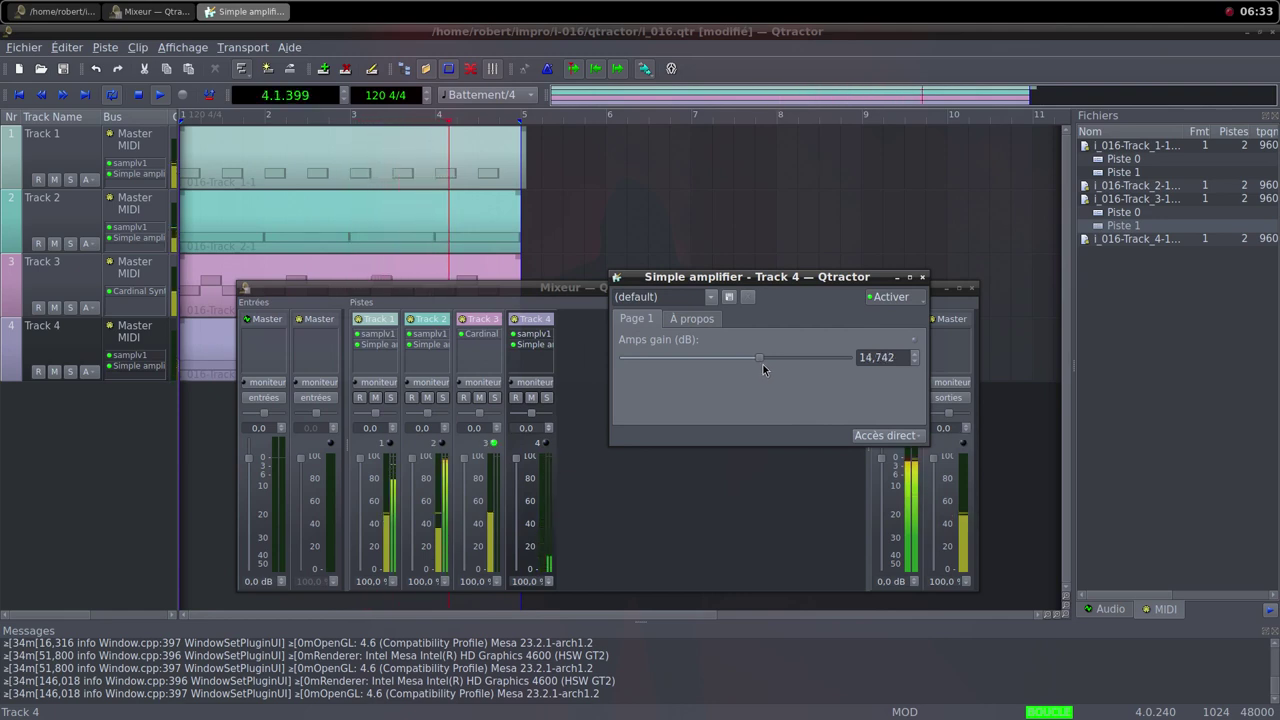
drag(762, 364, 742, 358)
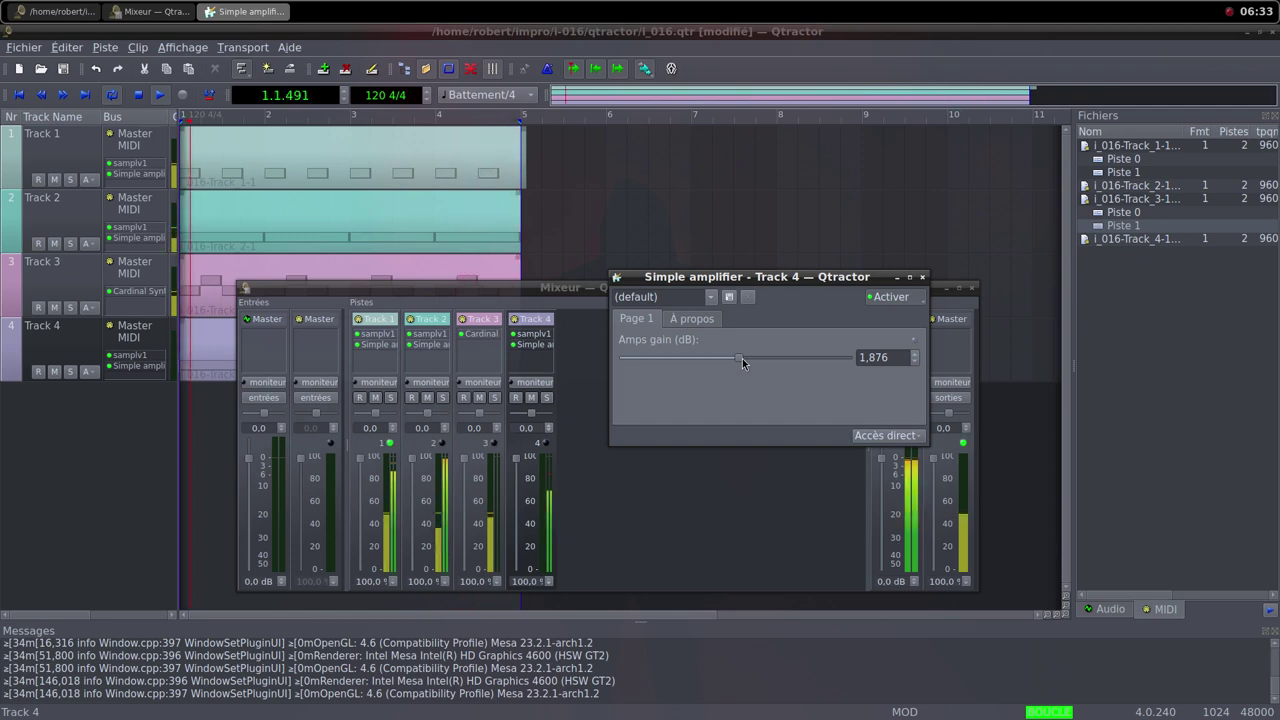
drag(742, 358, 748, 359)
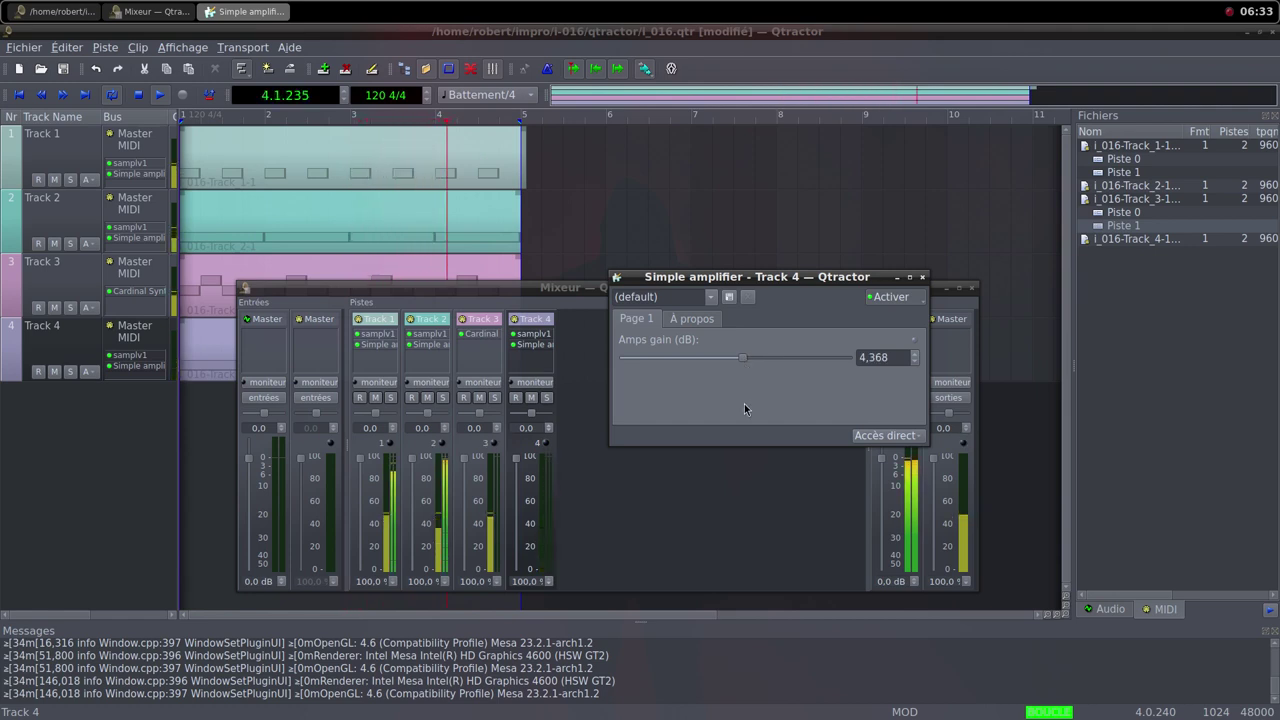
click(922, 275)
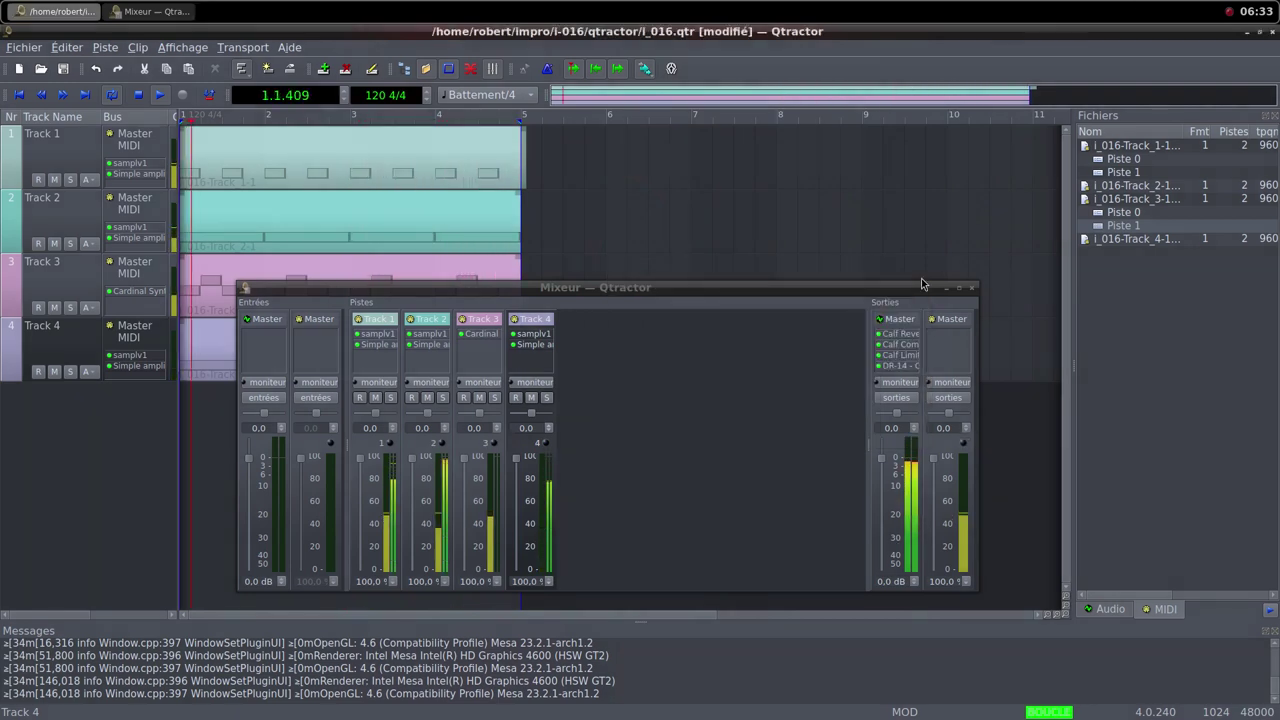
Step: Raise the Host Audio output level in Track 3's Cardinal Synth, and close the plugin window
double_click(490, 358)
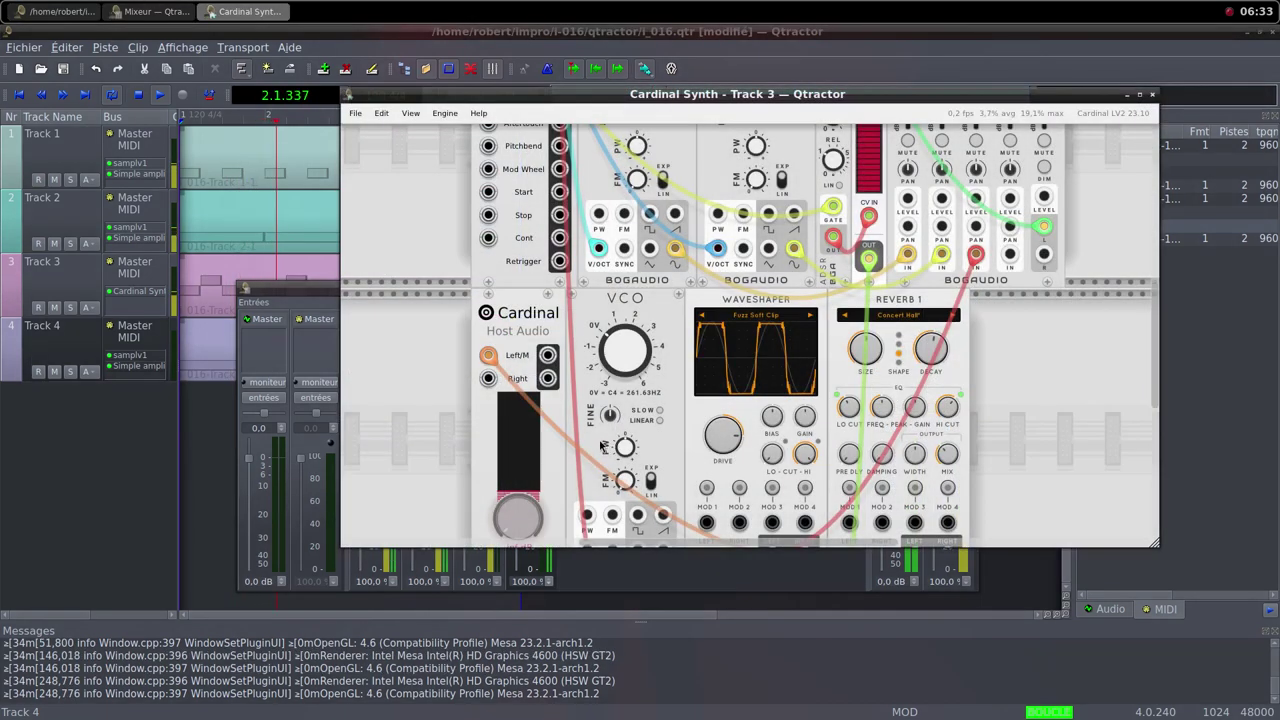
drag(520, 527, 502, 514)
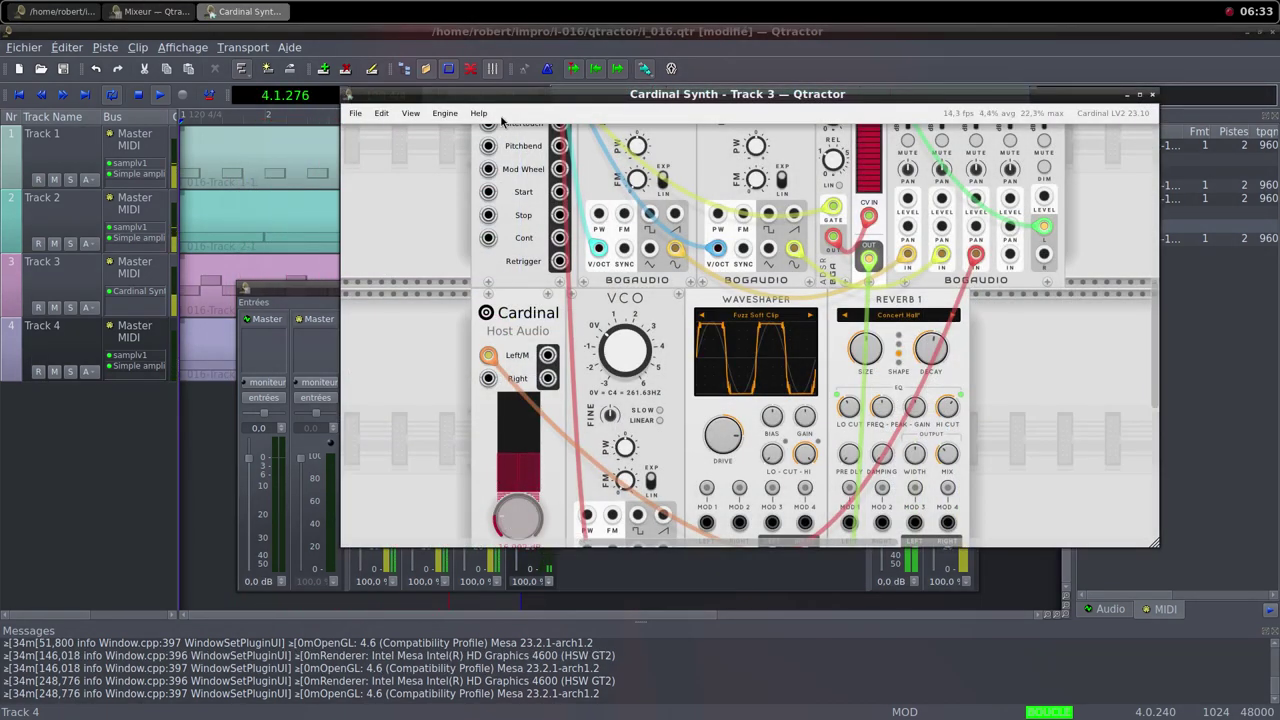
drag(502, 94, 735, 109)
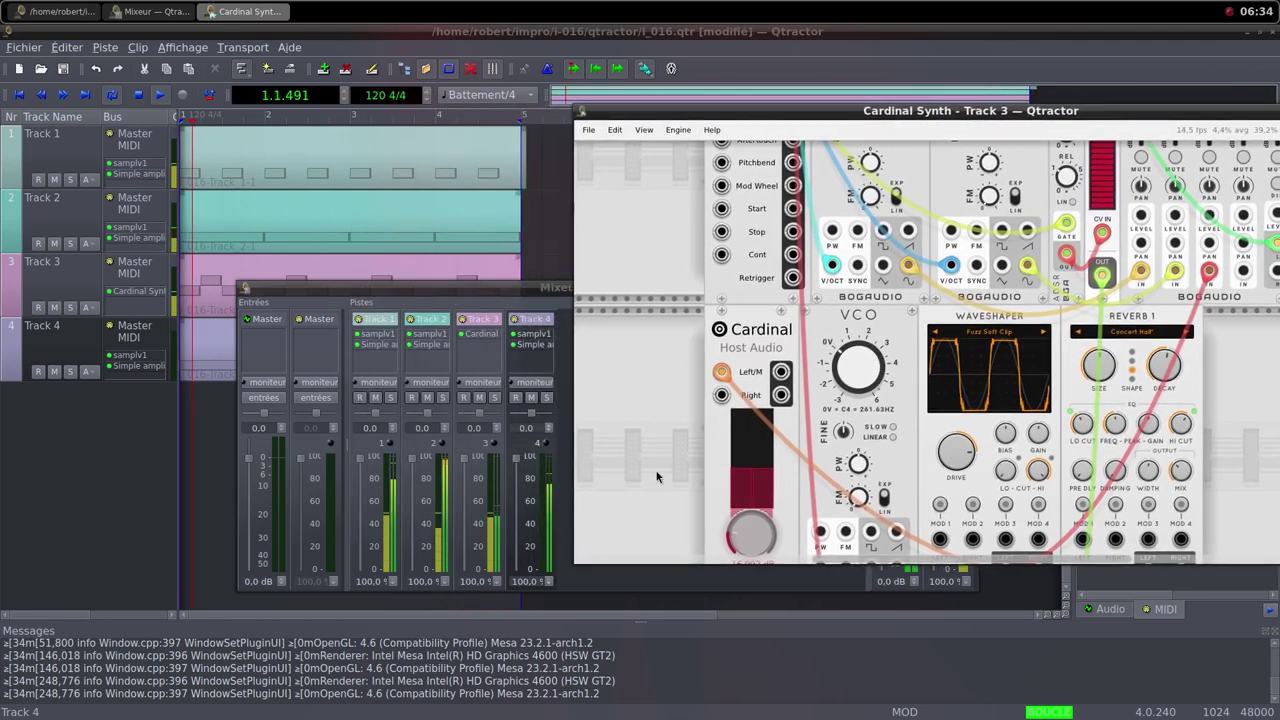
drag(749, 539, 697, 380)
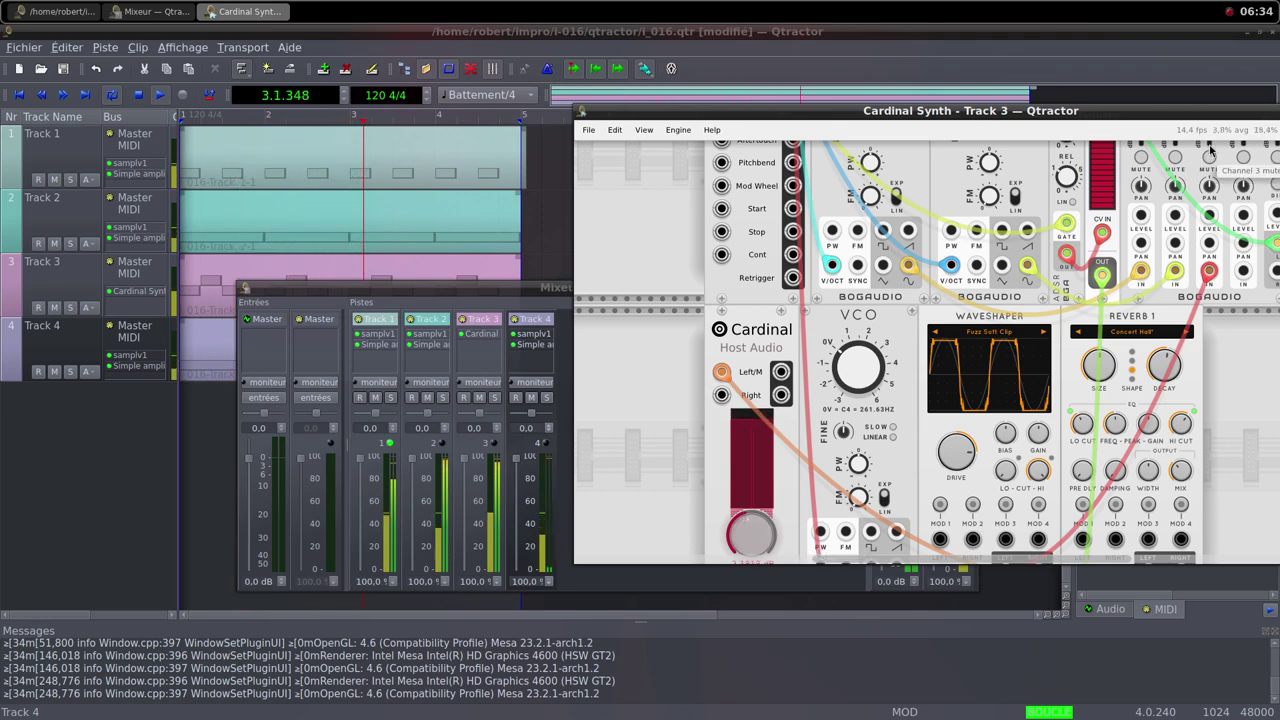
drag(1207, 122, 1065, 122)
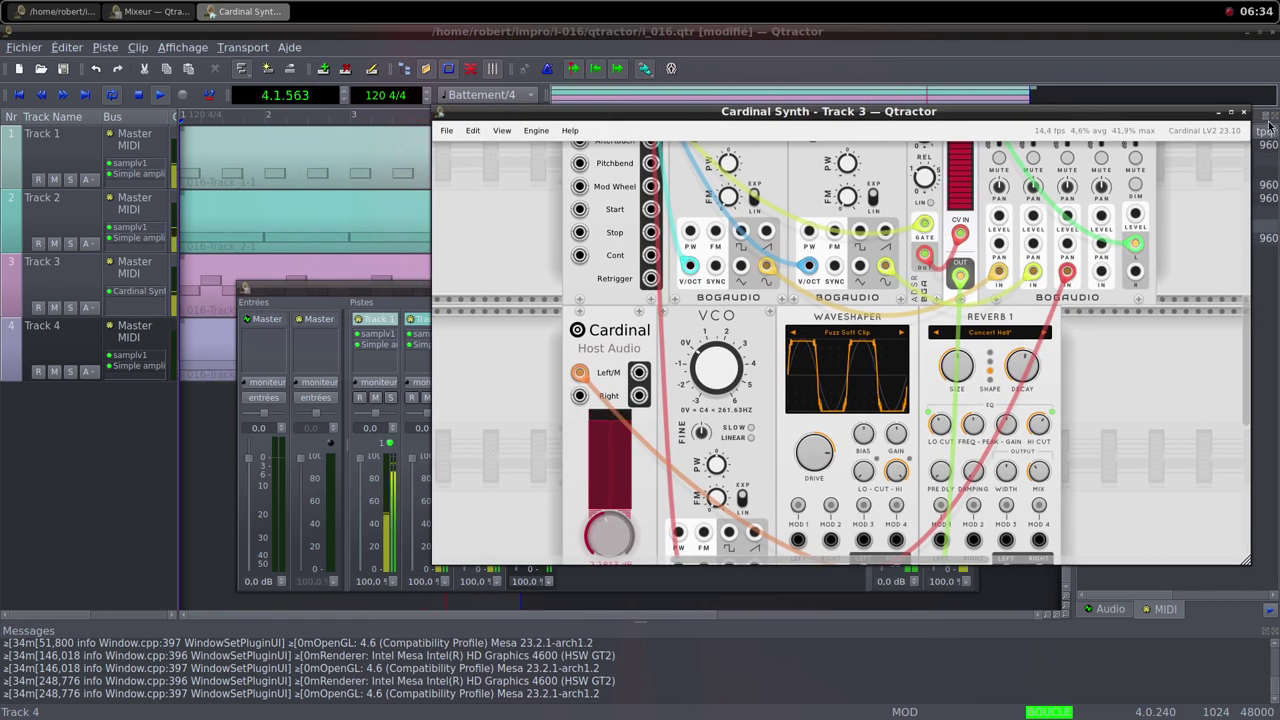
click(1243, 112)
Step: Switch to Freesound in Firefox, get another random sound, and read through its description and tags
middle_click(715, 8)
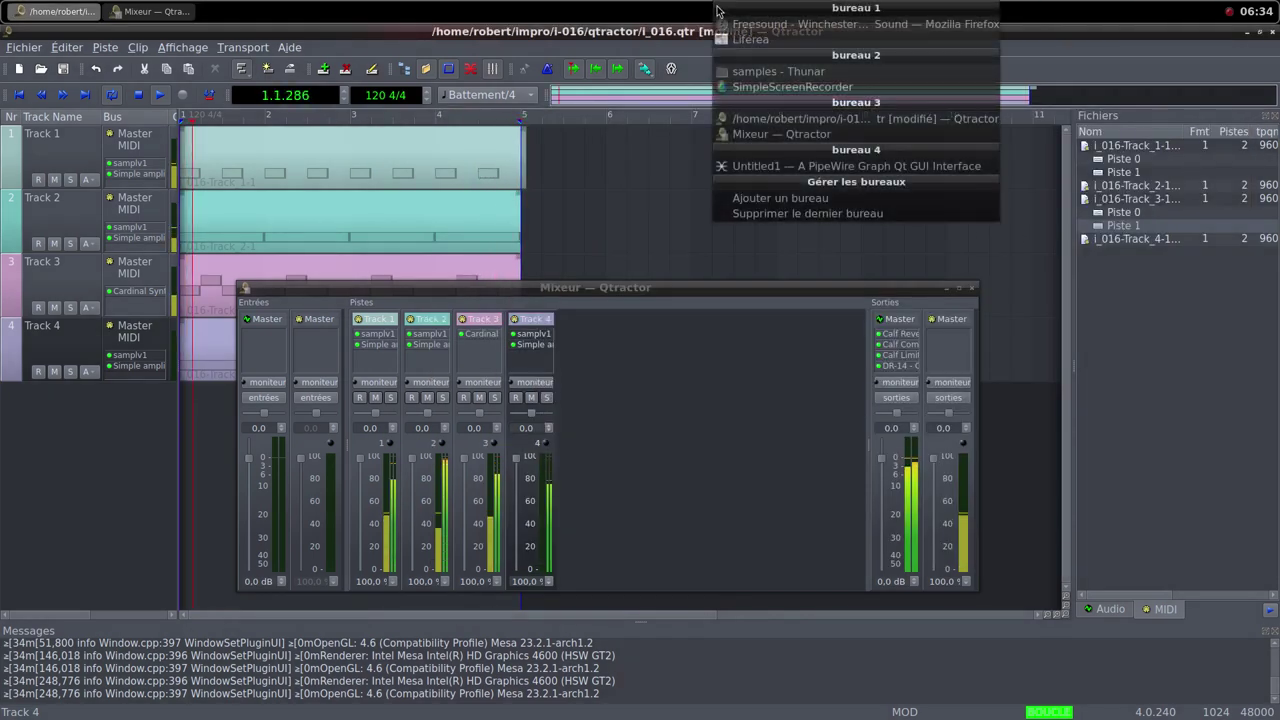
click(729, 25)
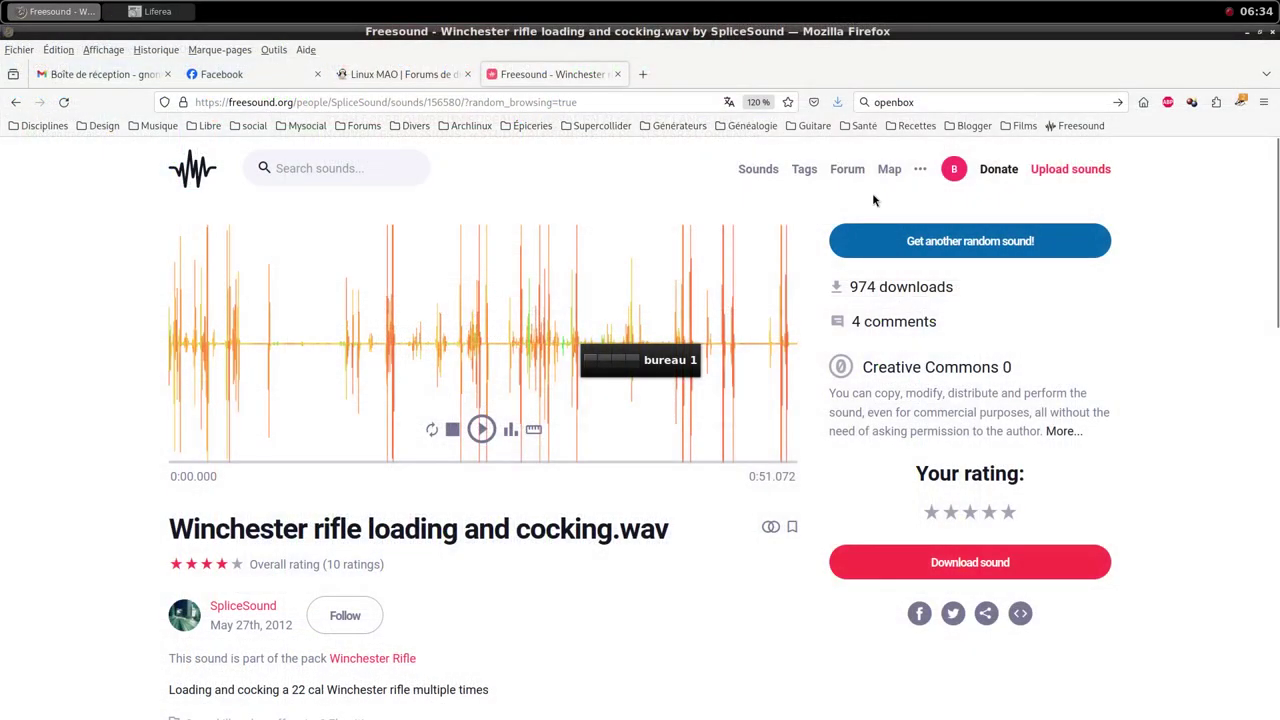
click(937, 241)
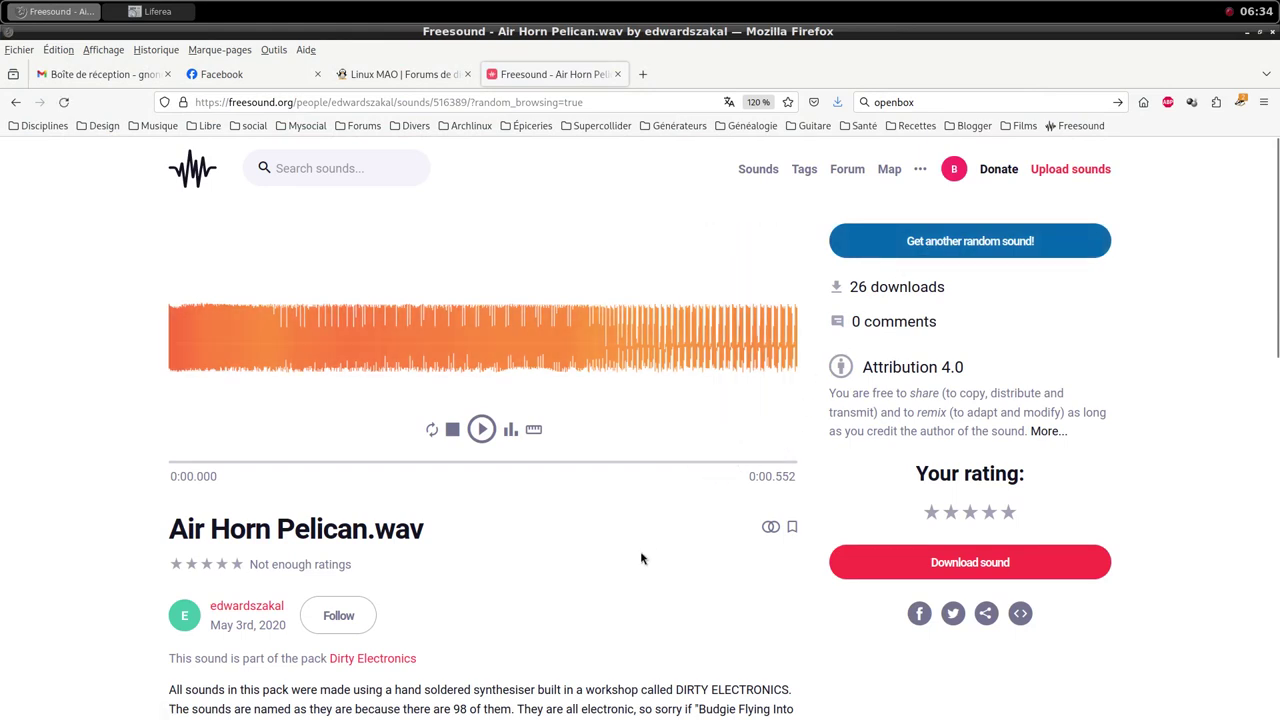
scroll(642, 558, down, 4)
scroll(642, 558, up, 2)
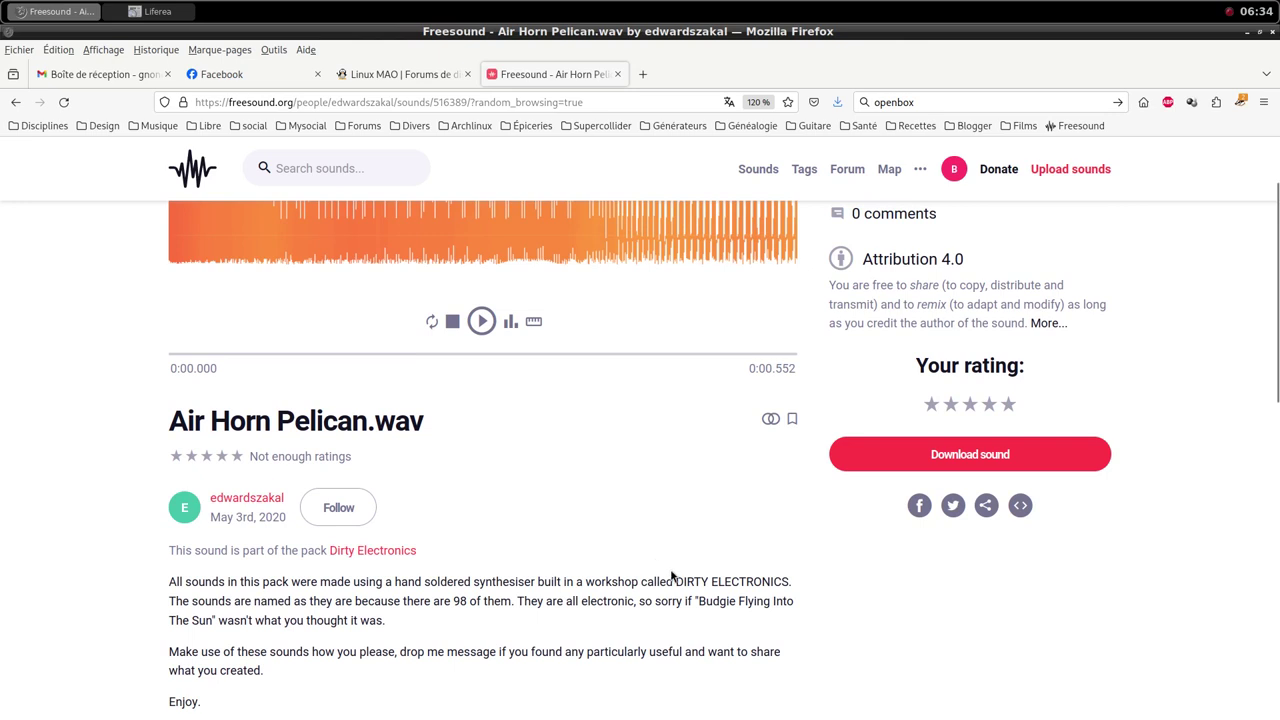
scroll(672, 576, down, 4)
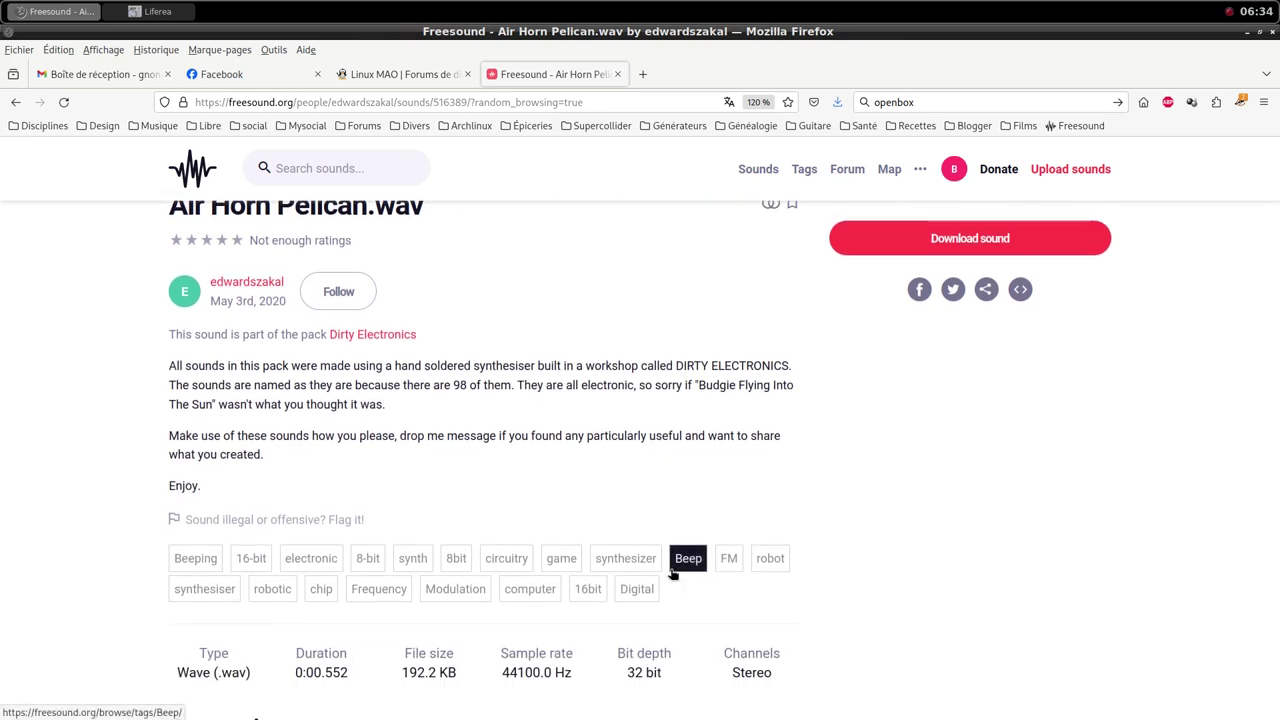
scroll(985, 508, up, 4)
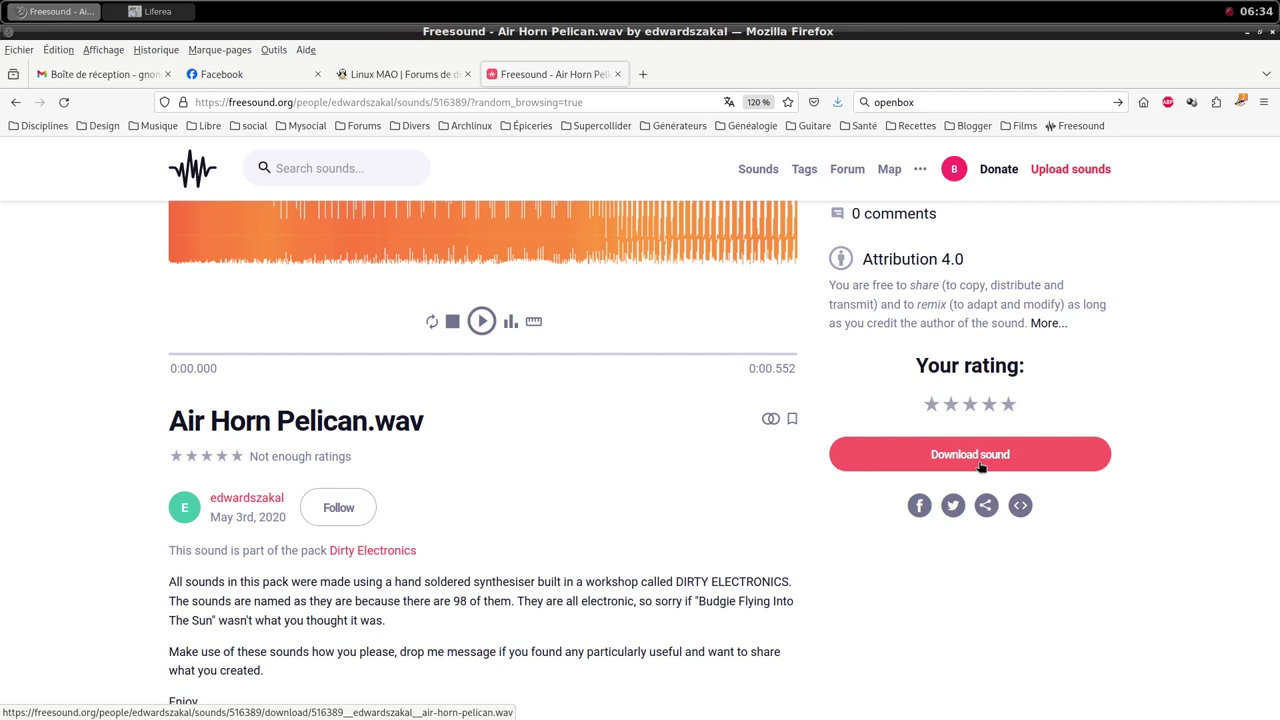
Step: Download the Air Horn Pelican sound as a WAV file into the i-016 samples folder
click(980, 456)
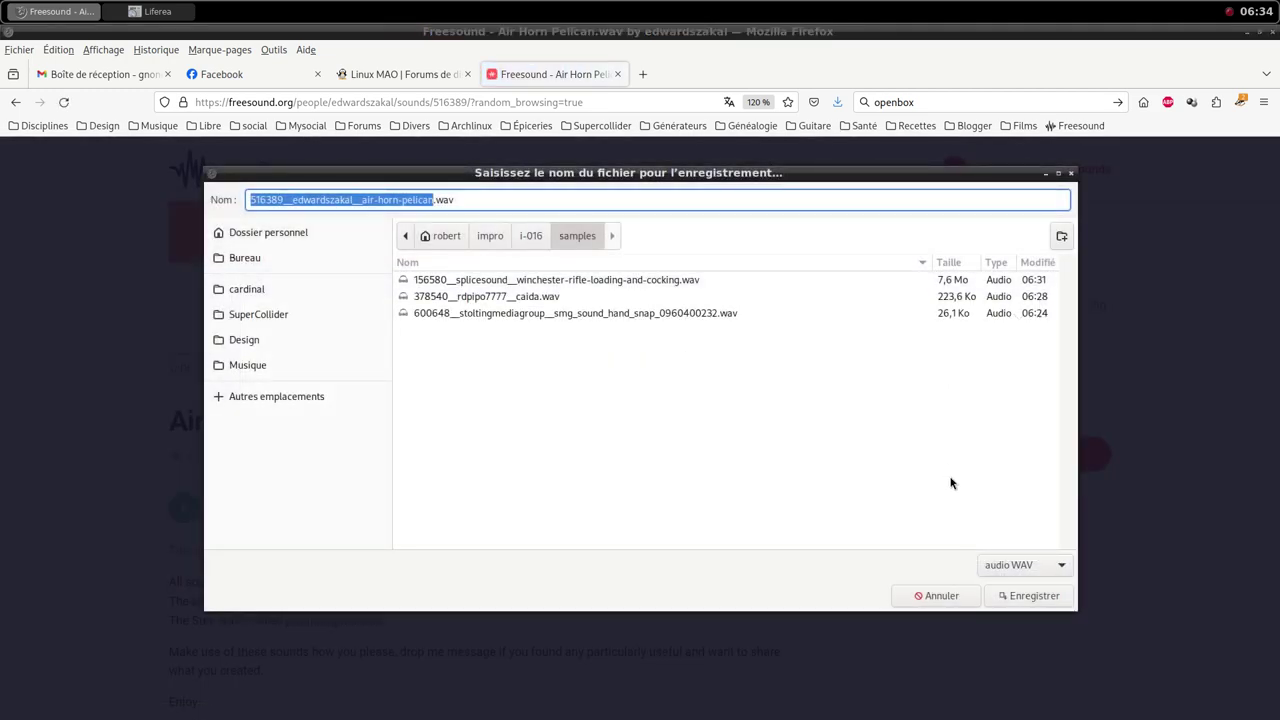
click(1028, 596)
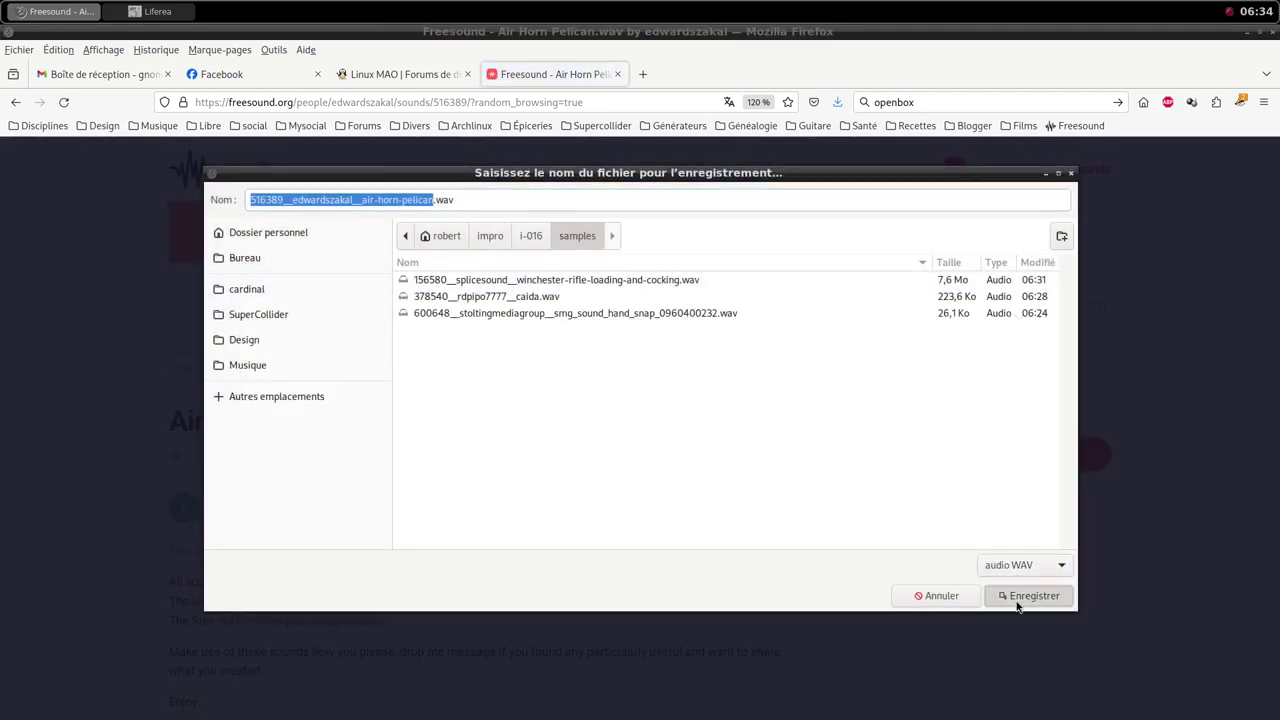
click(1024, 319)
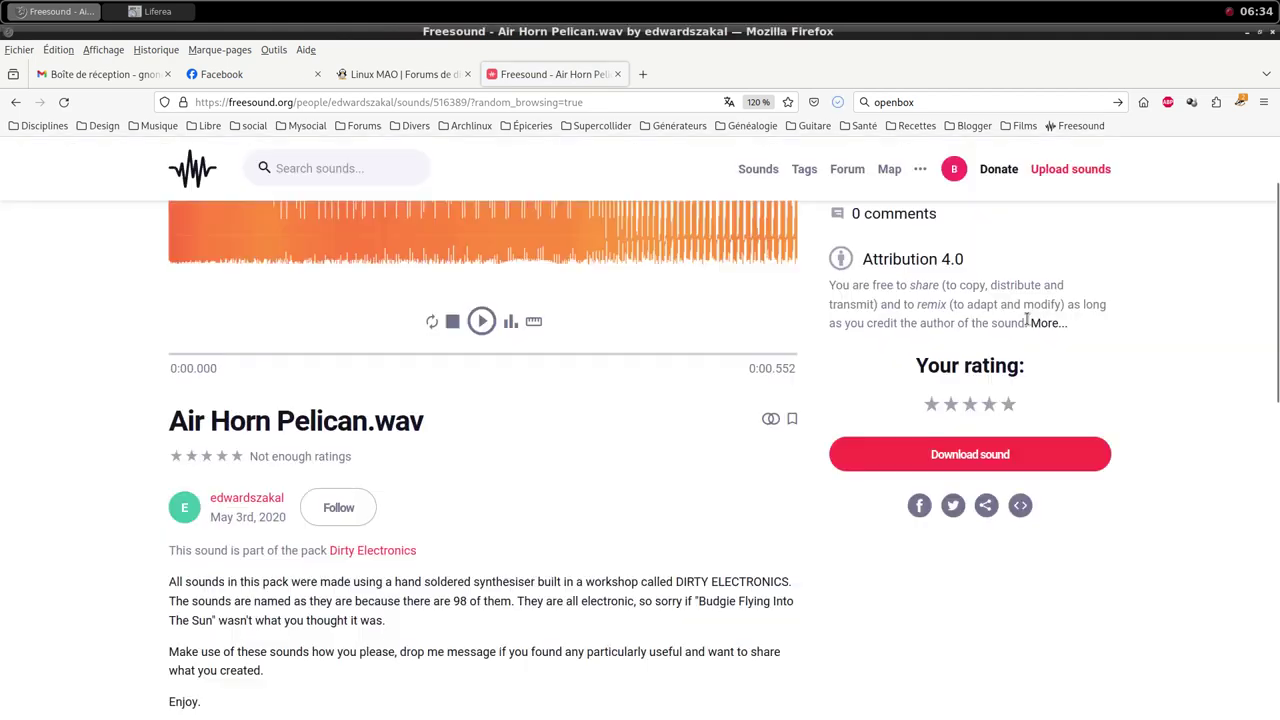
Step: Switch back to the Qtractor session and start adding a fifth track with its type set to MIDI
click(741, 7)
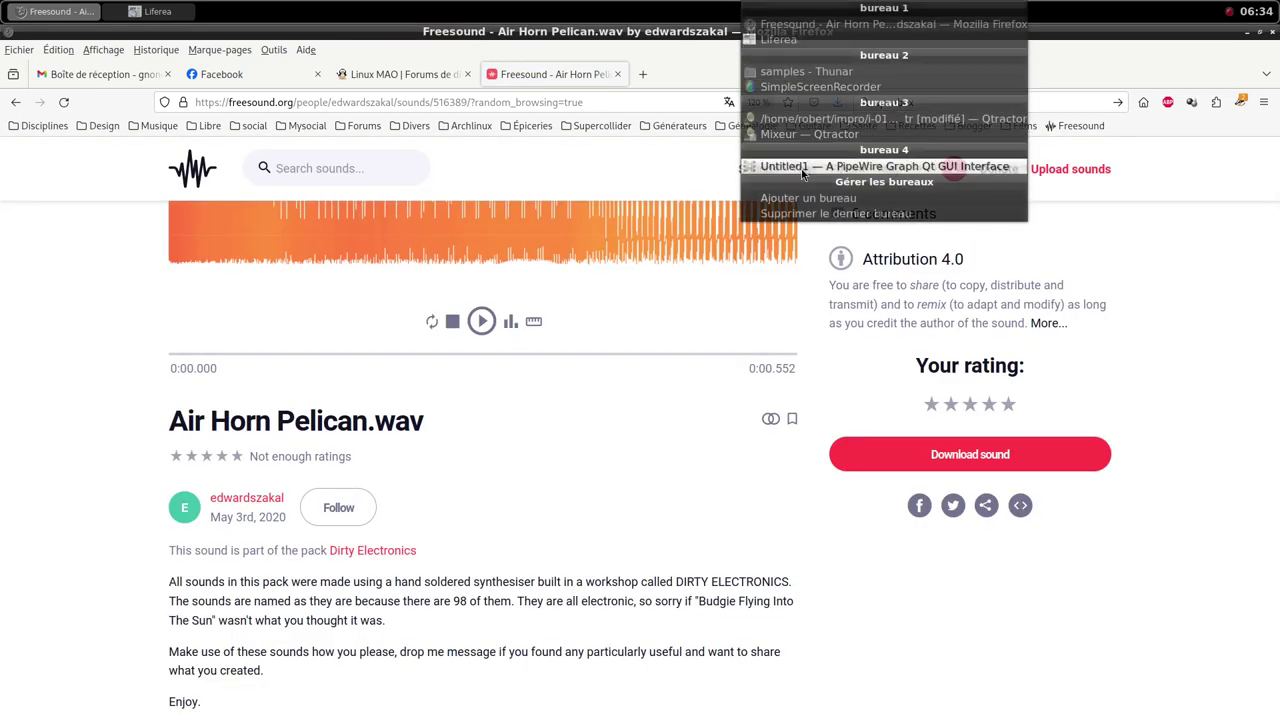
click(800, 168)
click(767, 6)
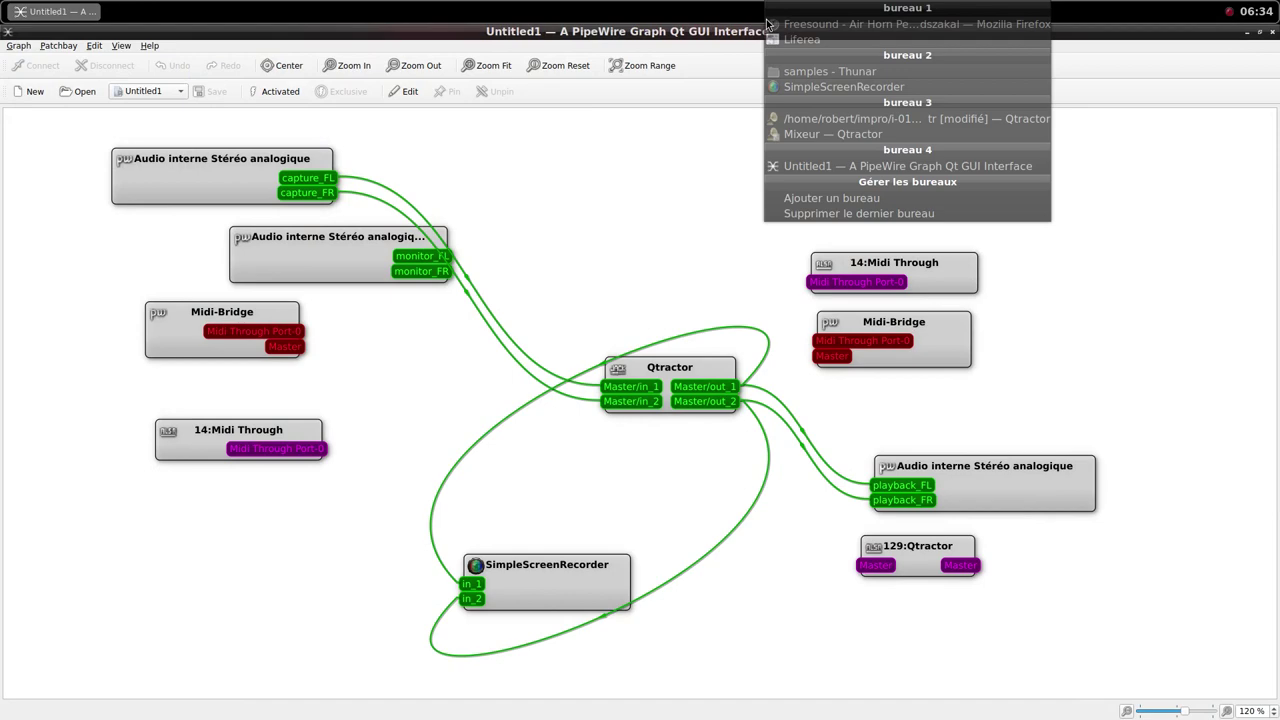
click(809, 124)
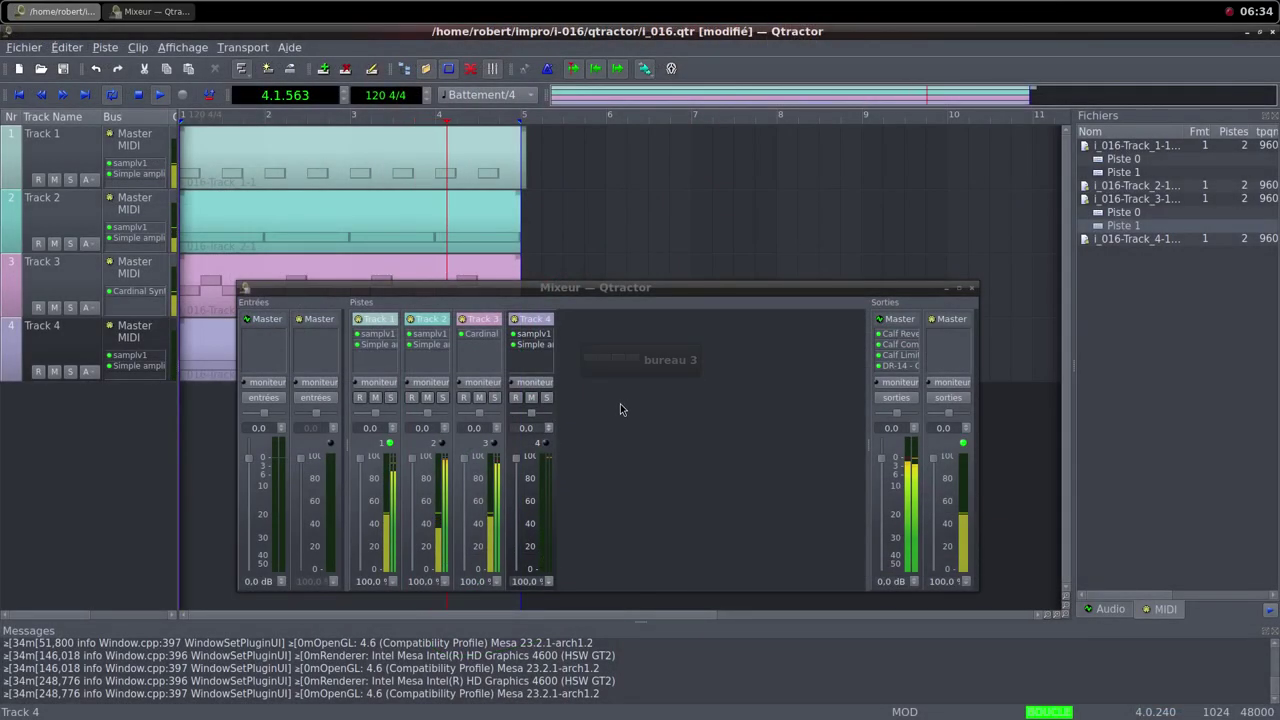
right_click(615, 402)
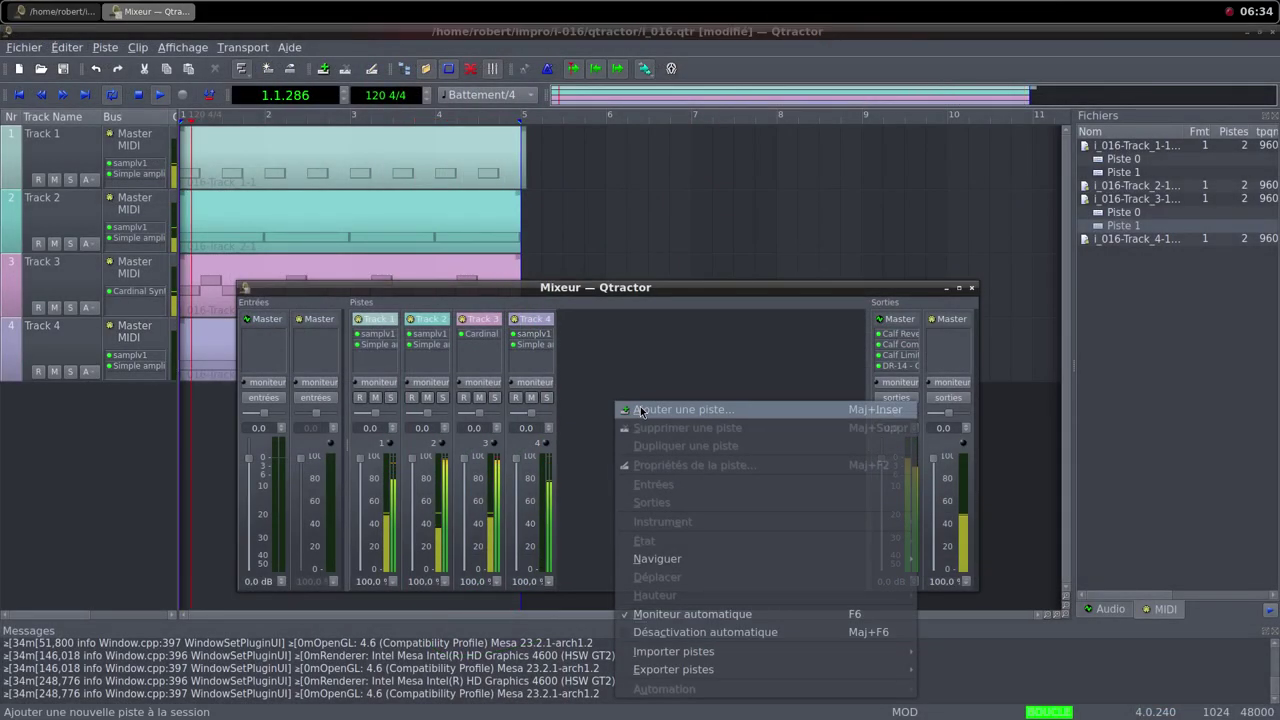
click(669, 411)
click(507, 437)
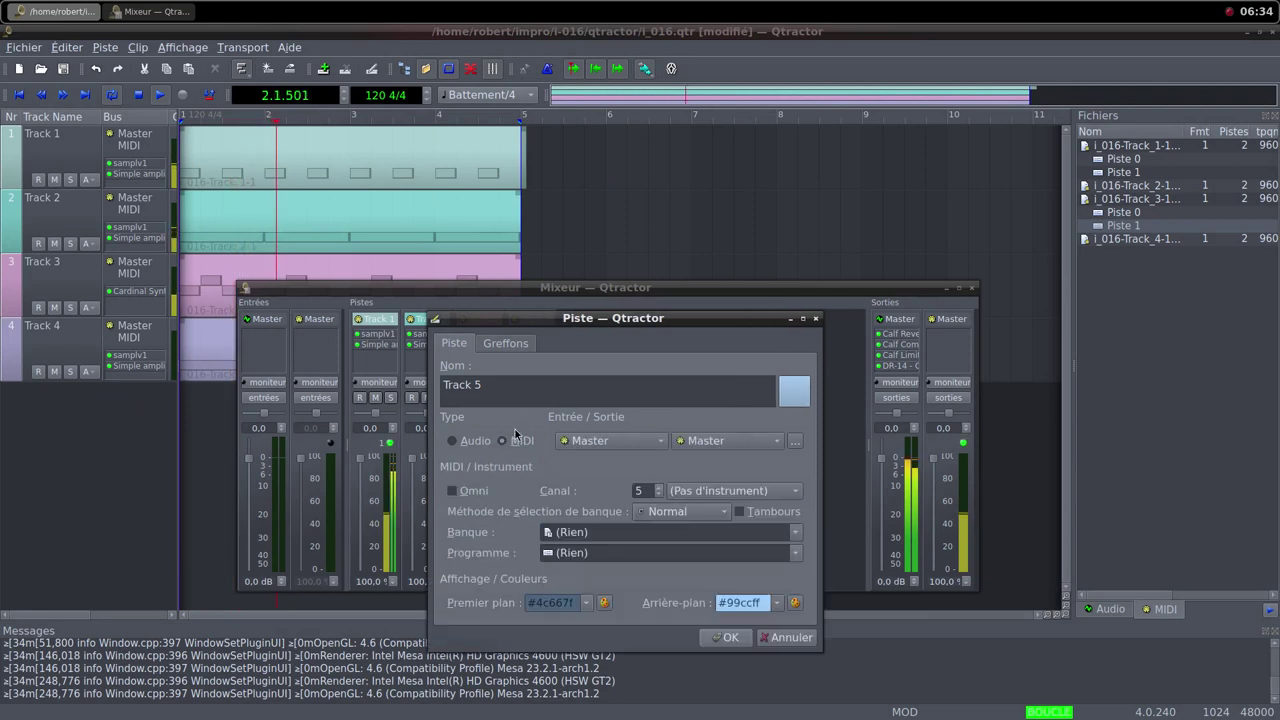
Step: Add the samplv1 plugin to the new track and load the air-horn-pelican WAV sample into it
click(505, 343)
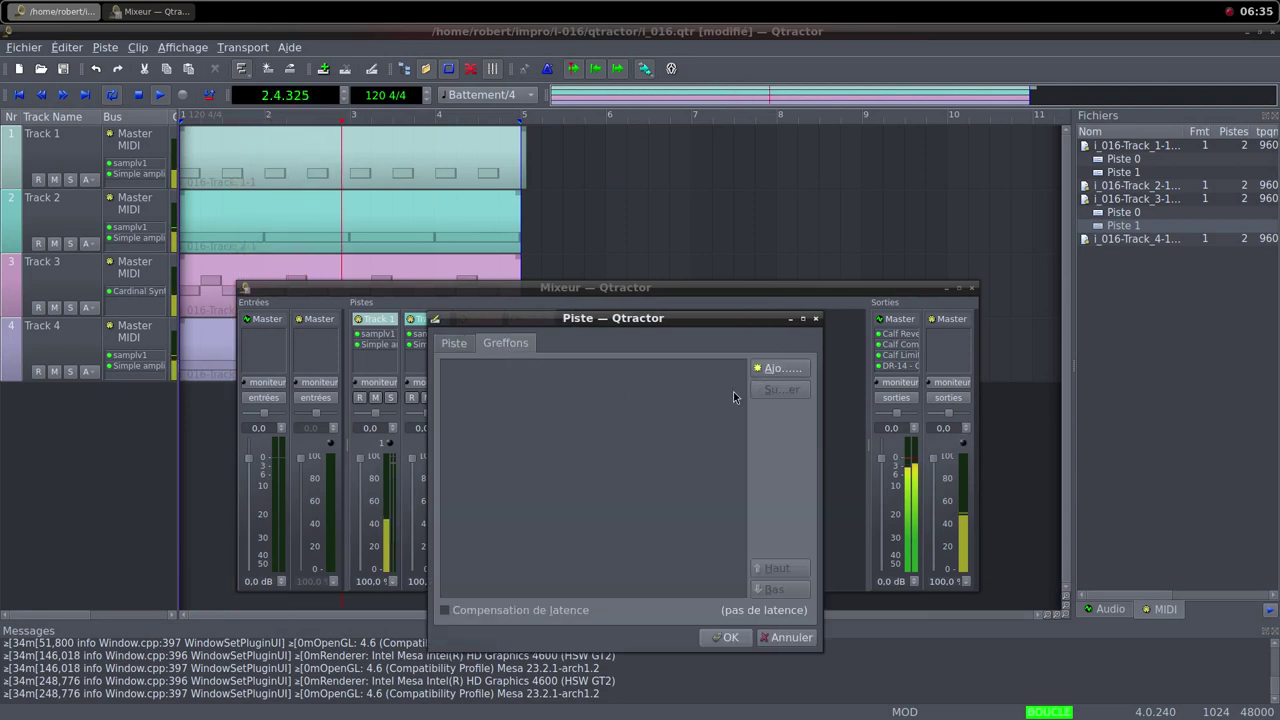
click(782, 367)
scroll(484, 462, down, 2)
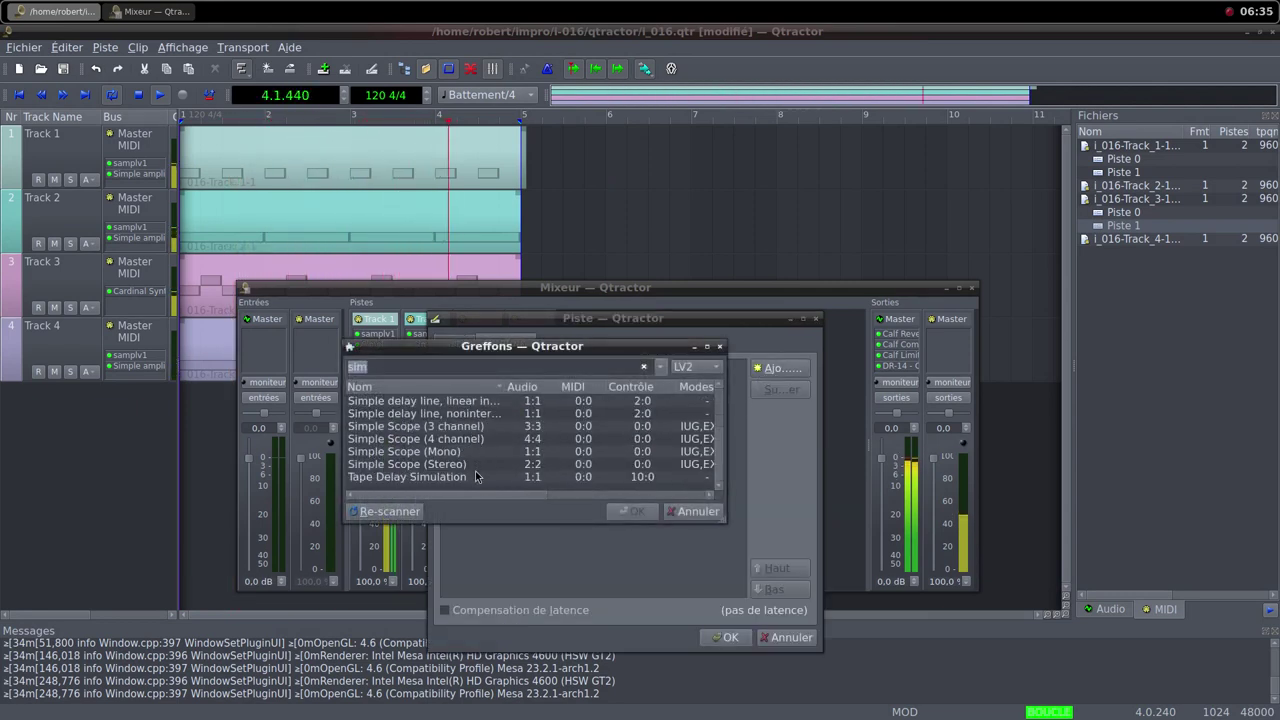
text(sampl)
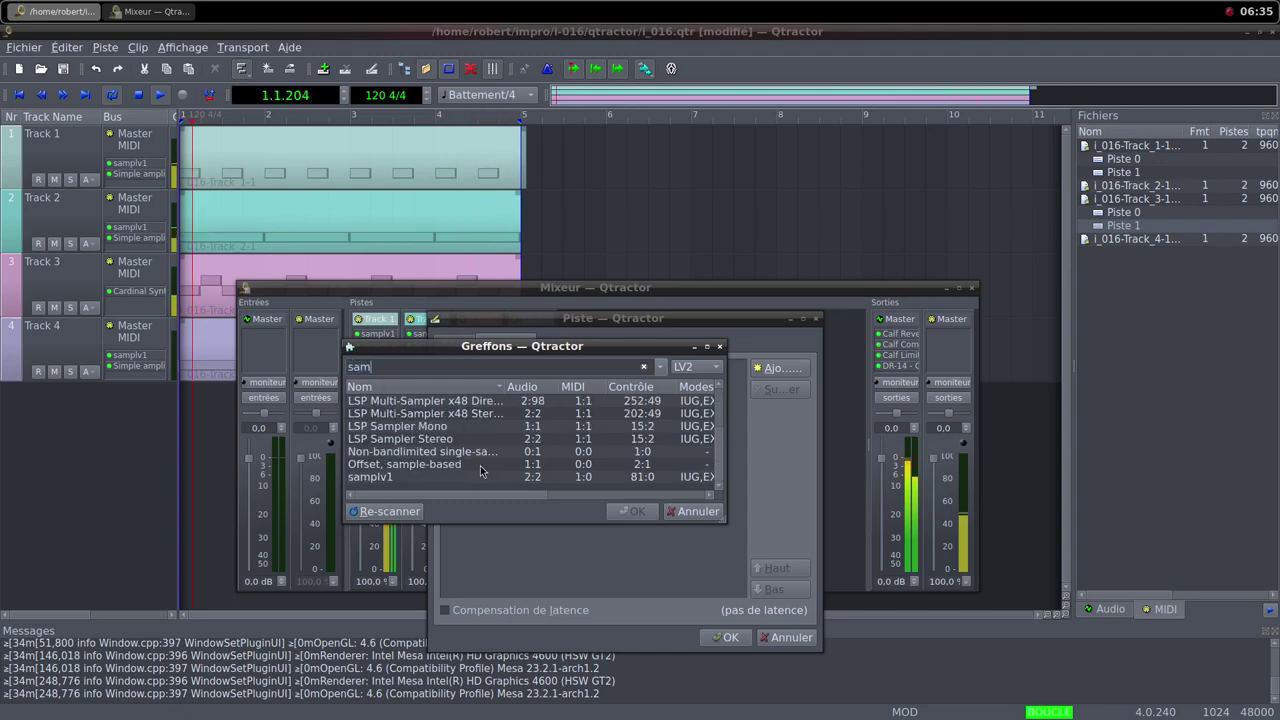
double_click(439, 475)
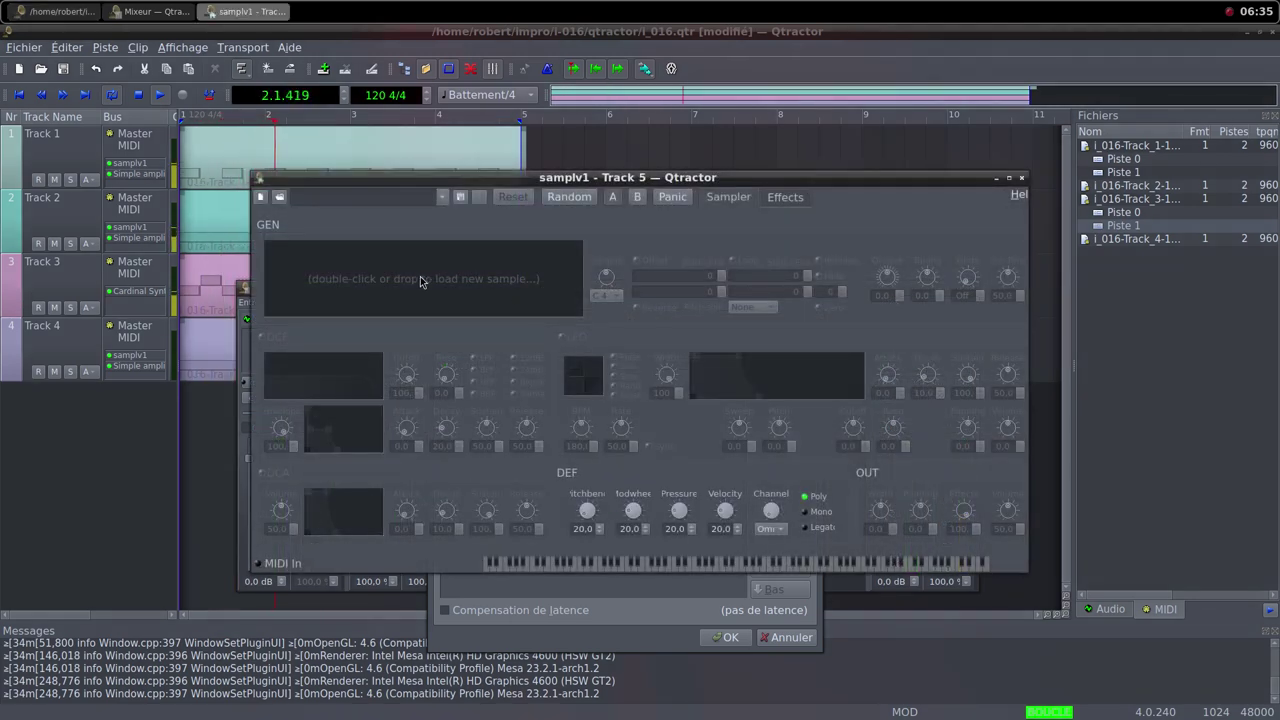
double_click(430, 279)
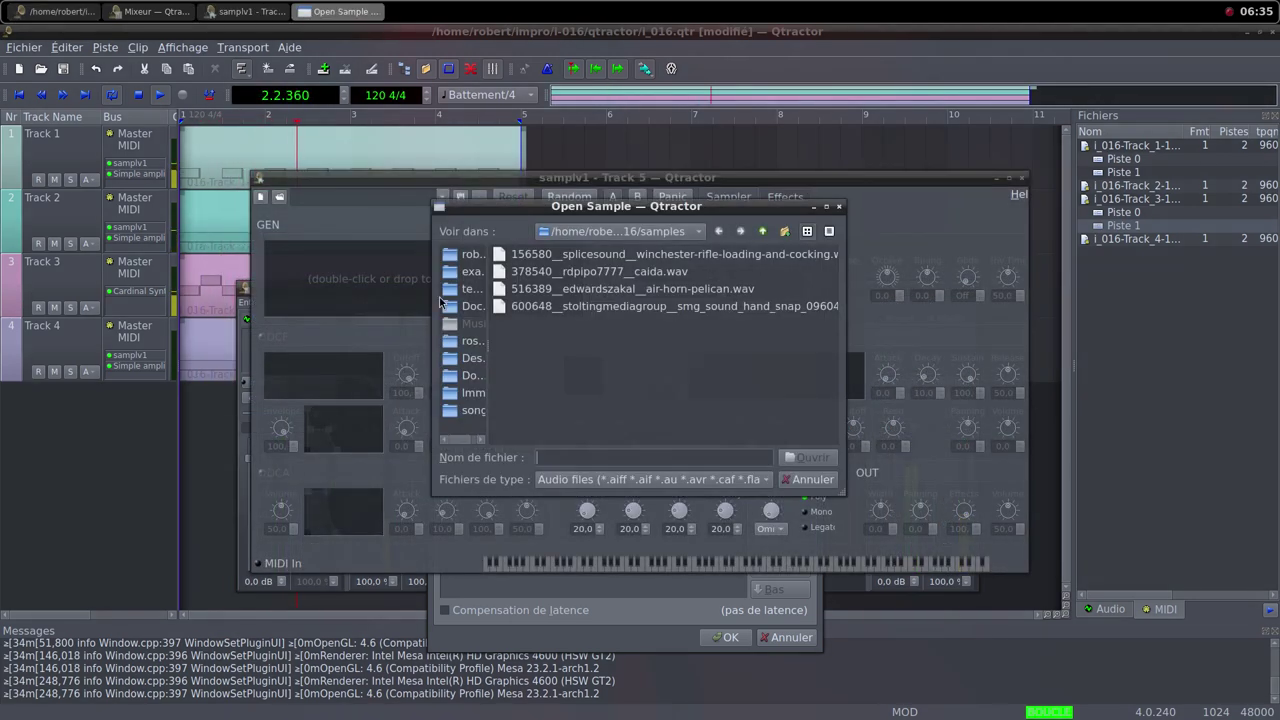
click(704, 289)
click(807, 457)
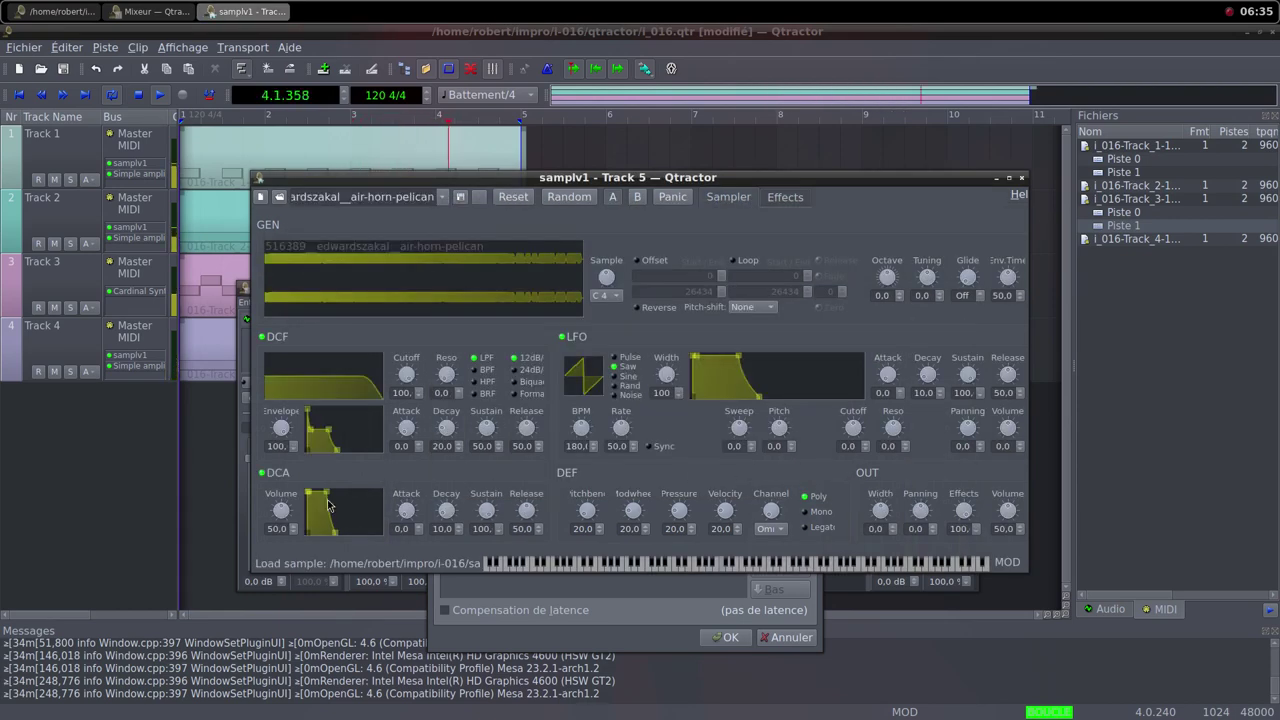
Step: Set the samplv1 DCA volume to 100 and close the plugin window
click(287, 521)
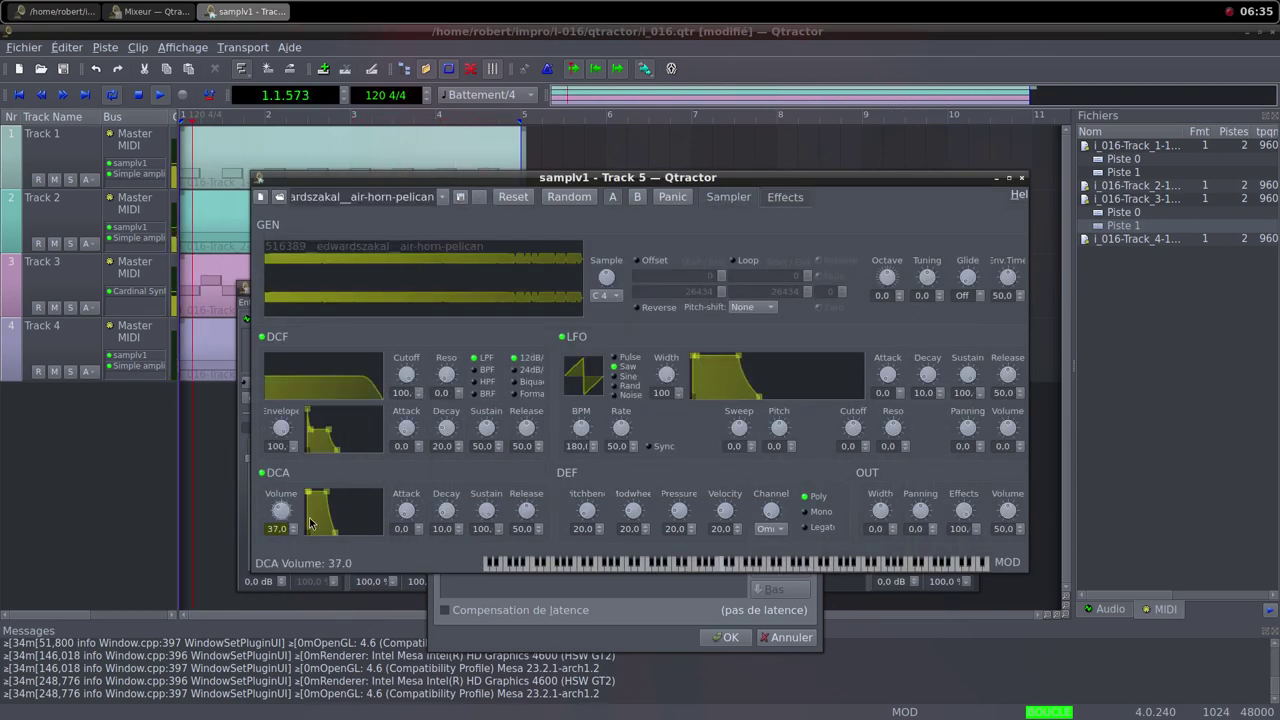
drag(292, 516, 292, 551)
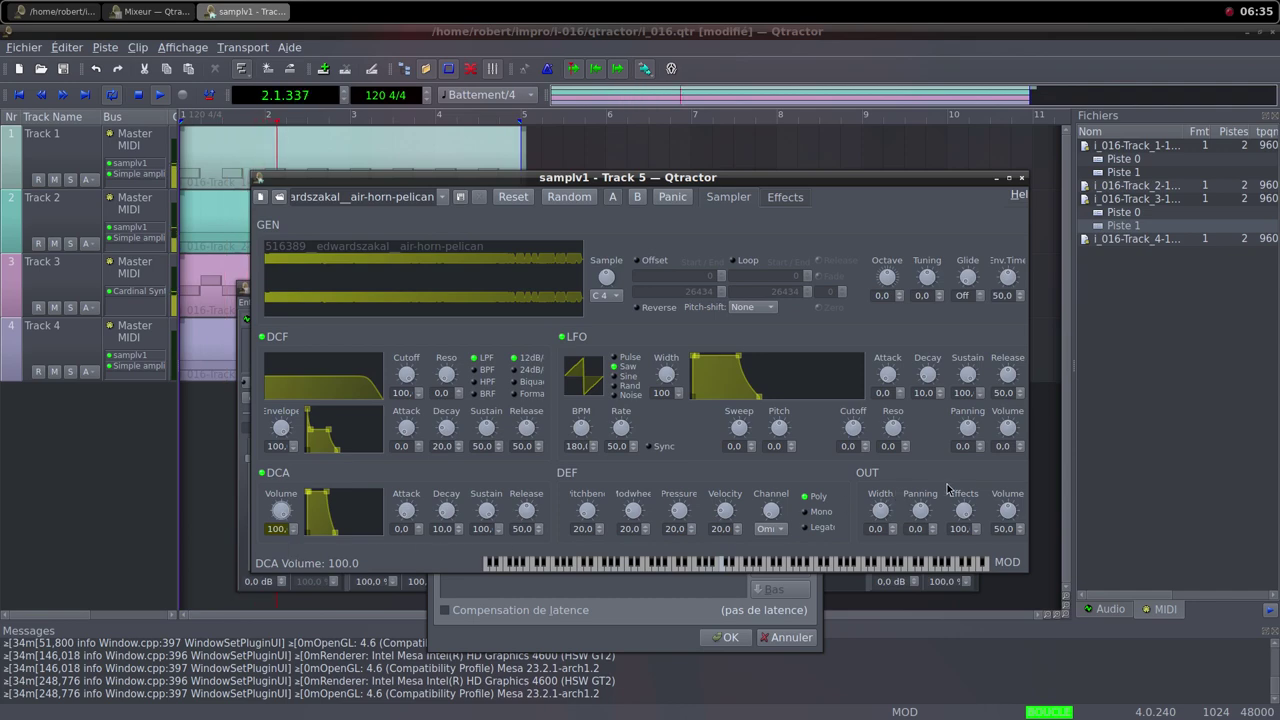
click(1021, 178)
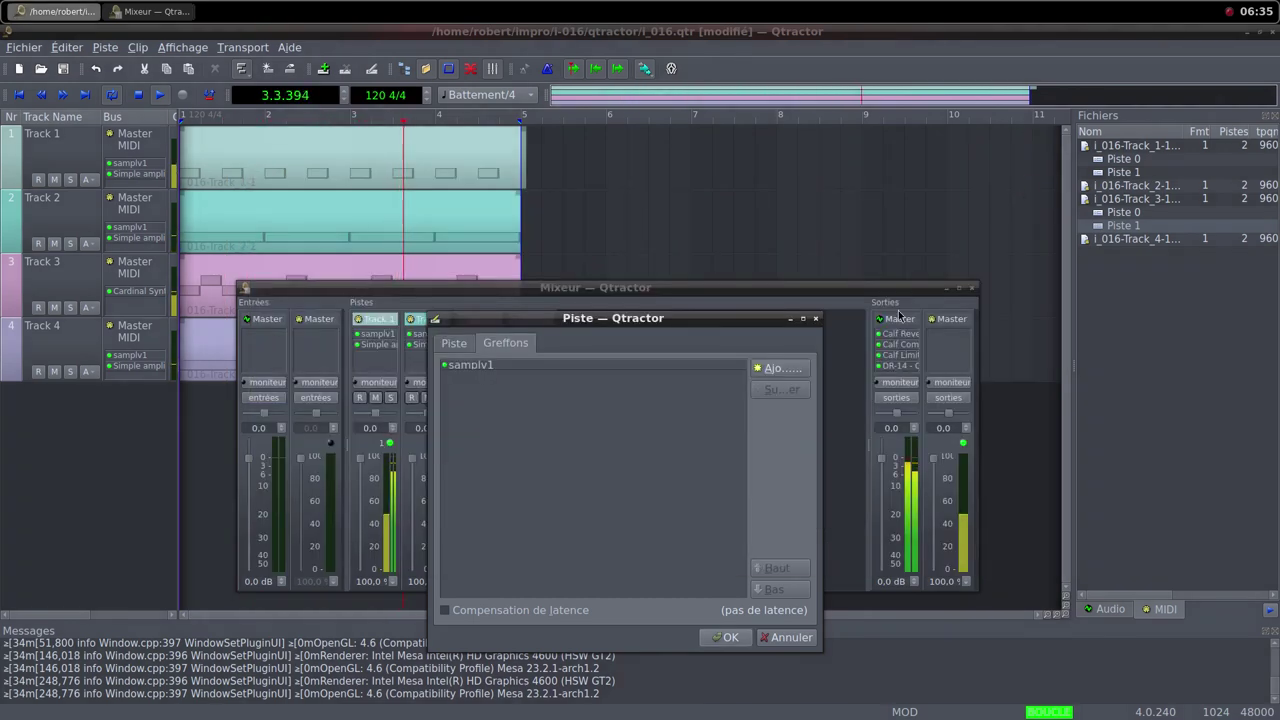
Step: Add the Simple amplifier plugin after samplv1 with its default settings, and confirm creation of the new track
click(772, 369)
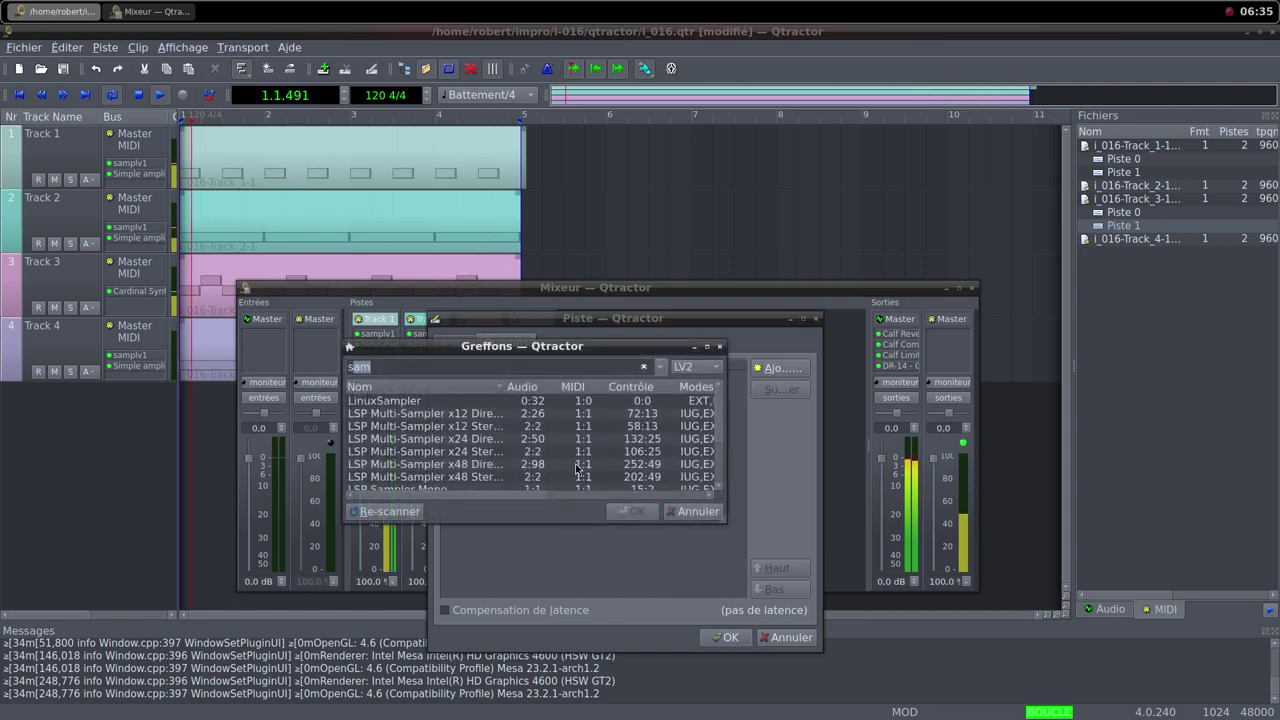
text(sim)
double_click(430, 439)
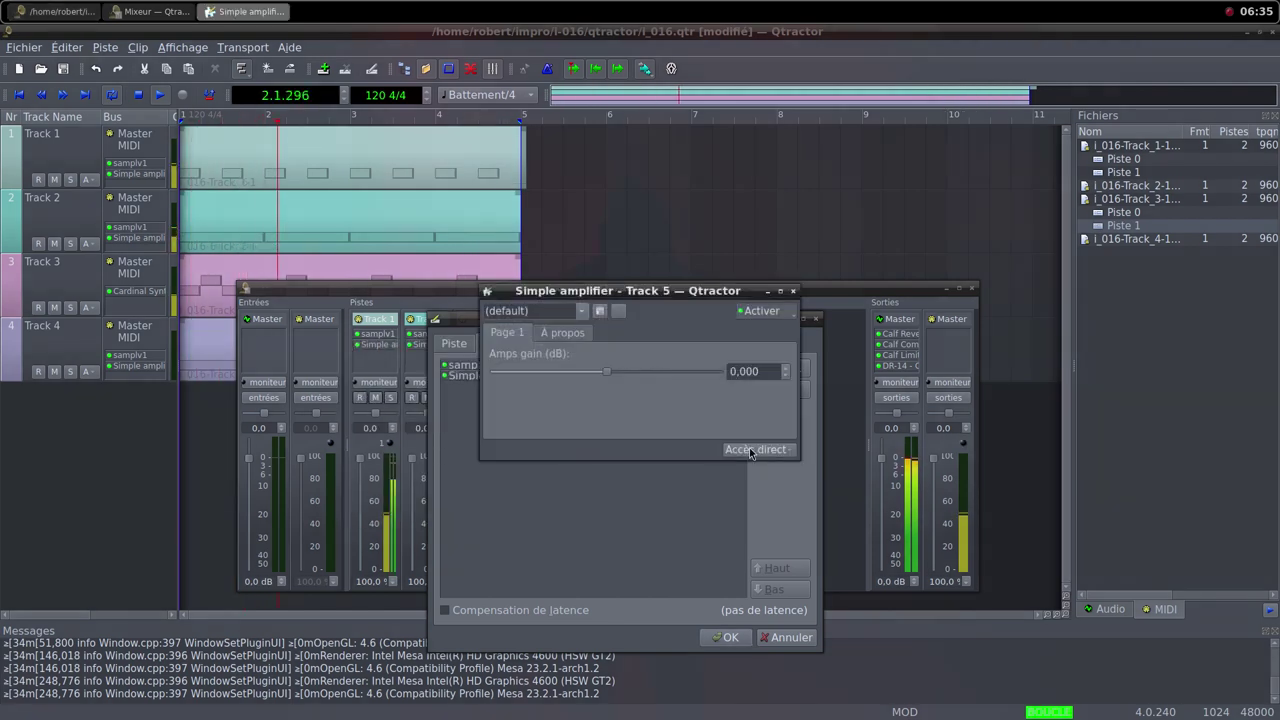
key(Escape)
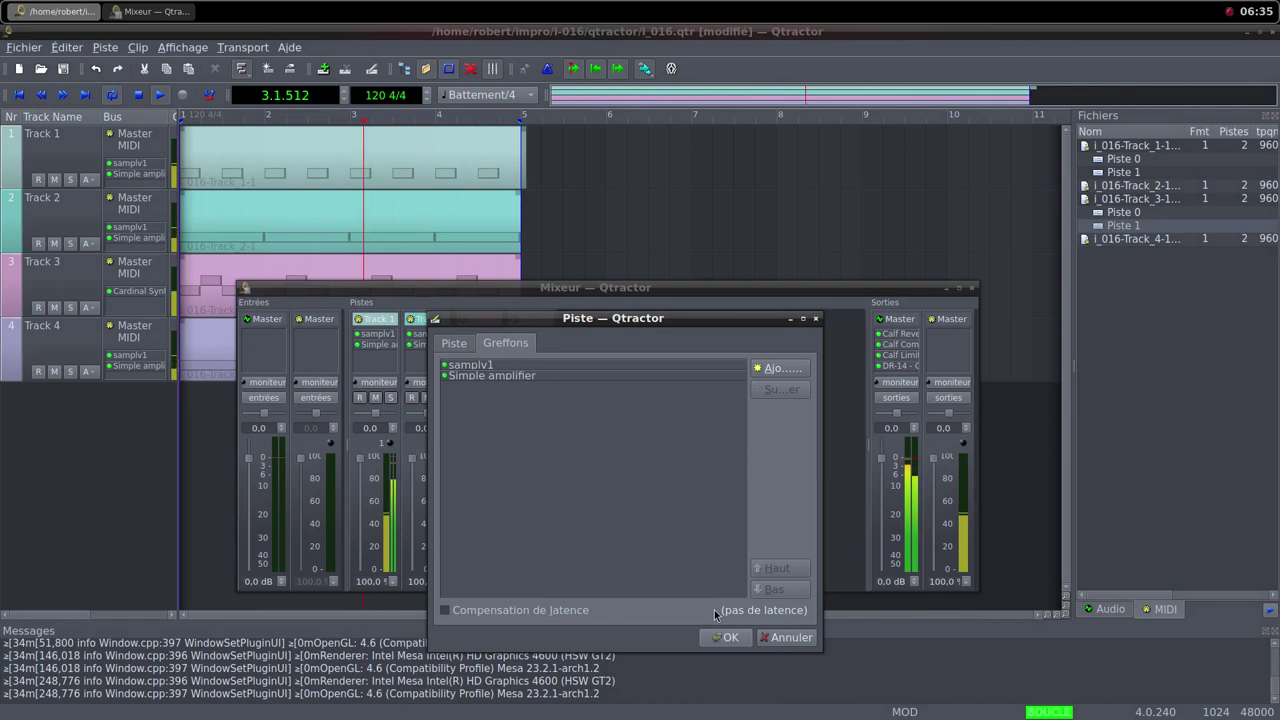
click(727, 637)
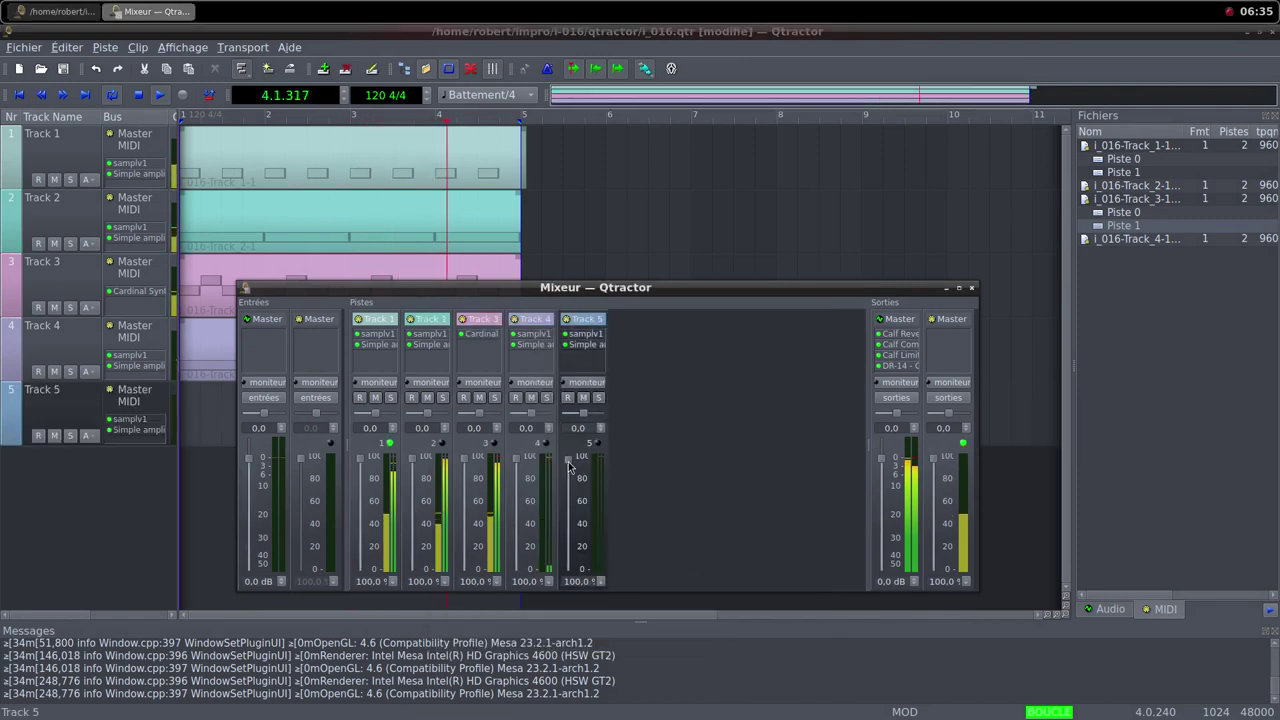
Step: Lower Track 5's mixer volume to 0 % and create a new MIDI clip on that track
right_click(202, 398)
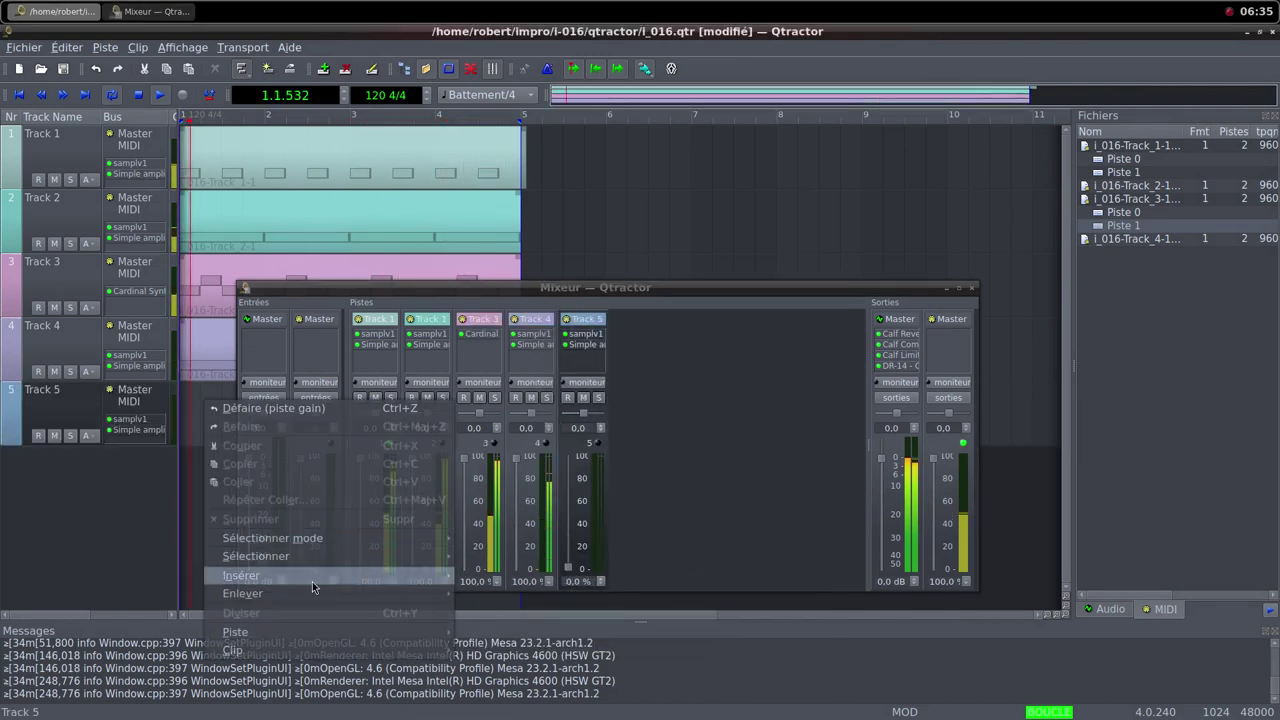
mouse_move(240, 650)
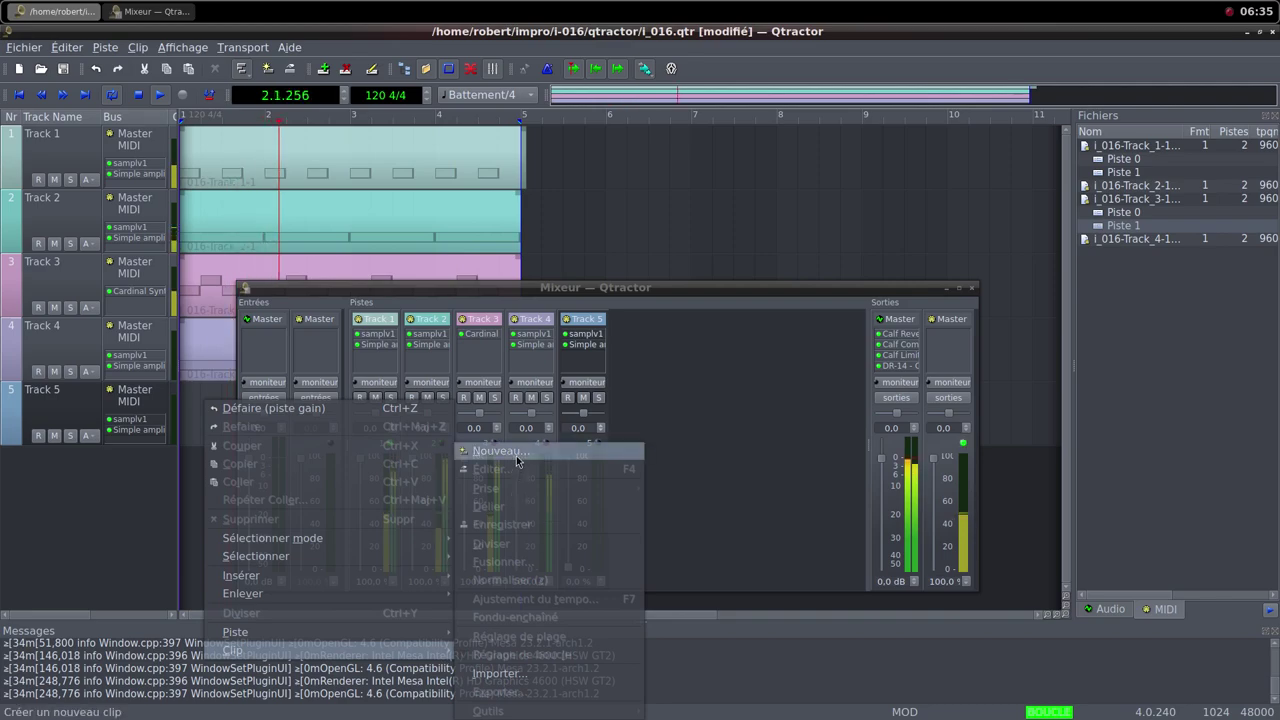
click(517, 461)
Step: Switch to Freesound in Firefox to check the Air Horn Pelican sample's length, and return to Track 5's clip editor in Qtractor
middle_click(842, 10)
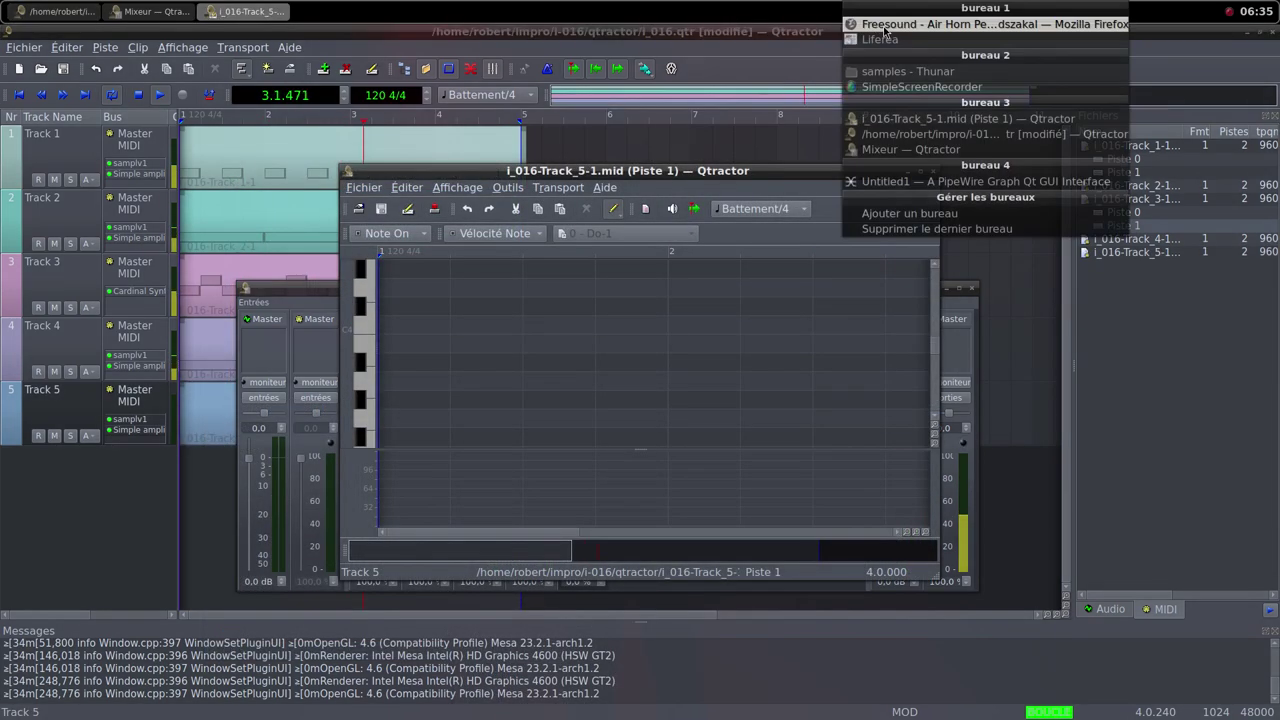
click(884, 25)
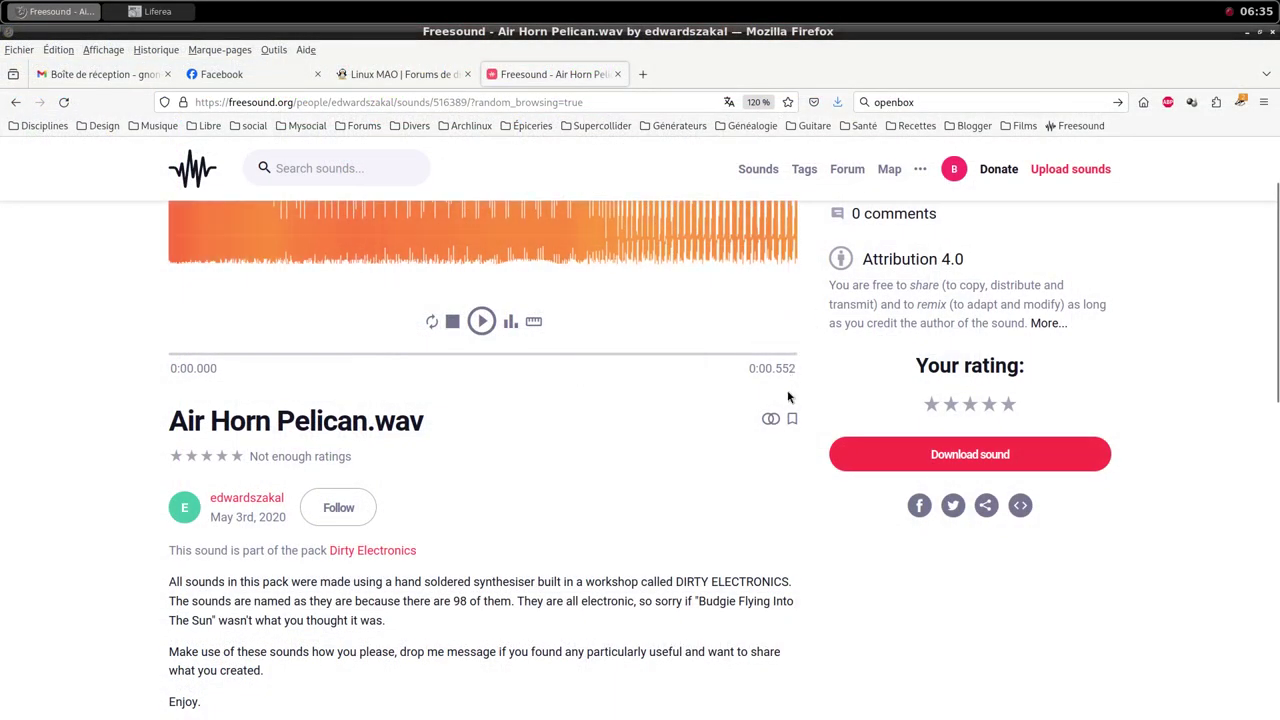
middle_click(678, 6)
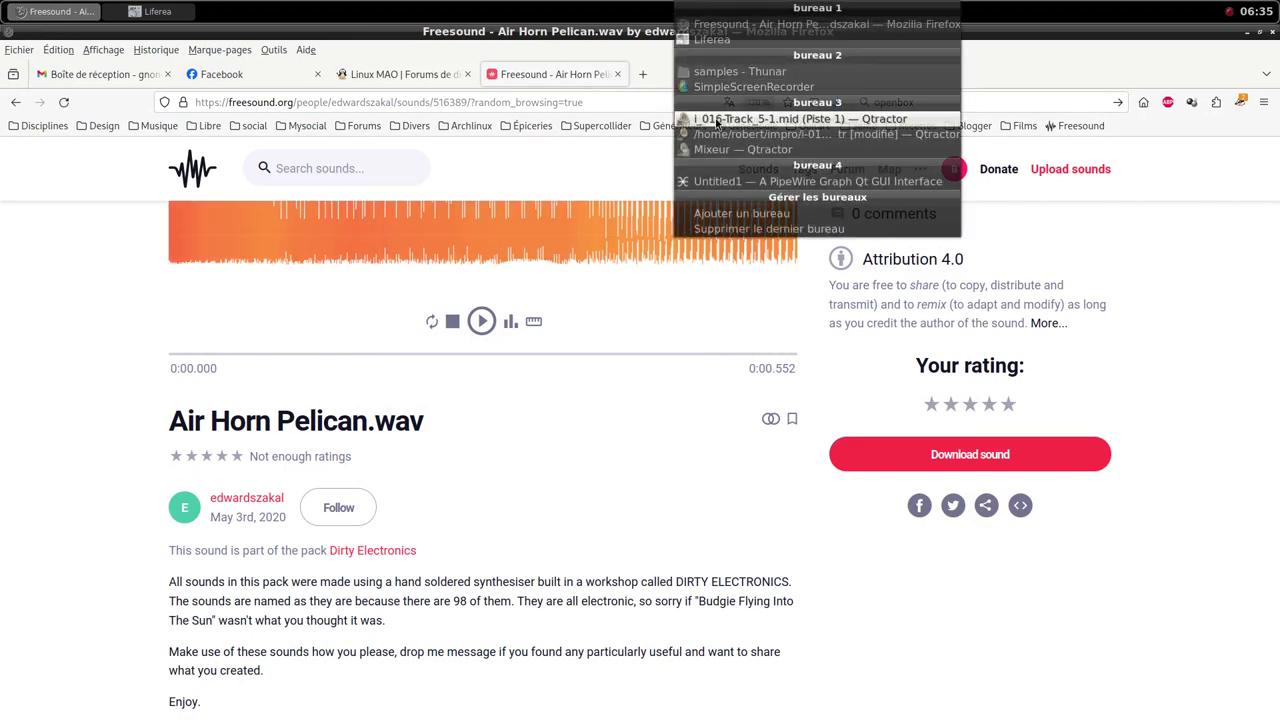
click(716, 122)
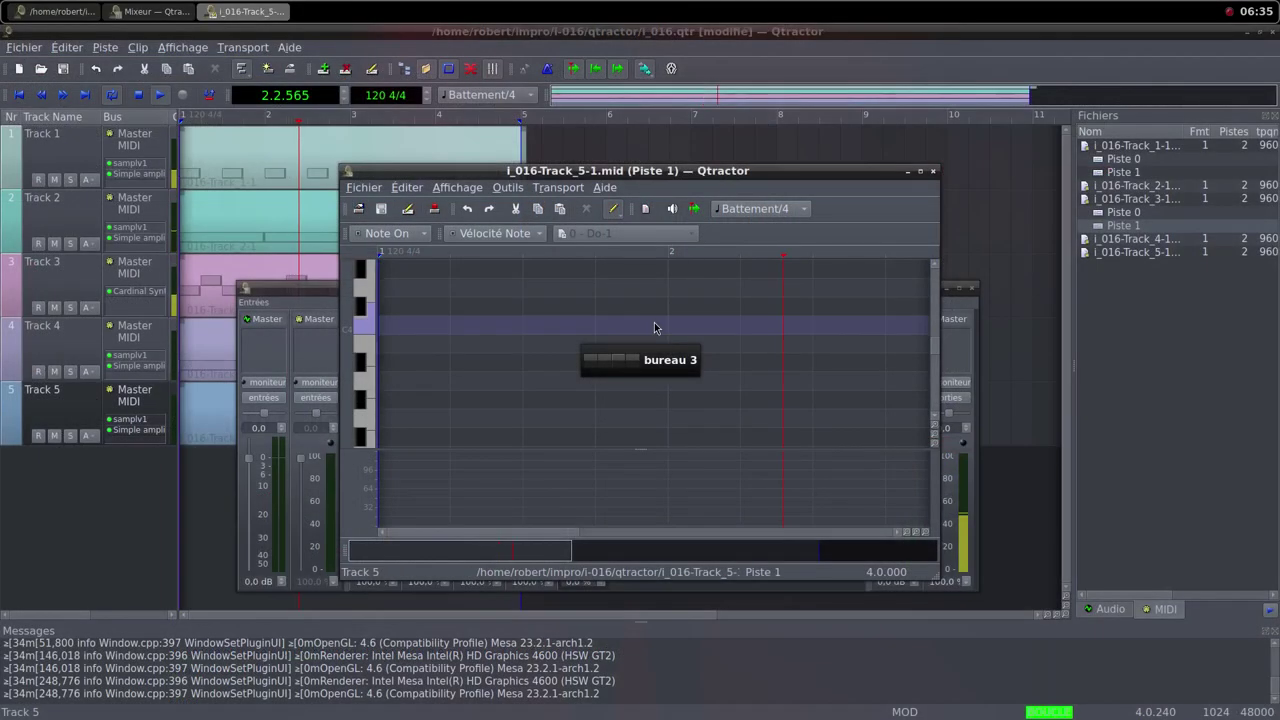
Step: Draw eight one-beat Do4 notes every second beat across the four bars of Track 5's clip, and close the clip editor
click(922, 175)
drag(97, 180, 149, 180)
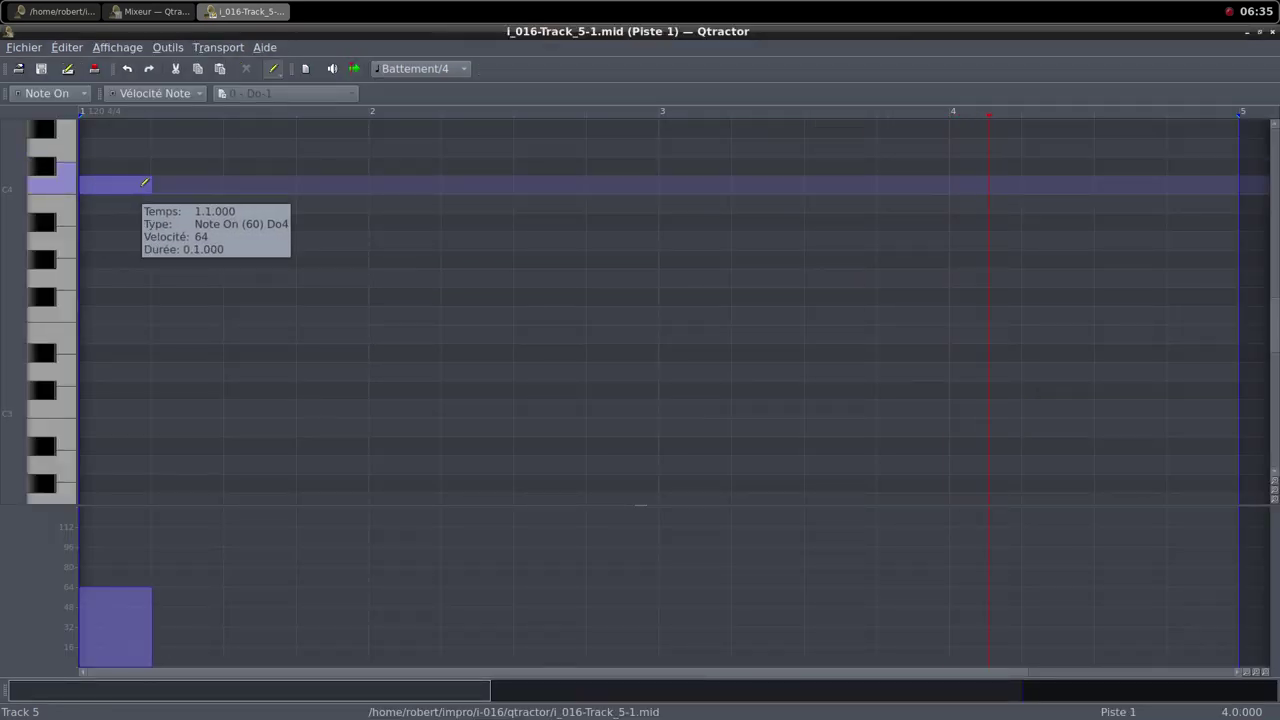
drag(228, 182, 294, 181)
drag(371, 183, 586, 182)
drag(665, 180, 729, 183)
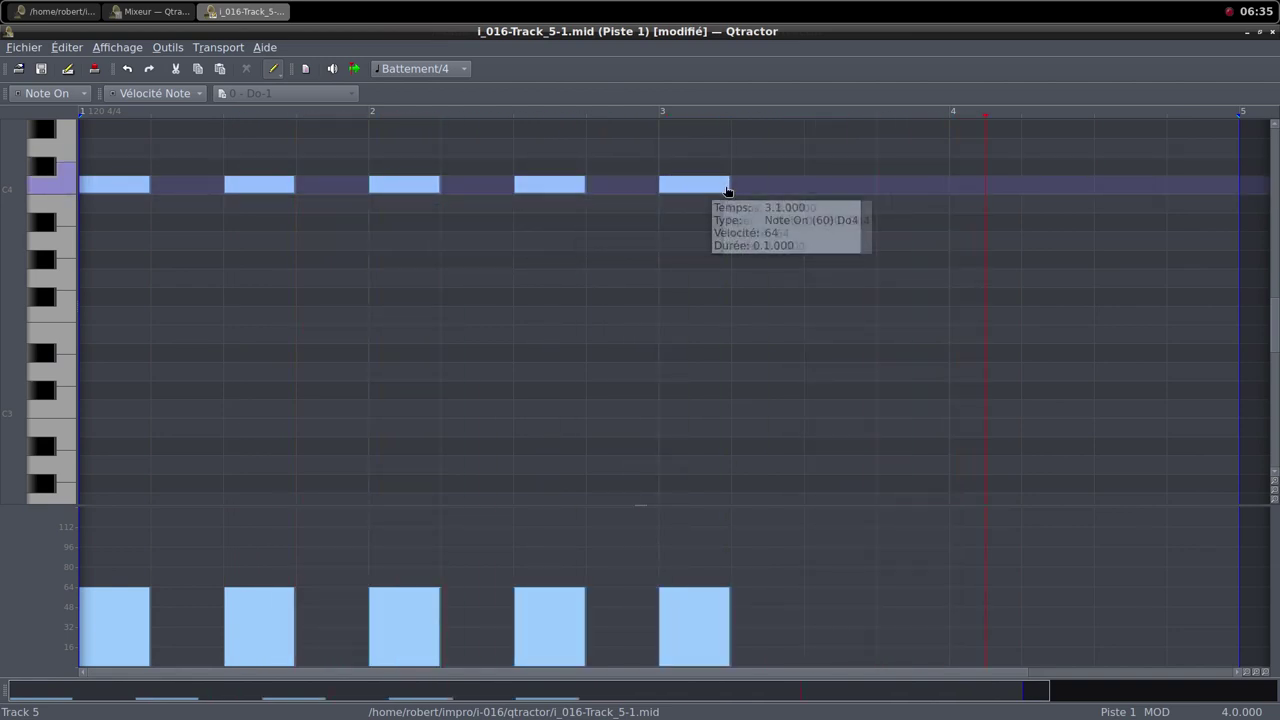
drag(808, 185, 874, 184)
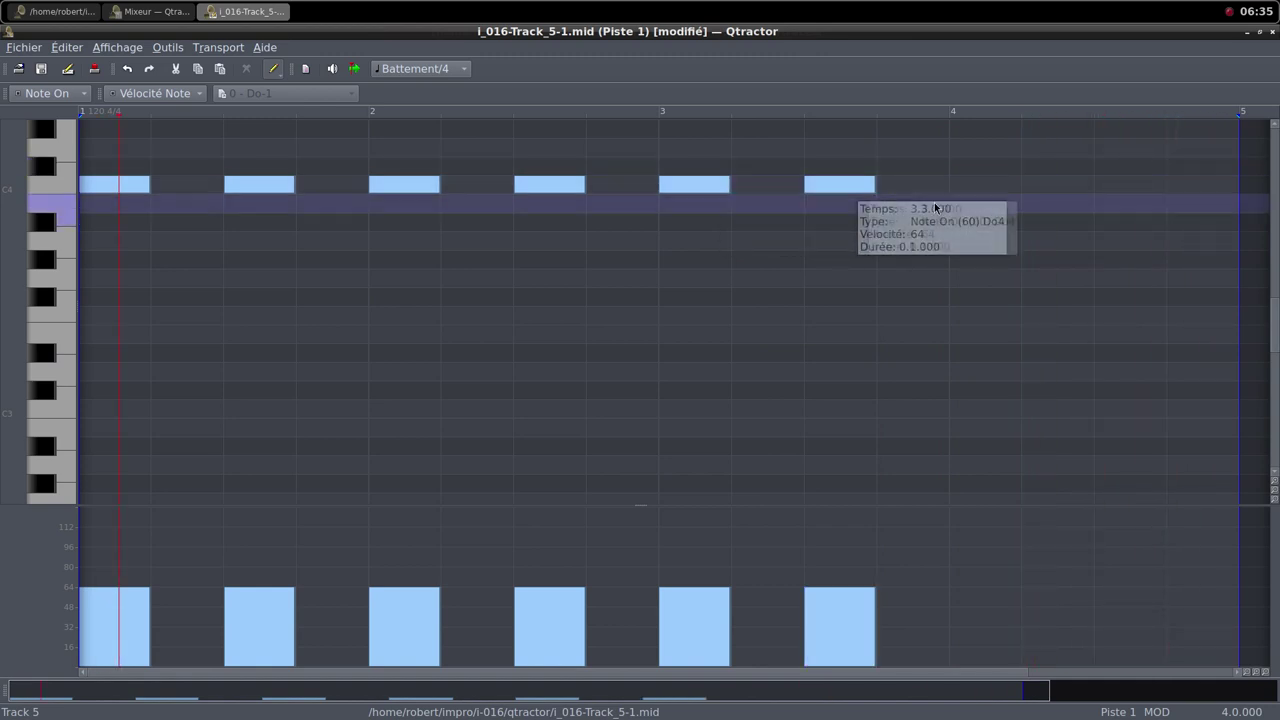
drag(963, 199, 1165, 188)
click(1259, 33)
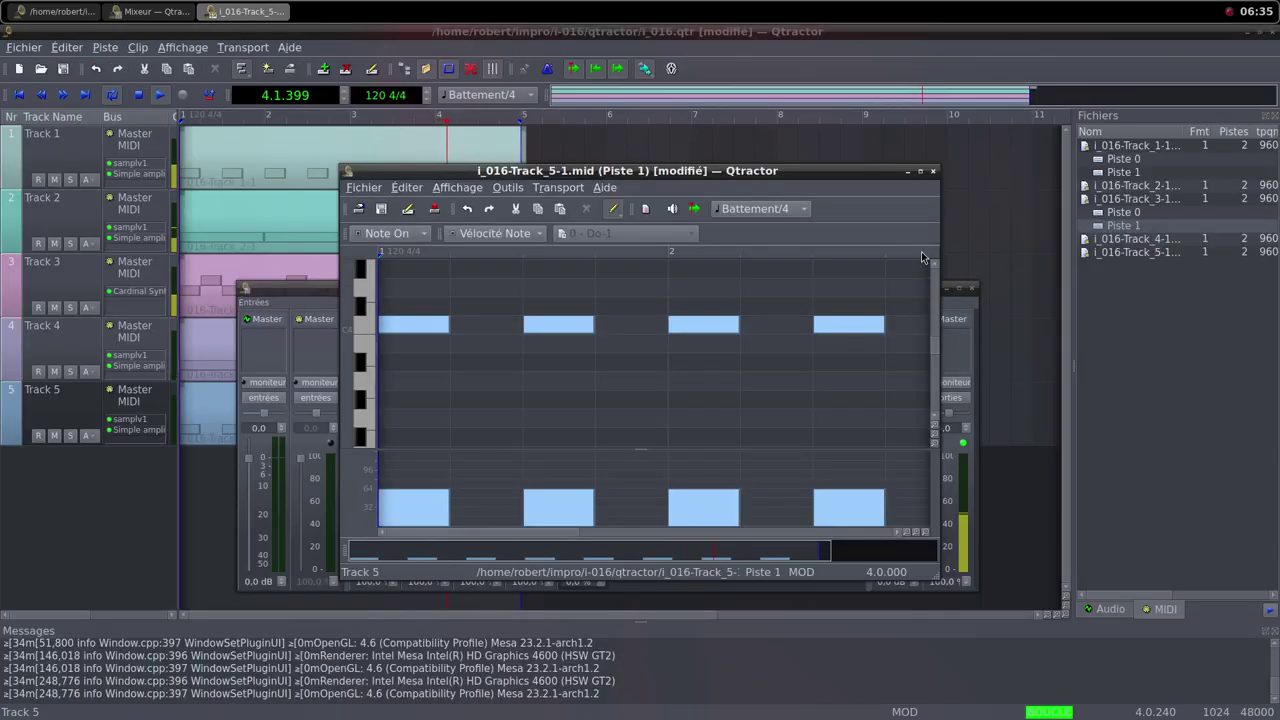
click(933, 171)
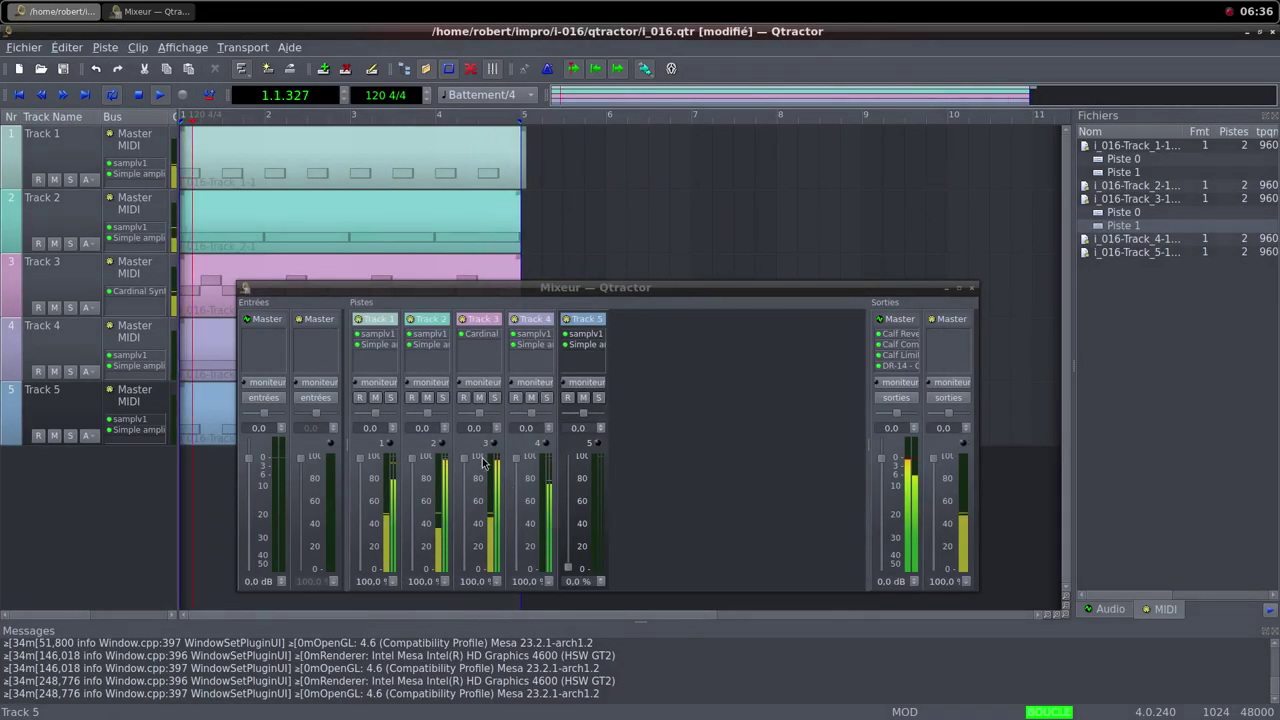
Step: Lower Track 4's mixer volume to 0 % and turn the Host Audio level far down in Track 3's Cardinal Synth
drag(467, 462, 520, 589)
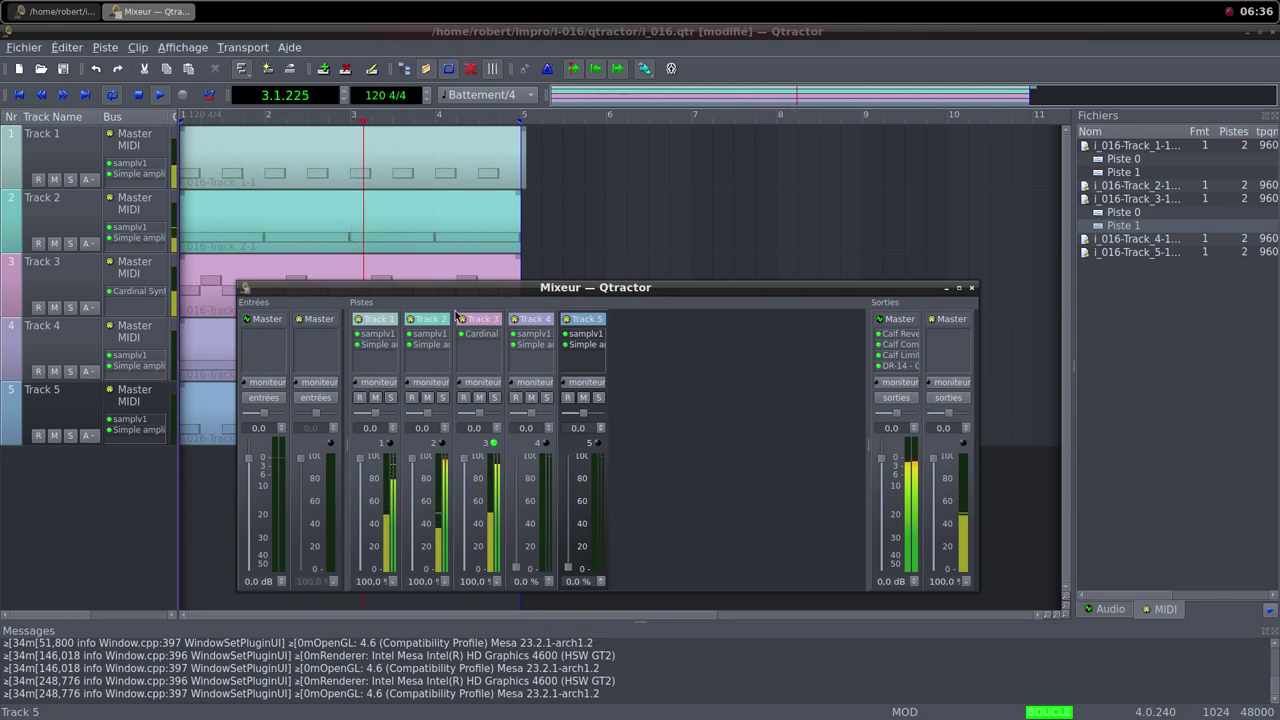
double_click(481, 333)
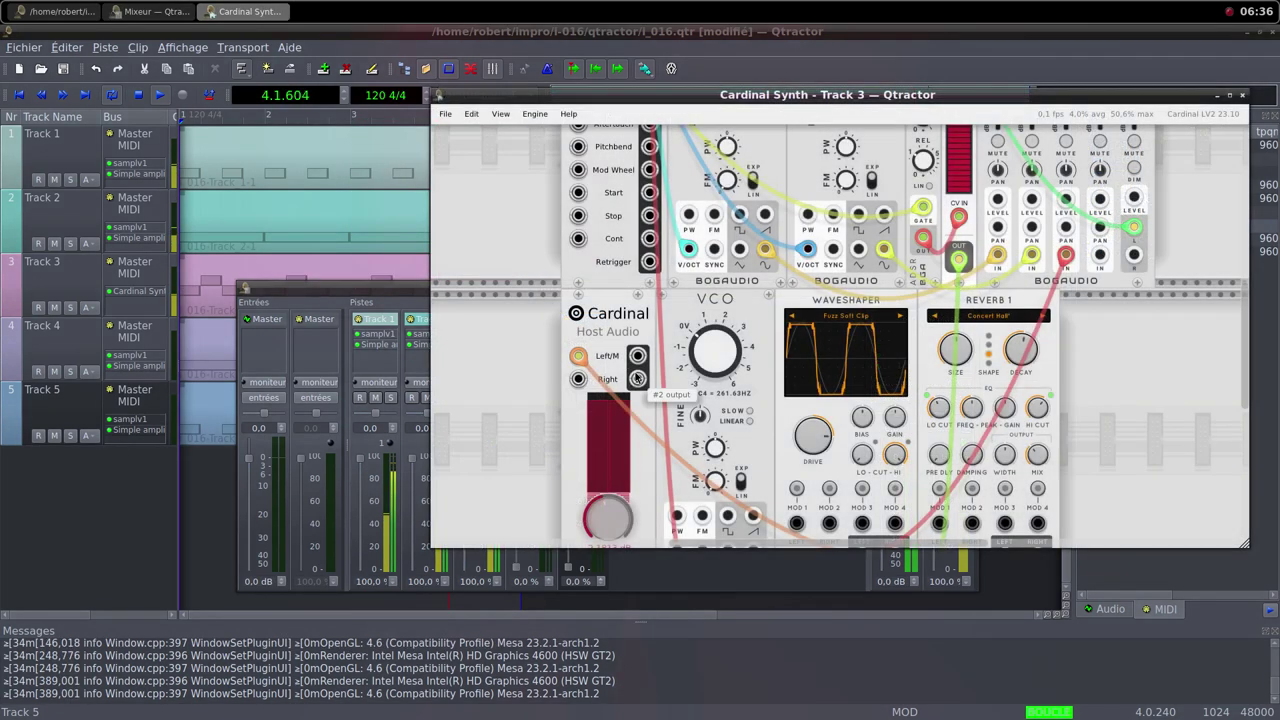
drag(593, 512, 584, 619)
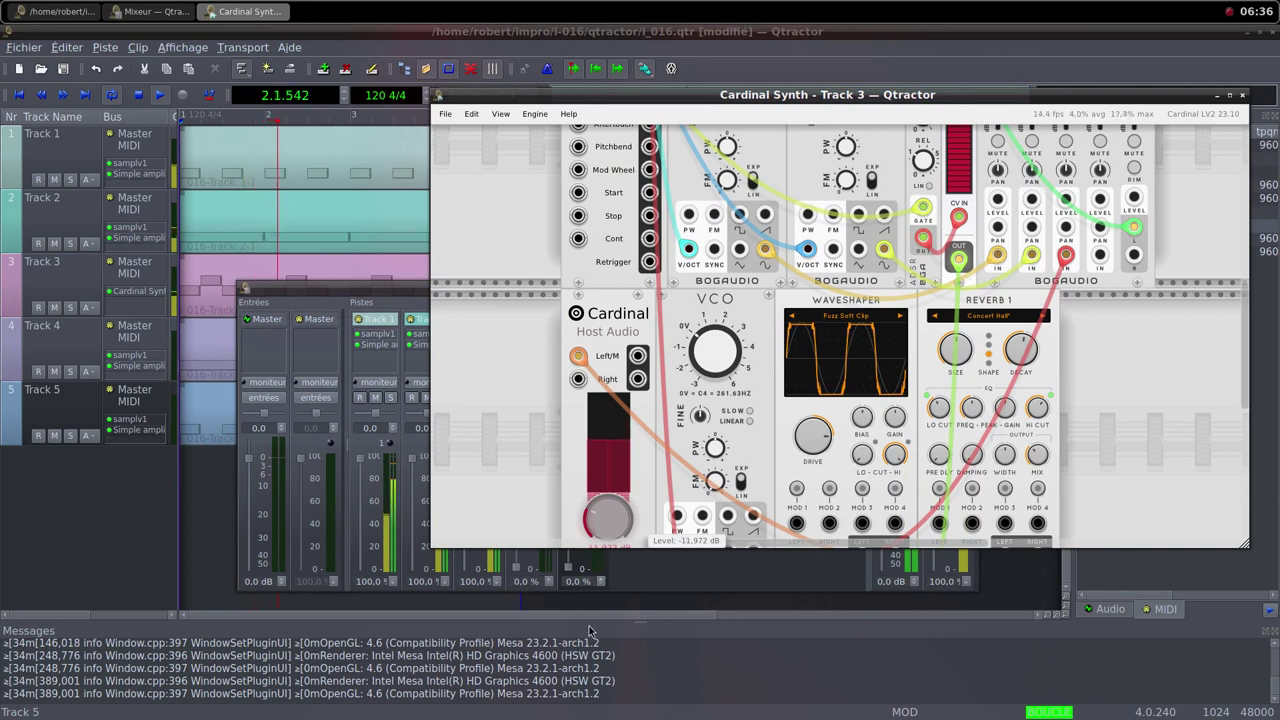
drag(600, 518, 619, 660)
click(1240, 96)
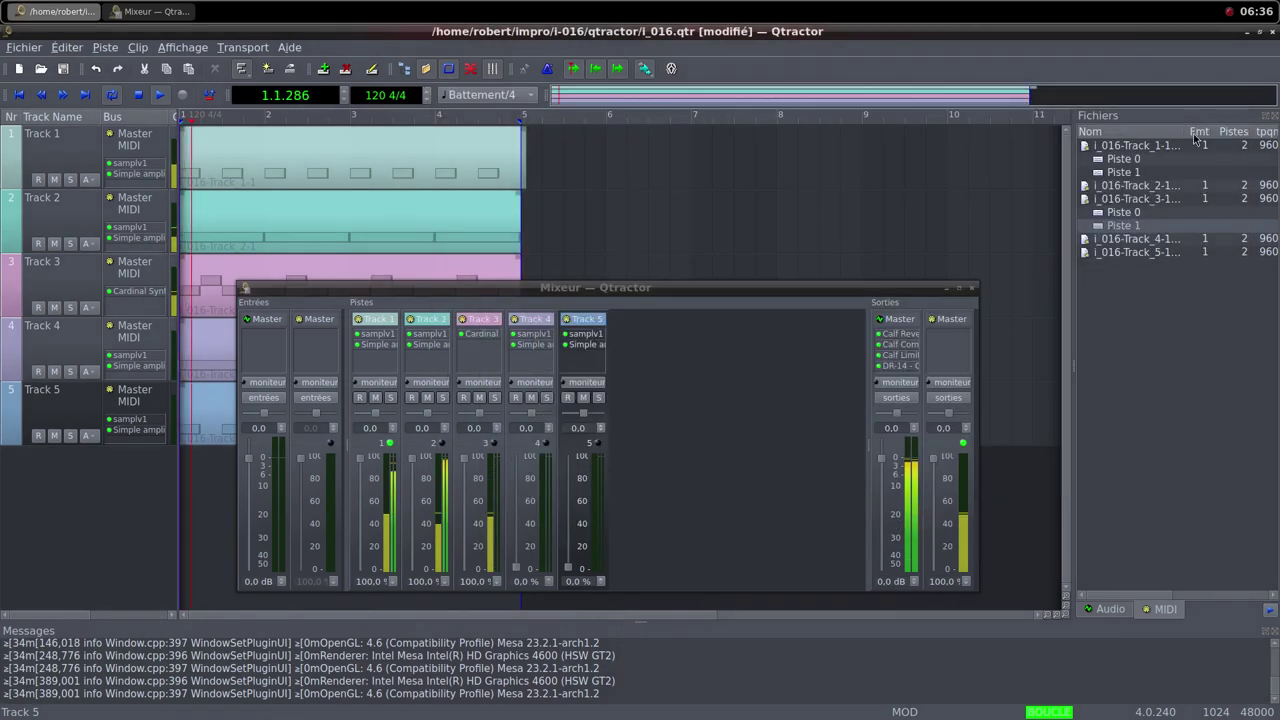
Step: Raise Track 5's mixer volume to 100 % and set its Simple amplifier gain to 2,702 dB
drag(574, 573, 565, 461)
double_click(585, 344)
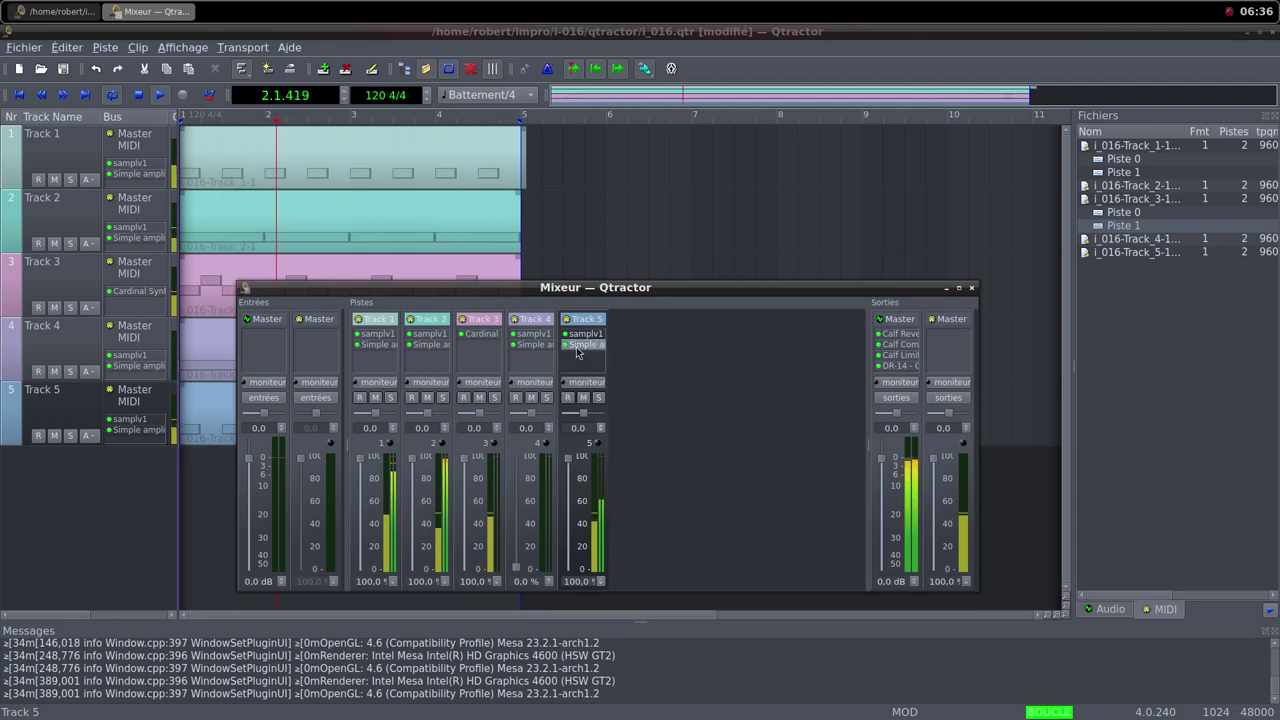
drag(666, 291, 844, 271)
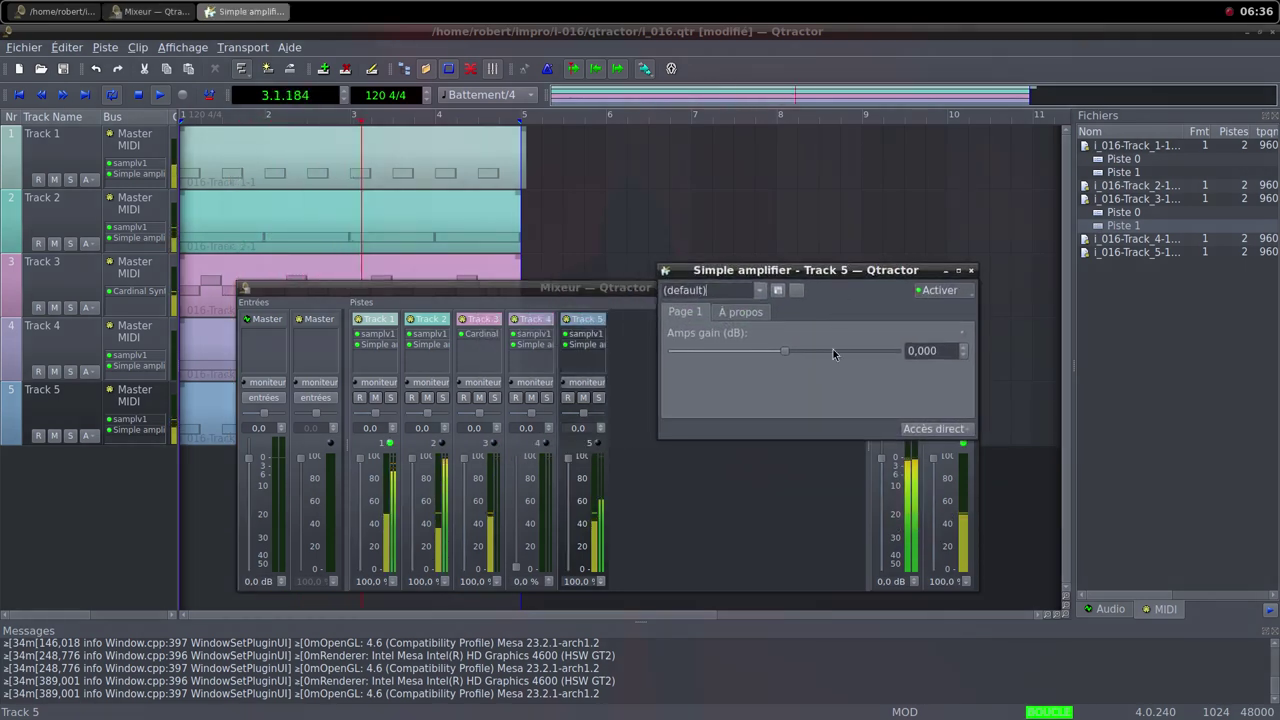
mouse_move(789, 352)
mouse_down()
mouse_move(809, 362)
mouse_move(789, 353)
mouse_up()
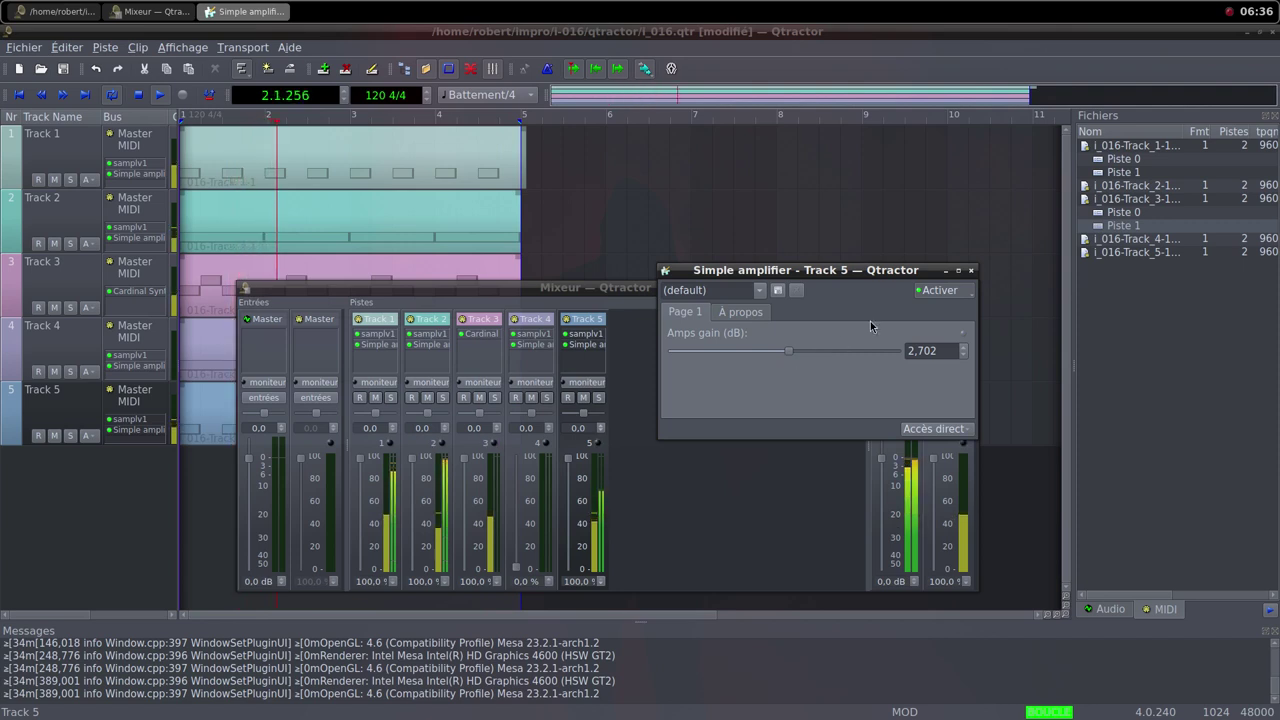
click(970, 270)
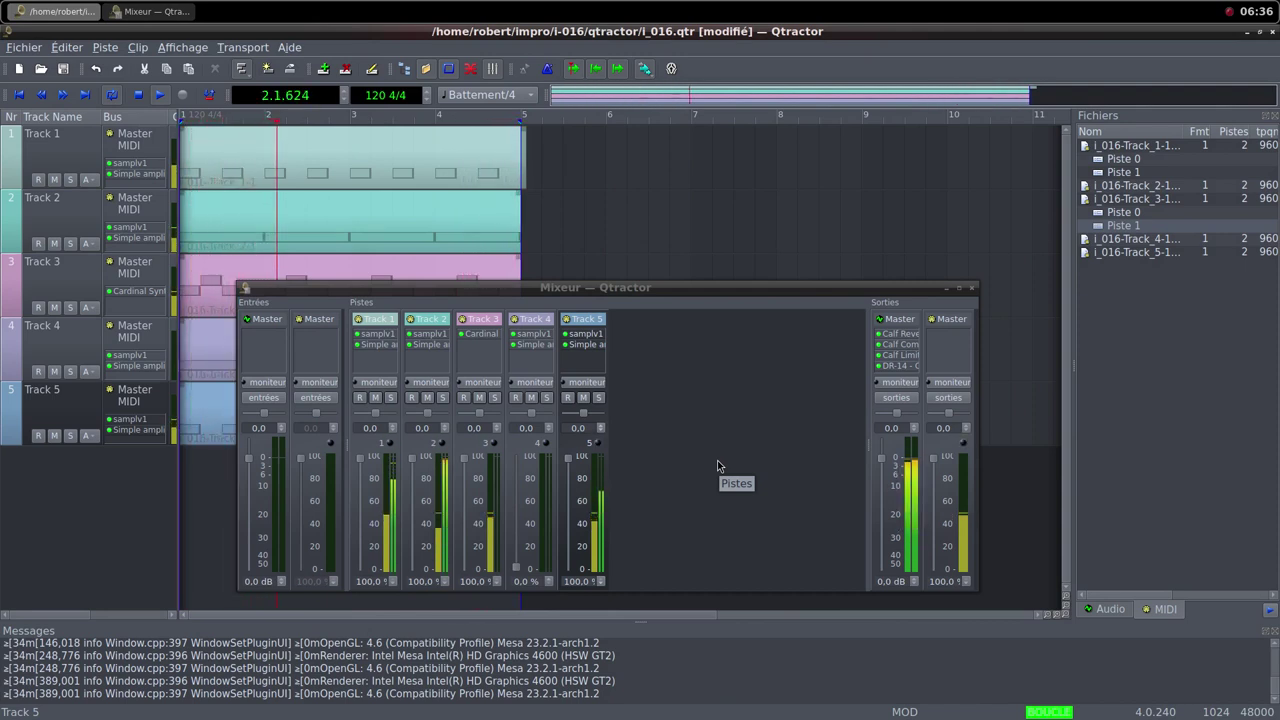
Step: Add the AM pitchshifter plugin to Track 5 after the amplifier and set its pitch shift to 0,250
right_click(591, 363)
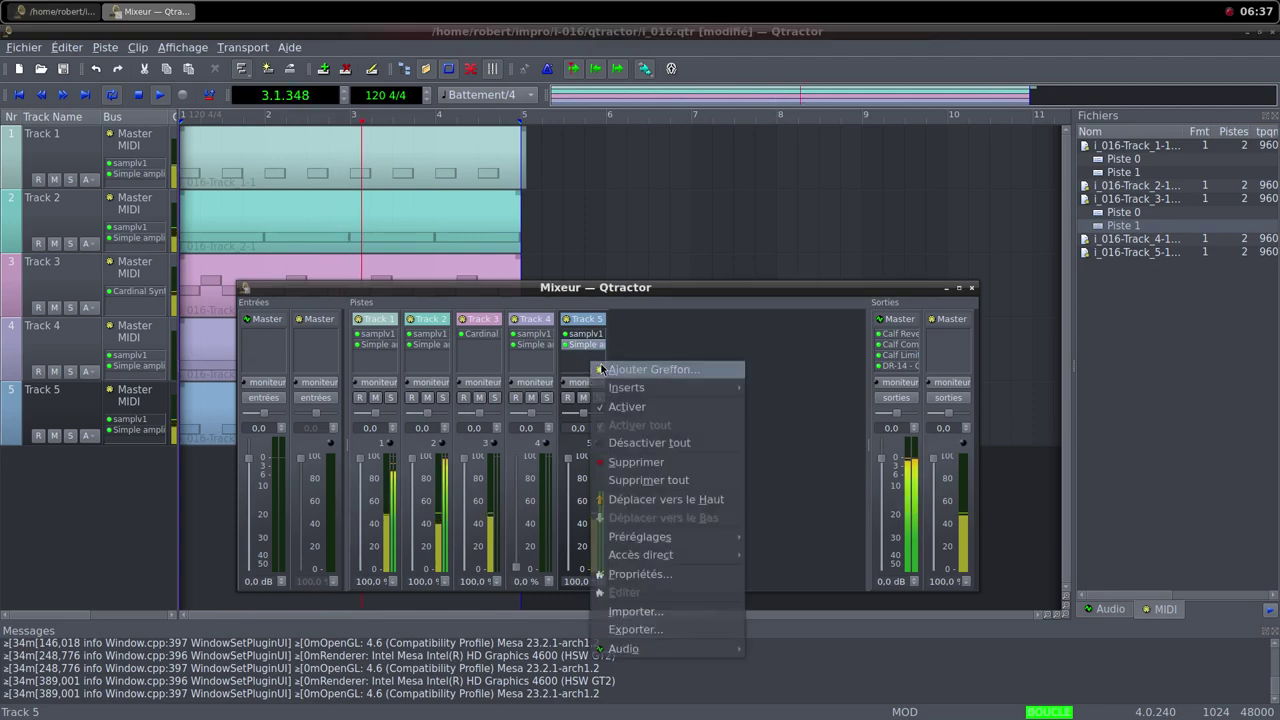
click(645, 371)
text(pit)
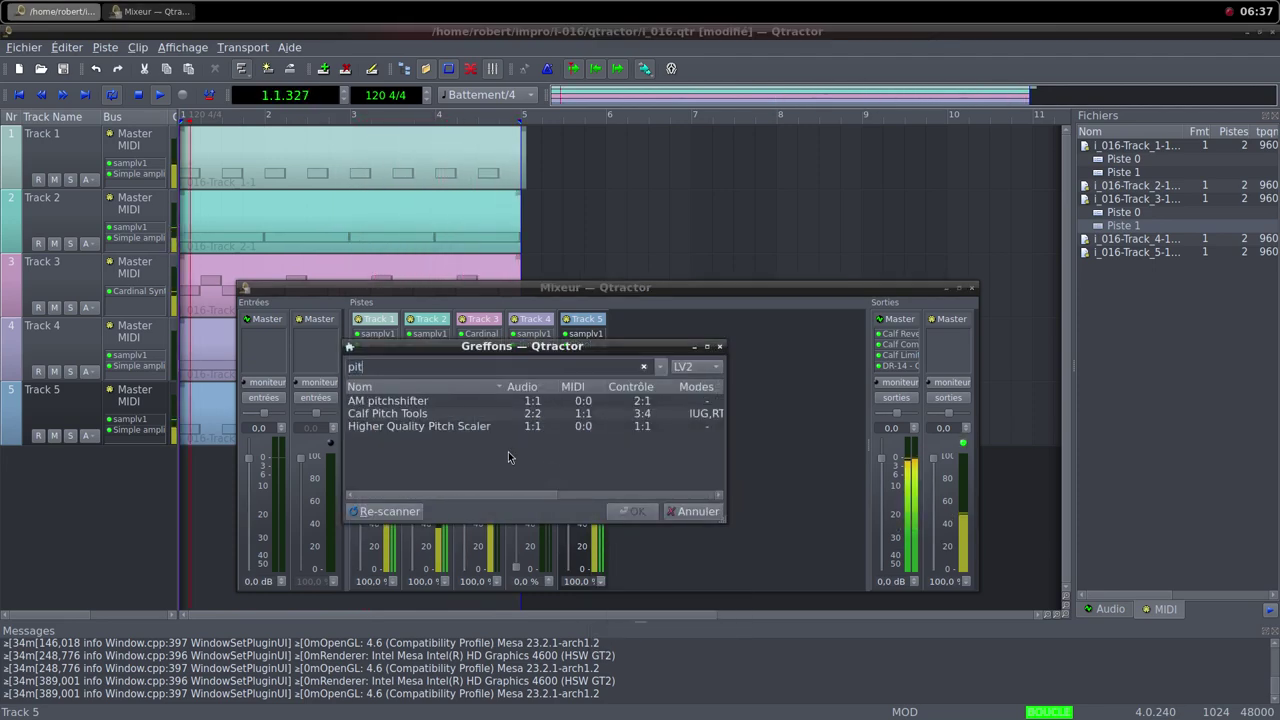
double_click(446, 401)
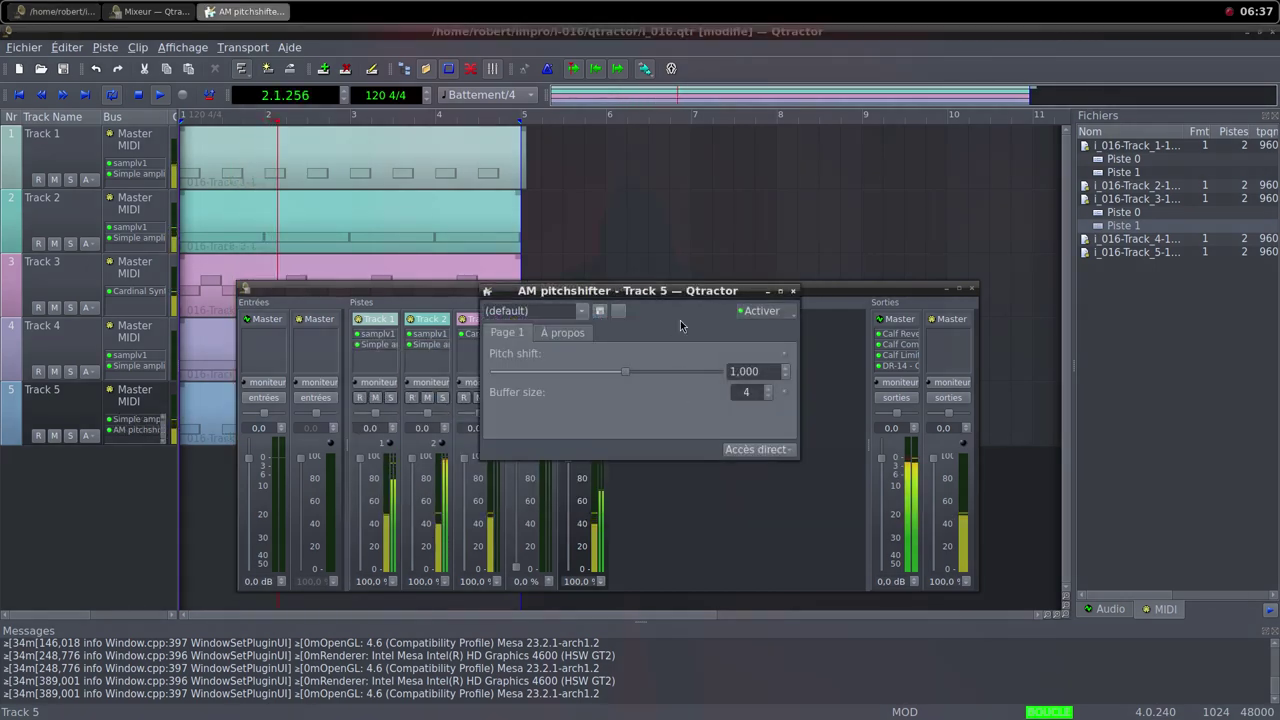
drag(676, 308, 856, 289)
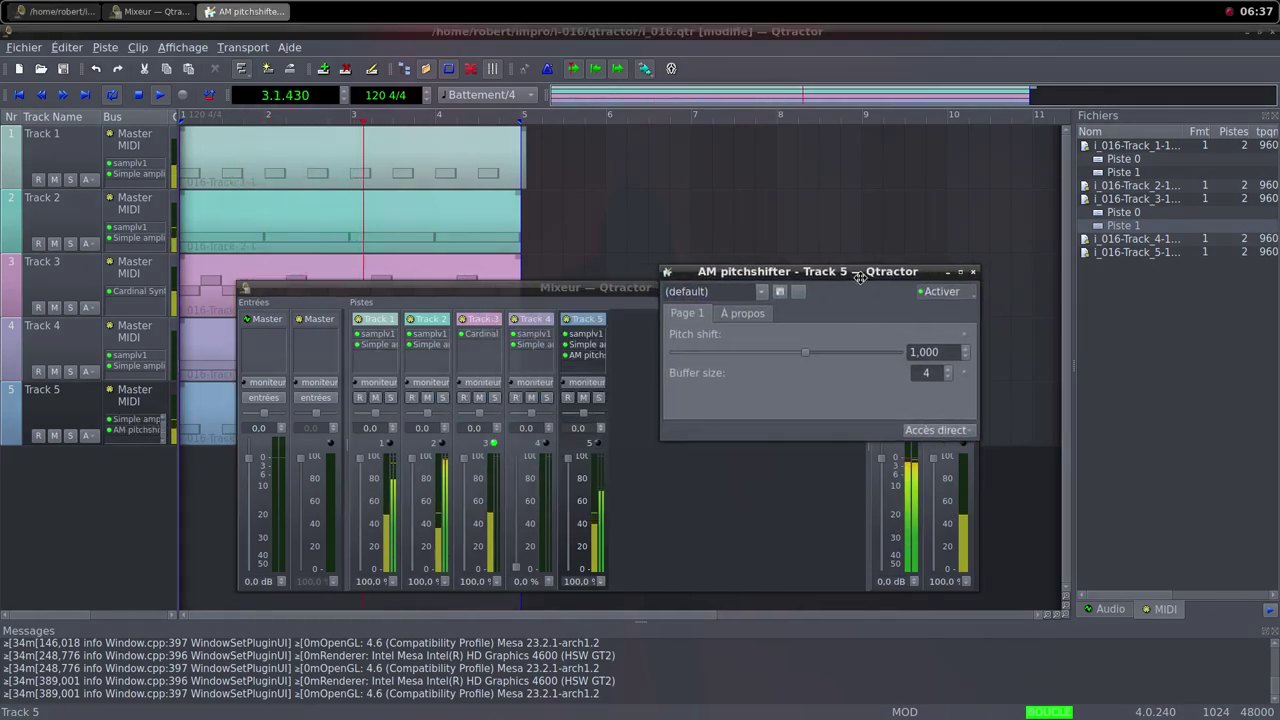
drag(806, 355, 684, 372)
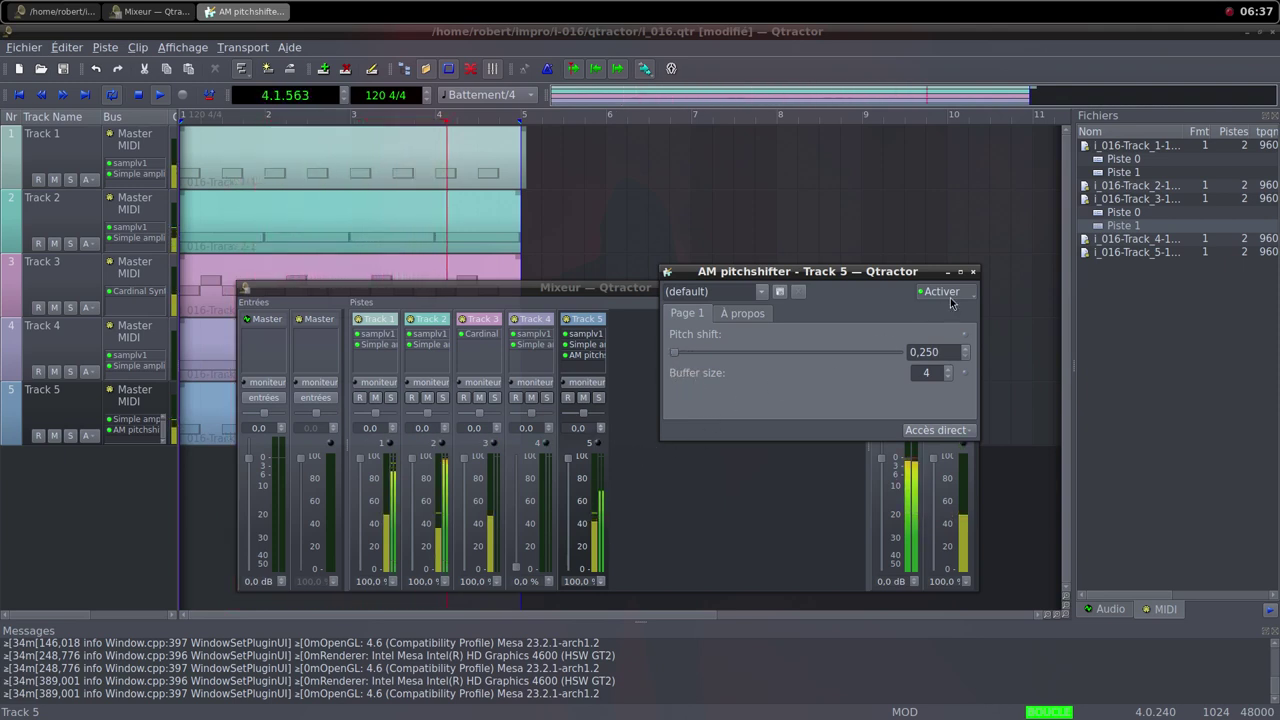
click(973, 271)
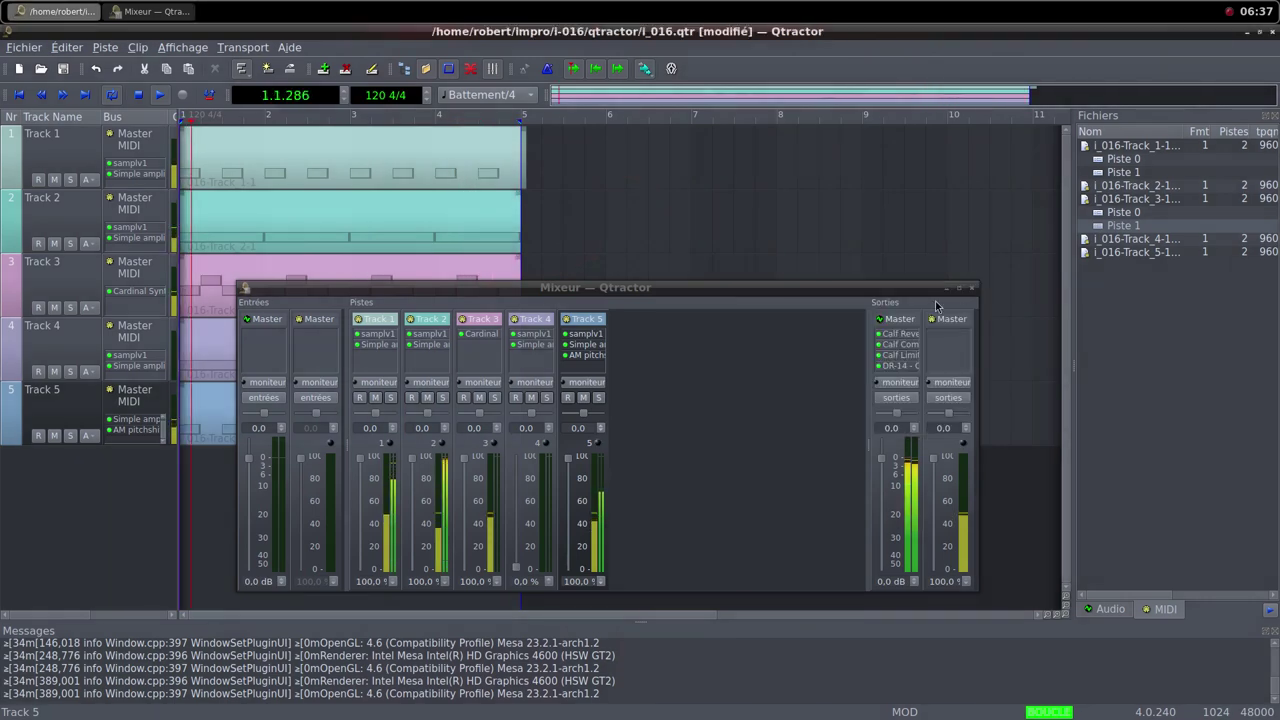
Step: Raise the Host Audio level in Track 3's Cardinal Synth to about -3 dB
double_click(484, 334)
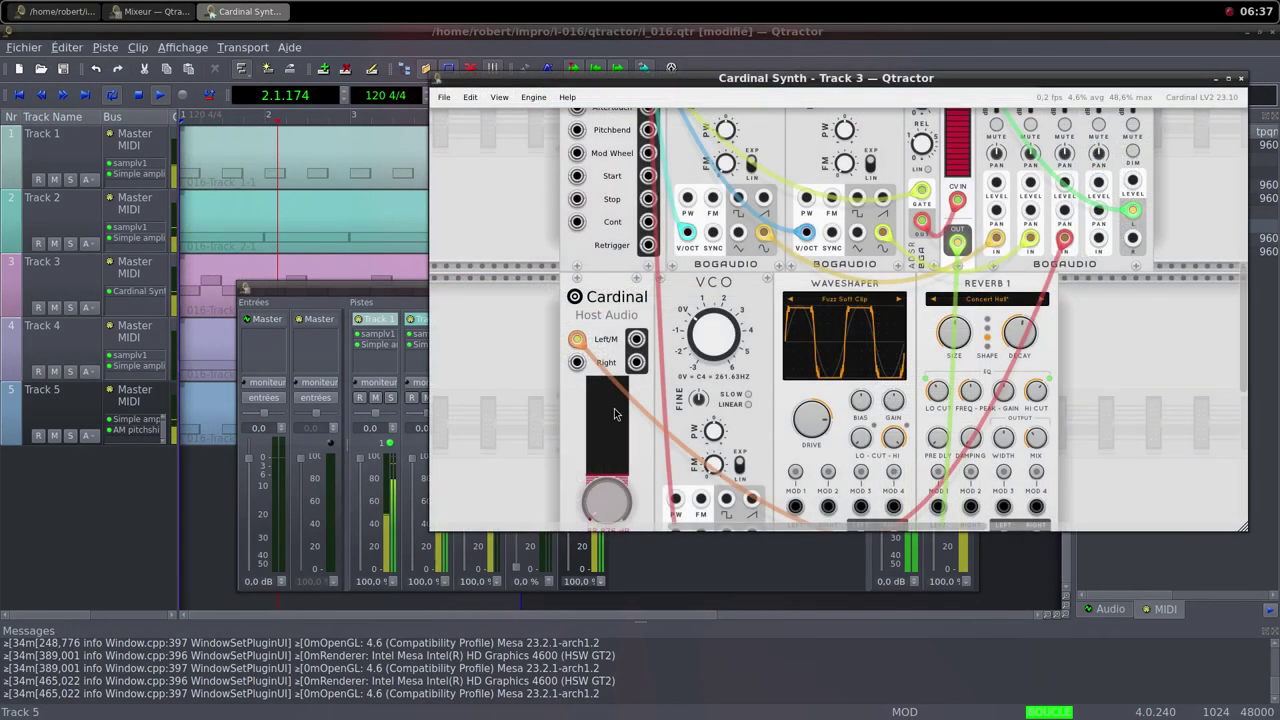
mouse_move(603, 515)
drag(603, 515, 580, 488)
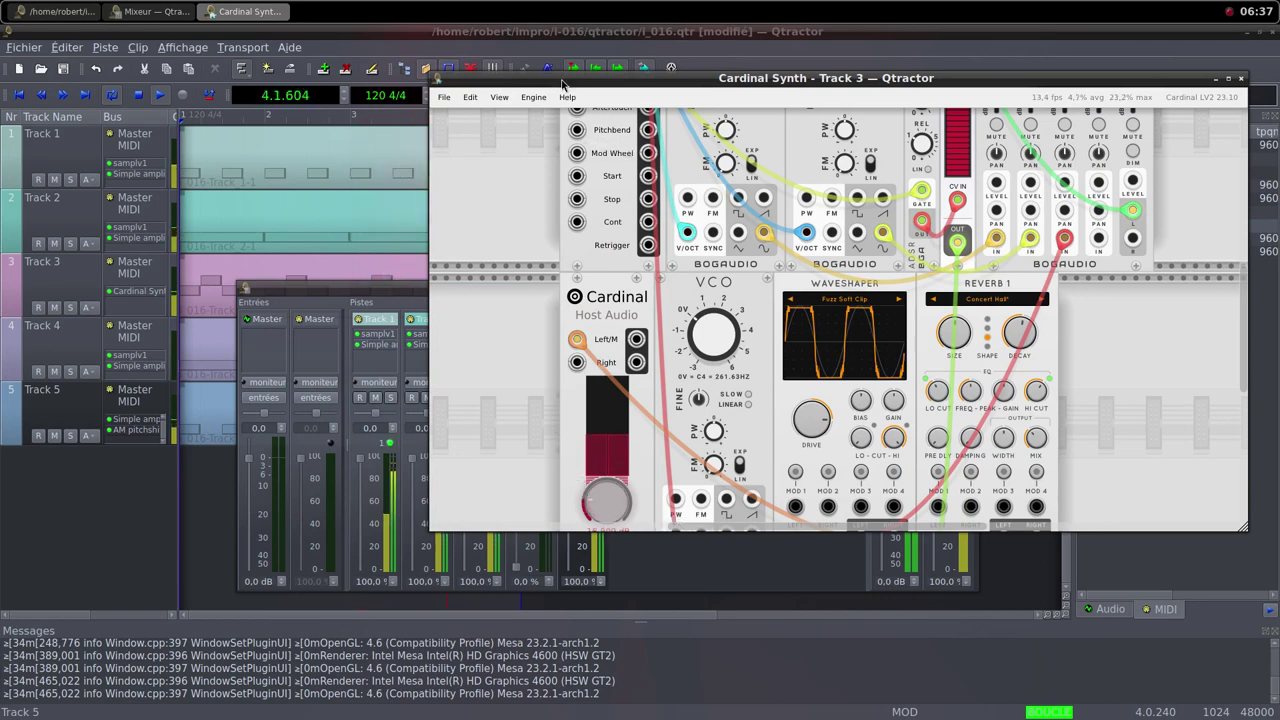
drag(558, 77, 720, 110)
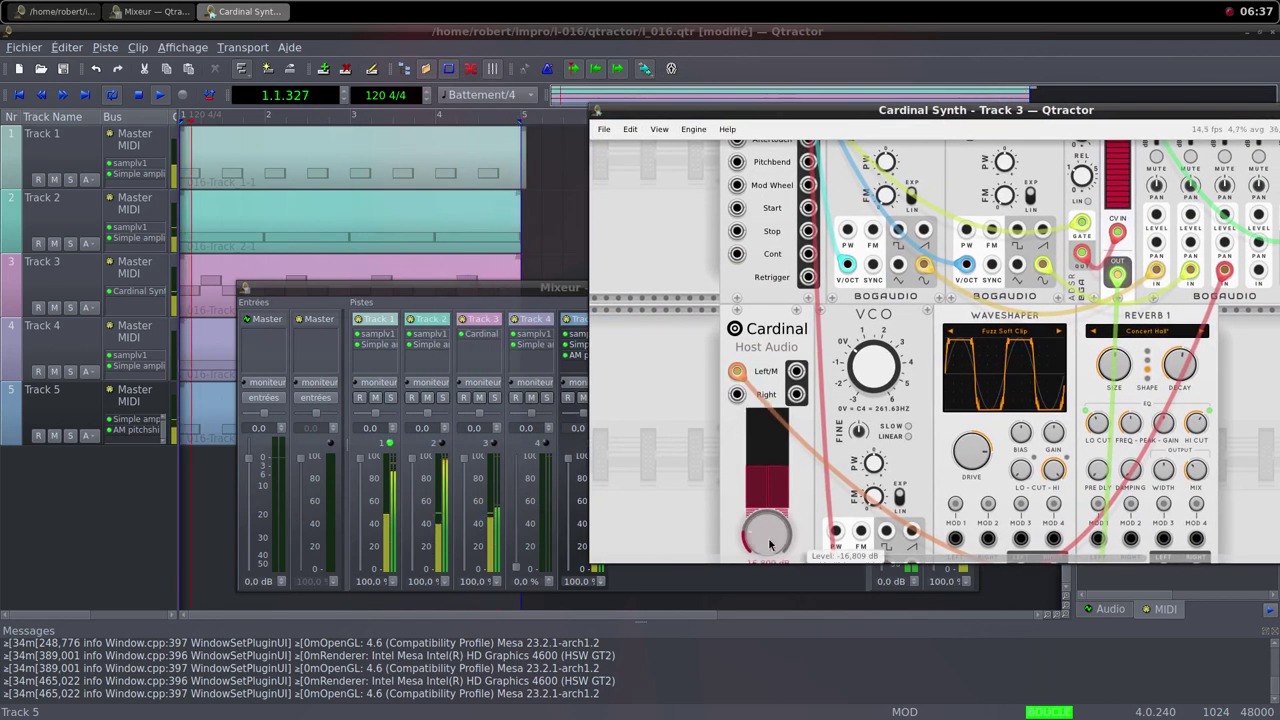
drag(760, 522, 719, 423)
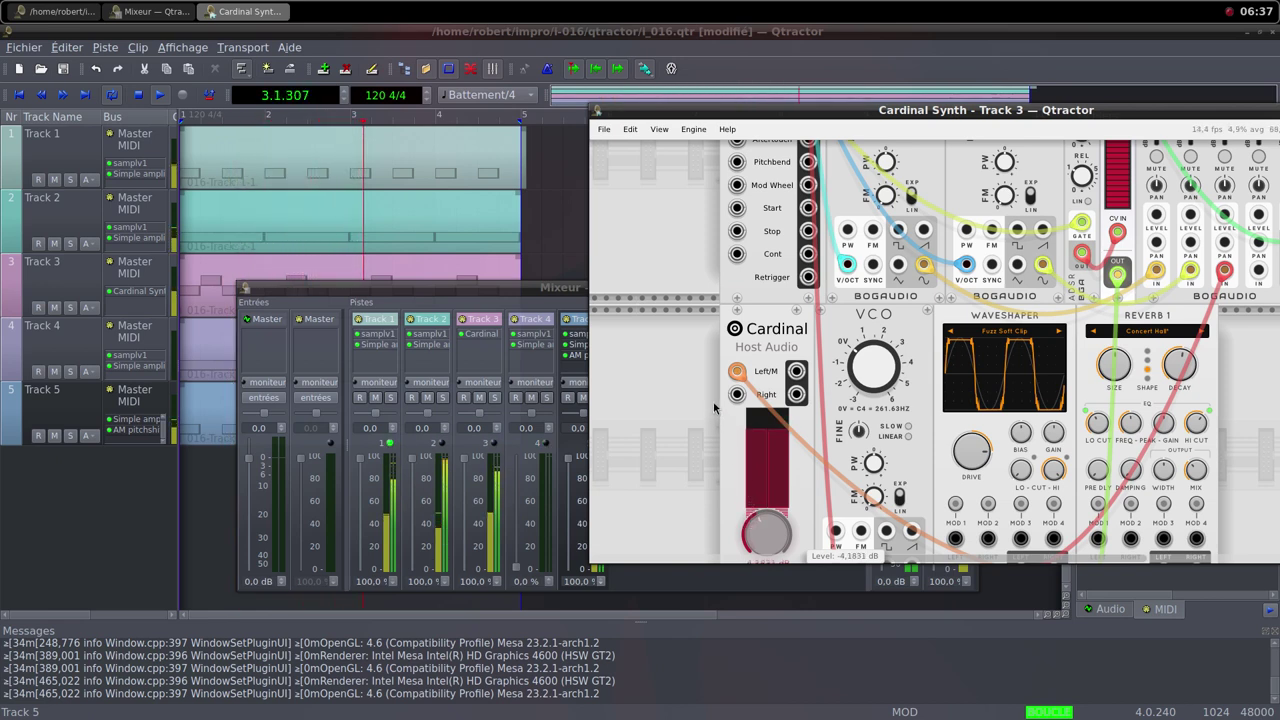
drag(708, 396, 704, 386)
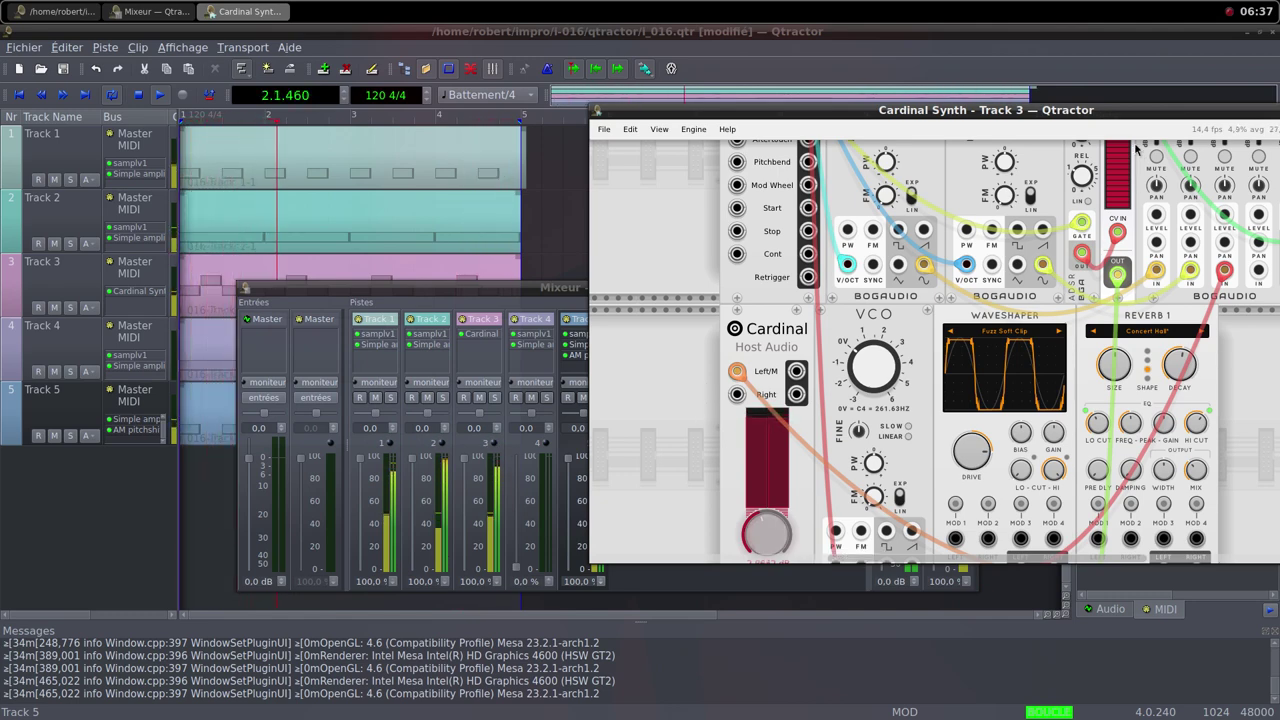
Step: Try a different VCO frequency in Track 3's Cardinal Synth, and close the plugin window
drag(1128, 119, 935, 137)
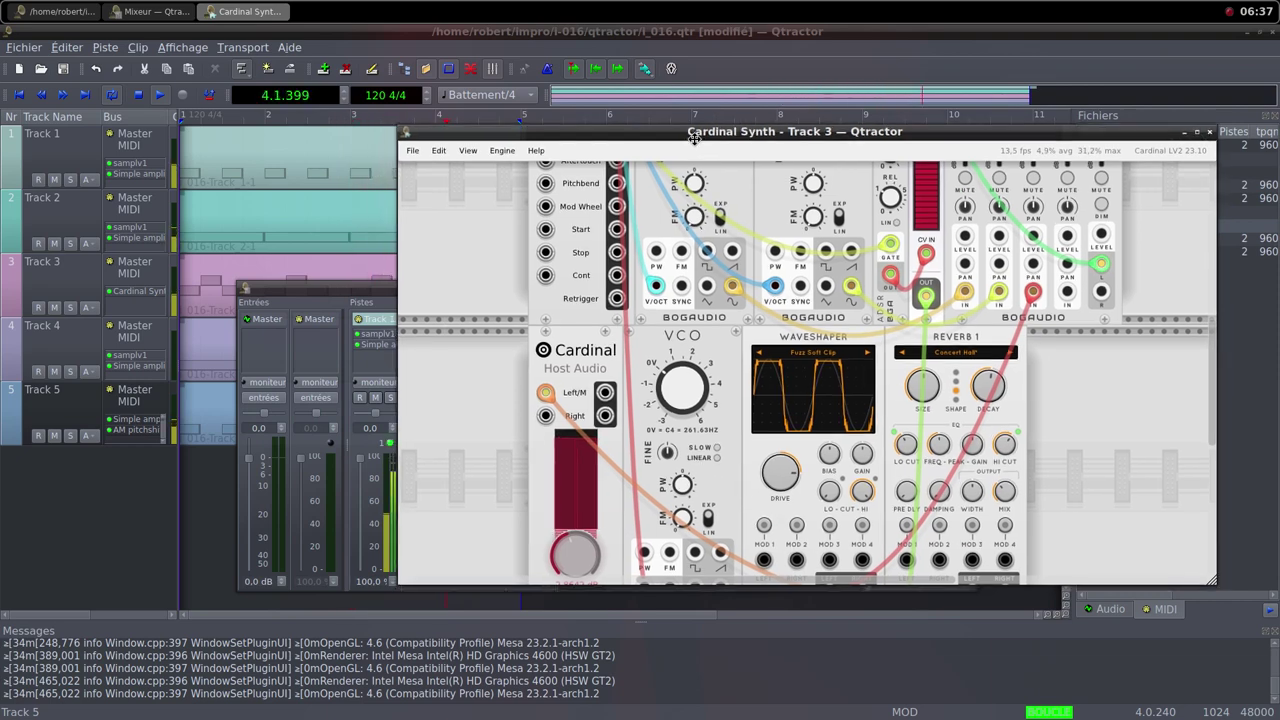
drag(692, 136, 895, 112)
mouse_move(876, 379)
drag(876, 379, 833, 273)
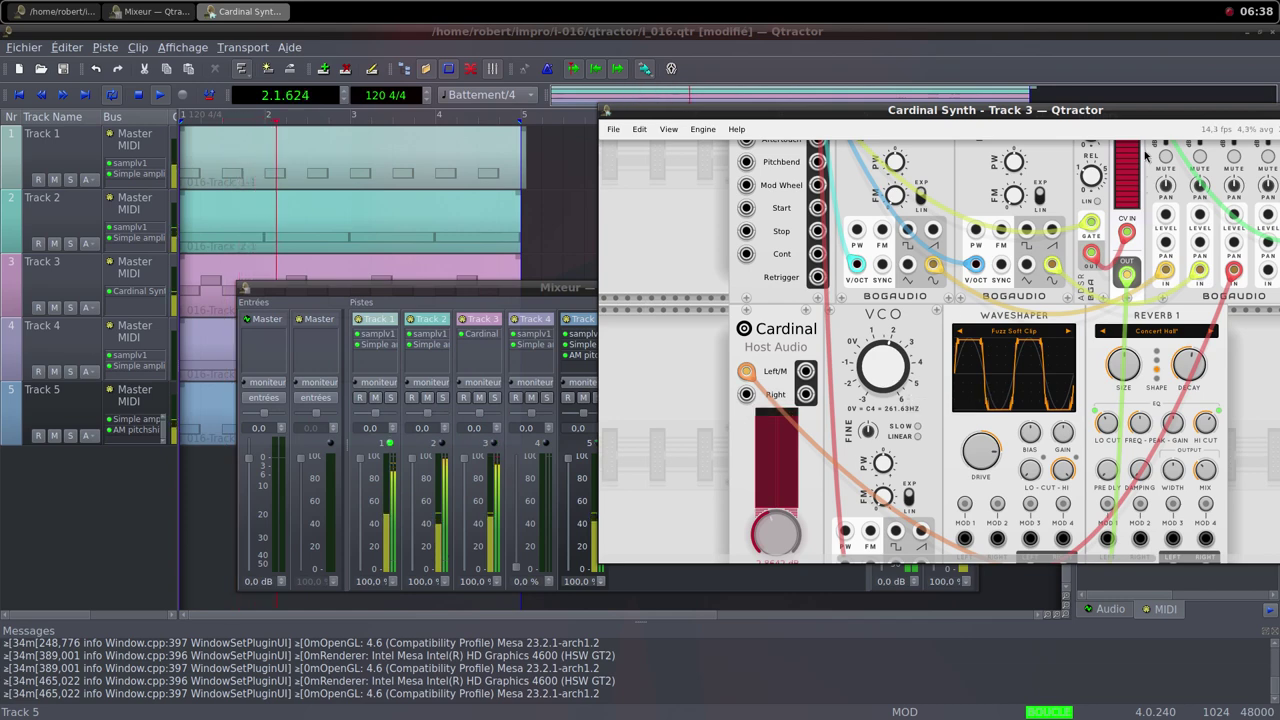
drag(1141, 116, 913, 132)
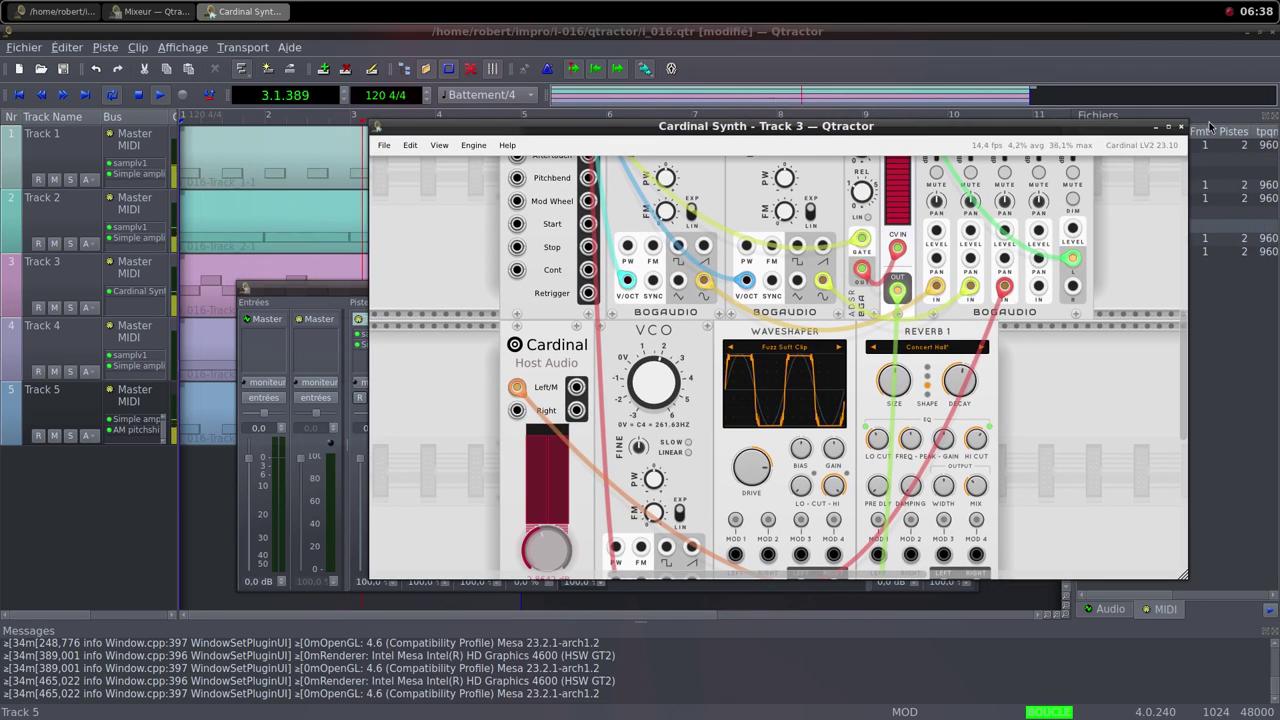
click(1181, 127)
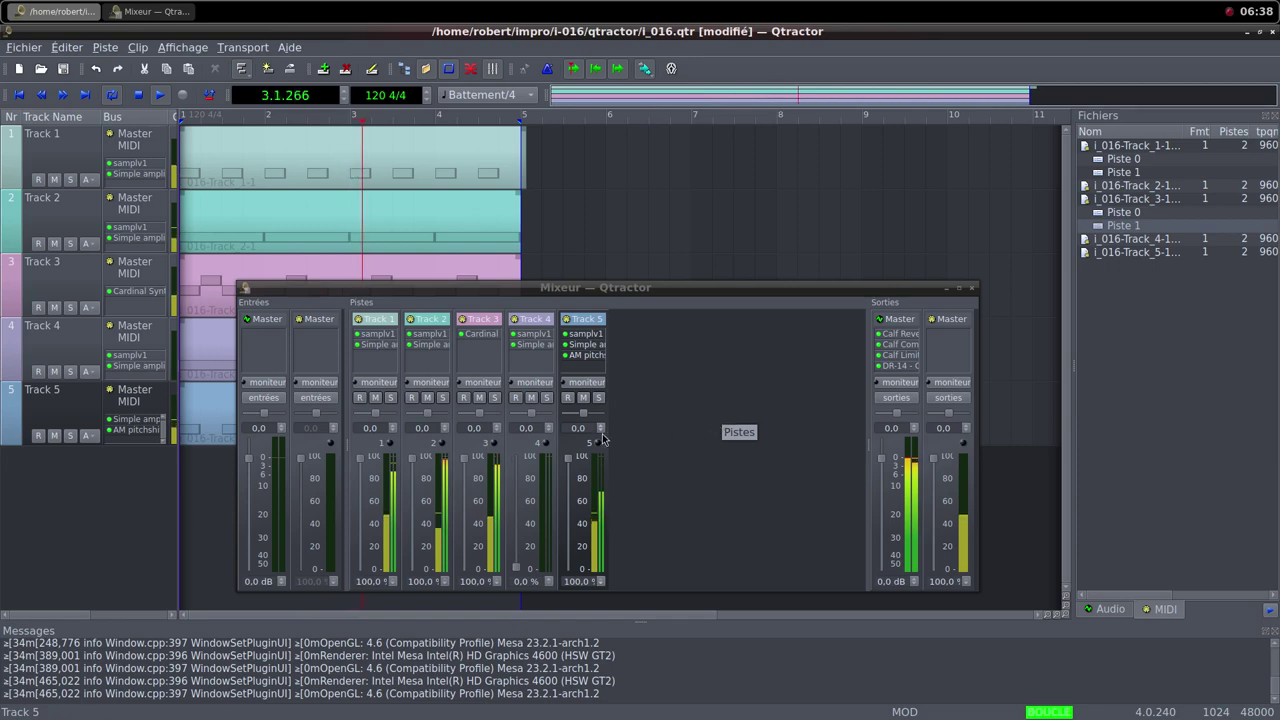
Step: Set the Host Audio level in Track 3's Cardinal Synth to about -4.1 dB and close the plugin window
double_click(480, 333)
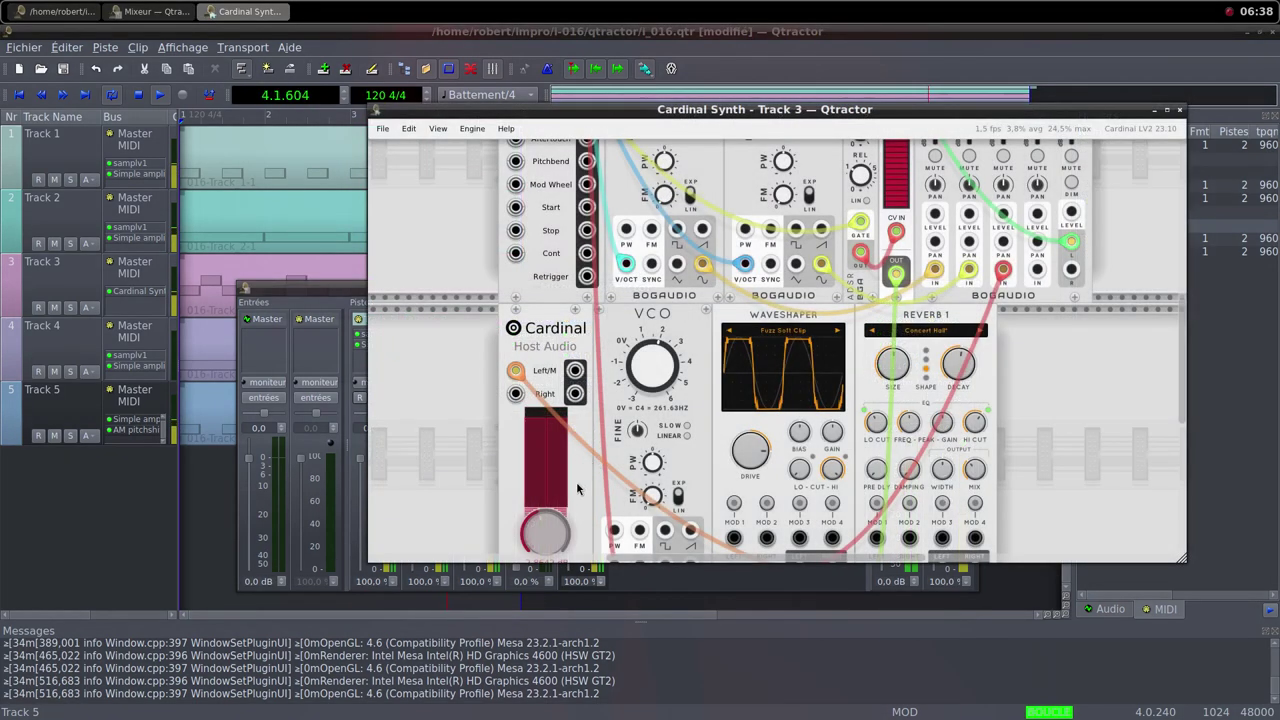
drag(570, 107, 790, 120)
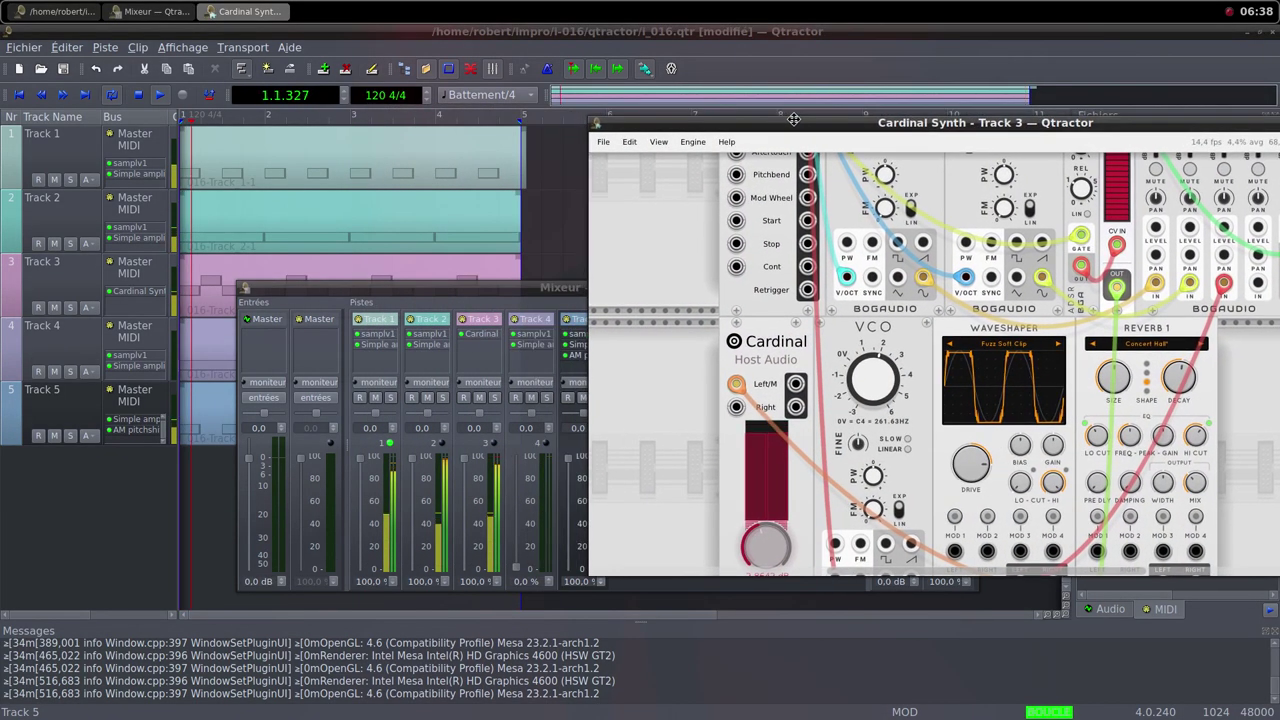
mouse_move(758, 541)
drag(758, 541, 745, 563)
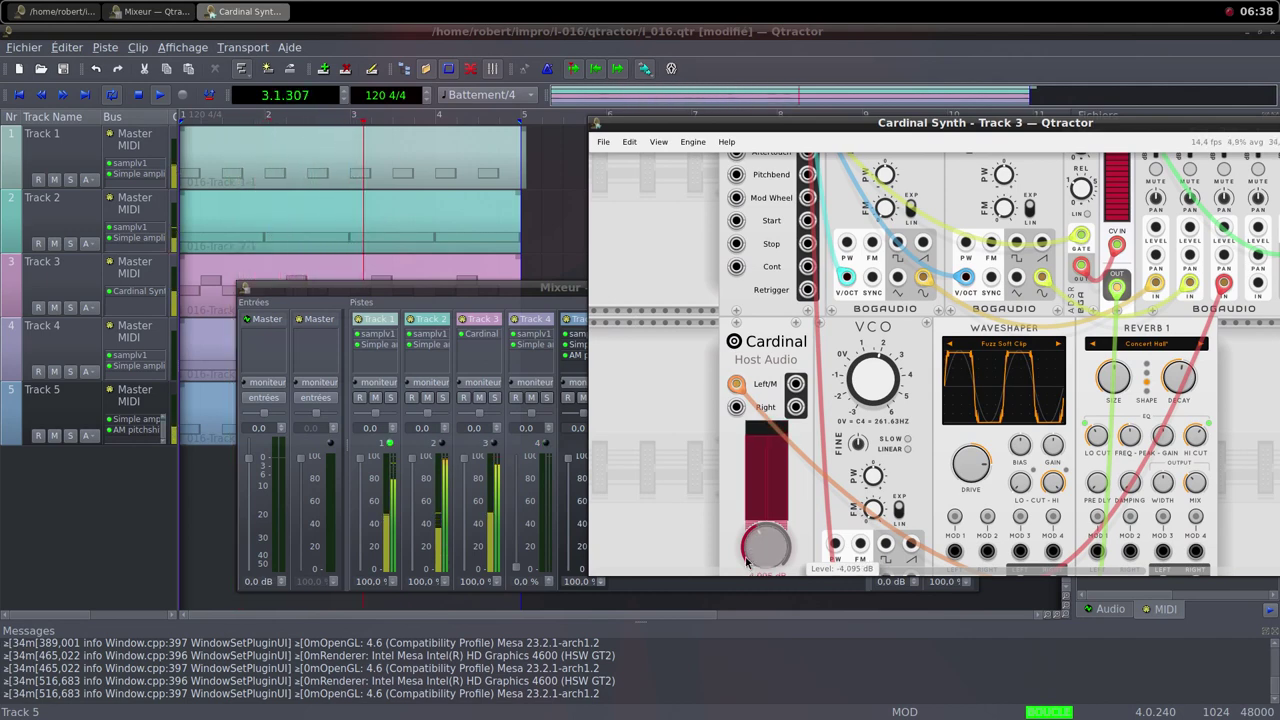
double_click(1047, 133)
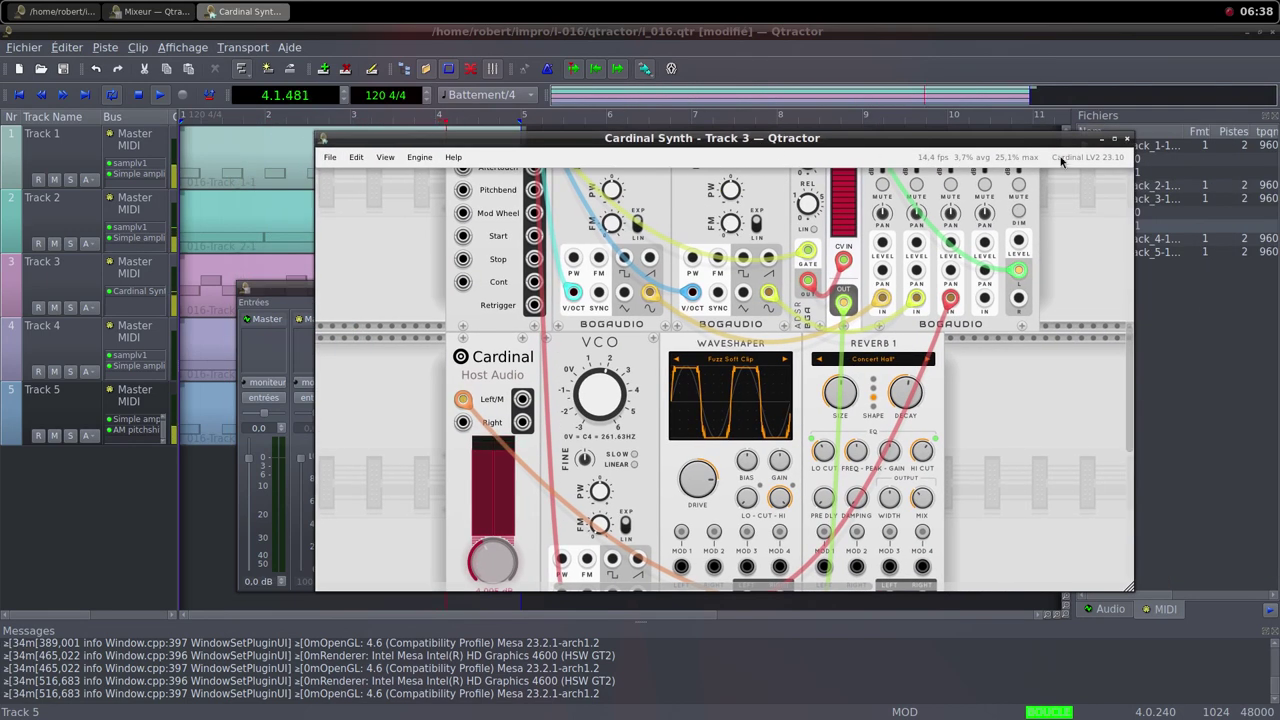
click(1126, 139)
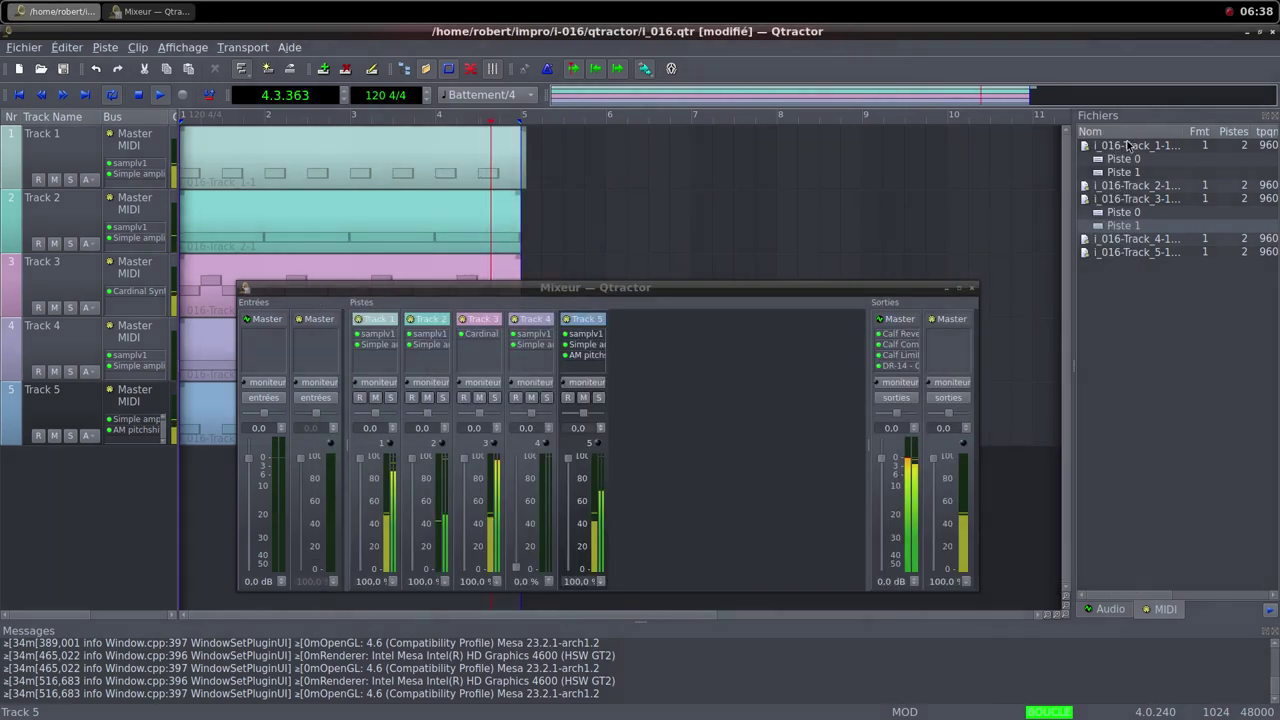
Step: Open the DR-14 meter from the Master output, move it over the mixer, try keeping it always on top, and return to the mixer
double_click(900, 365)
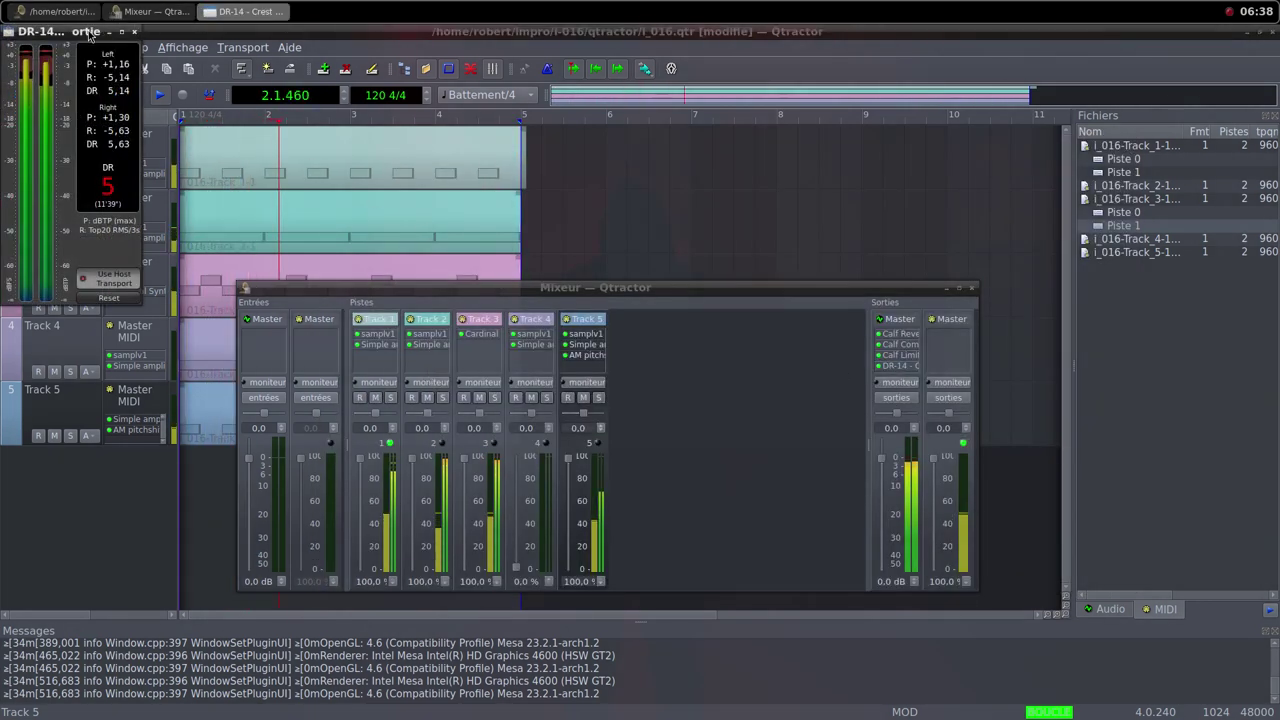
drag(88, 35, 948, 309)
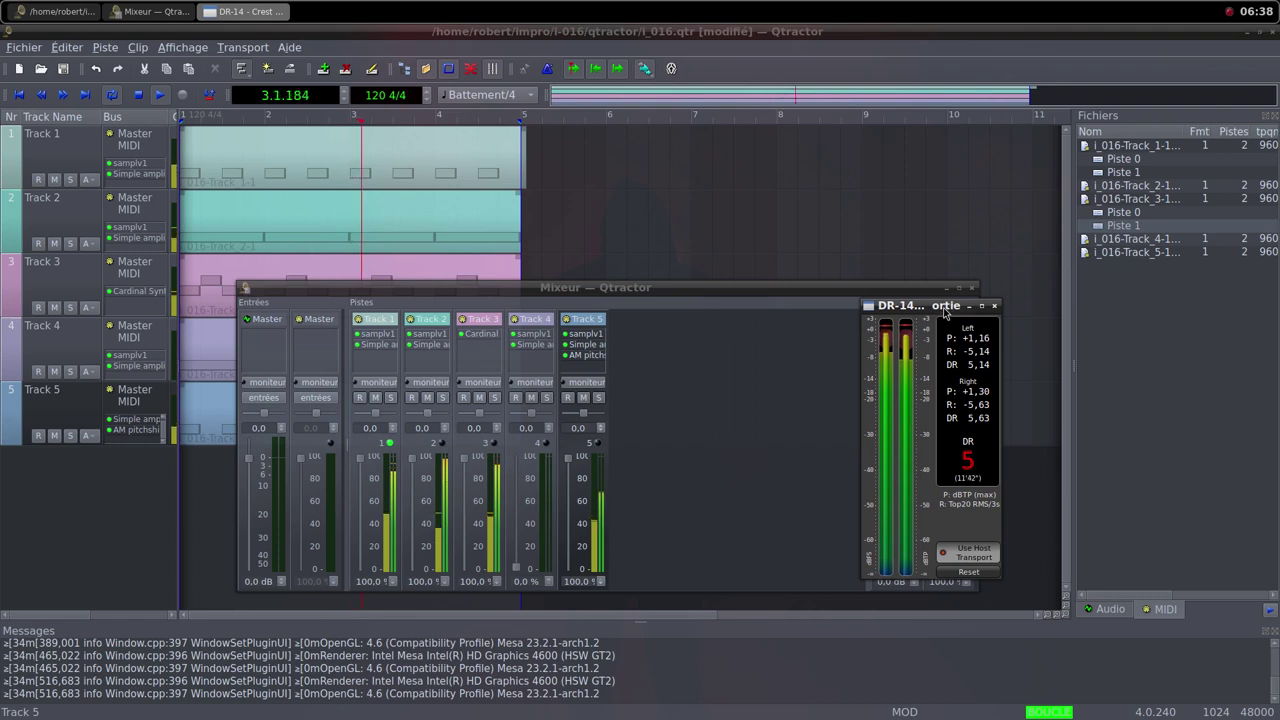
right_click(945, 314)
mouse_move(1000, 330)
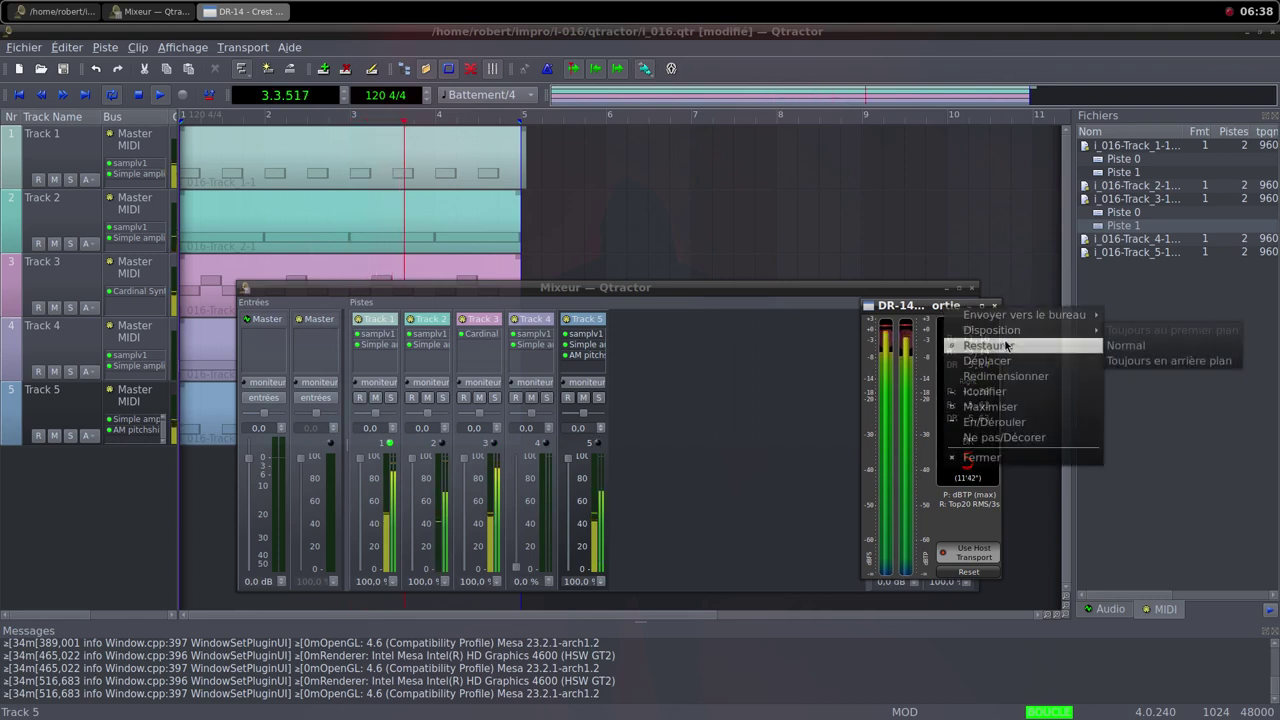
click(1147, 331)
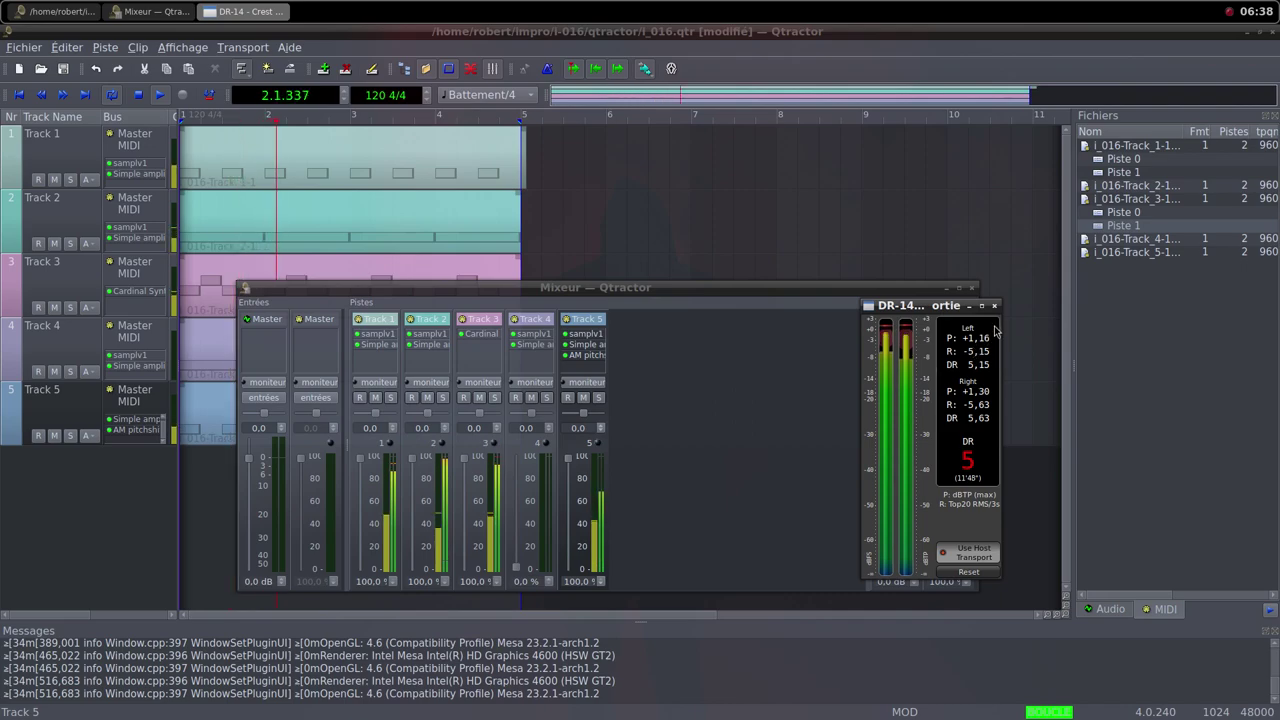
click(746, 290)
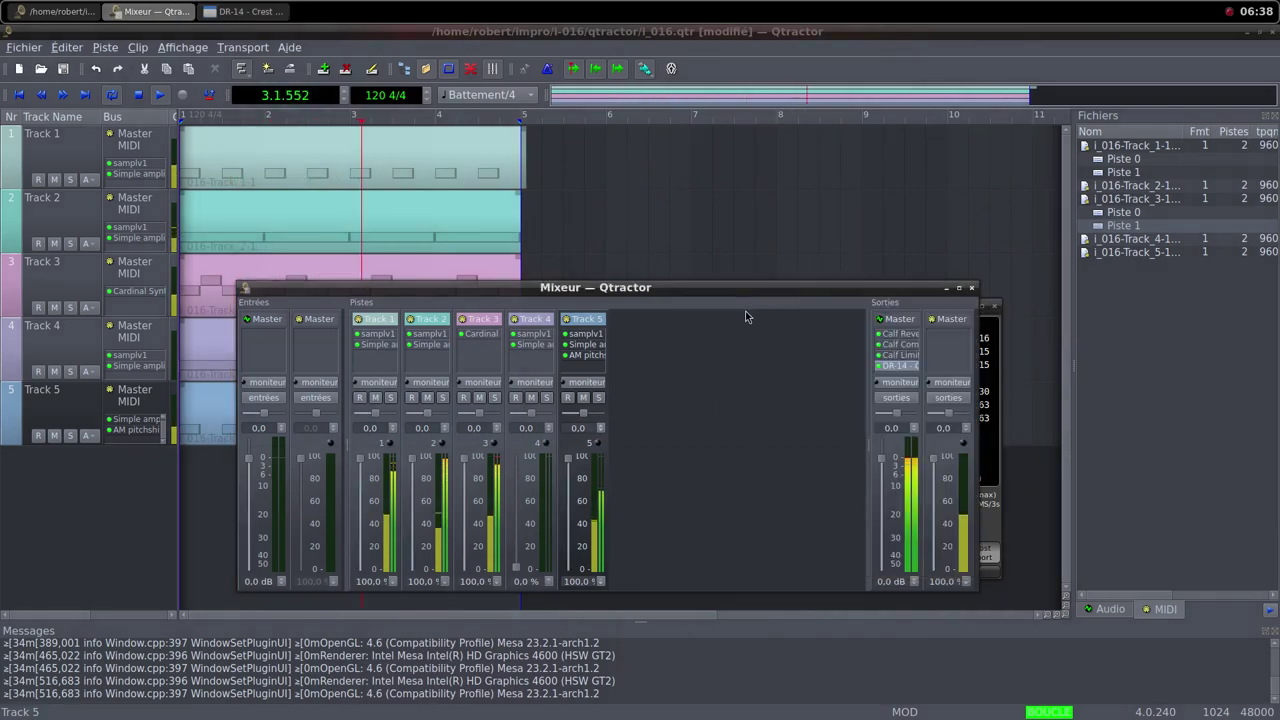
Step: Switch to Firefox, request random Freesound sounds until groan.wav comes up, and save it in the project's samples folder
middle_click(682, 8)
click(740, 24)
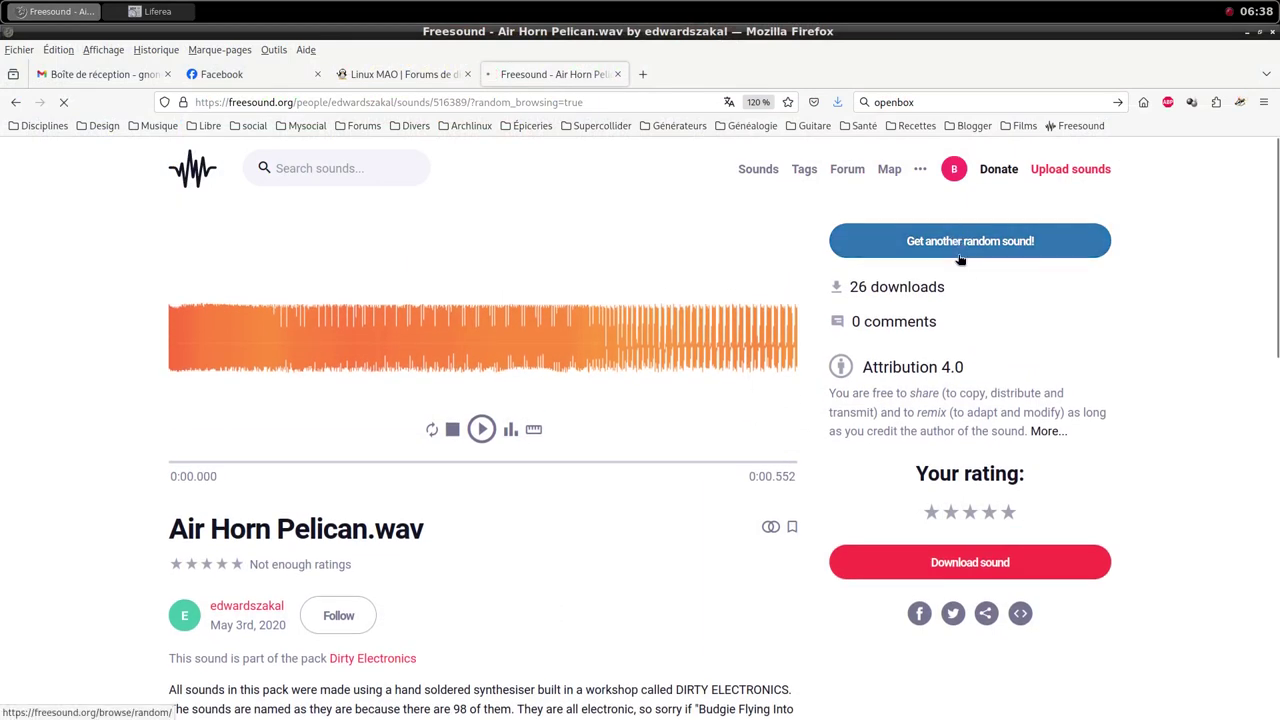
click(960, 258)
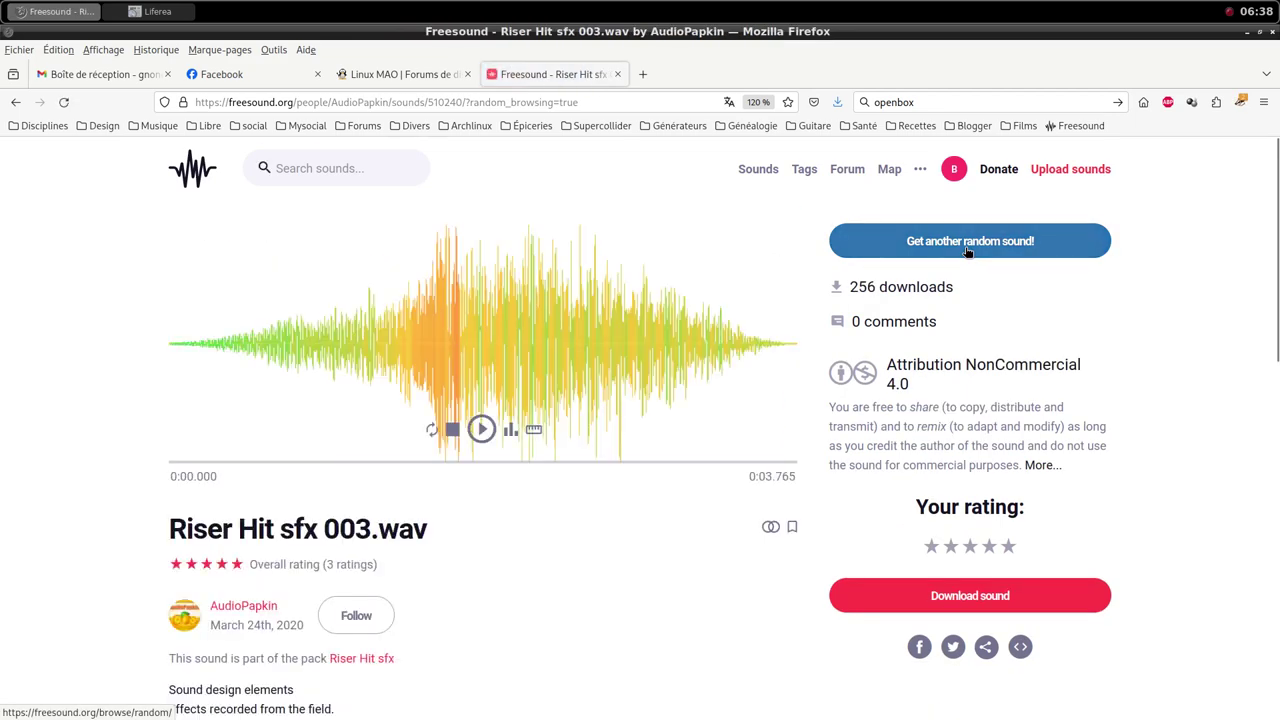
click(967, 251)
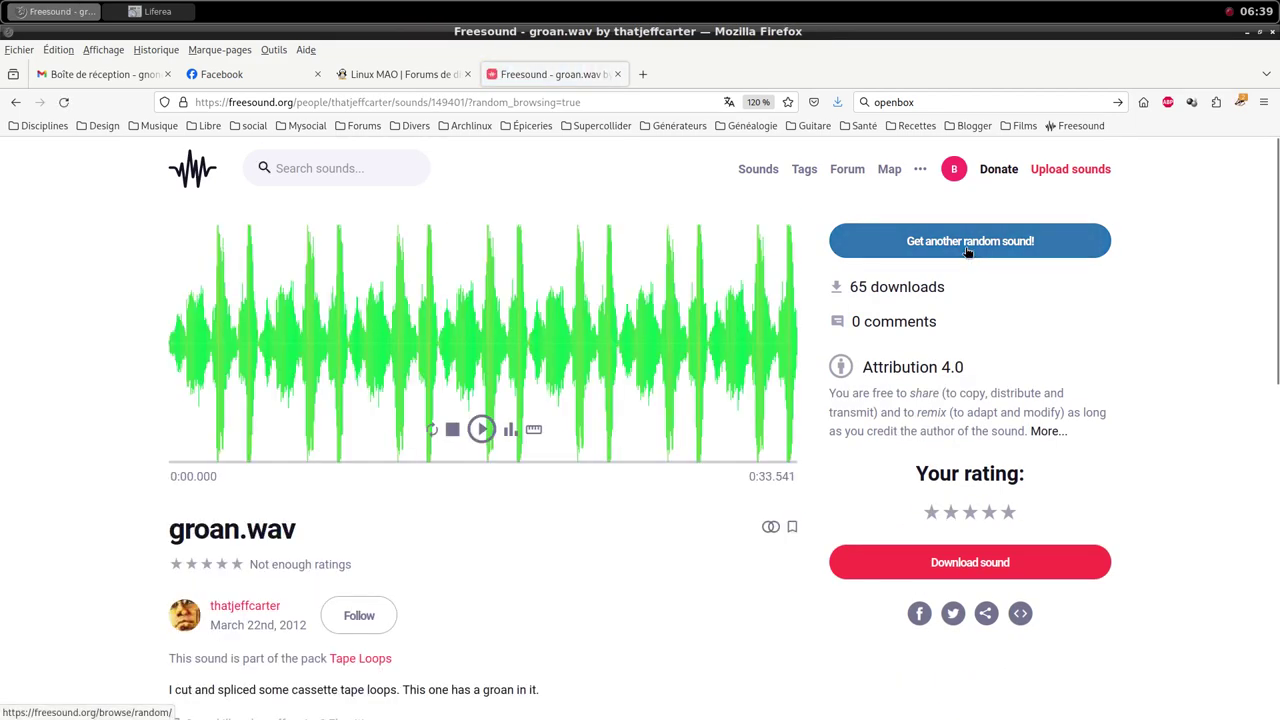
scroll(689, 506, down, 2)
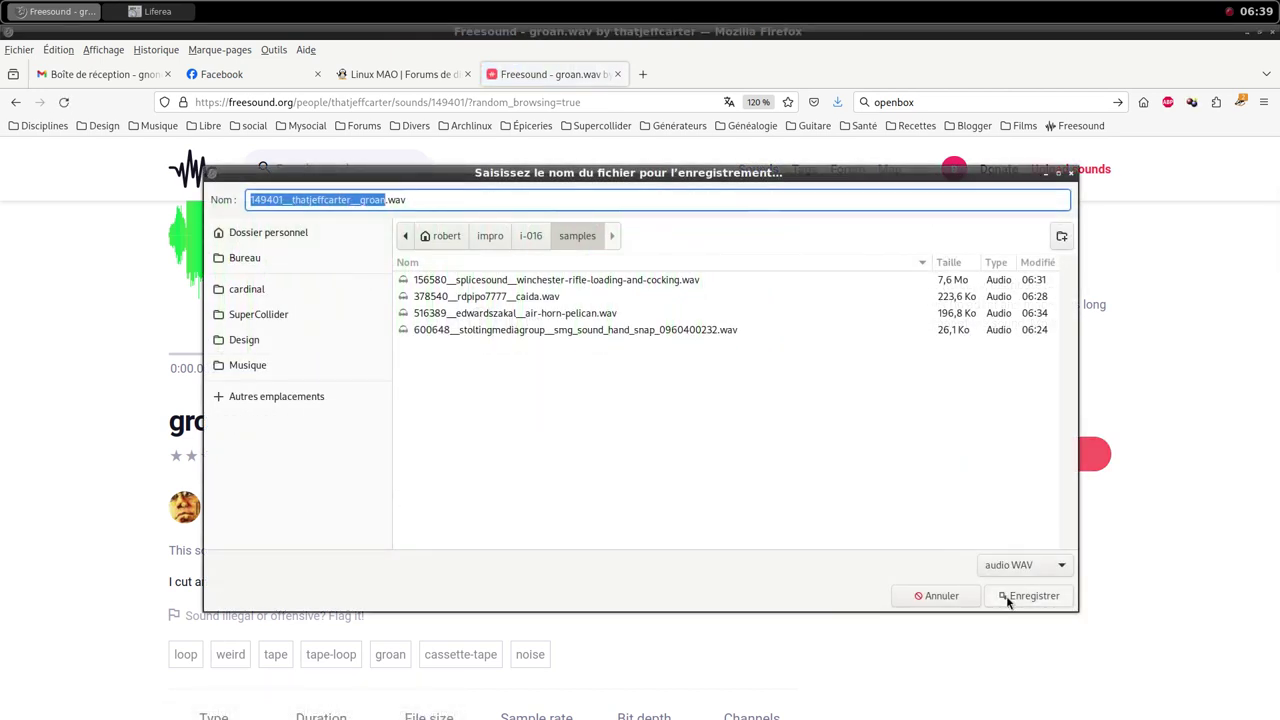
click(1030, 596)
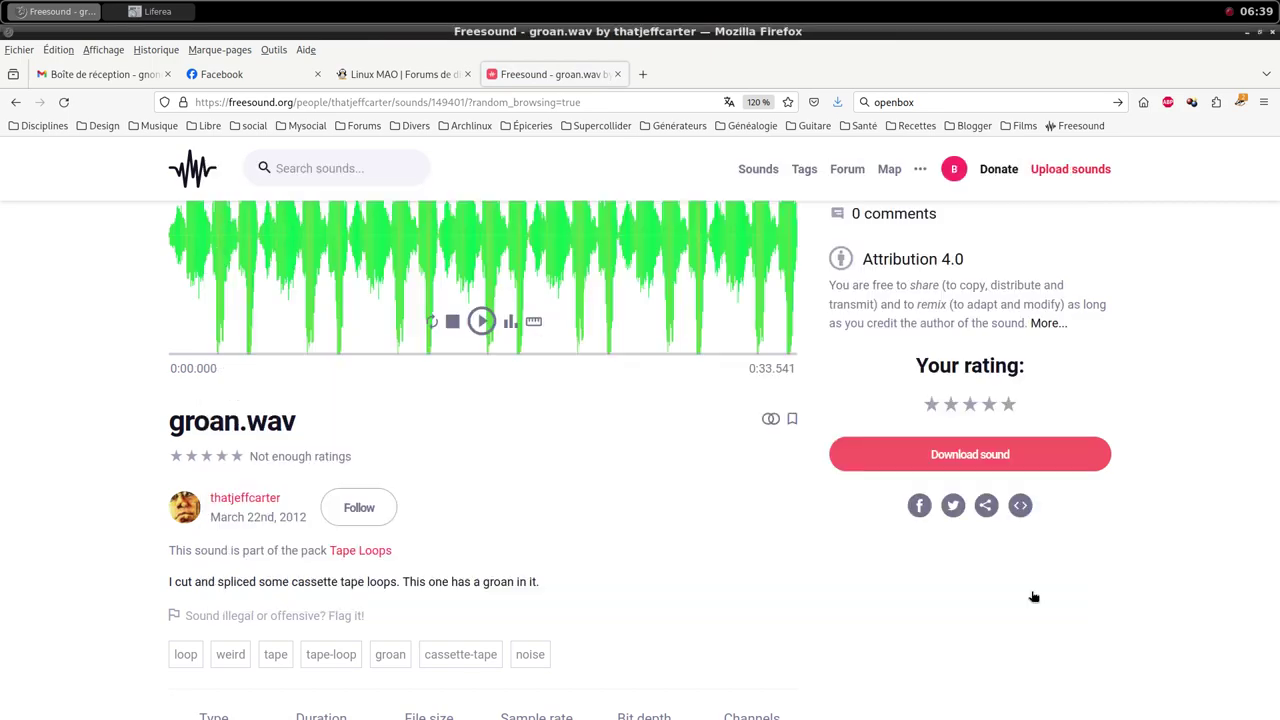
Step: Switch to Qtractor, set the lower VCO's frequency in Track 3's Cardinal Synth to about 133 Hz, and close the plugin window
middle_click(872, 6)
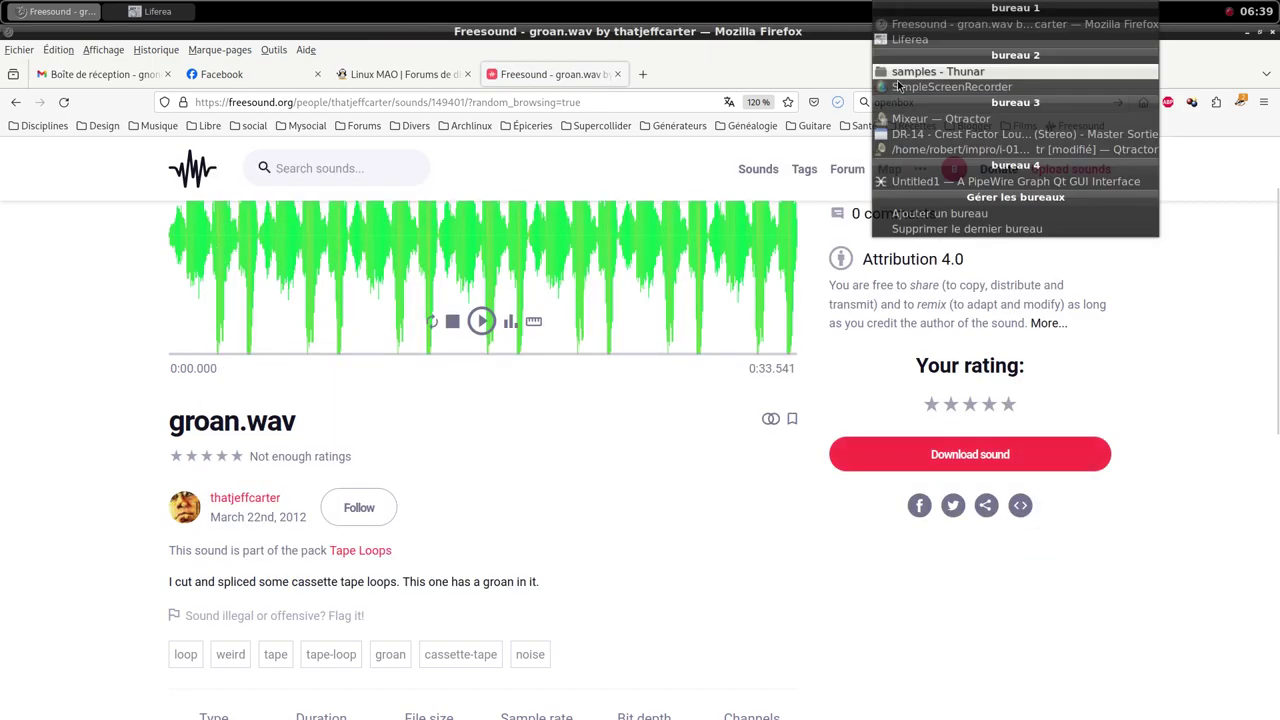
click(912, 119)
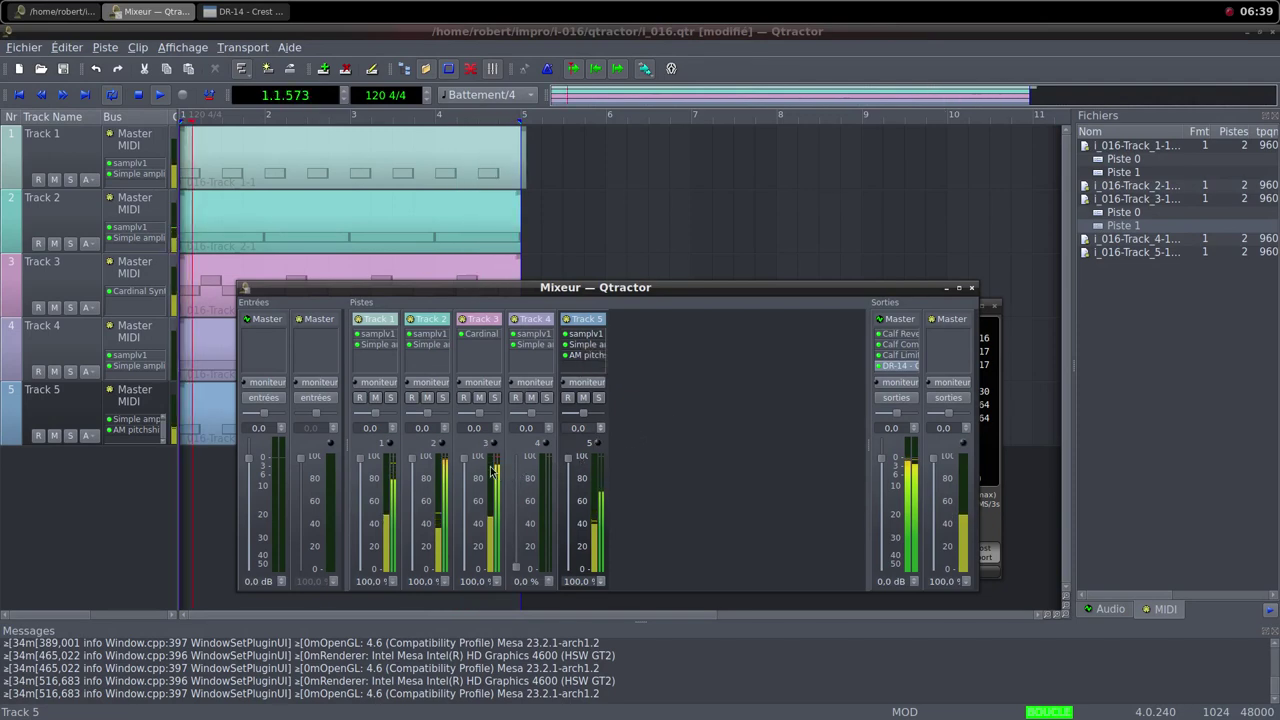
double_click(479, 338)
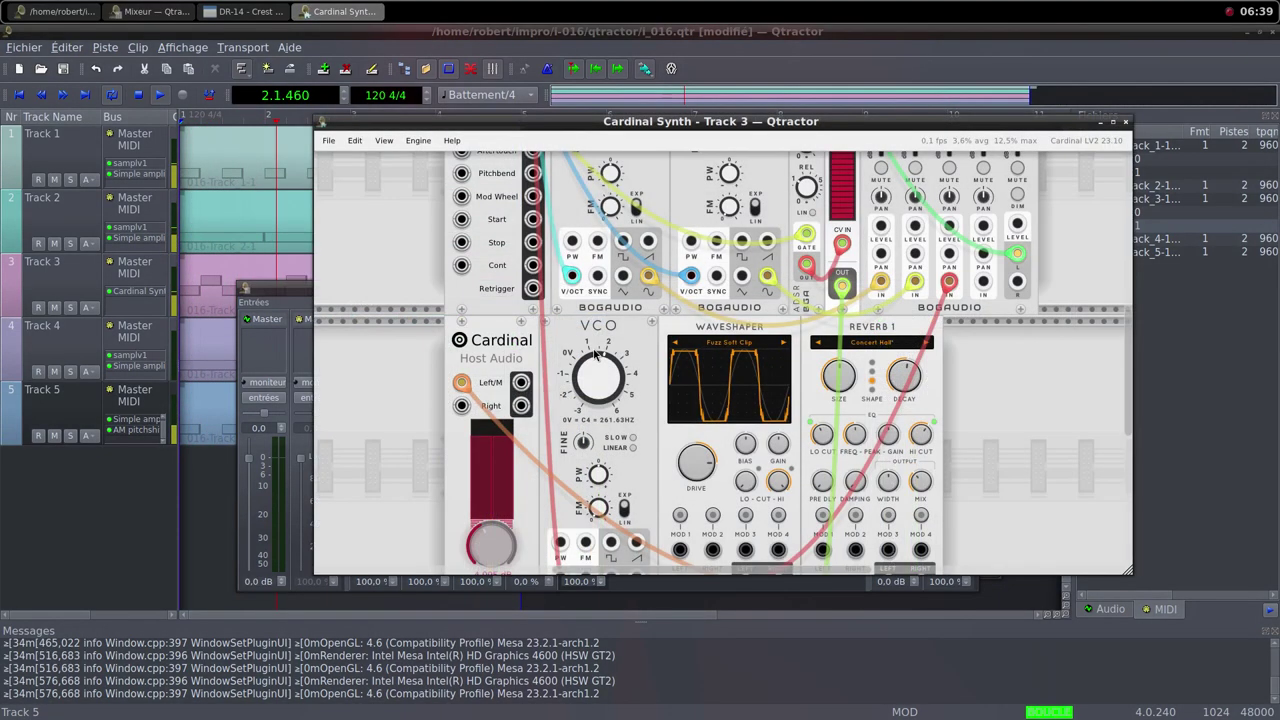
mouse_move(587, 371)
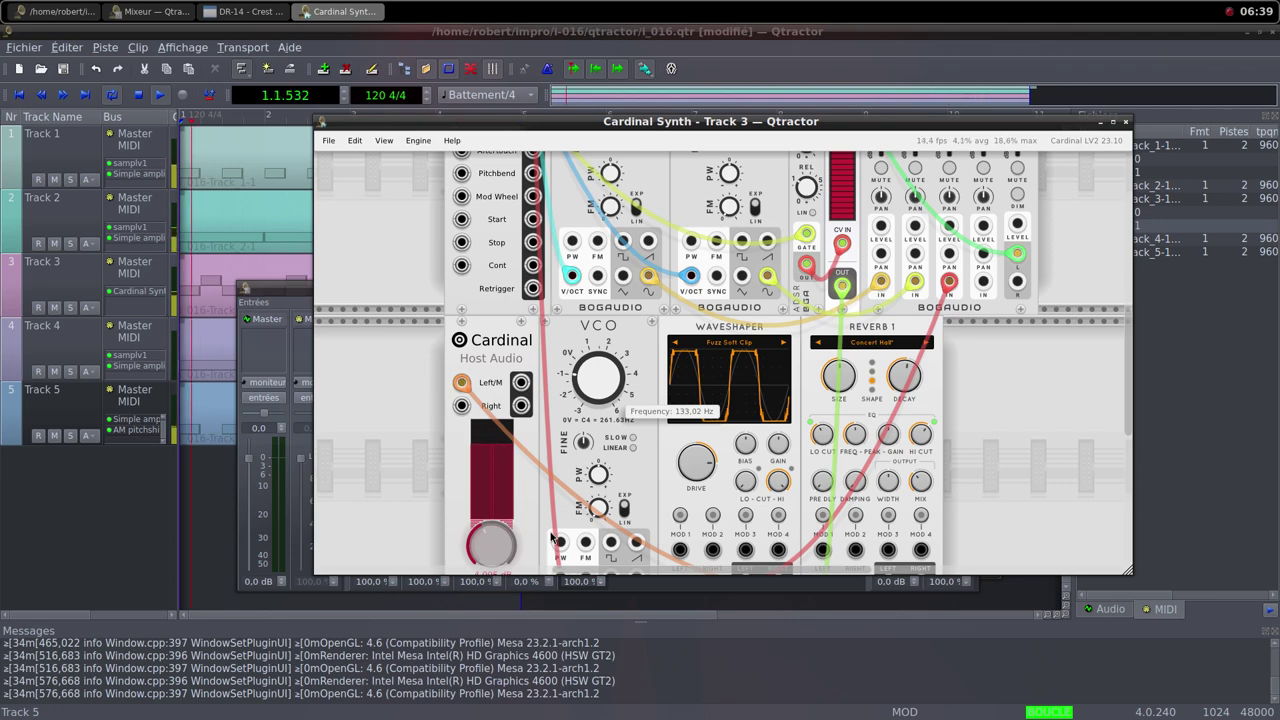
click(1126, 122)
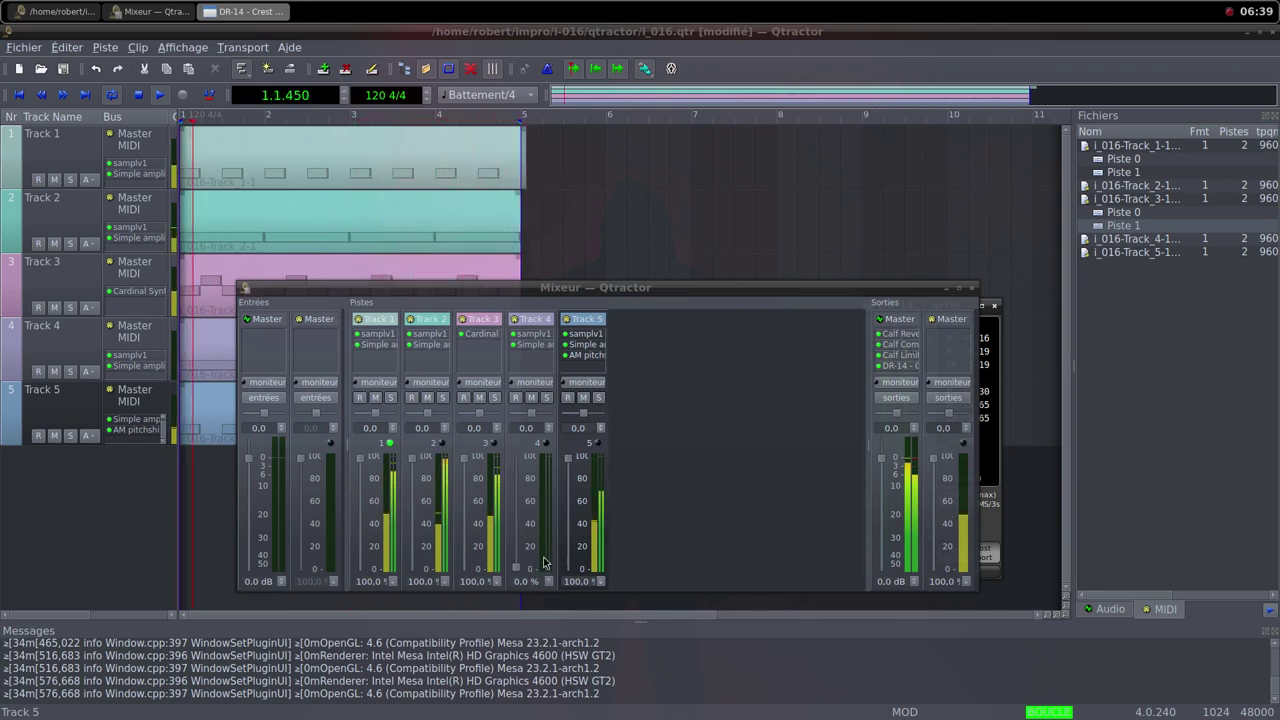
Step: Create a new MIDI track named Track 6 and add the samplv1 sampler to its plugins
right_click(690, 407)
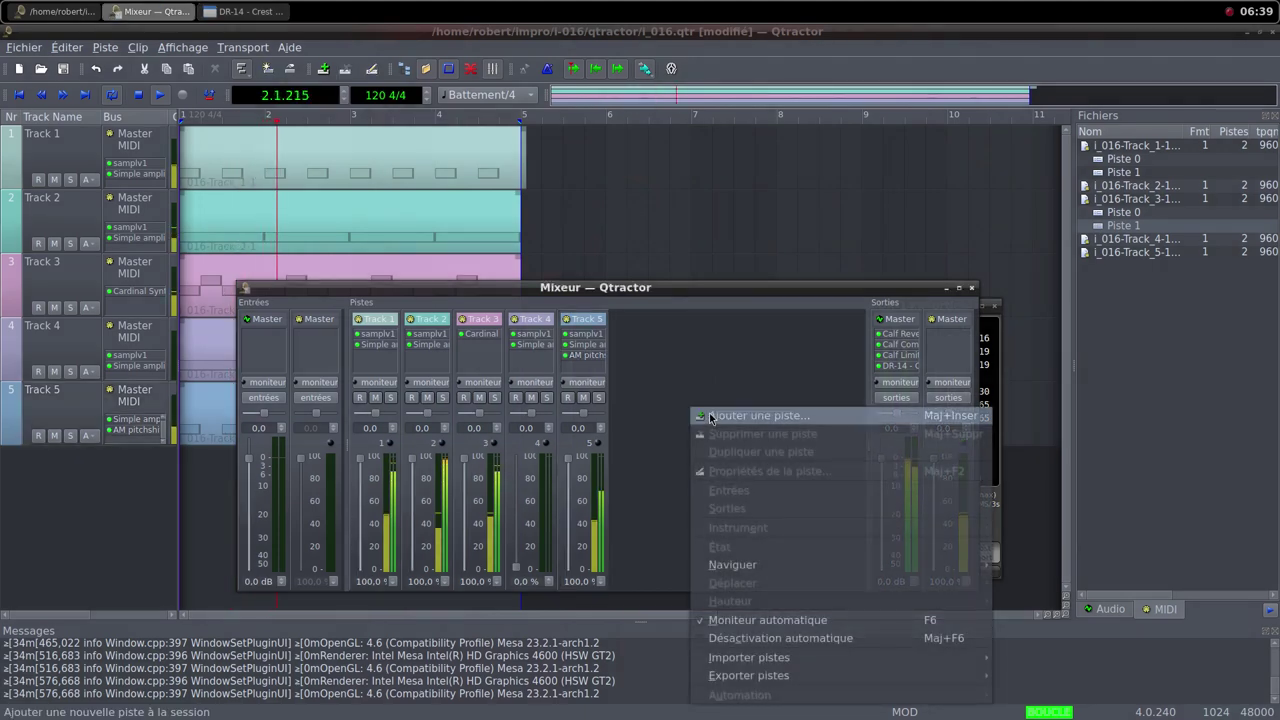
click(720, 418)
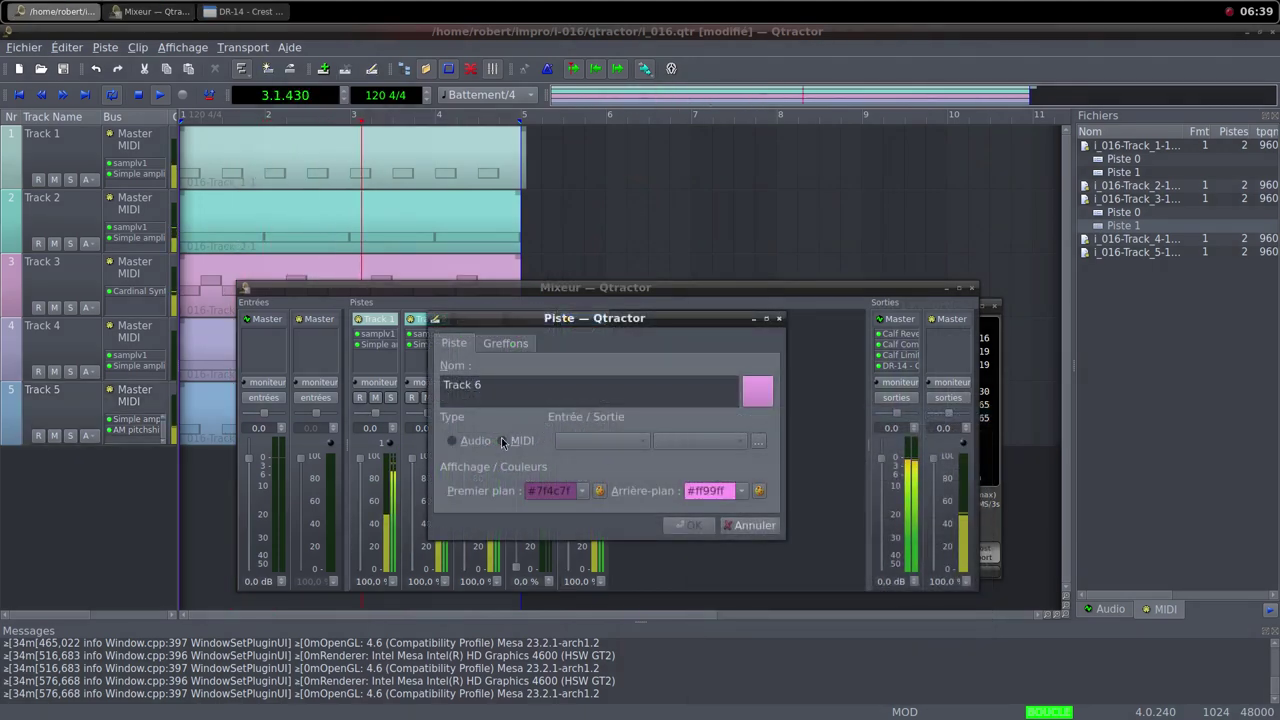
click(504, 440)
click(505, 343)
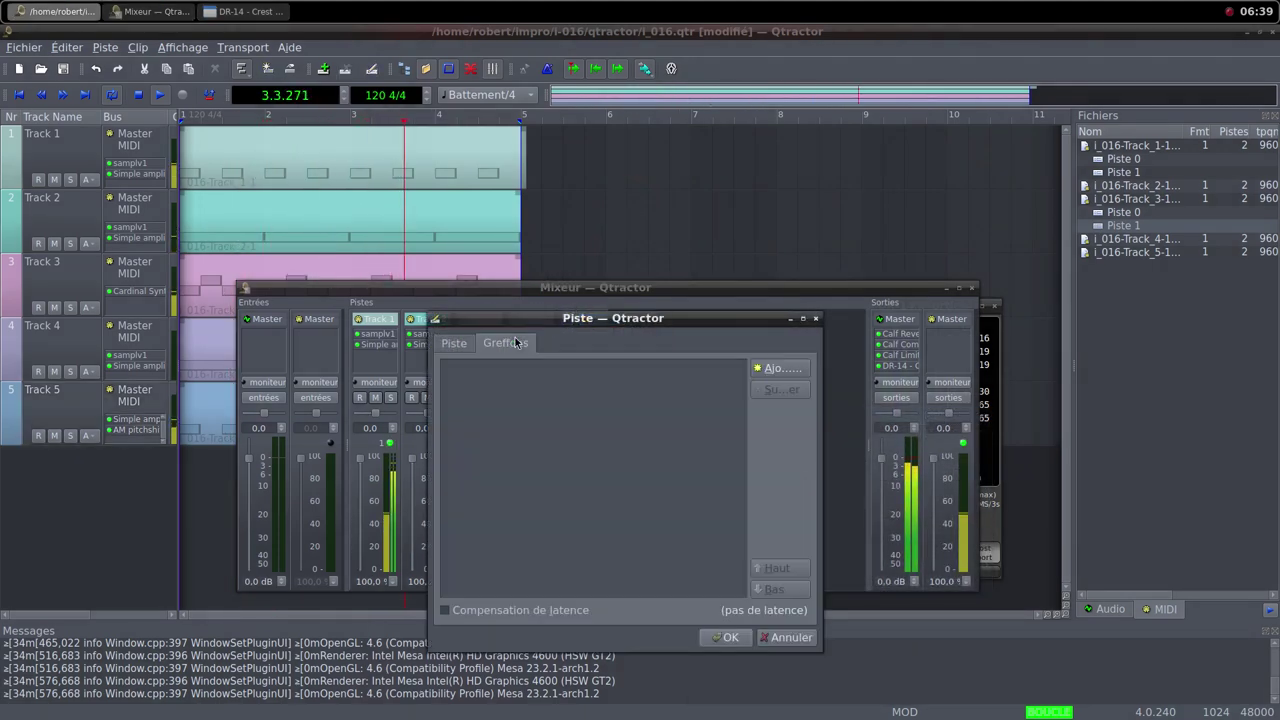
click(780, 368)
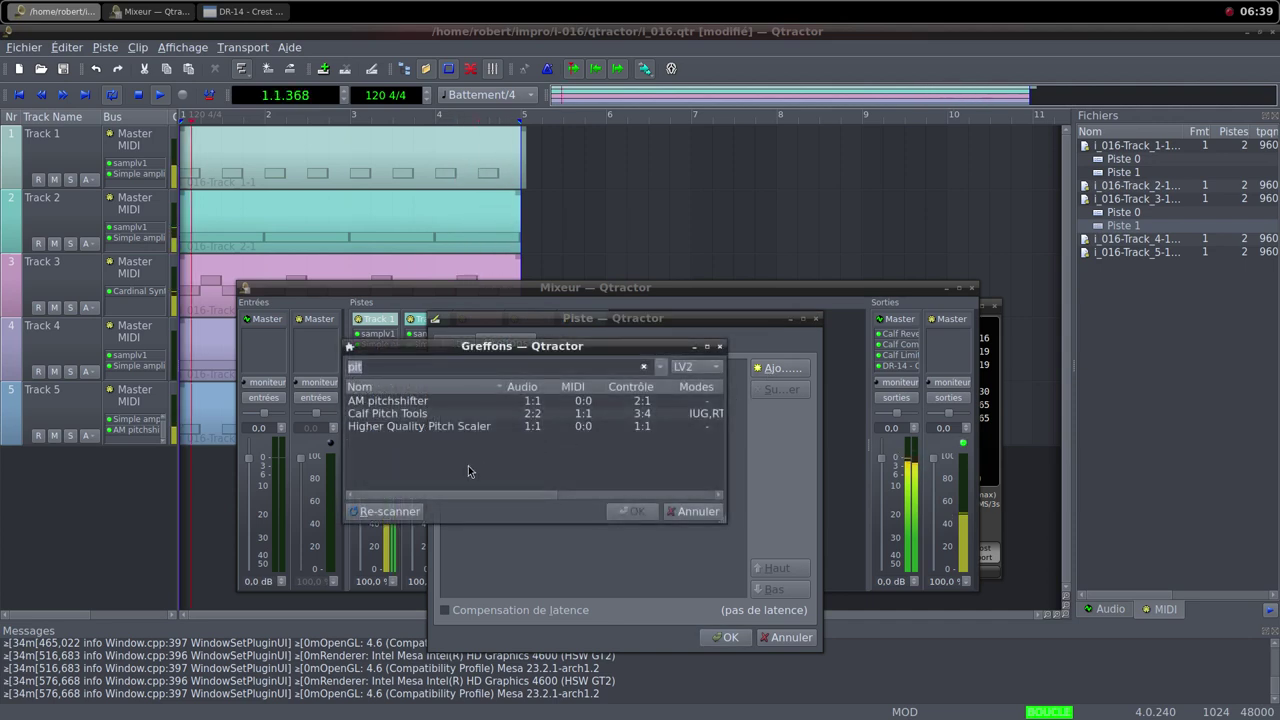
text(sam)
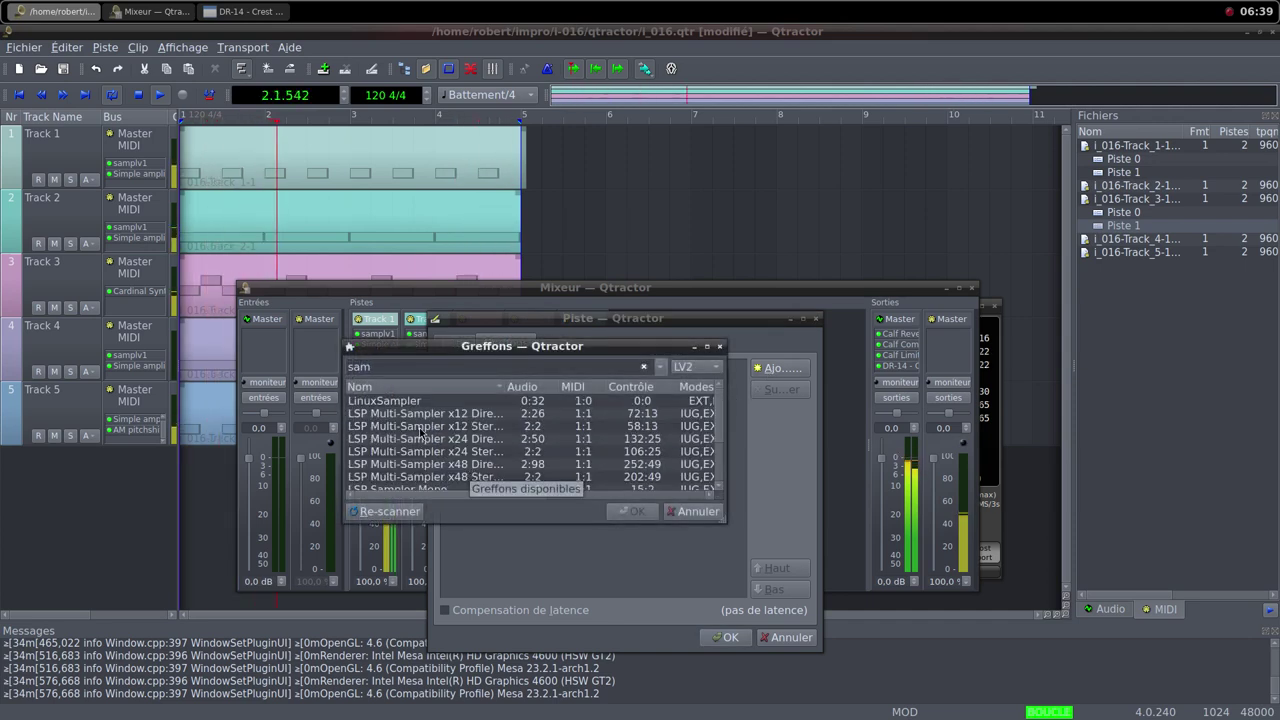
scroll(422, 436, down, 2)
double_click(409, 479)
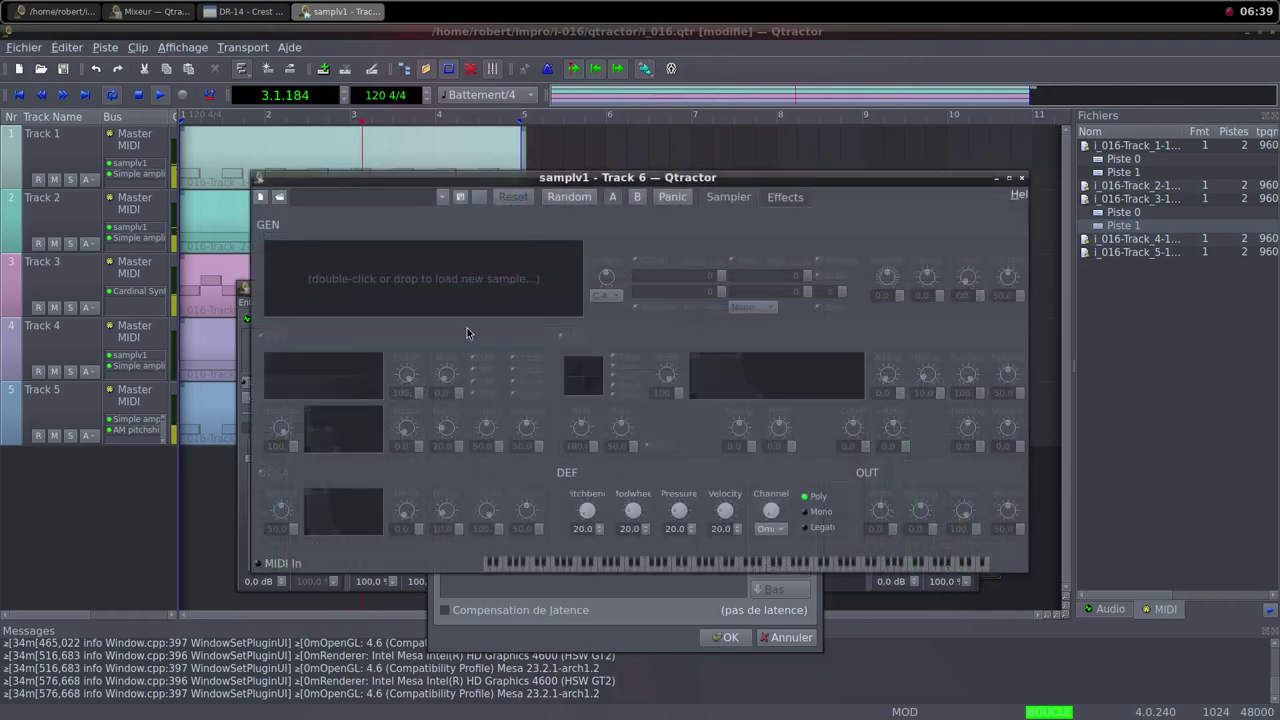
Step: Load groan.wav into Track 6's samplv1, set the DCA and output volumes to 100, and close the plugin window
double_click(420, 287)
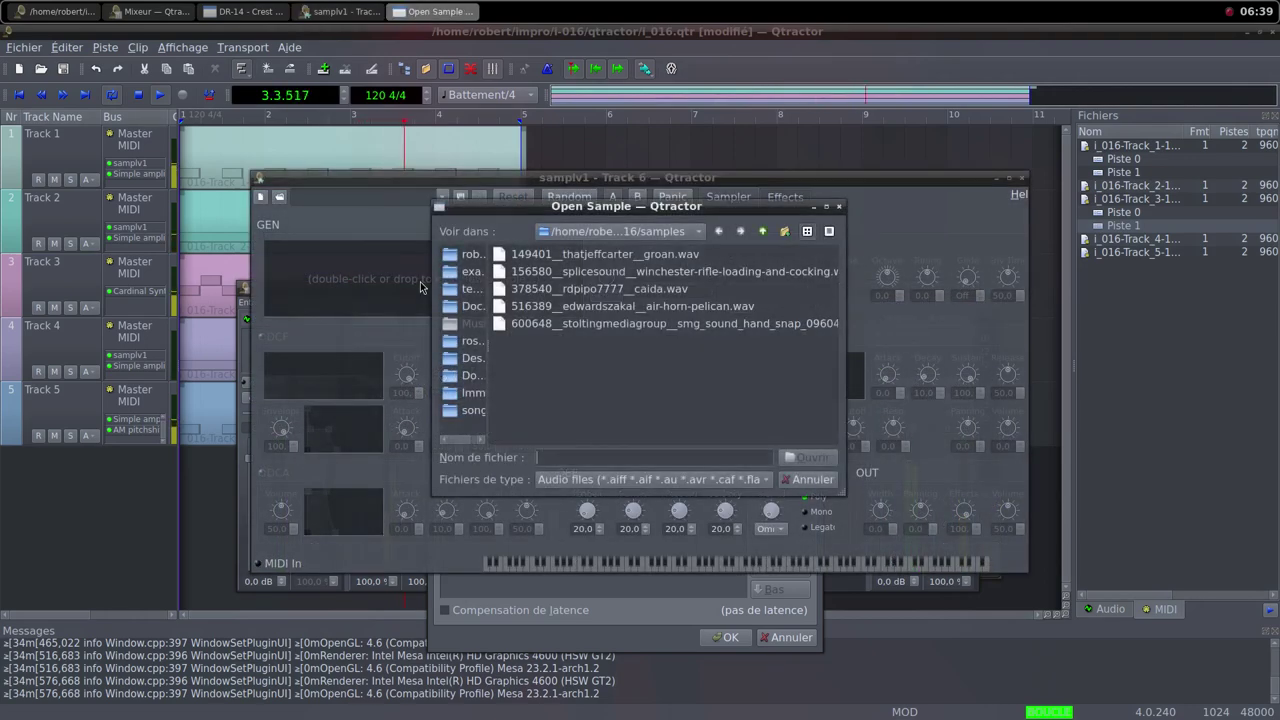
click(628, 256)
click(797, 459)
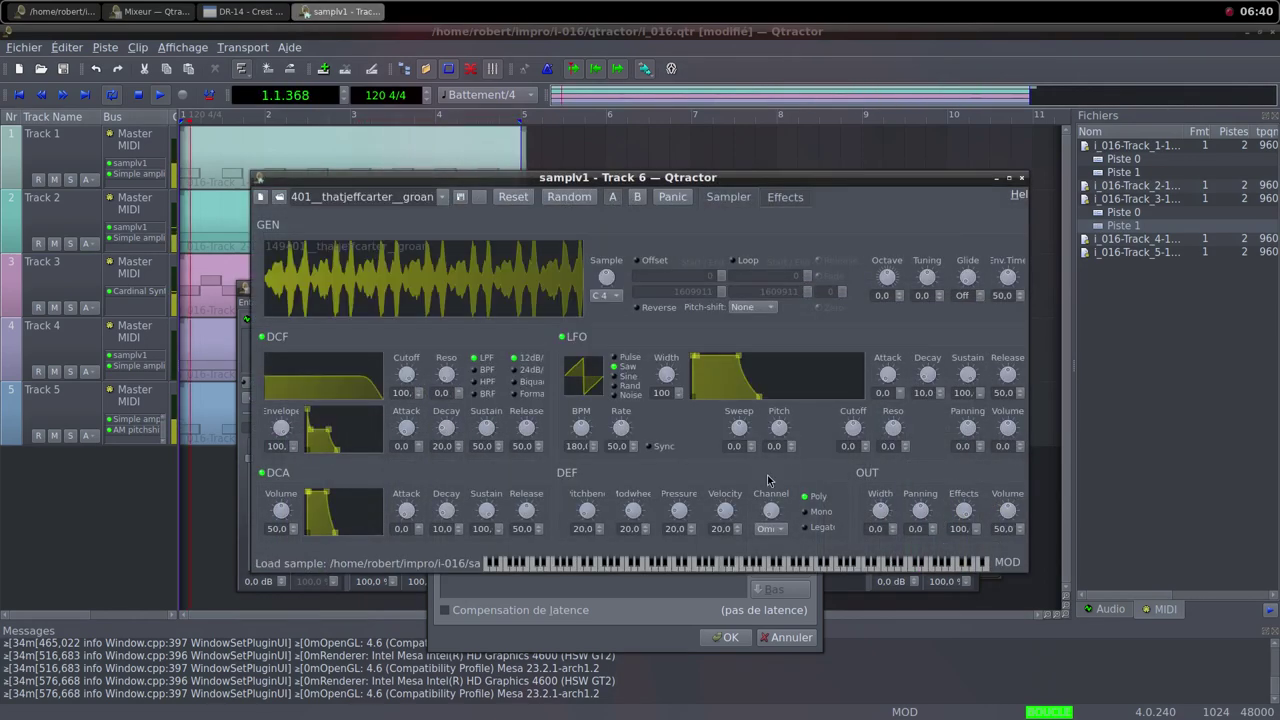
scroll(283, 512, up, 4)
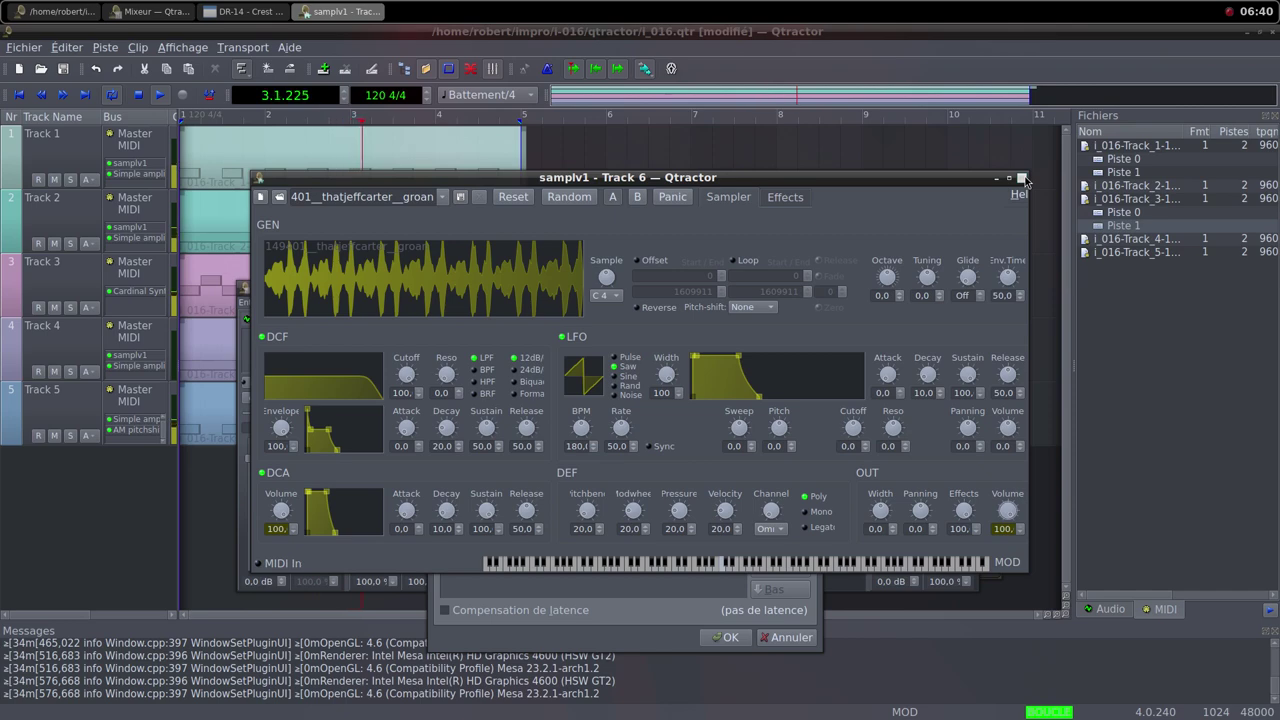
click(1021, 178)
Step: Add the Simple amplifier plugin to Track 6 after samplv1 and confirm the new track
click(776, 367)
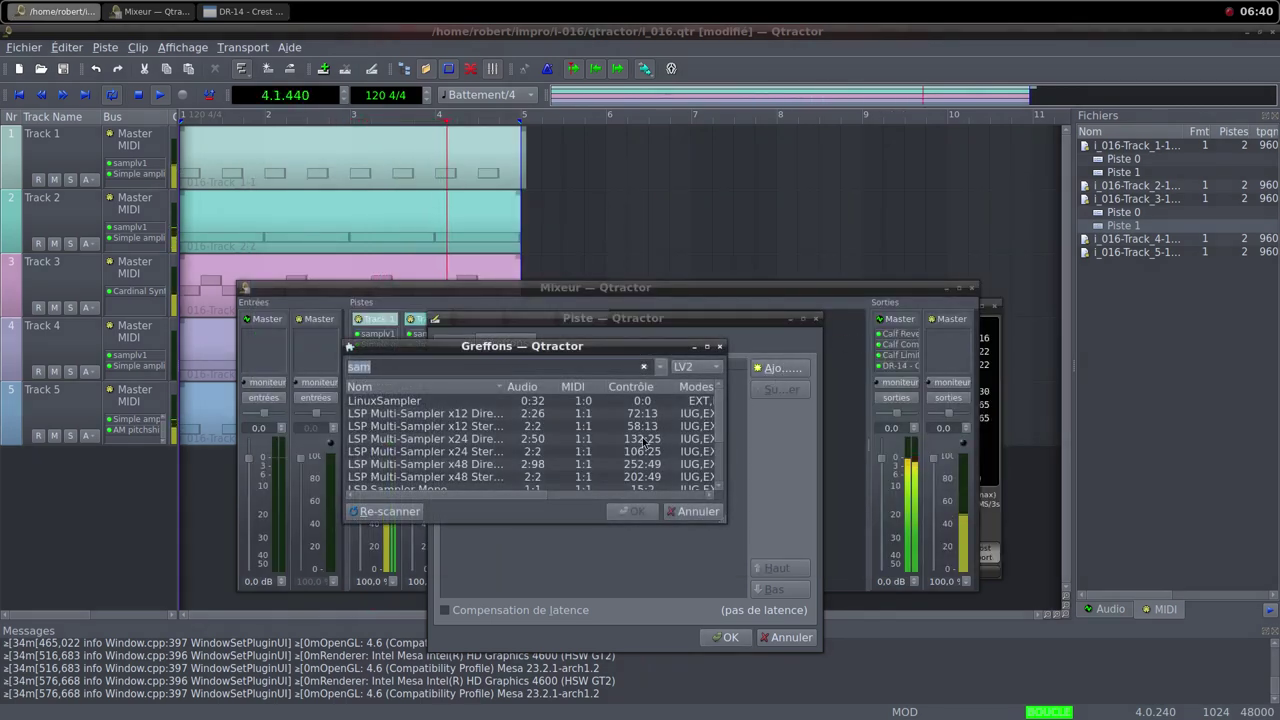
text(sim)
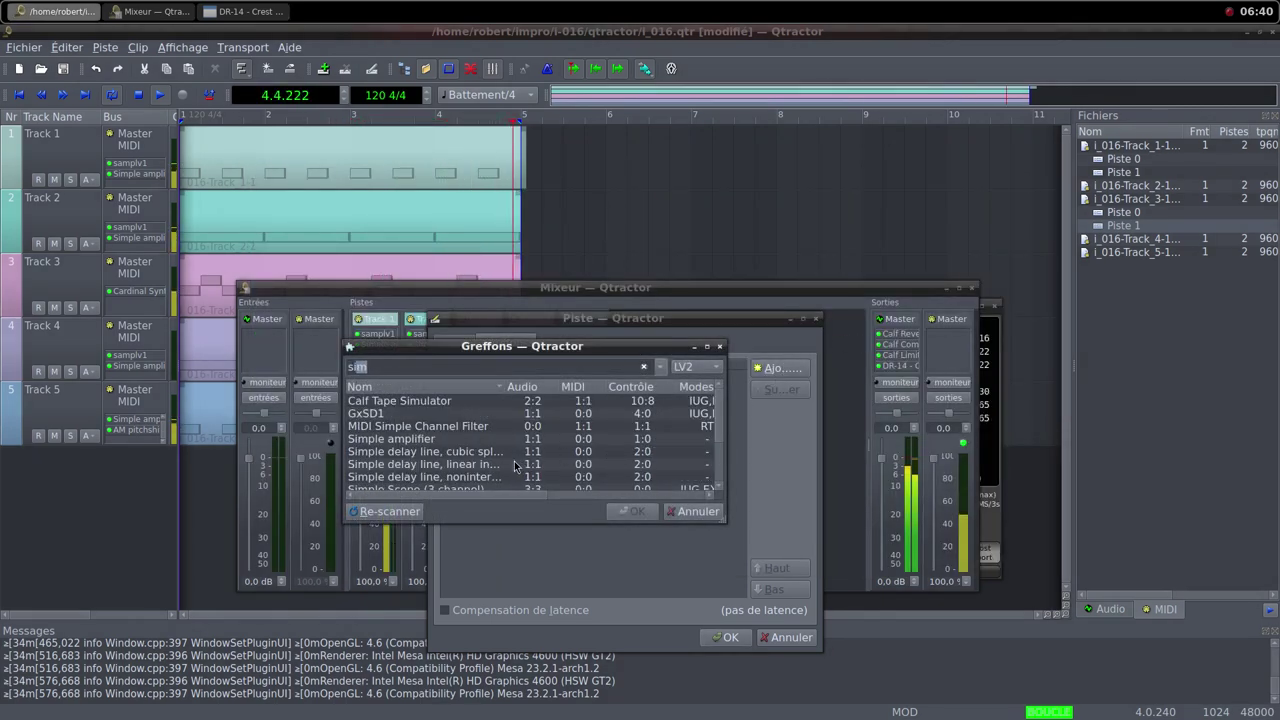
click(418, 440)
double_click(418, 444)
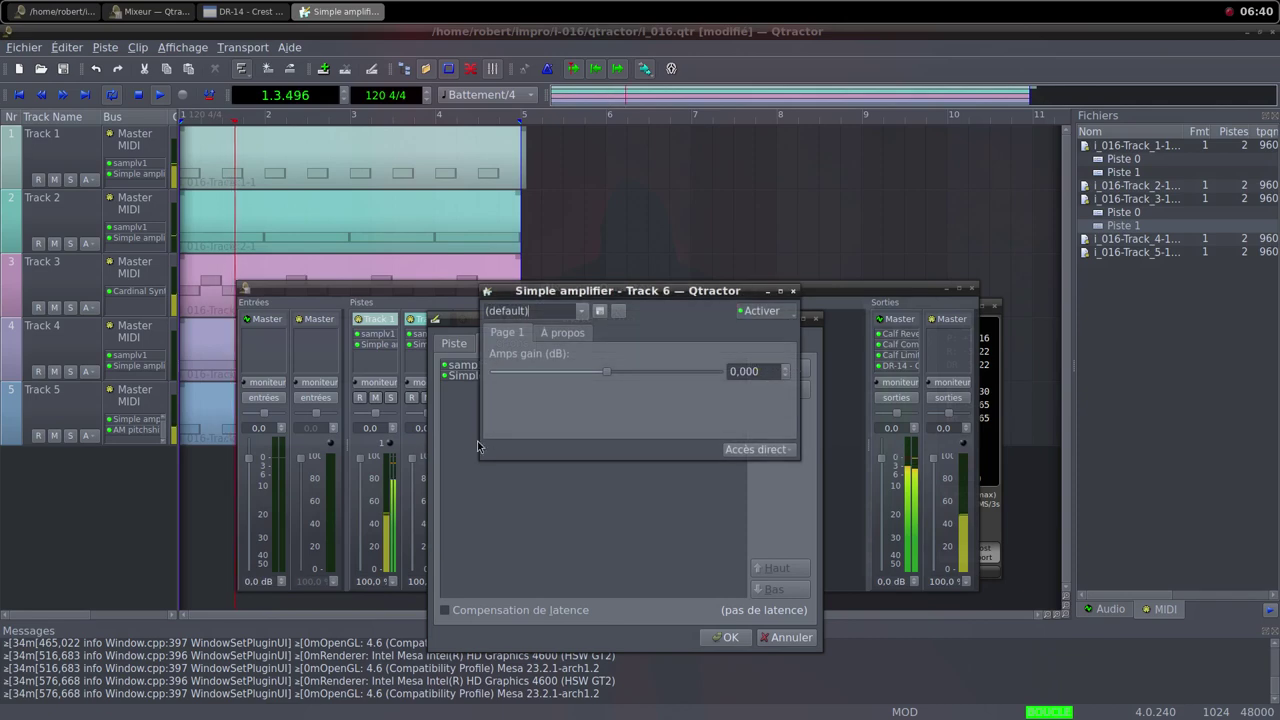
click(791, 291)
click(724, 637)
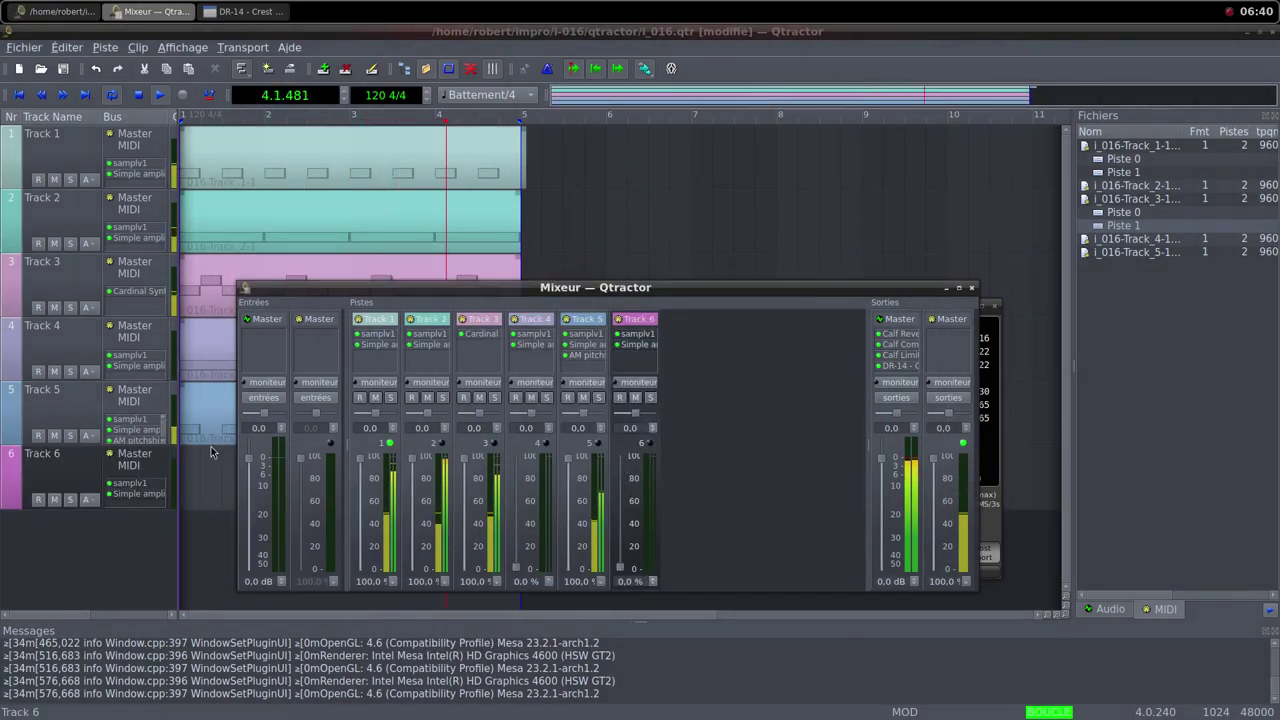
Step: Create a new MIDI clip at the start of Track 6 and open it in the clip editor
right_click(203, 484)
mouse_move(300, 468)
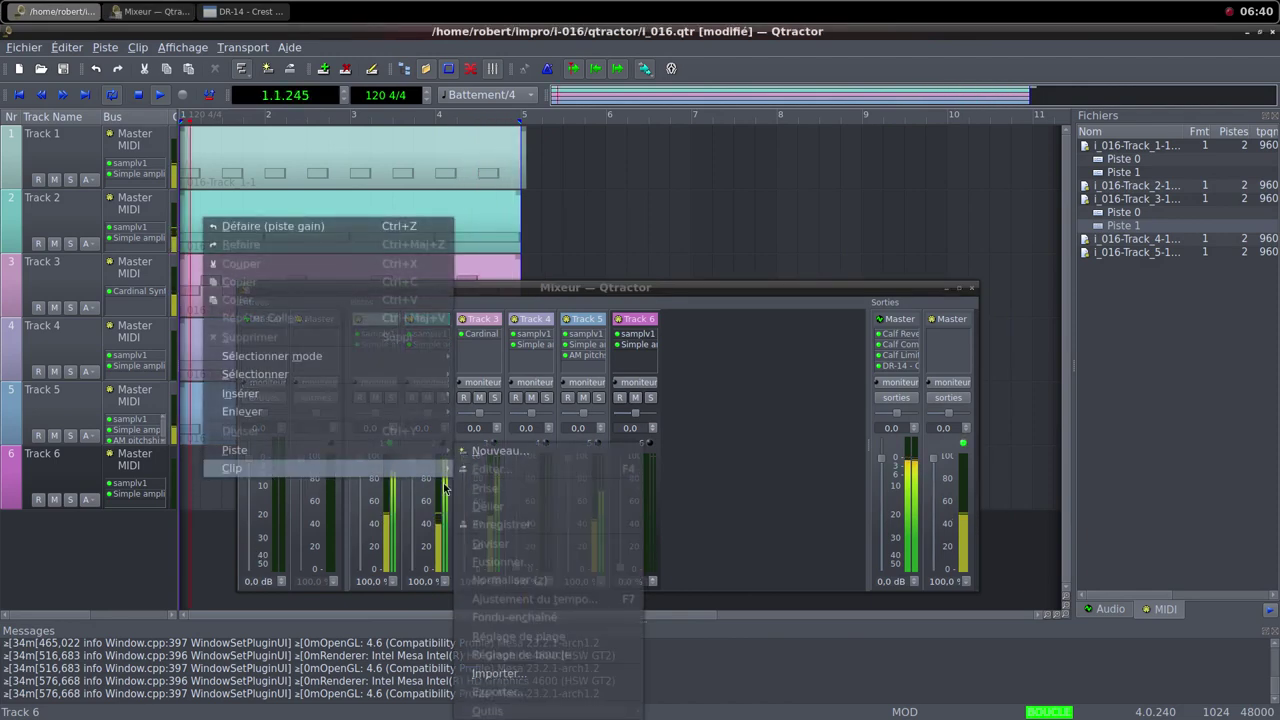
click(494, 459)
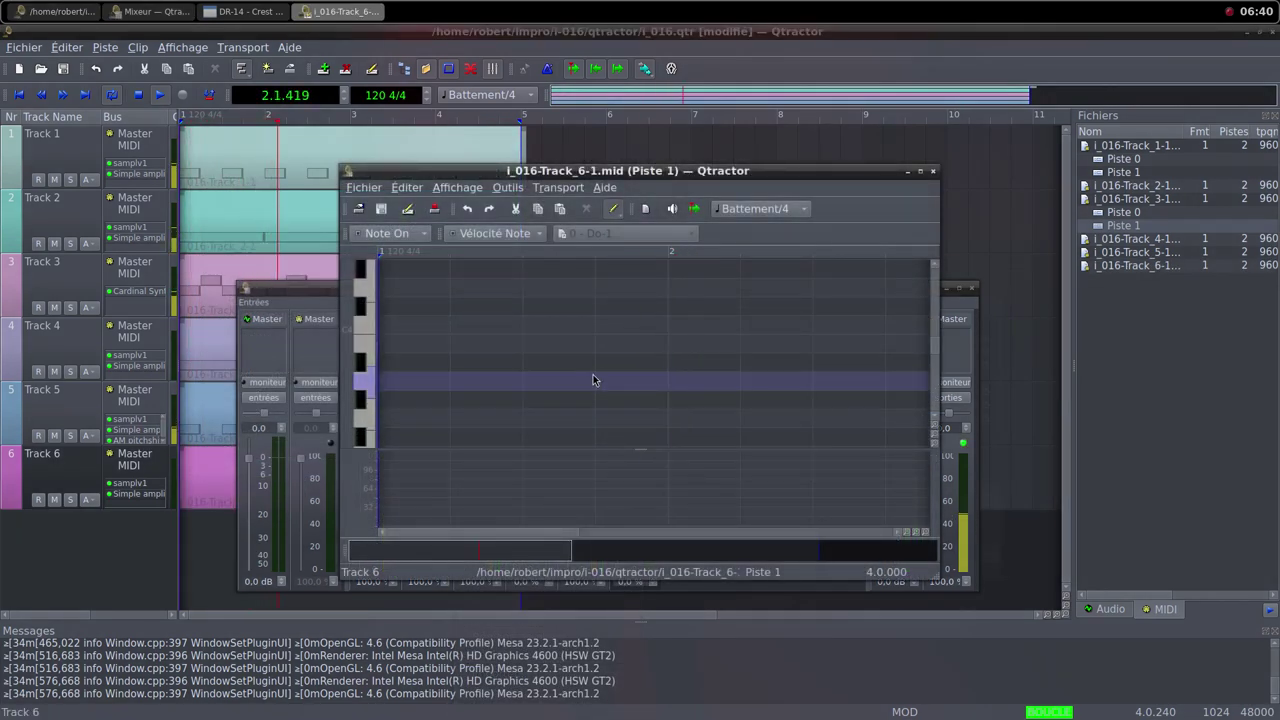
Step: Look at the groan.wav page in Firefox and return to Track 6's clip editor in Qtractor
middle_click(768, 7)
click(800, 20)
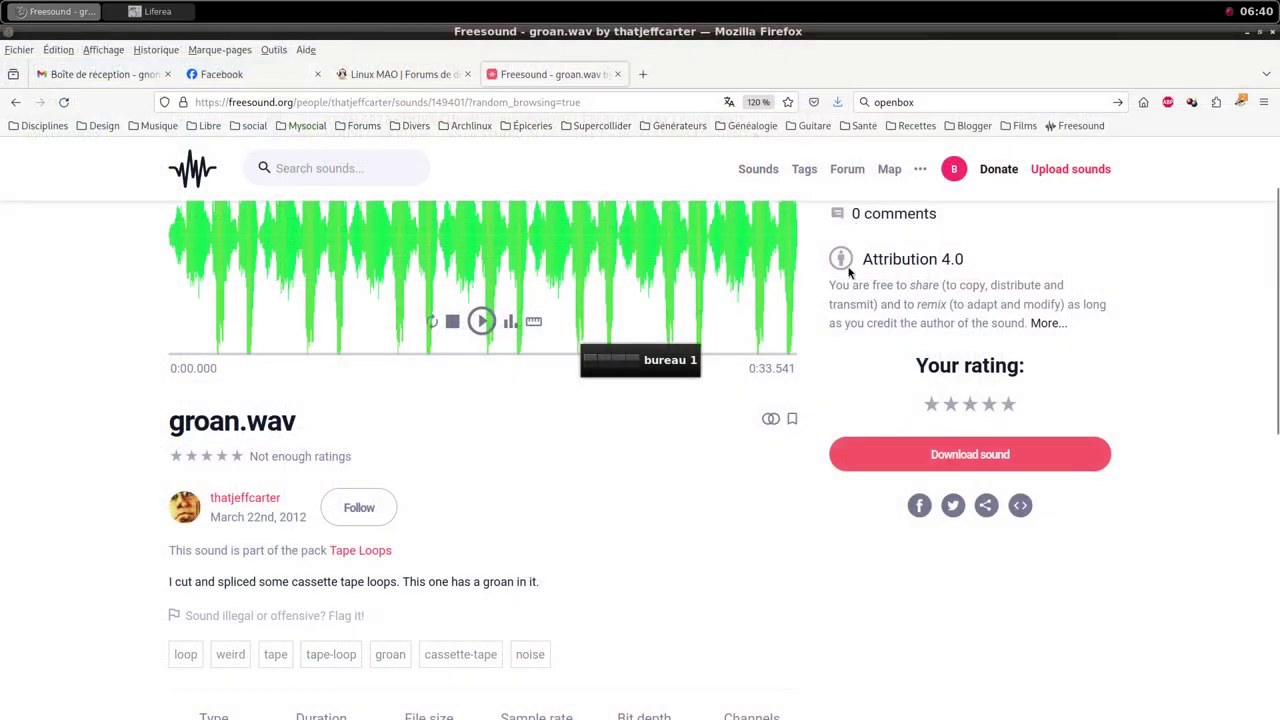
middle_click(766, 7)
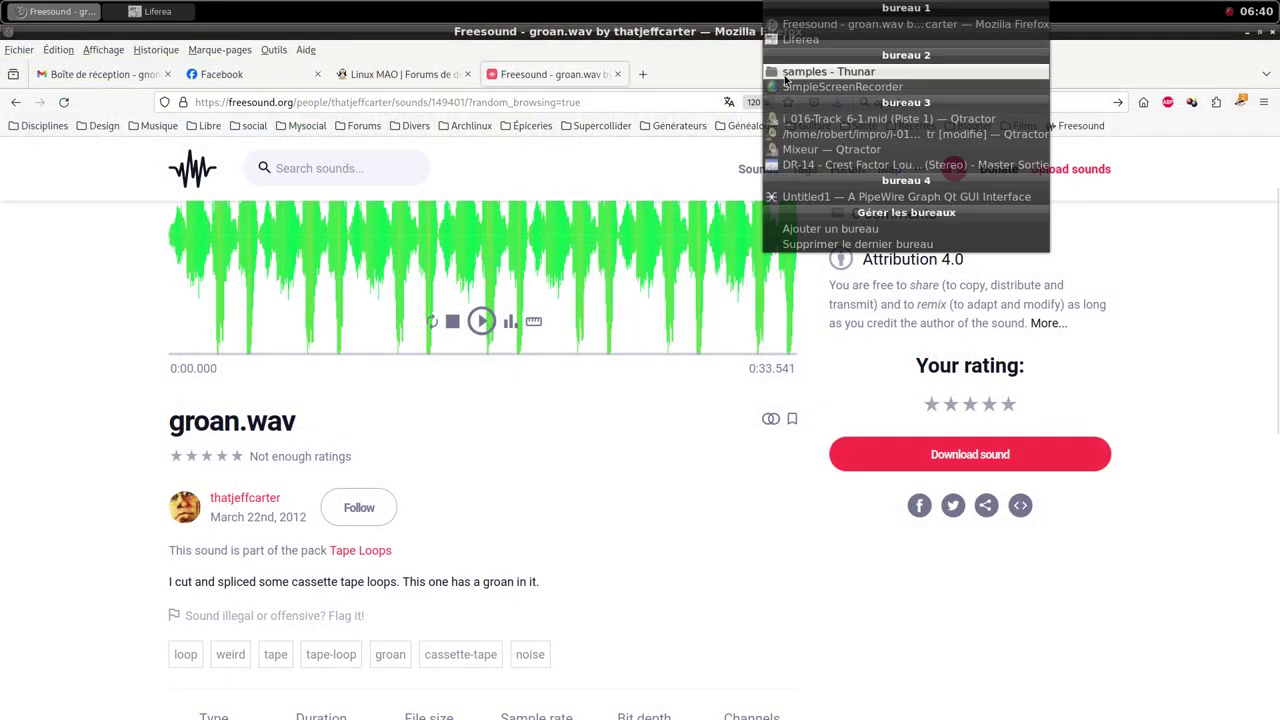
click(793, 119)
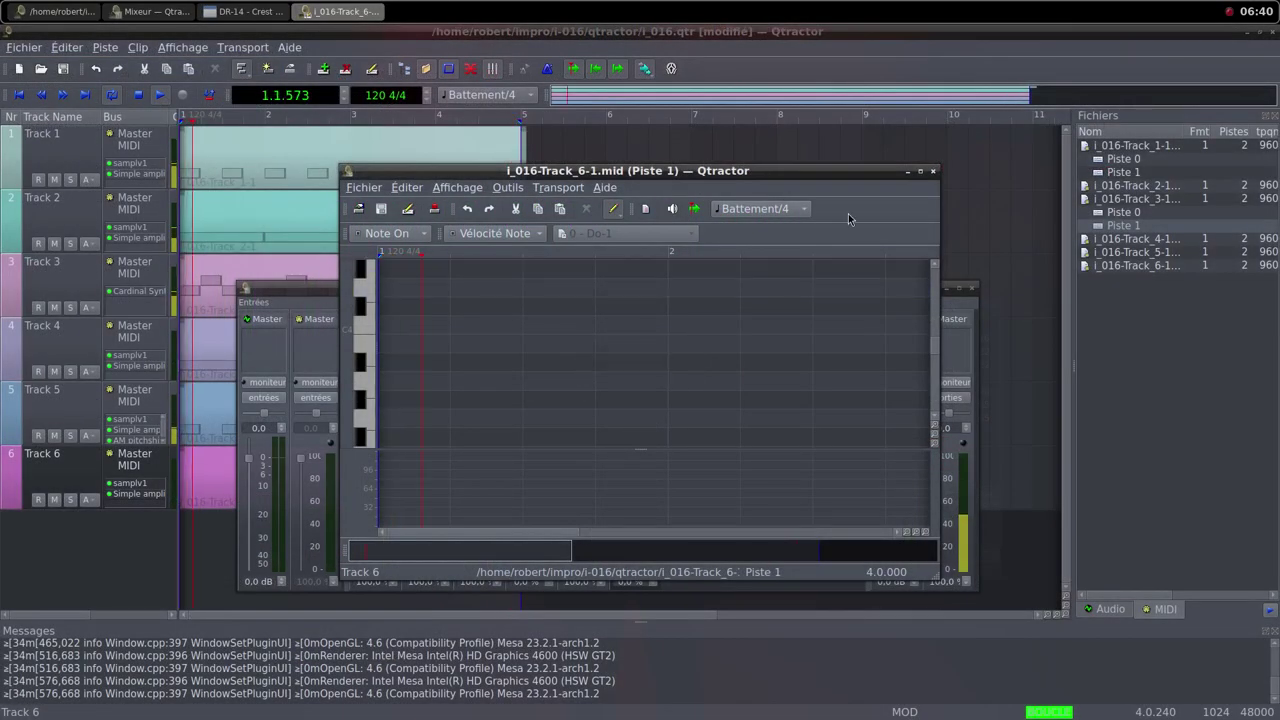
Step: Maximize Track 6's clip editor and draw a Do4 note at 1.1.000 with a duration of about 0.3.720
click(920, 172)
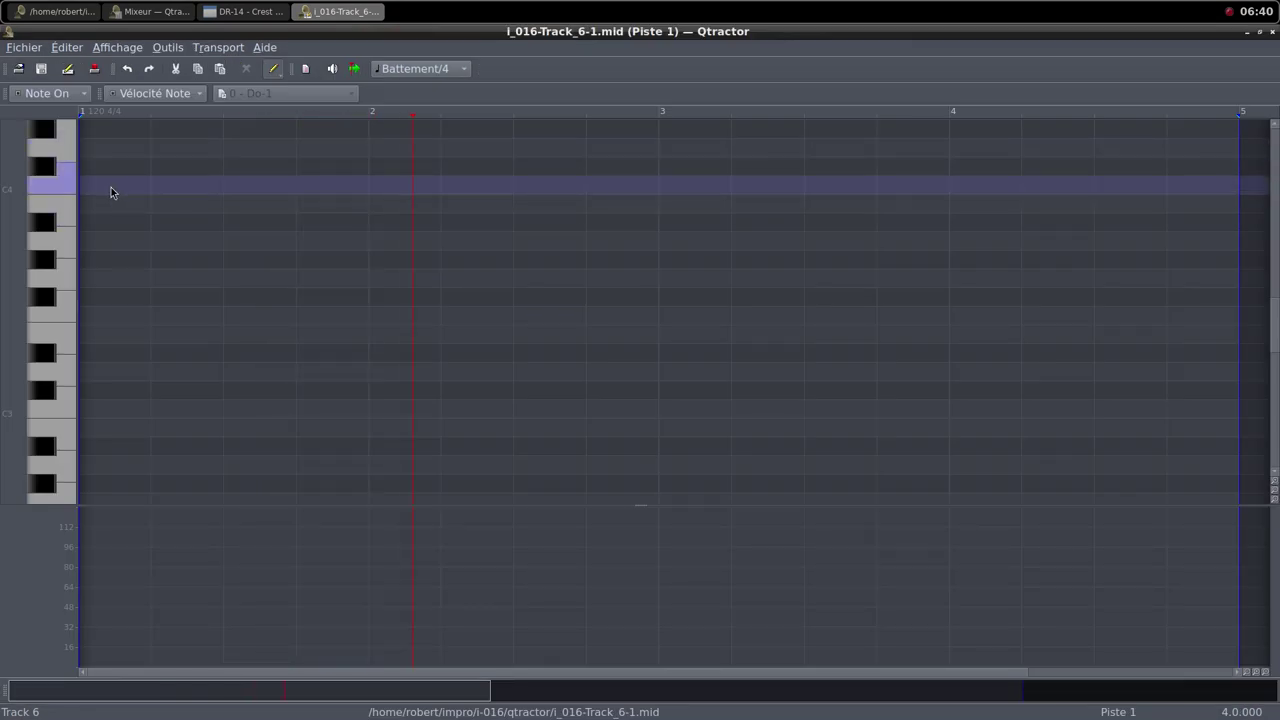
mouse_move(102, 190)
mouse_down()
mouse_move(270, 185)
mouse_move(85, 177)
mouse_move(57, 190)
mouse_up()
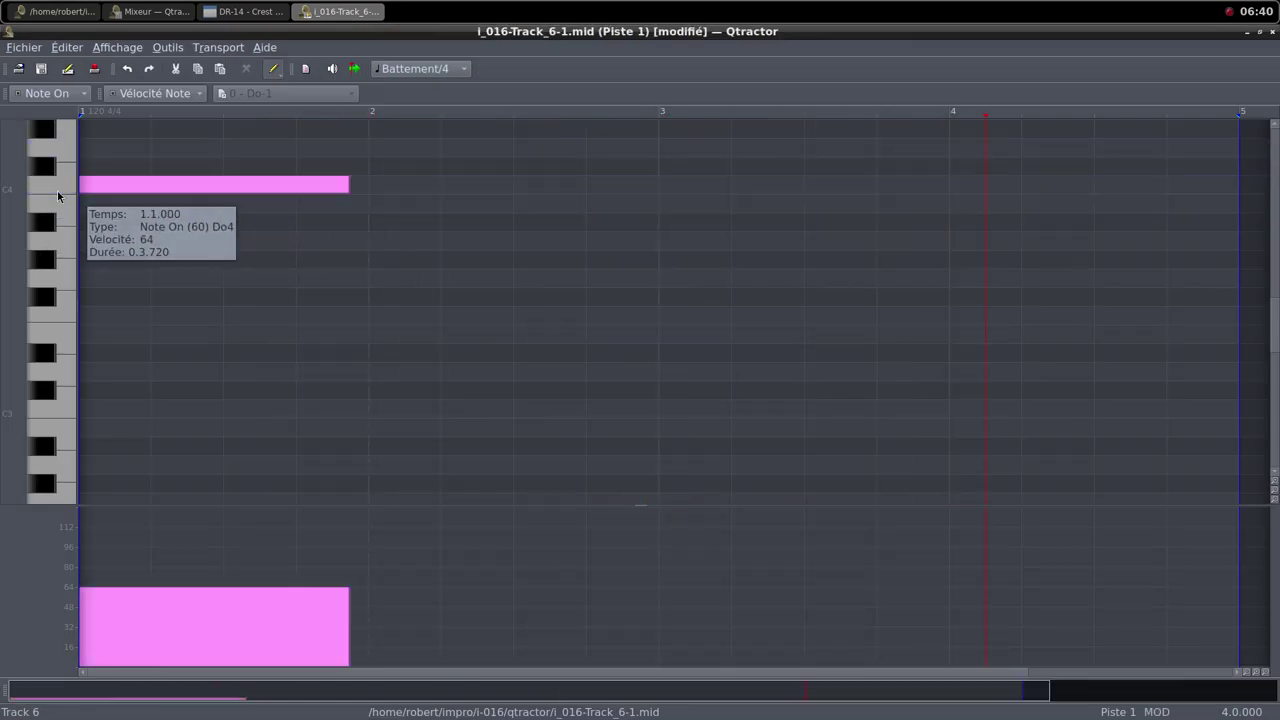
Step: Extend the Do4 note in Track 6's clip to a duration of 4.0.0 and close the clip editor
click(258, 186)
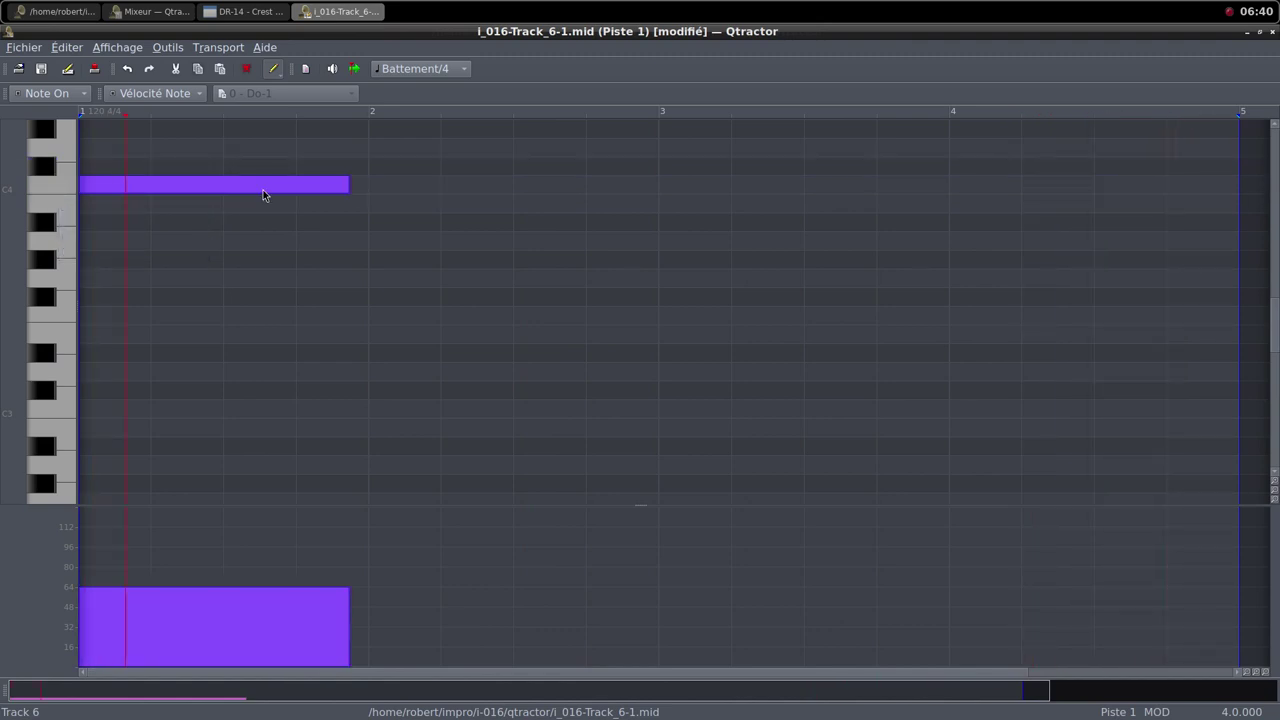
drag(263, 190, 1238, 182)
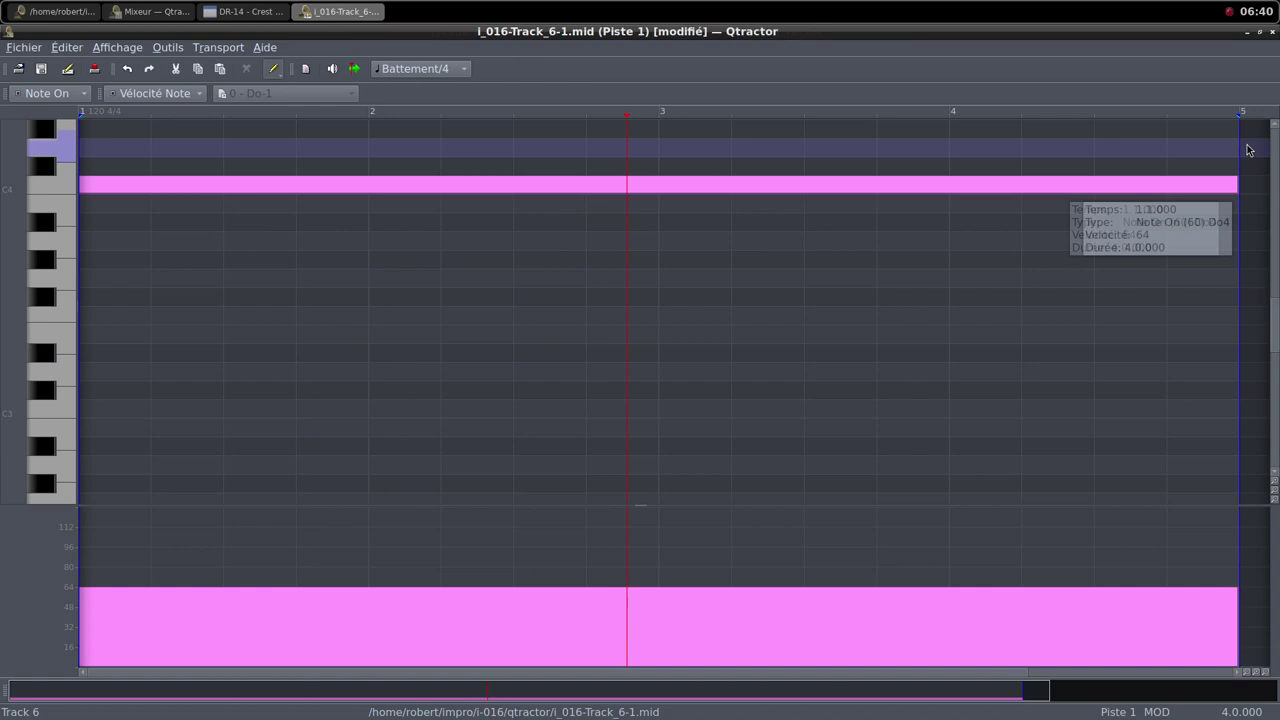
click(1260, 32)
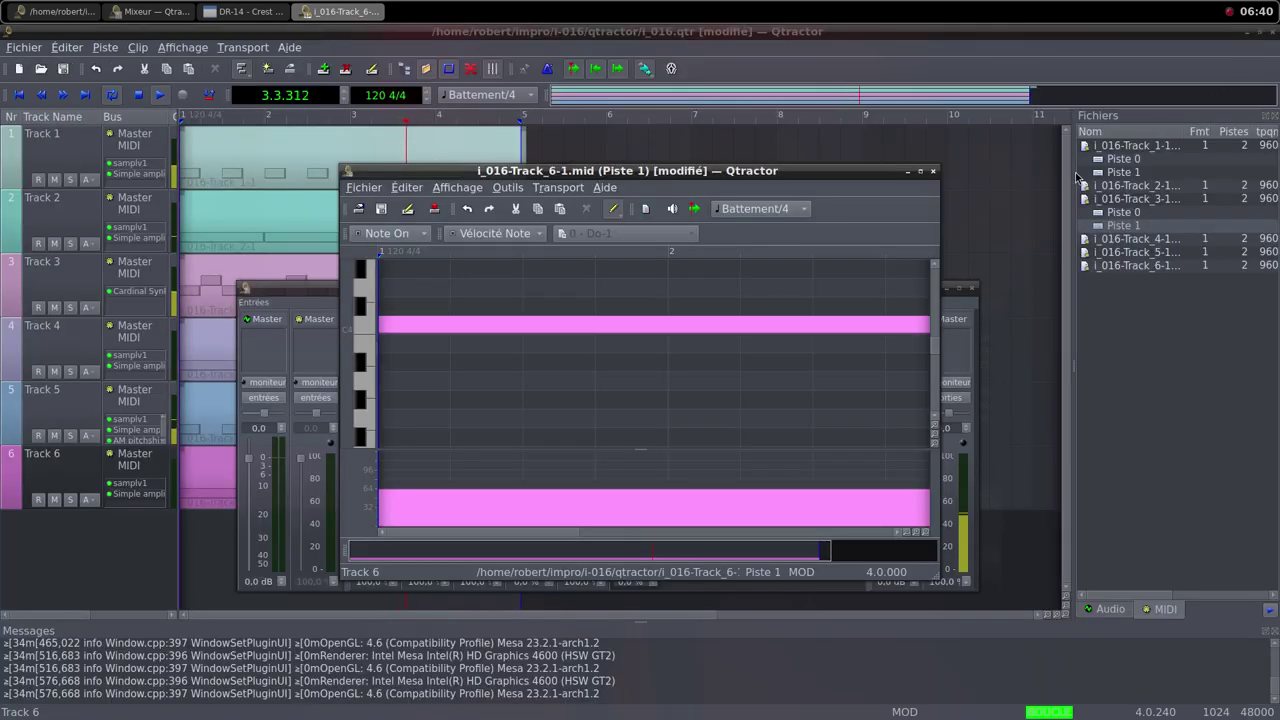
click(931, 172)
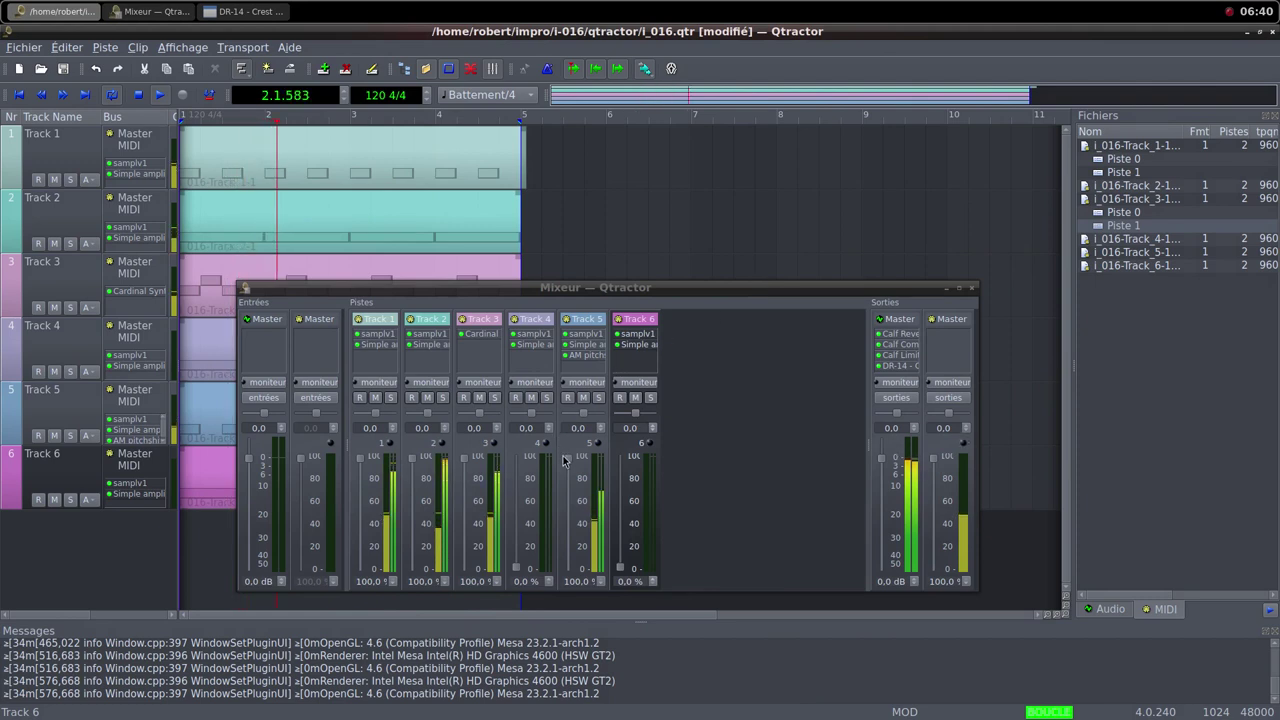
Step: Lower the volumes of Track 5, Track 2 and Track 1 to 0% in the mixer
drag(563, 460, 582, 580)
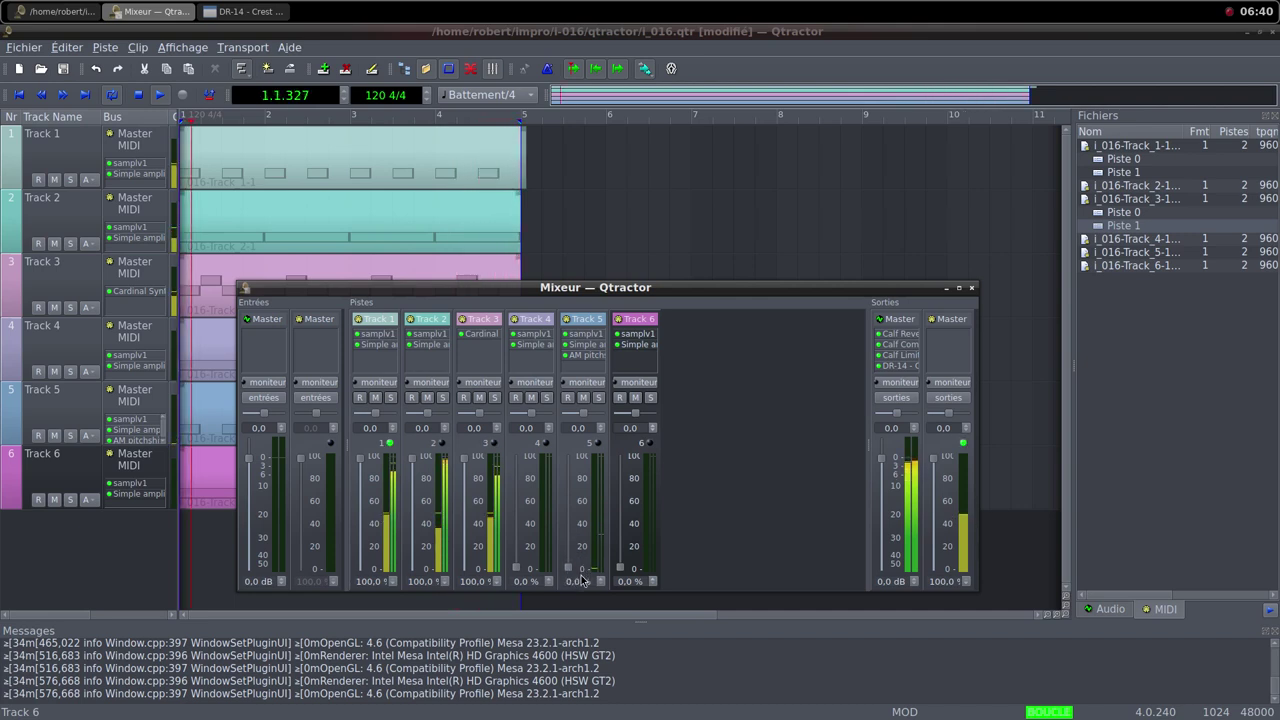
drag(419, 468, 425, 576)
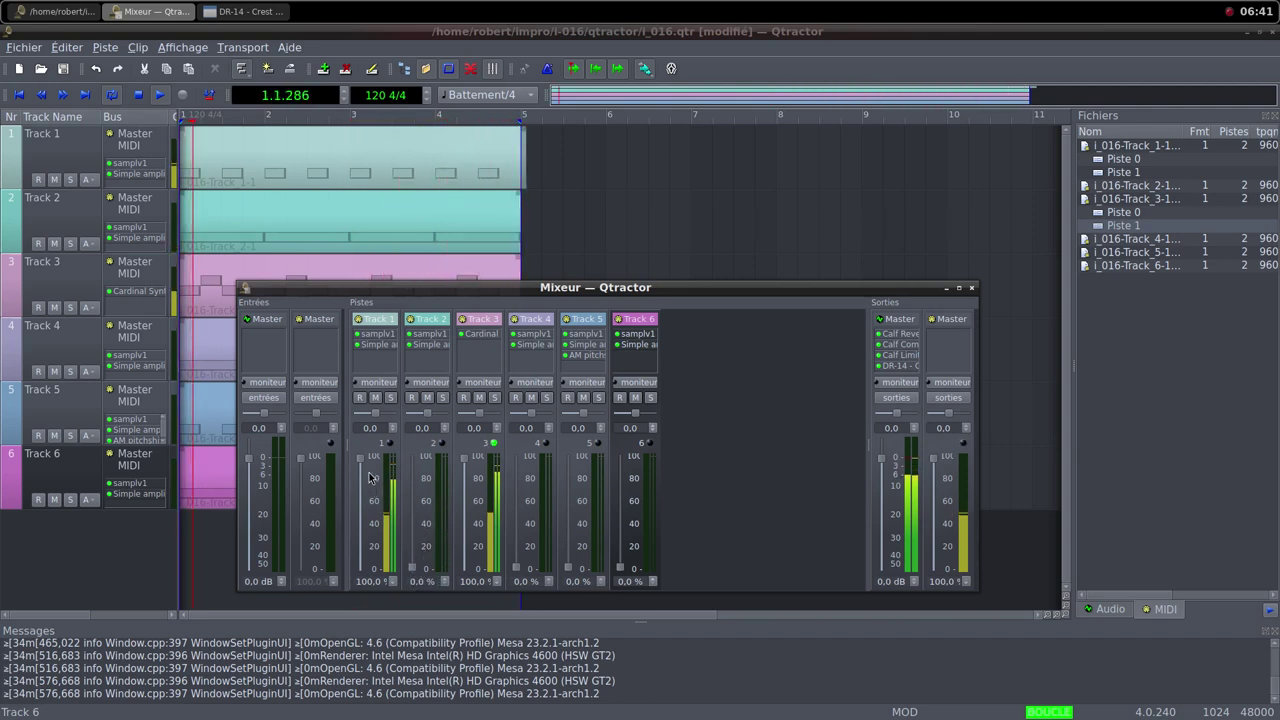
drag(365, 468, 369, 578)
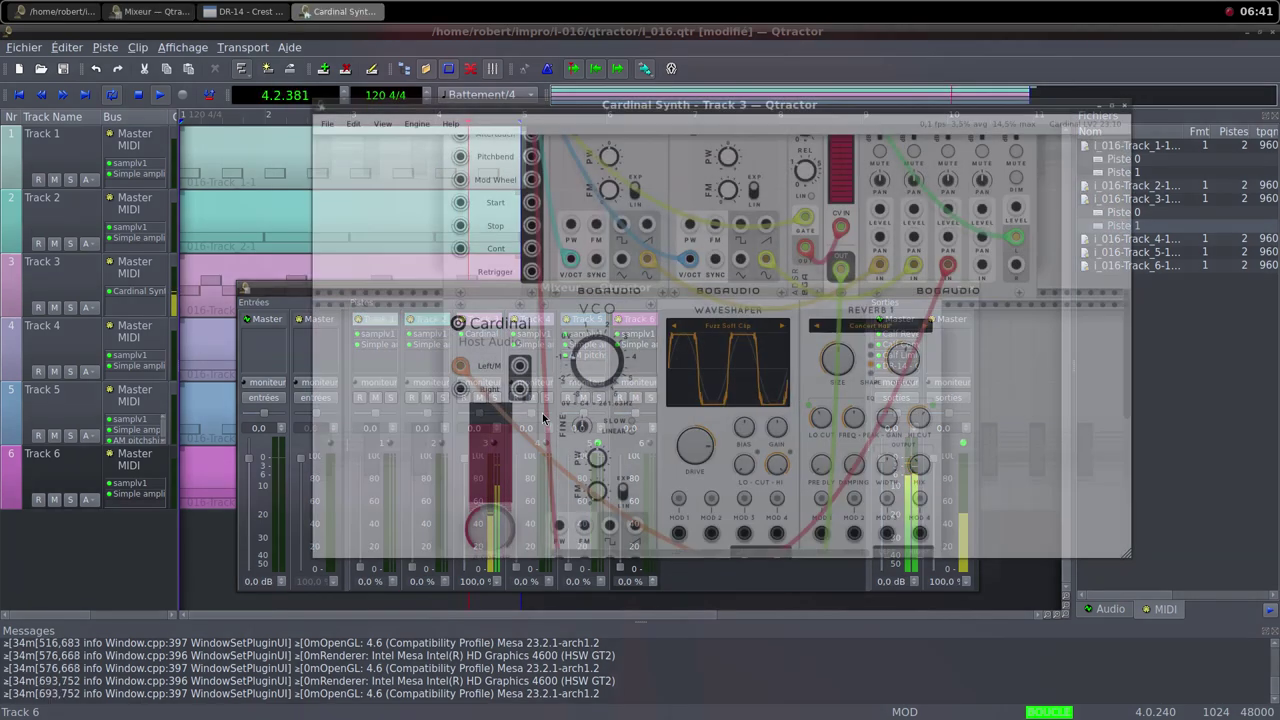
Step: Open Track 3's Cardinal Synth, raise its Host Audio output level slightly, and close the synth window
double_click(482, 334)
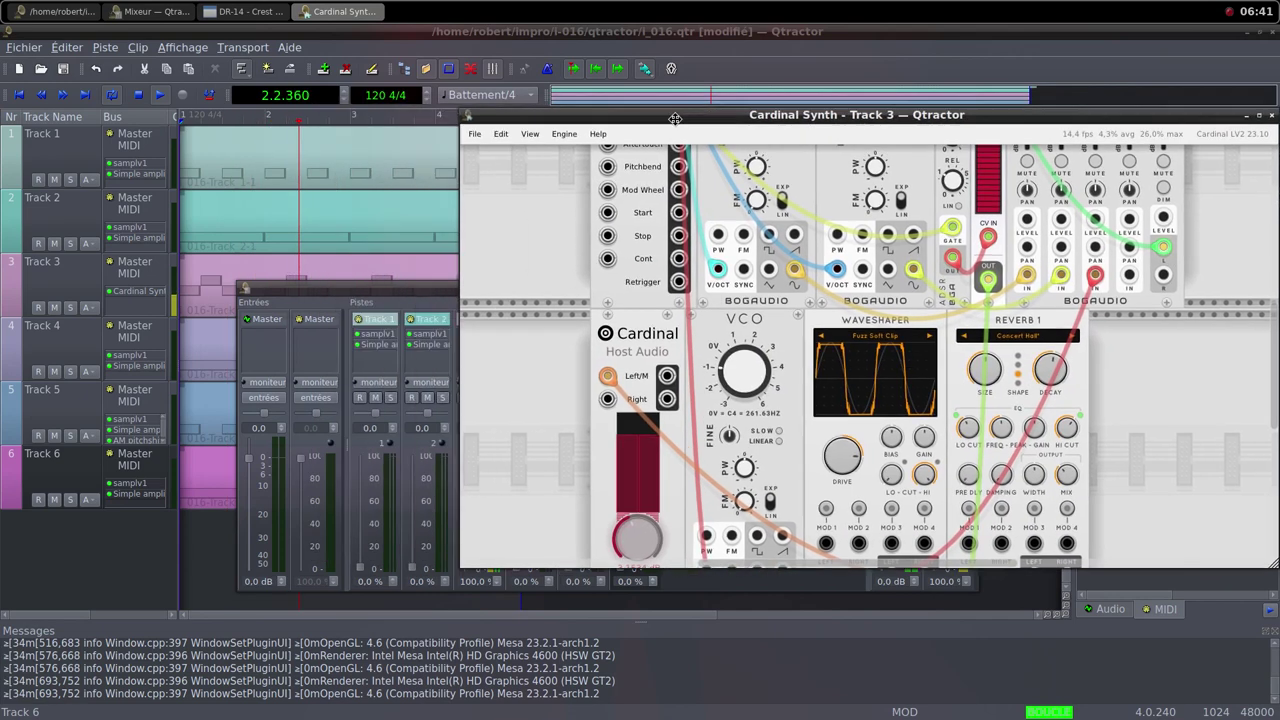
drag(514, 108, 732, 125)
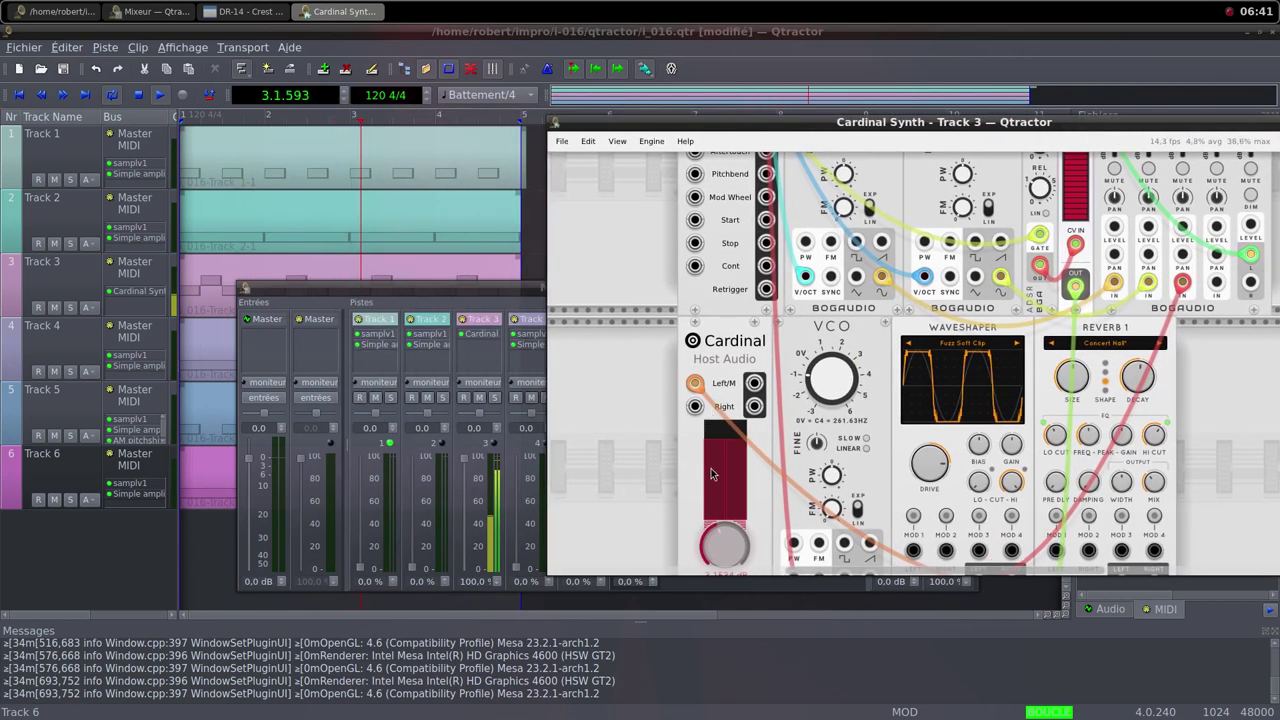
drag(714, 547, 711, 532)
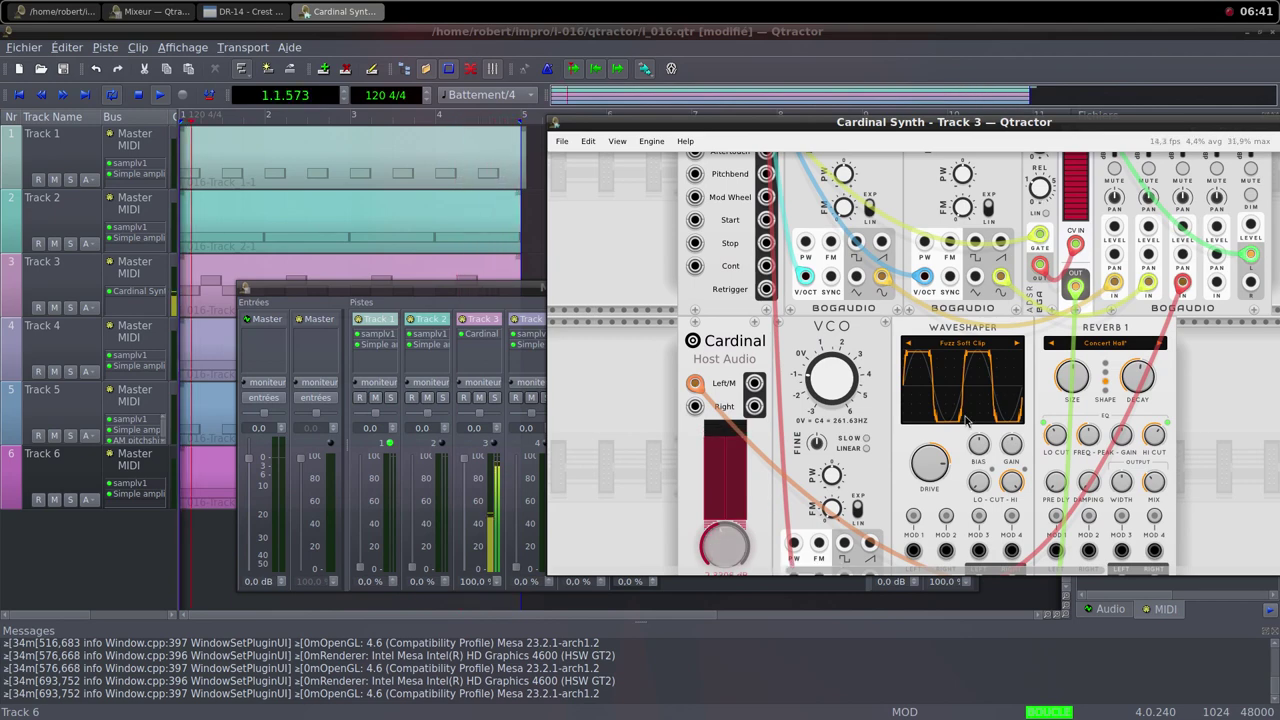
drag(1234, 122, 998, 94)
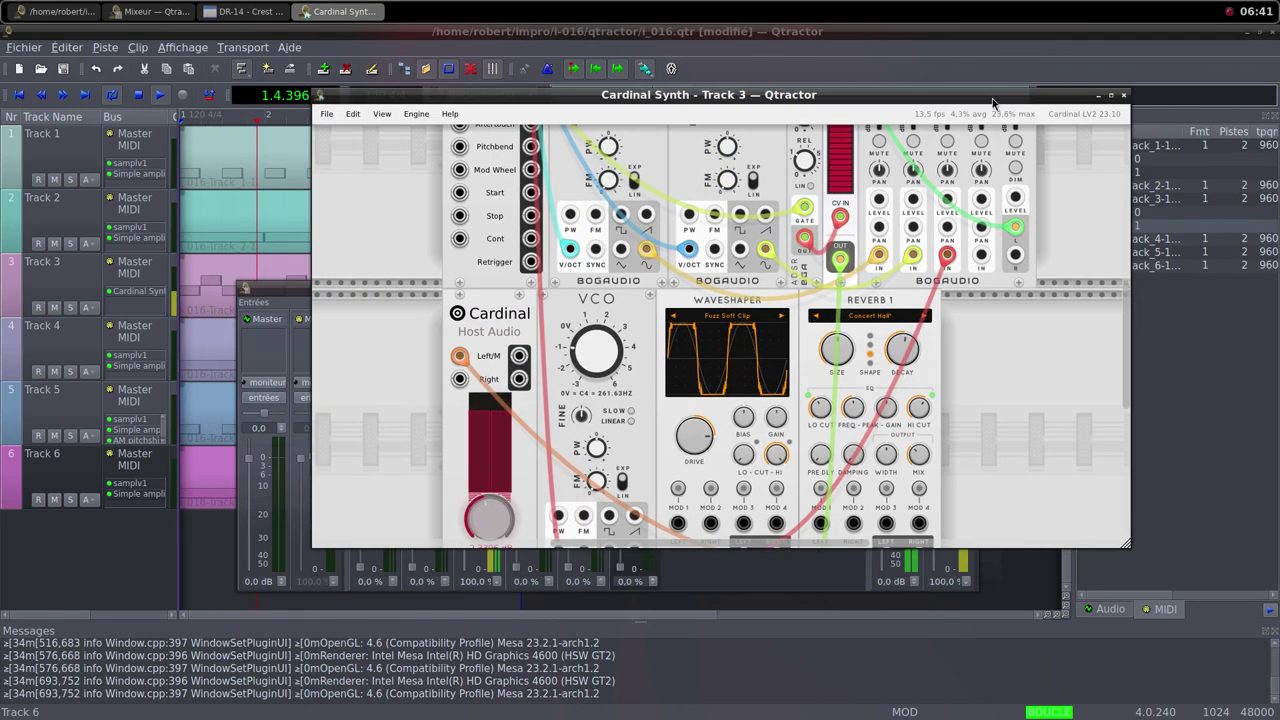
click(1123, 96)
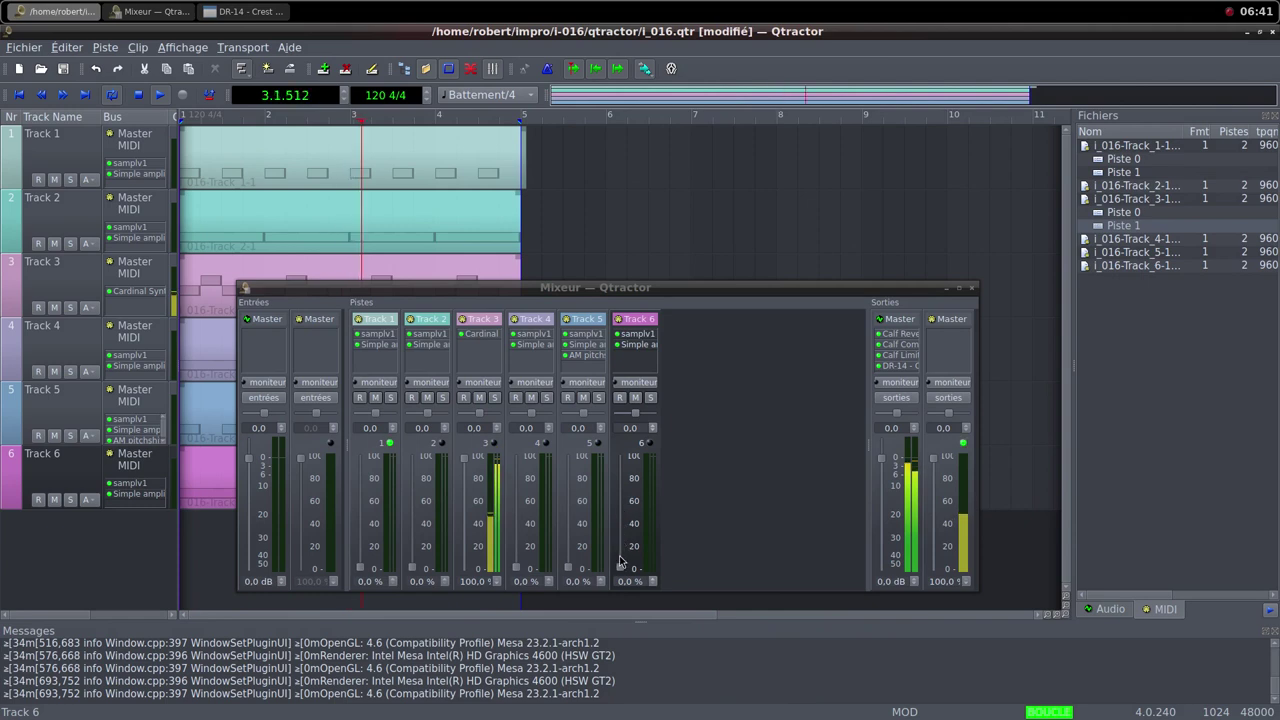
Step: Raise Track 6's volume to 100% and set its Simple amplifier gain to about 4.774 dB
drag(622, 569, 636, 456)
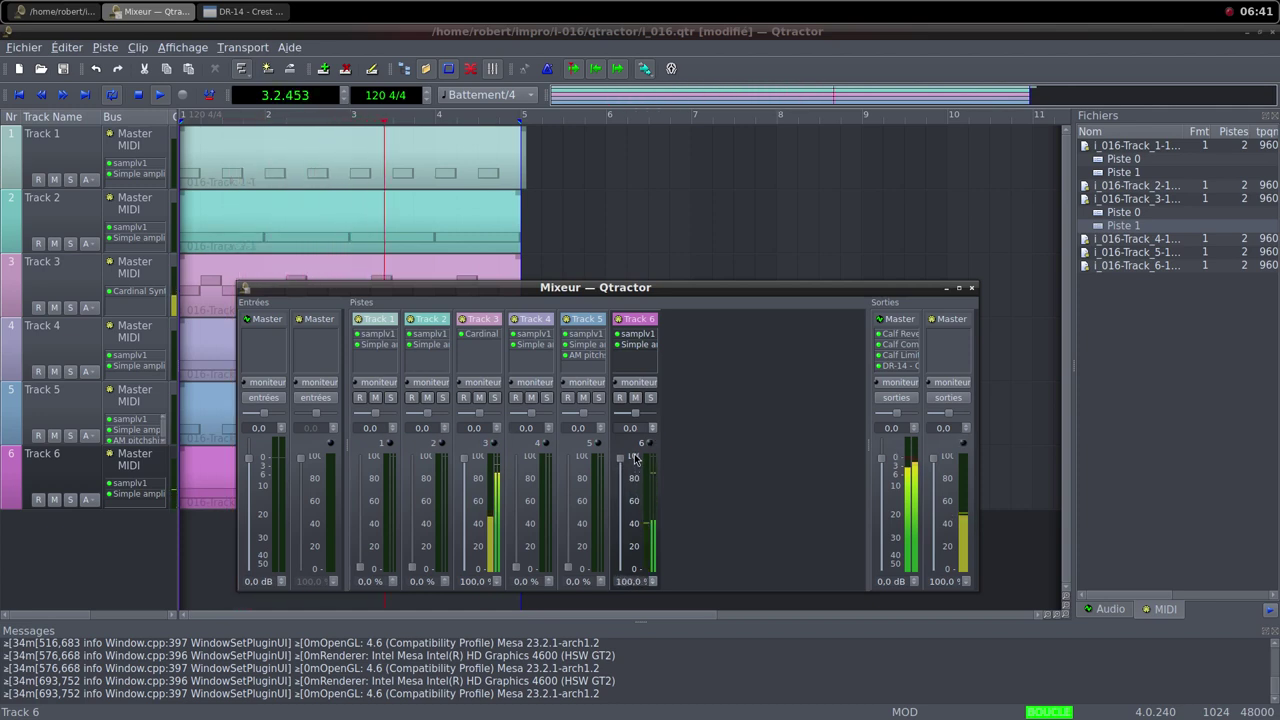
double_click(637, 345)
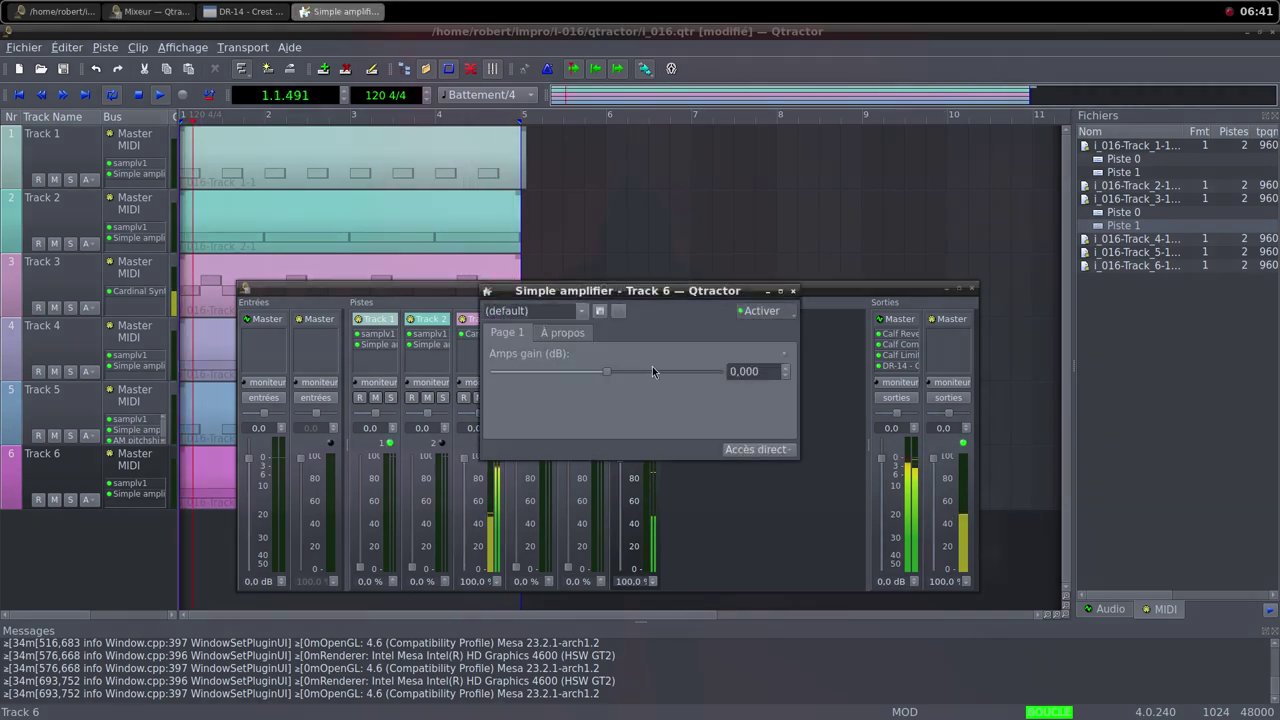
drag(647, 296, 783, 221)
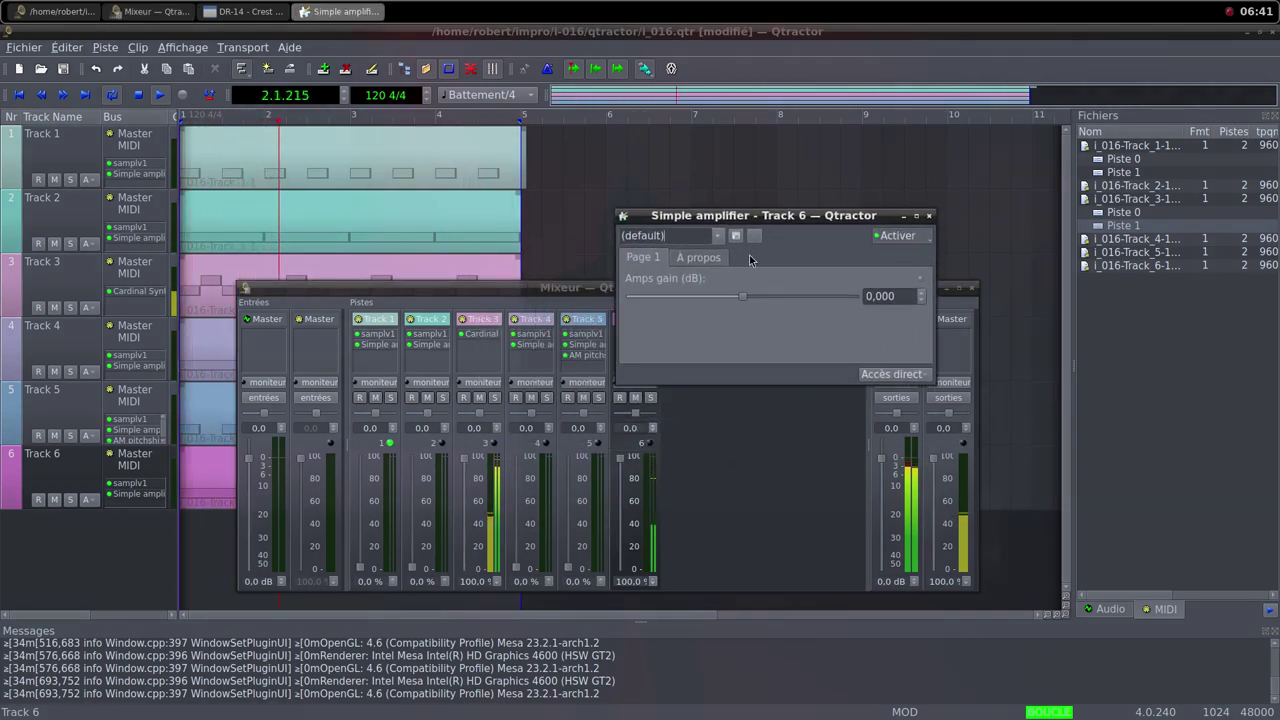
drag(743, 297, 754, 302)
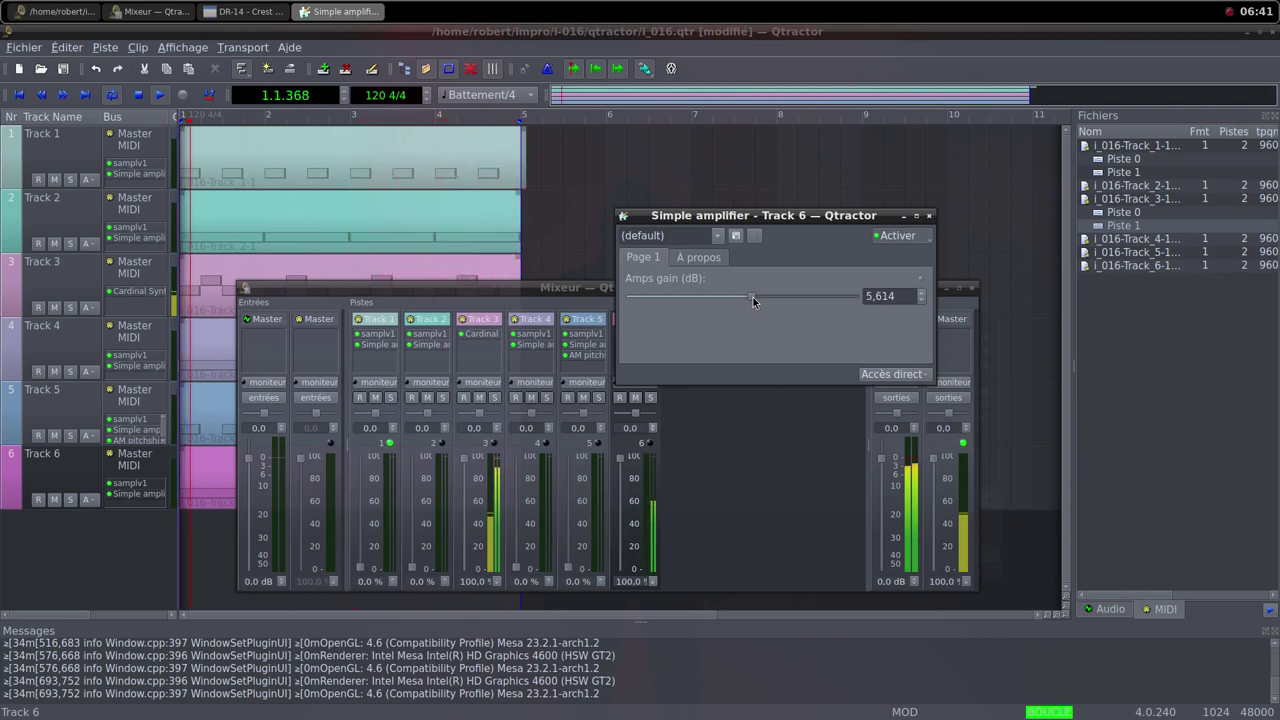
drag(753, 297, 751, 297)
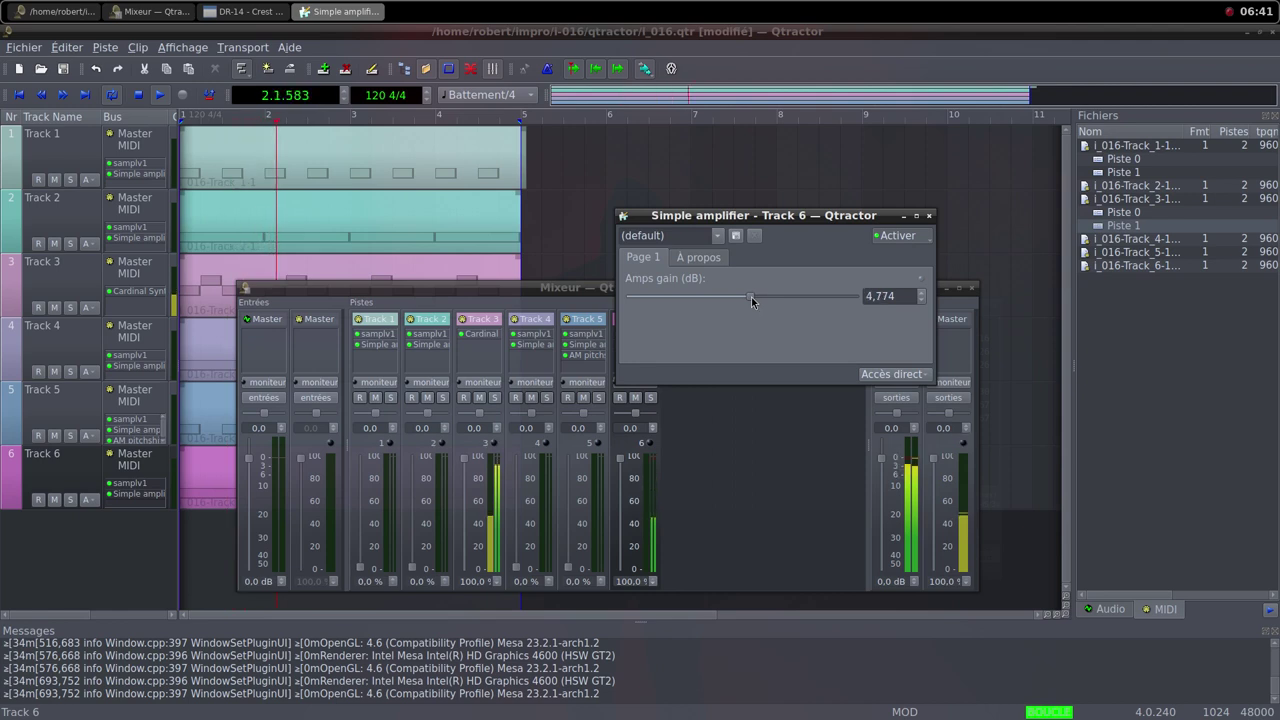
click(928, 216)
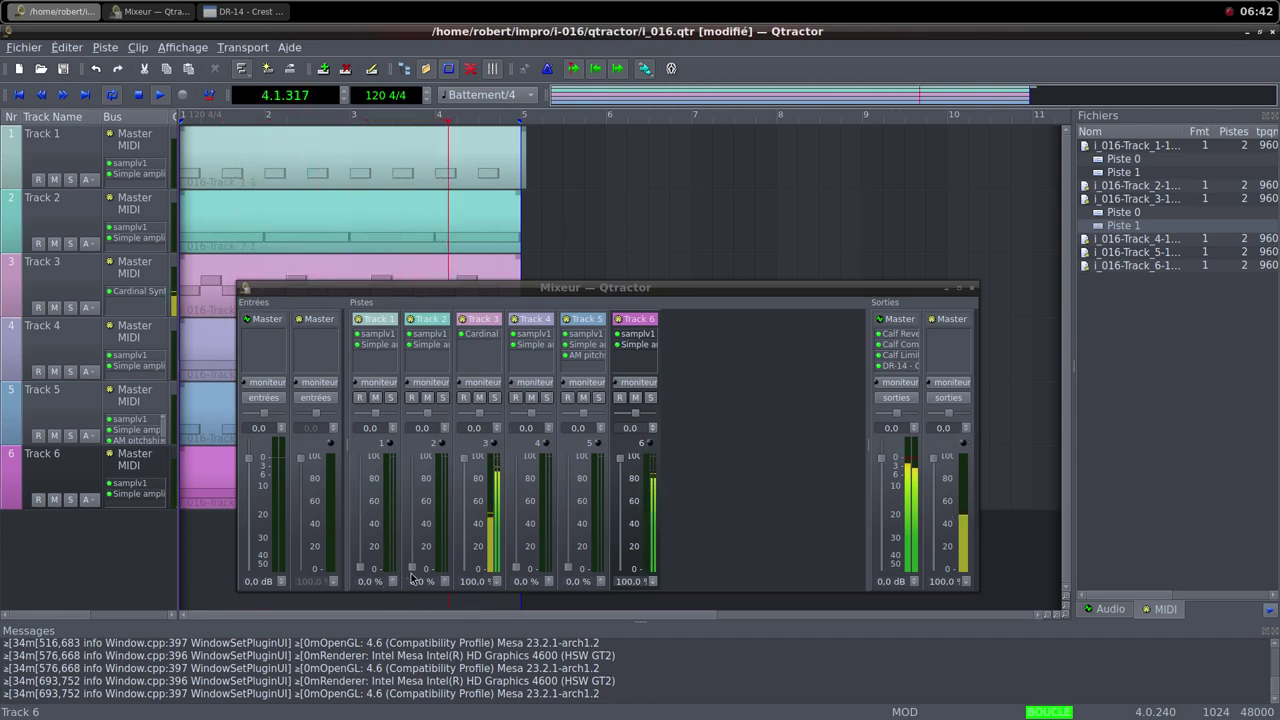
Step: Bring the volumes of Track 2, Track 4 and Track 5 up to 100% in the mixer
drag(414, 570, 411, 458)
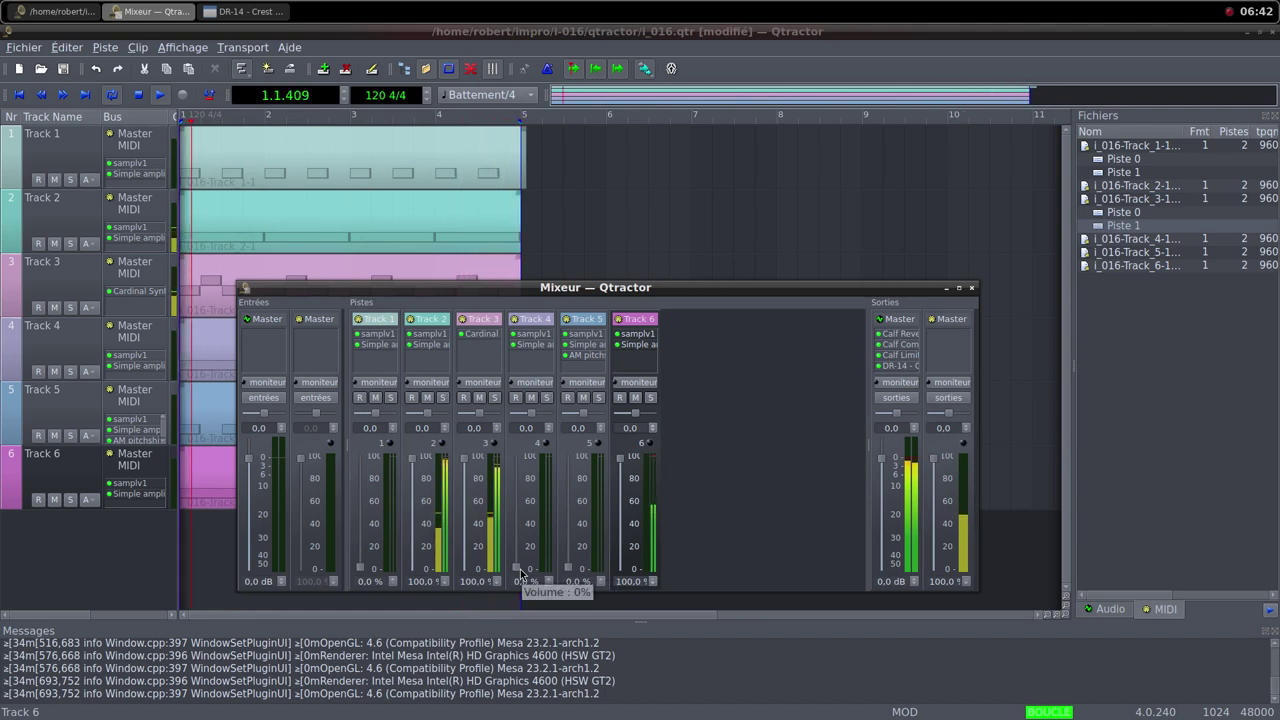
drag(520, 573, 511, 463)
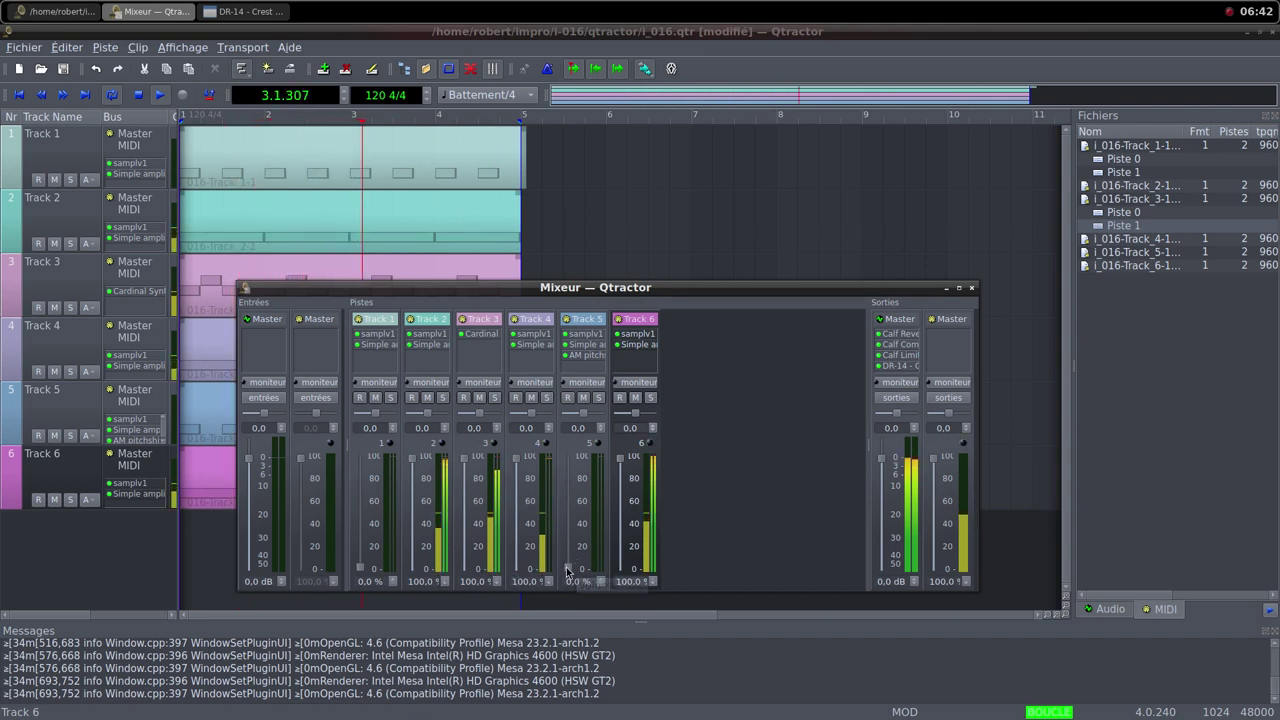
drag(567, 566, 573, 463)
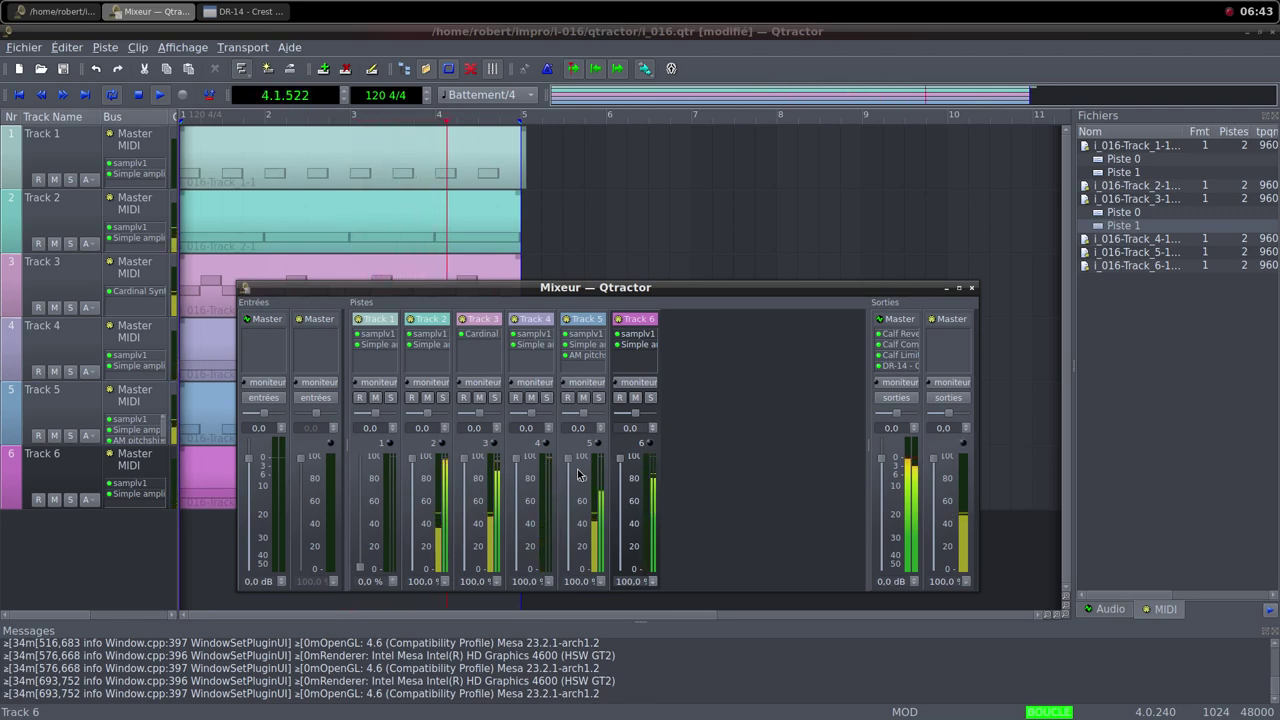
Step: Switch to the Freesound page in Firefox and load random sounds until S_NR_E_5to8.wav is reached
middle_click(513, 8)
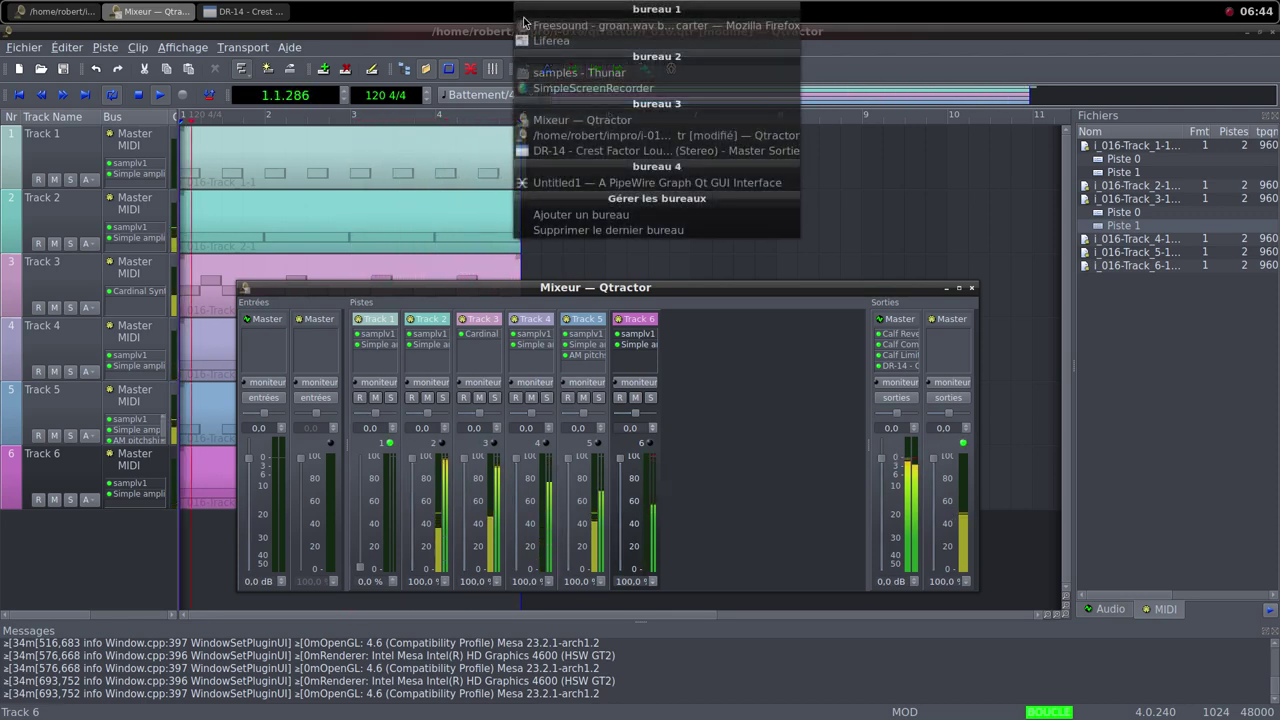
click(580, 24)
scroll(1057, 328, up, 2)
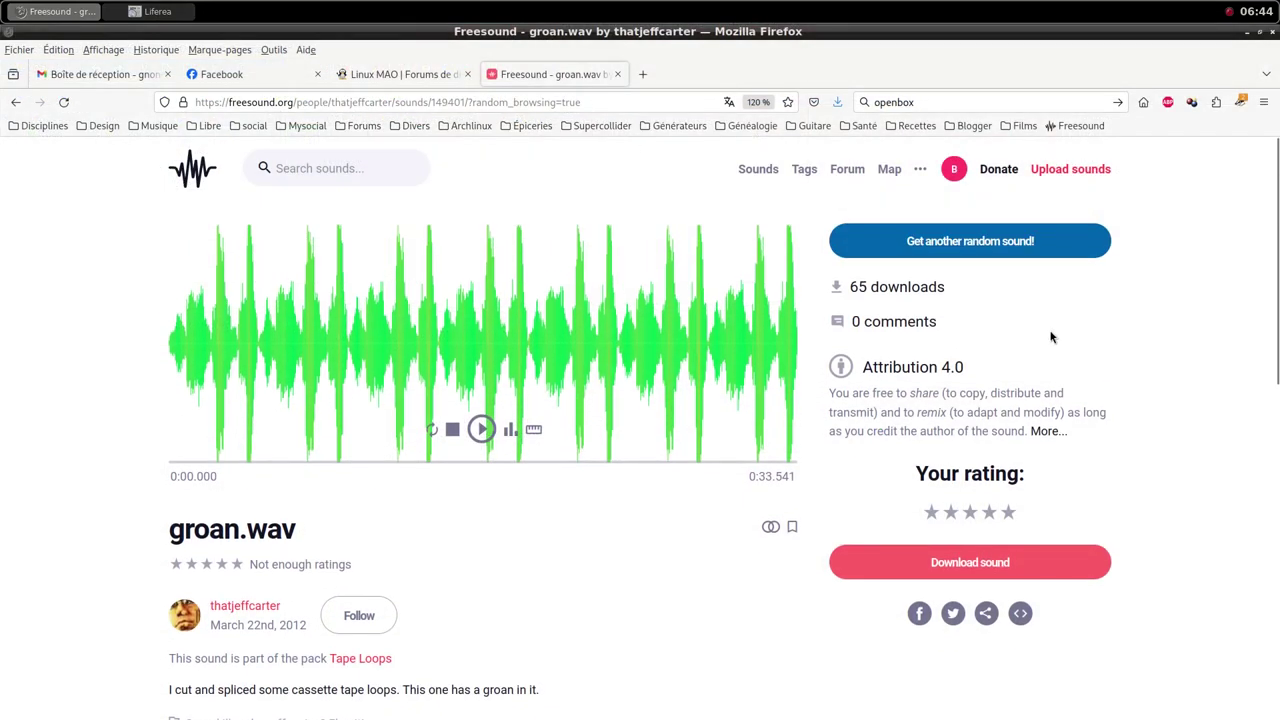
click(990, 252)
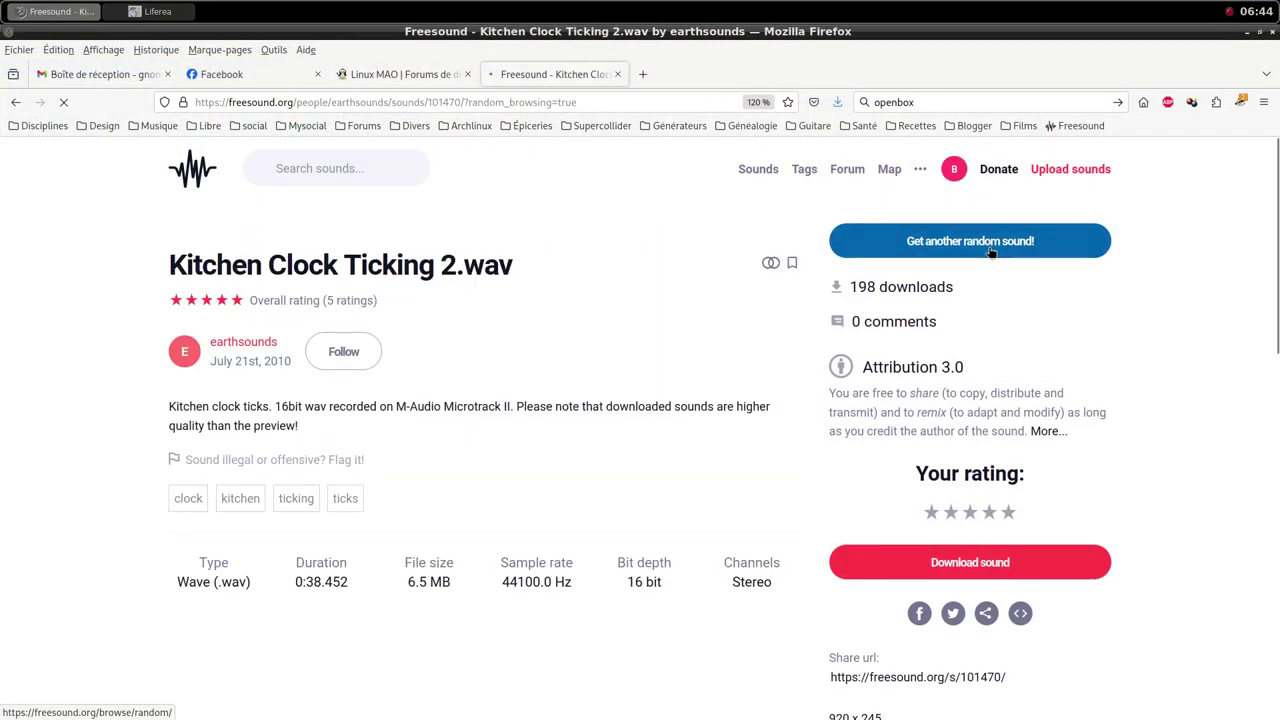
click(990, 252)
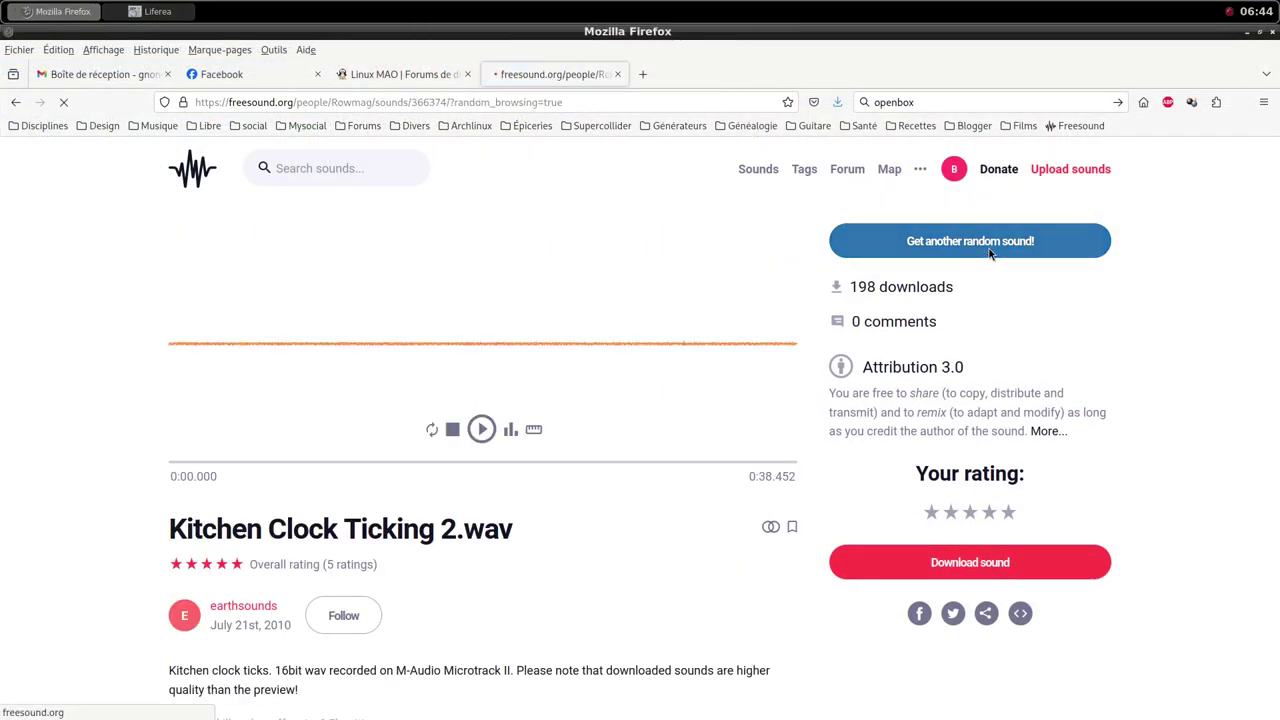
click(990, 252)
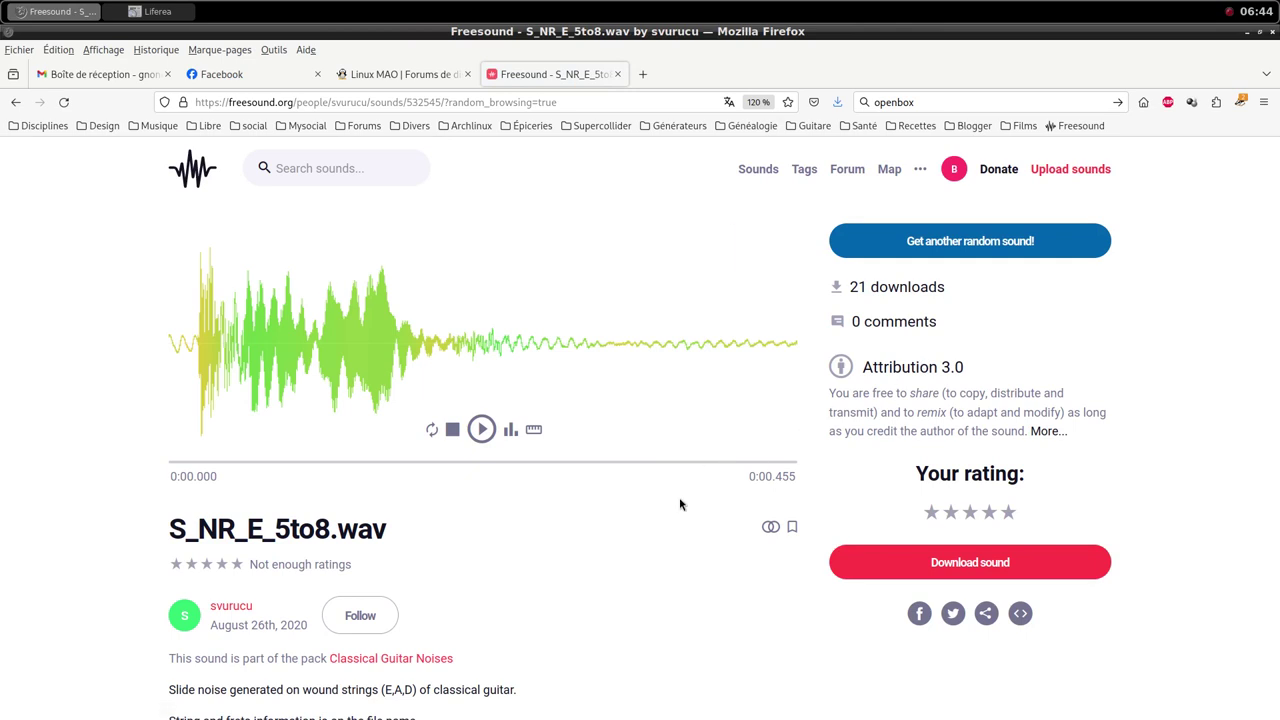
Step: Download S_NR_E_5to8.wav into the i-016 samples folder under its suggested name
scroll(704, 526, down, 4)
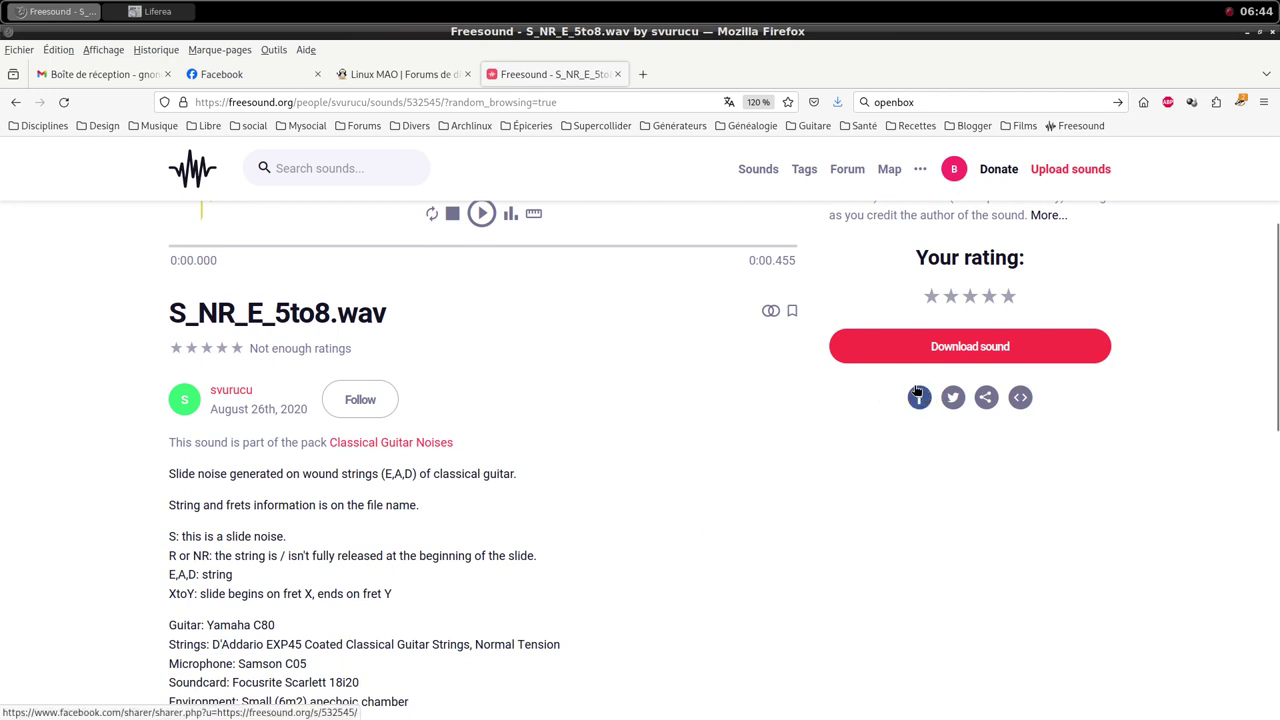
click(953, 349)
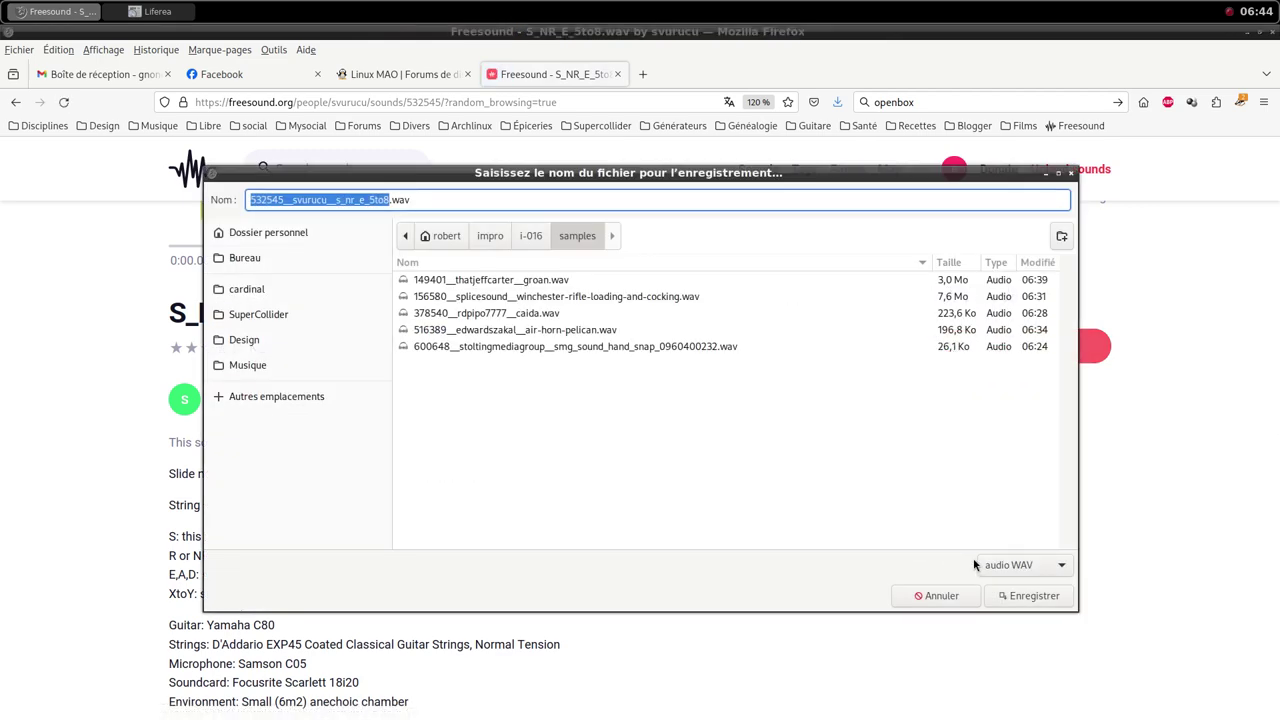
click(1022, 596)
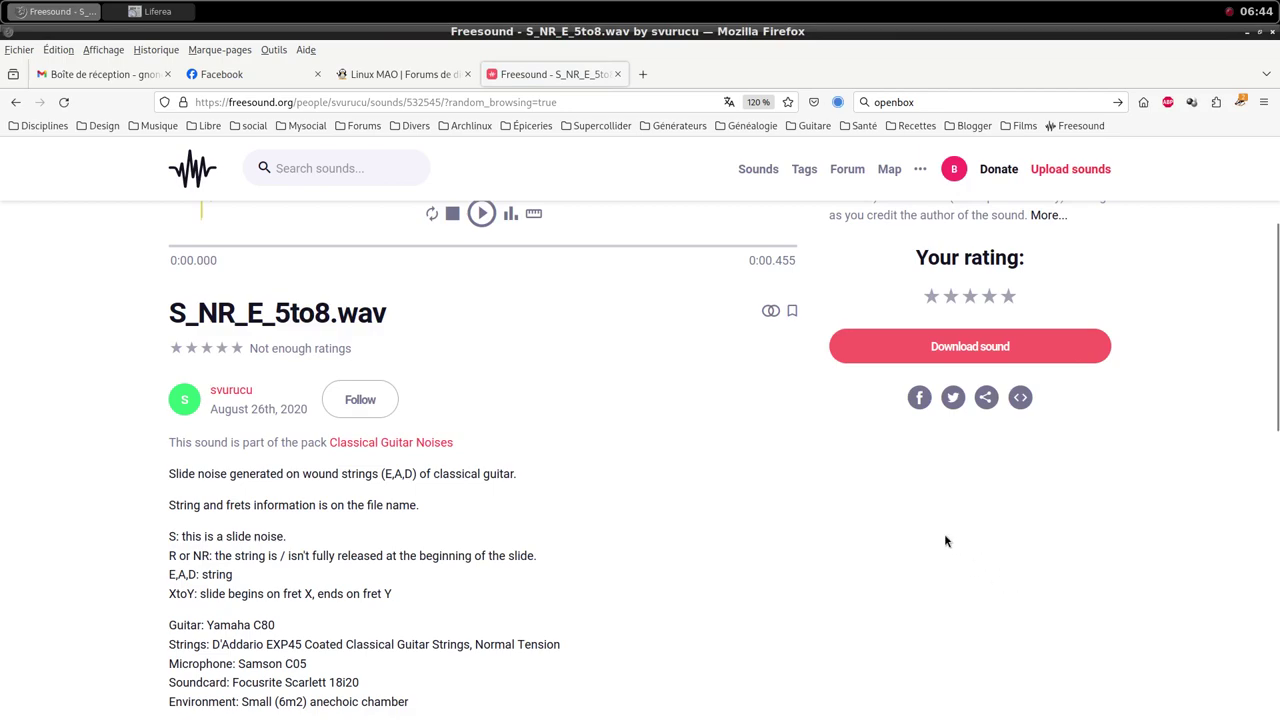
Step: Return to the Qtractor mixer and start a new track, Track 7, of type MIDI
middle_click(701, 7)
click(747, 120)
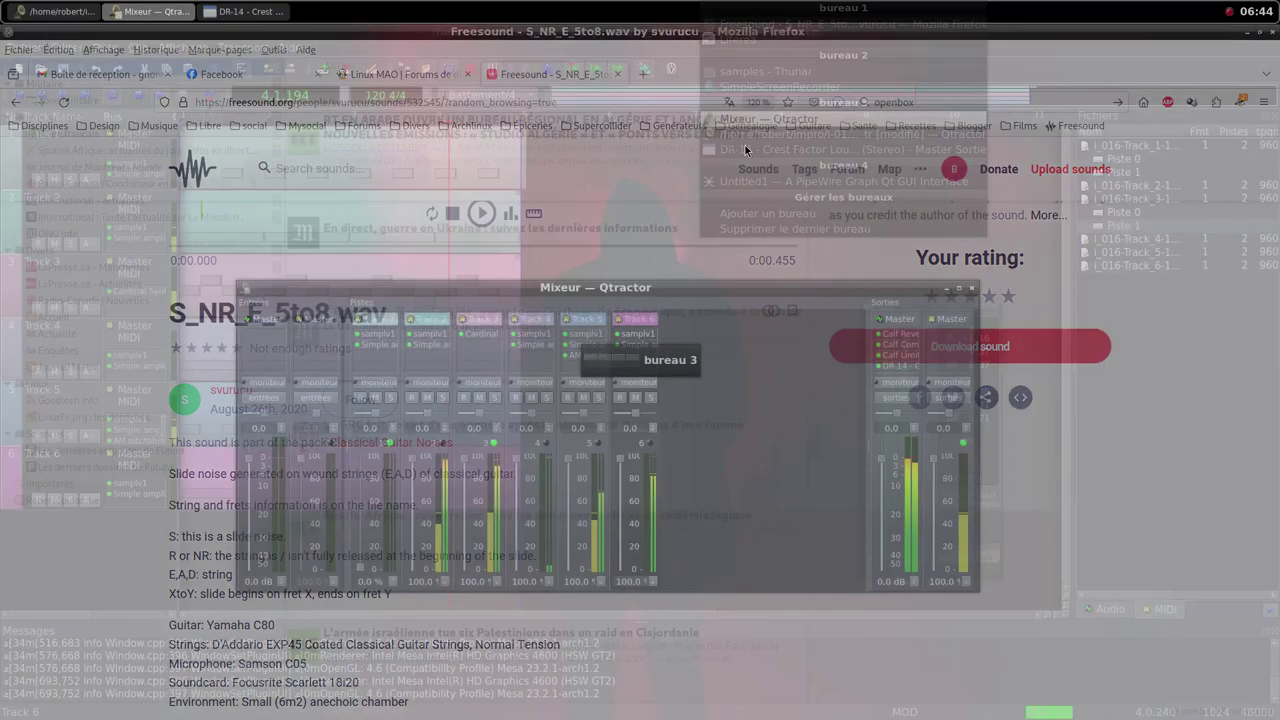
right_click(747, 420)
click(780, 427)
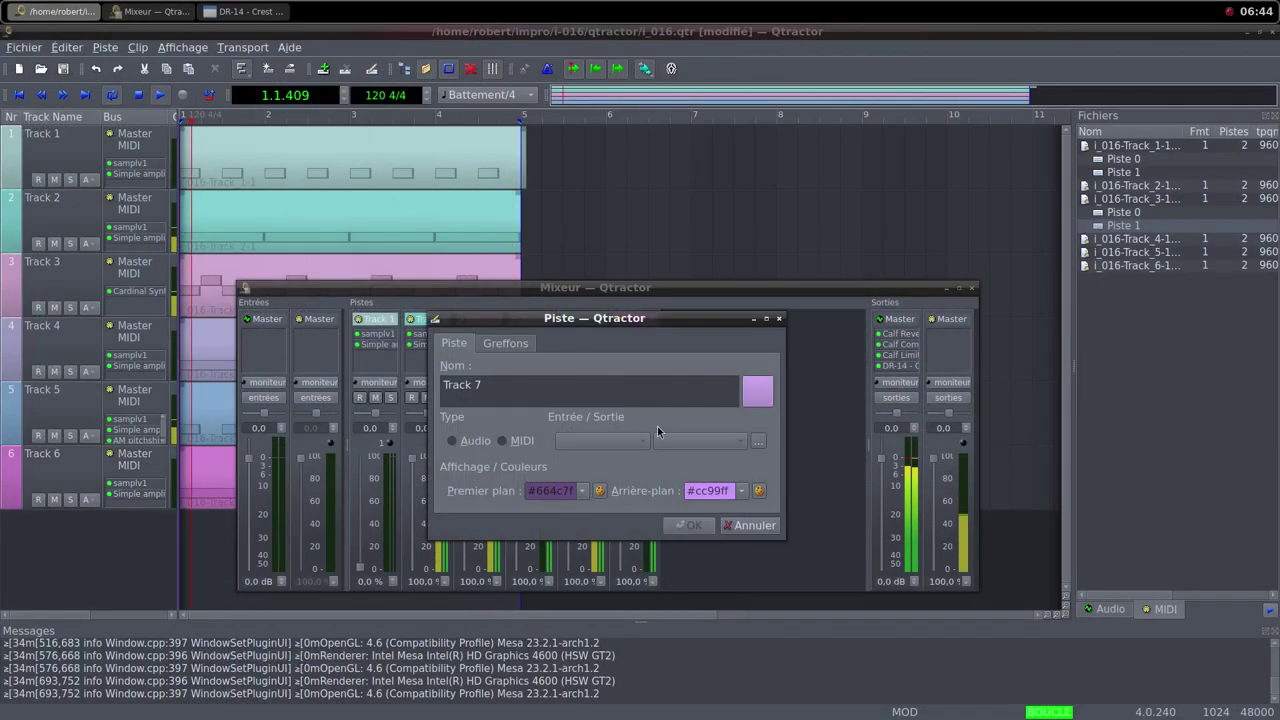
click(524, 440)
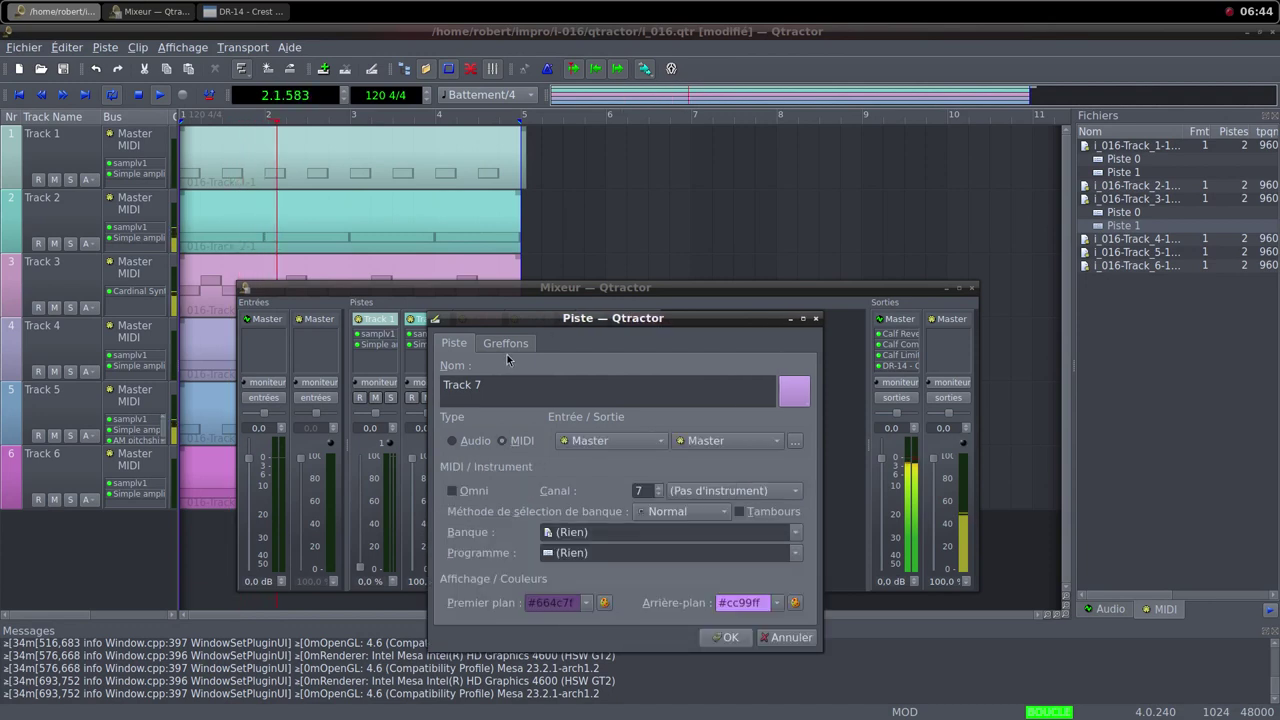
Step: Search the plugin list for "sam" and add samplv1 to Track 7
click(507, 345)
double_click(489, 449)
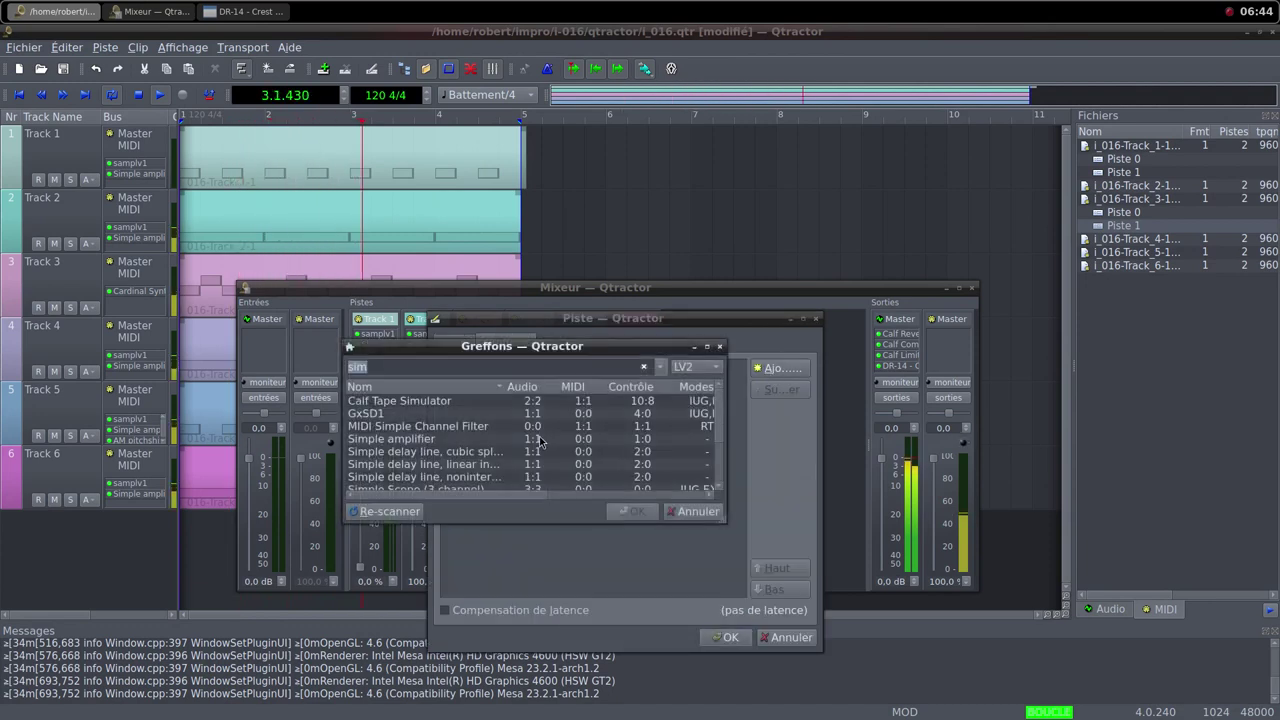
text(sam)
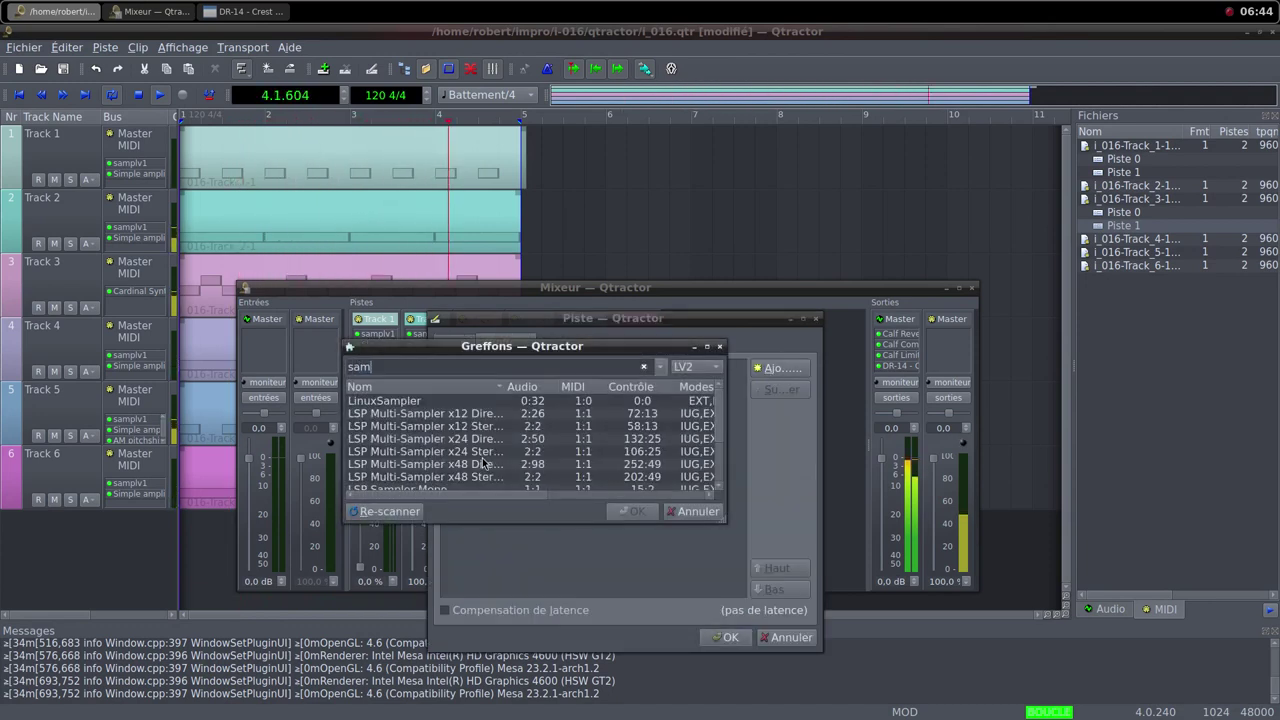
double_click(457, 477)
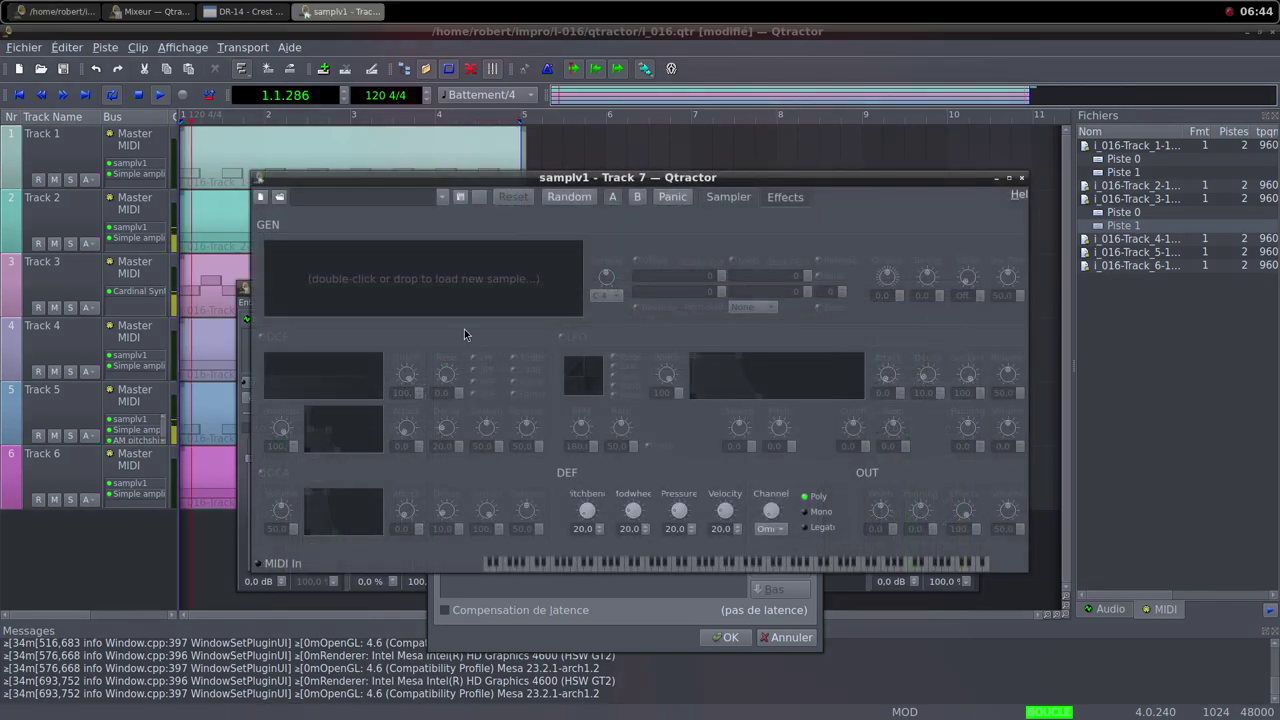
Step: Load 532545__svurucu__s_nr_e_5to8.wav into Track 7's samplv1 and set its DCA and output volumes to 100
double_click(439, 286)
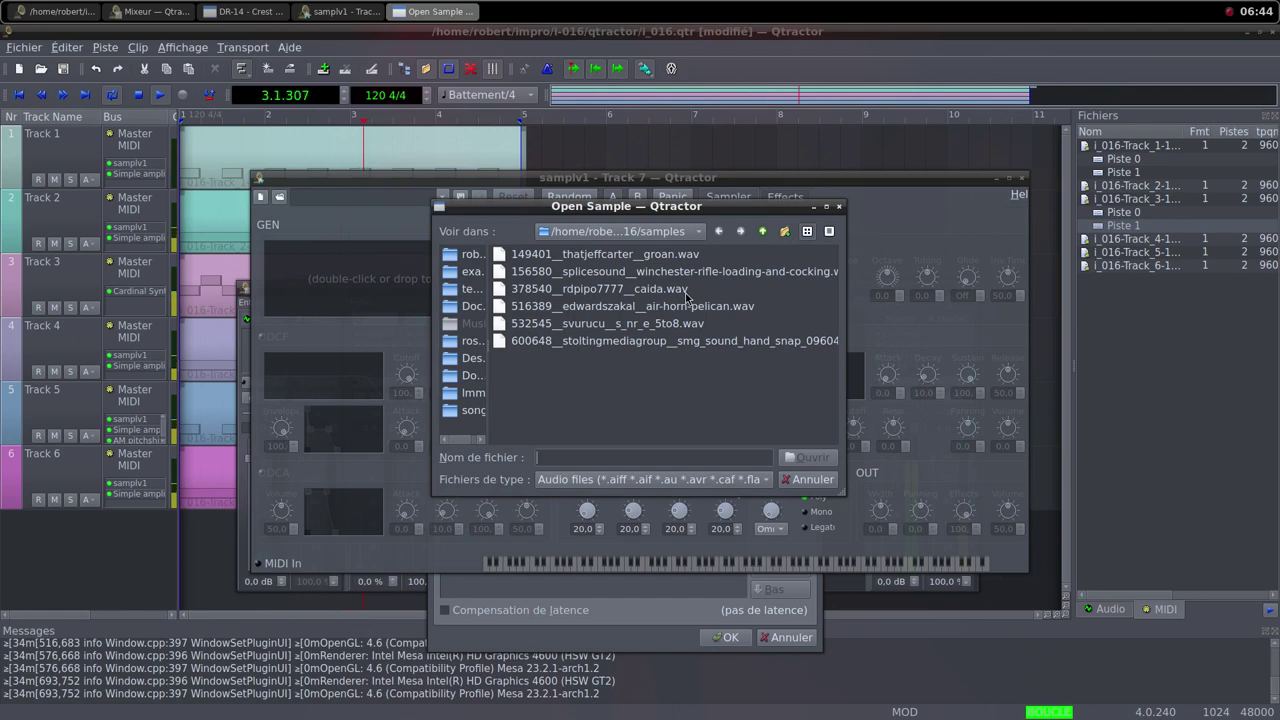
click(705, 325)
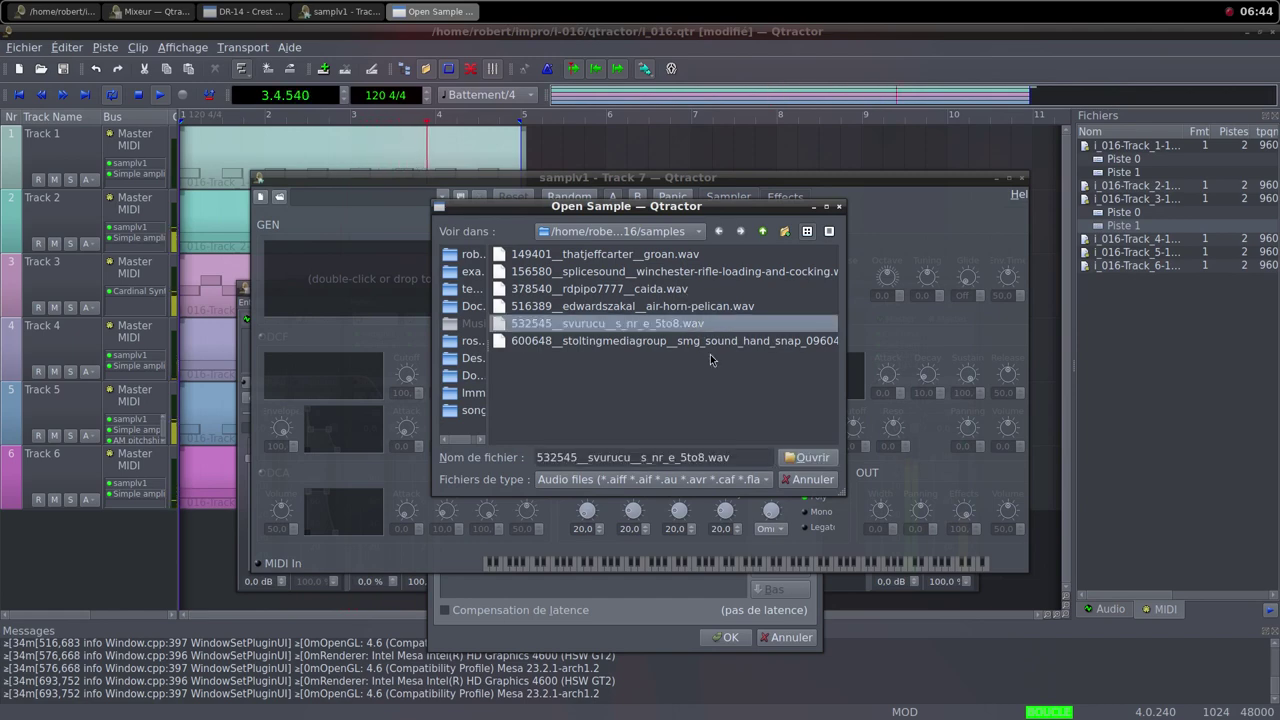
click(811, 458)
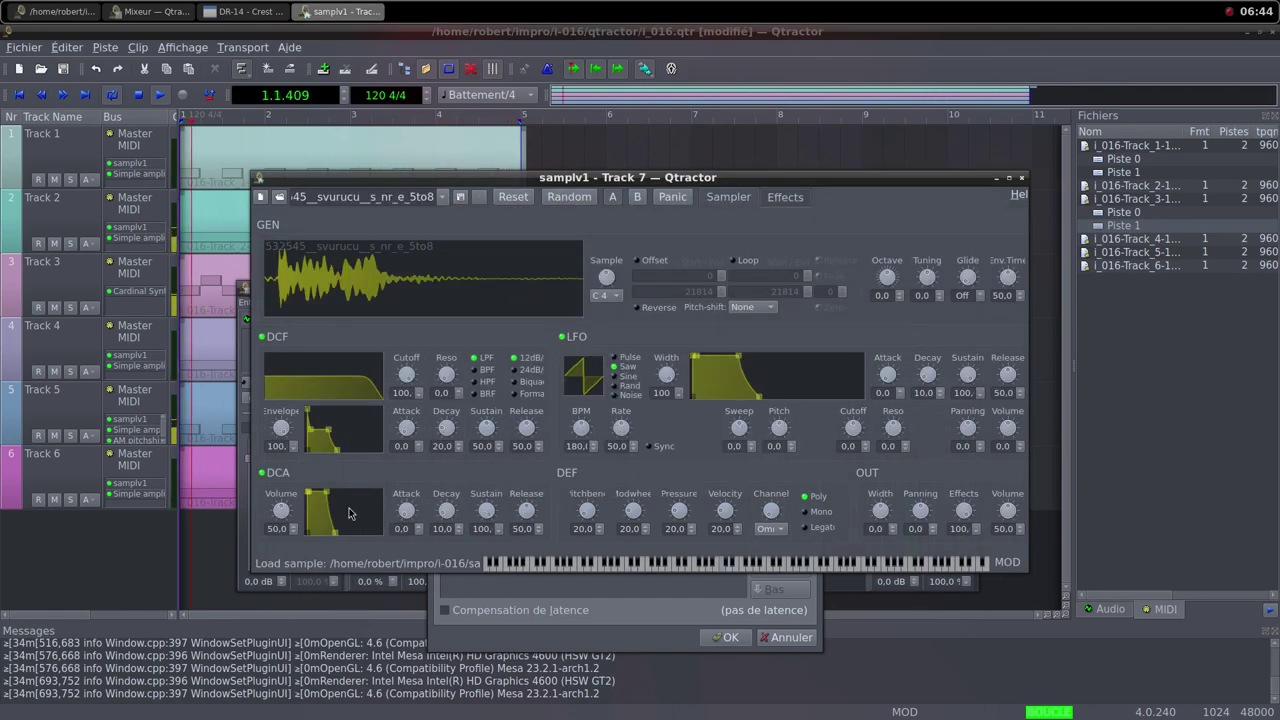
drag(281, 511, 296, 546)
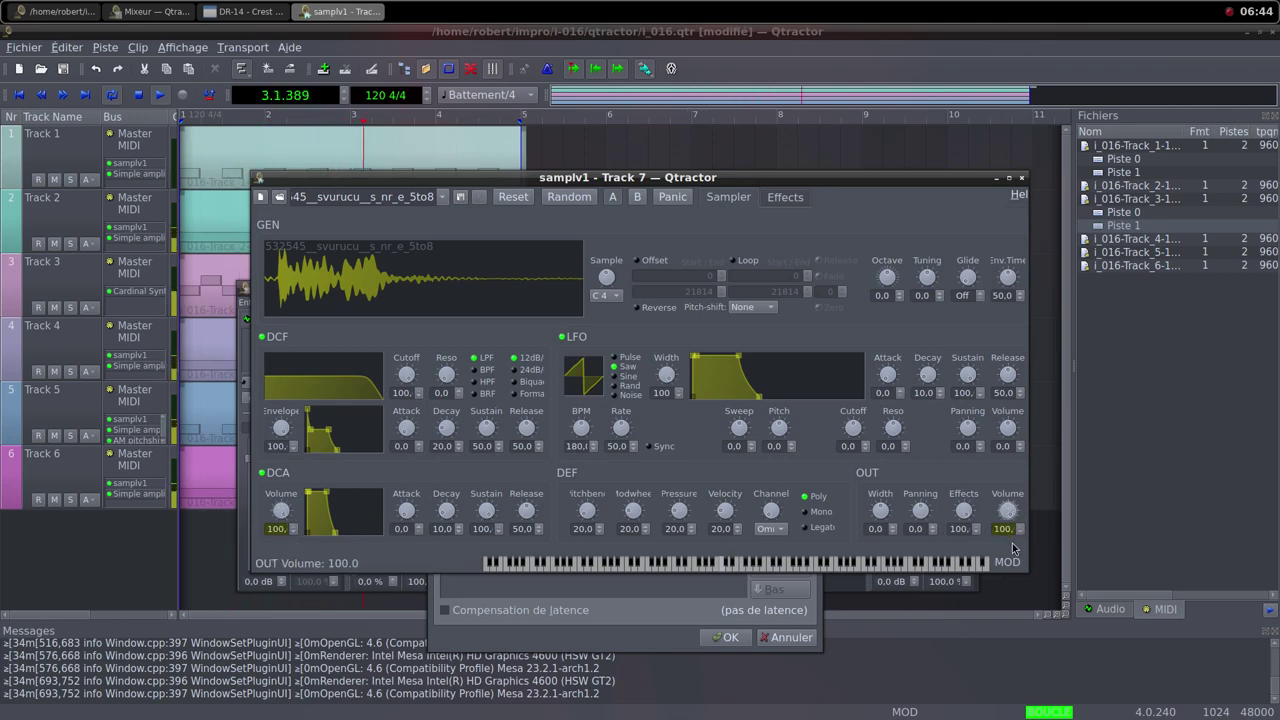
click(1021, 178)
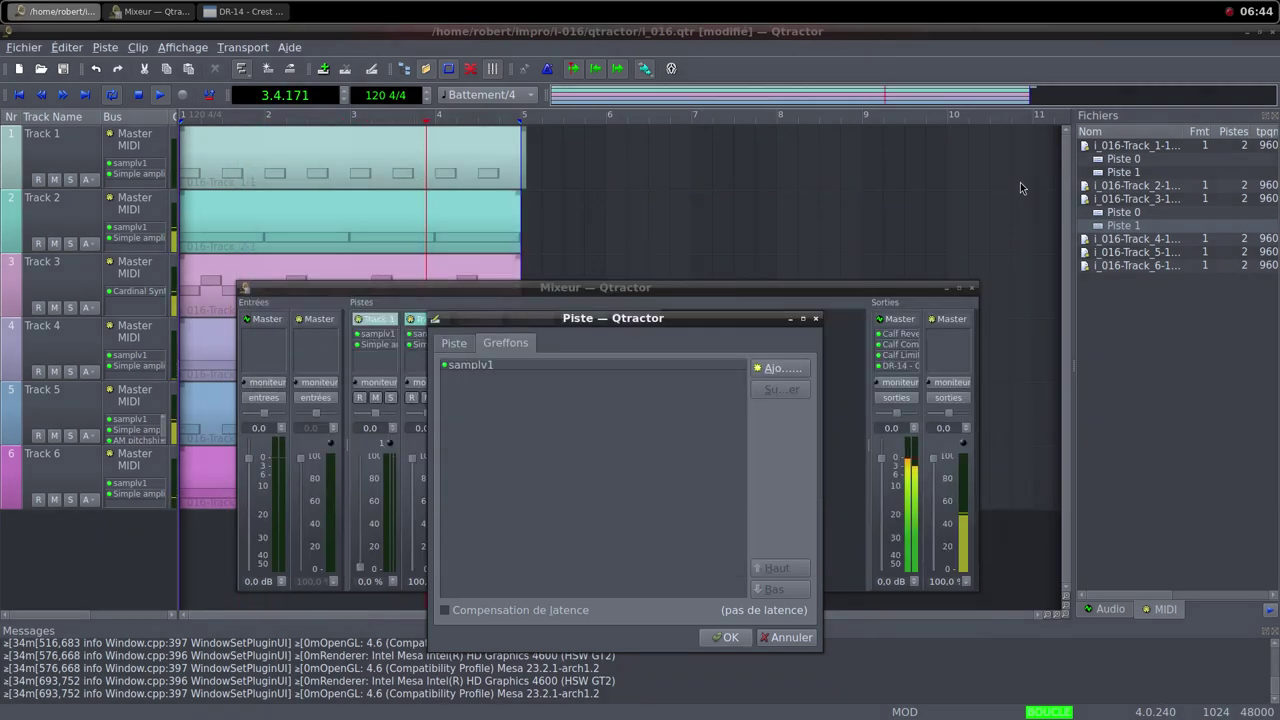
Step: Search the plugin list for "sim", add Simple amplifier to Track 7 and confirm the new track
click(781, 368)
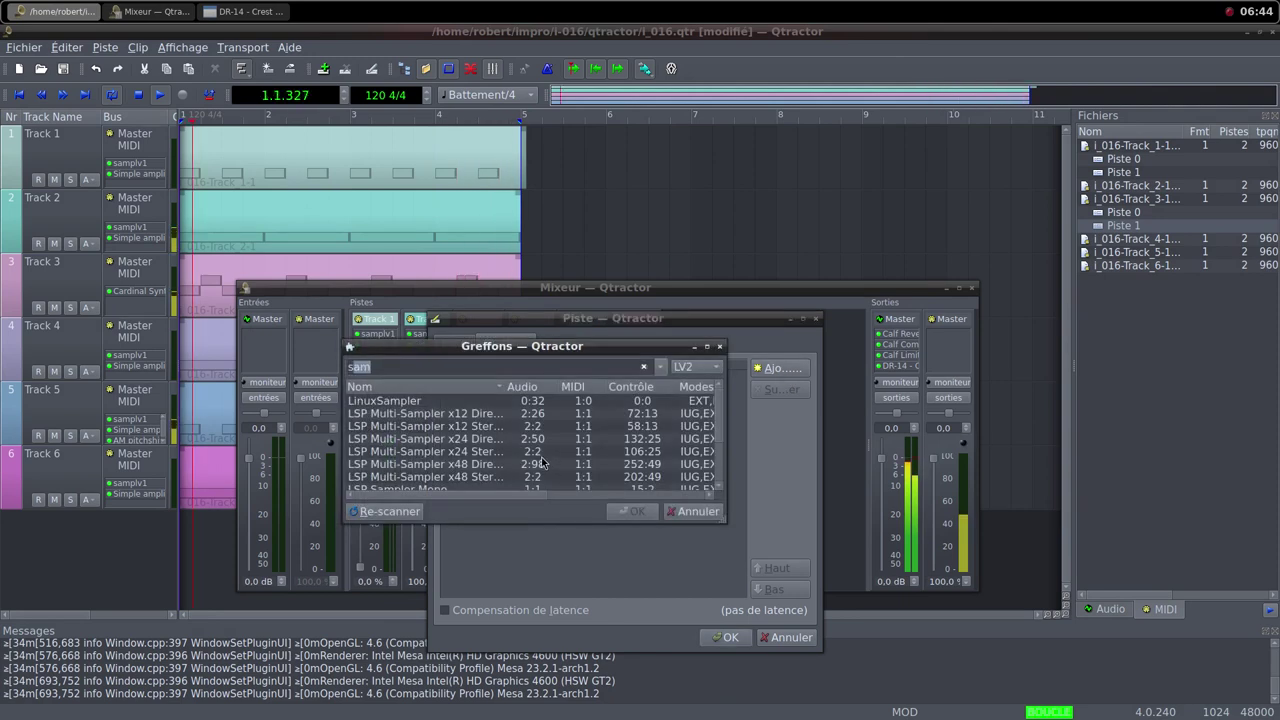
text(sim)
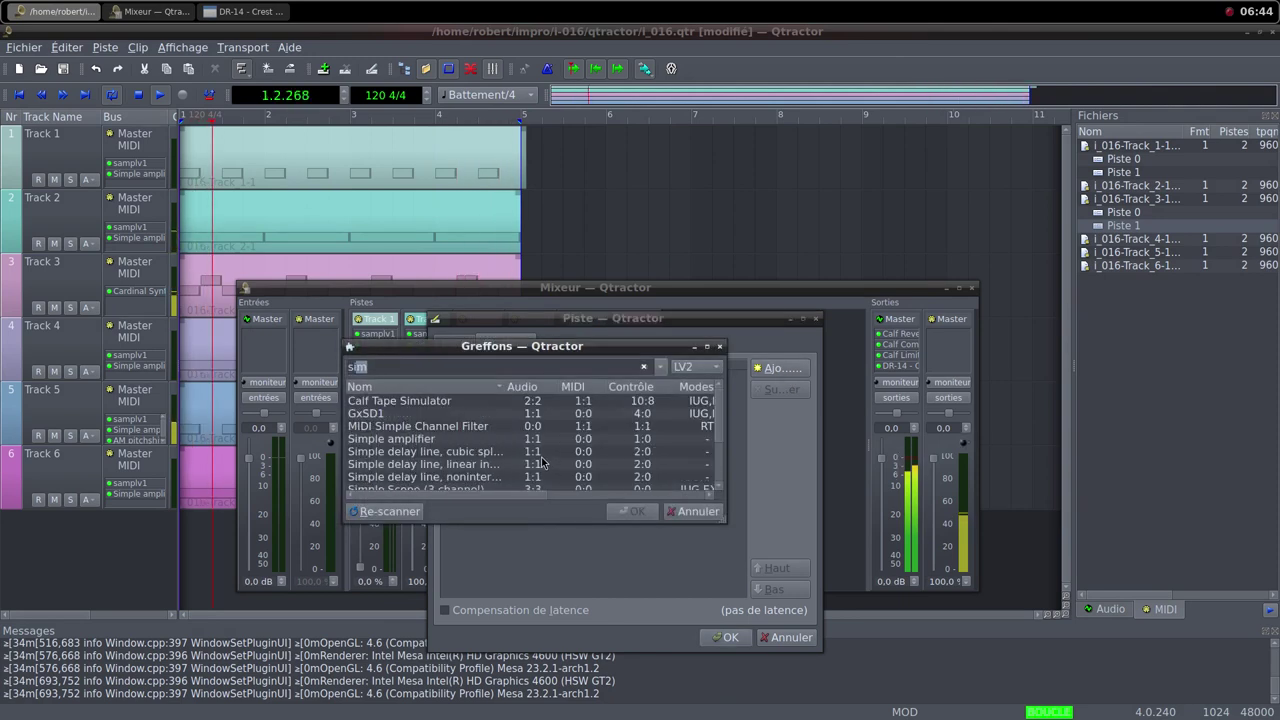
double_click(432, 442)
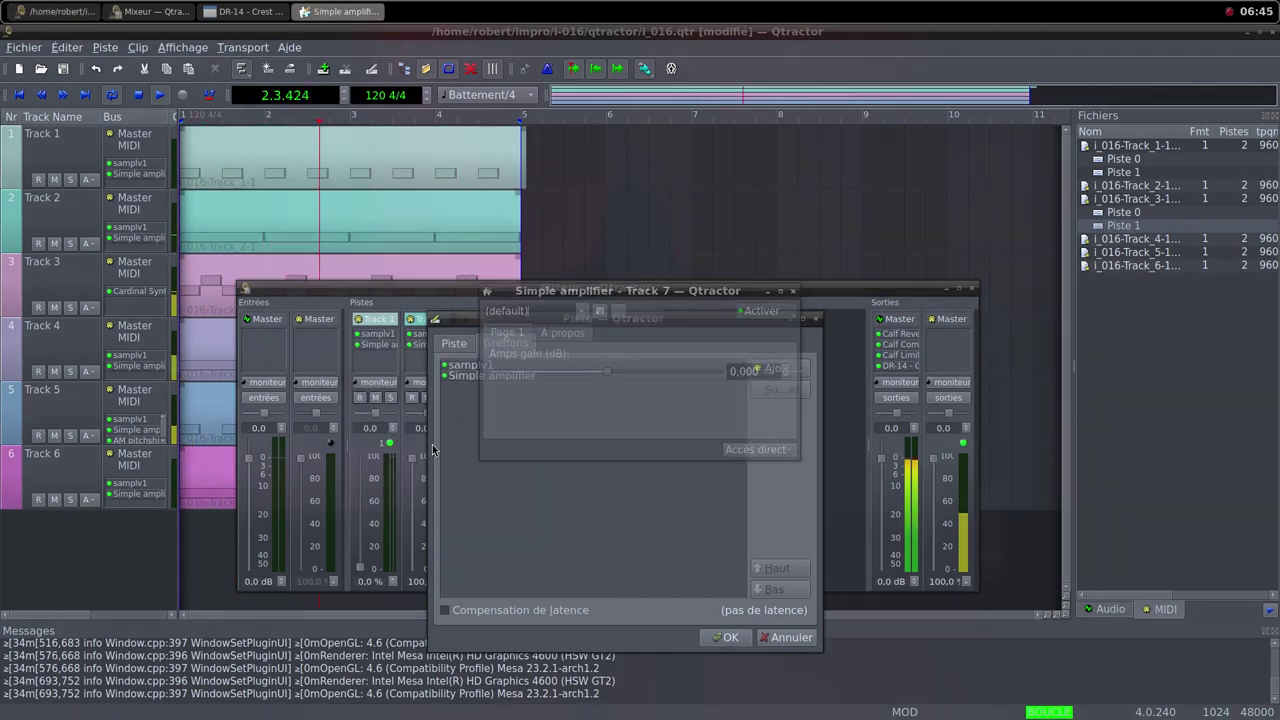
click(792, 291)
click(729, 636)
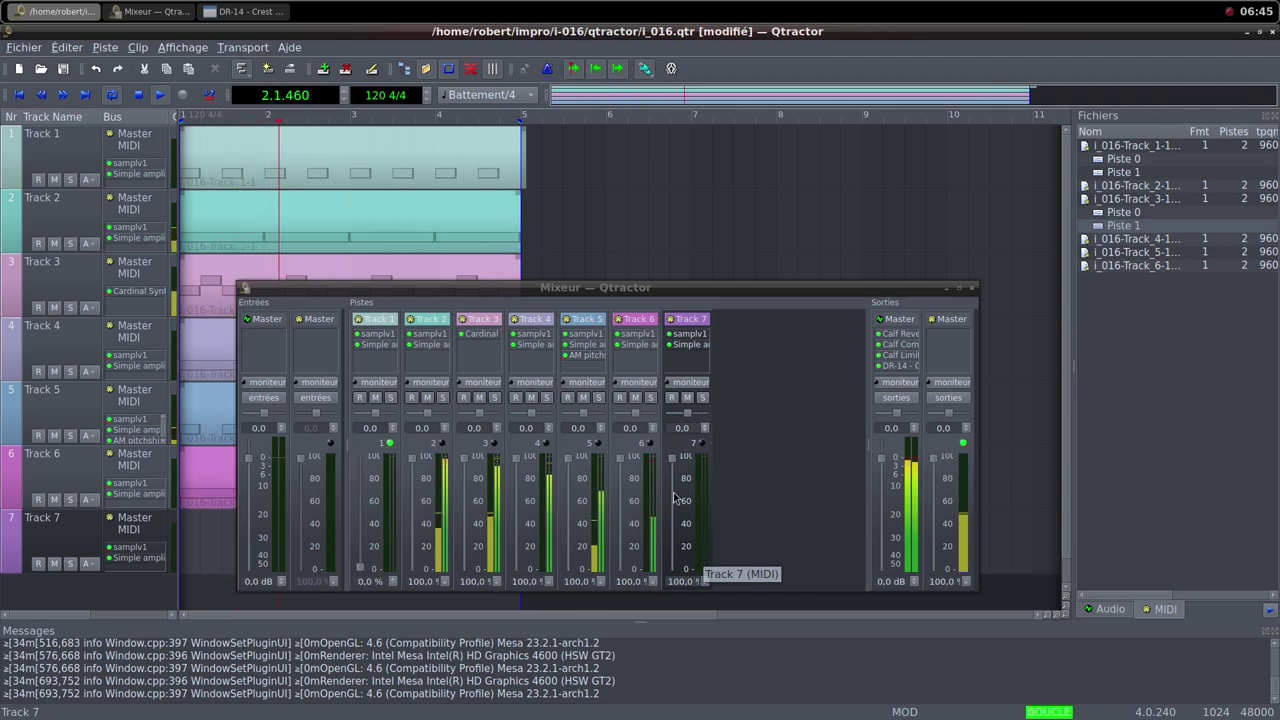
Step: Lower Track 7's mixer volume to 0 % and create a new MIDI clip on Track 7
drag(674, 562, 680, 607)
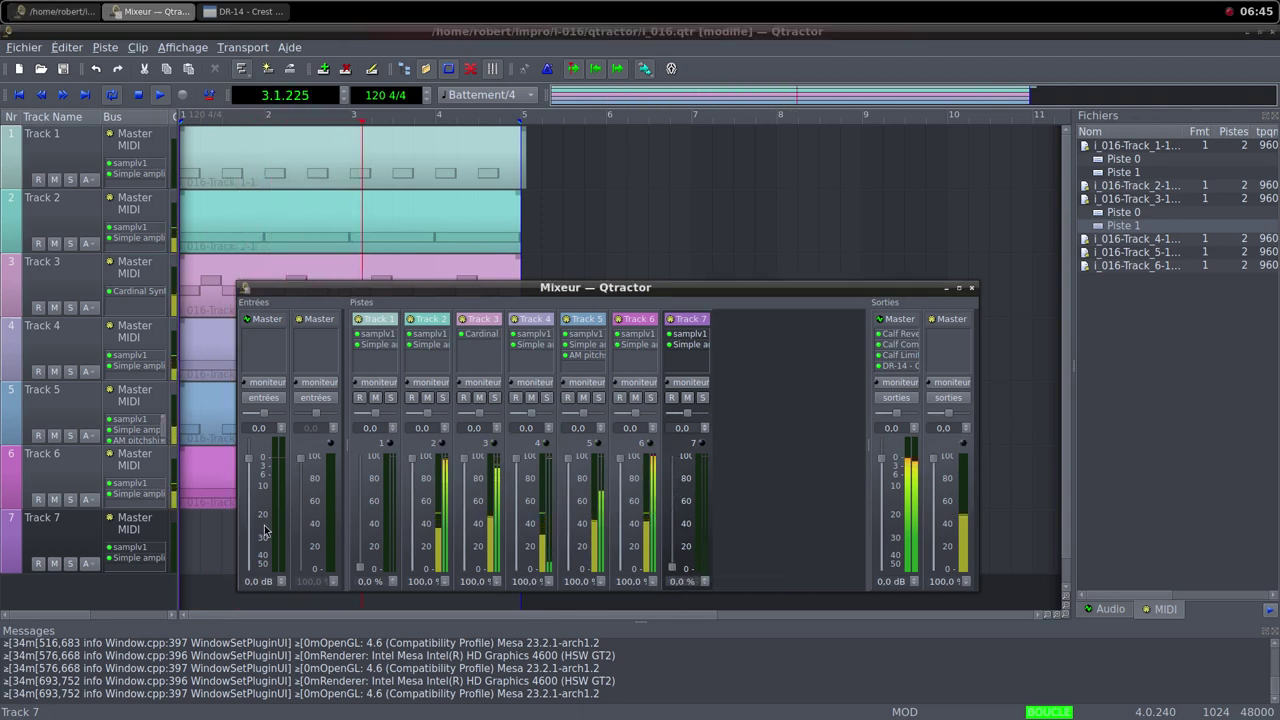
right_click(201, 537)
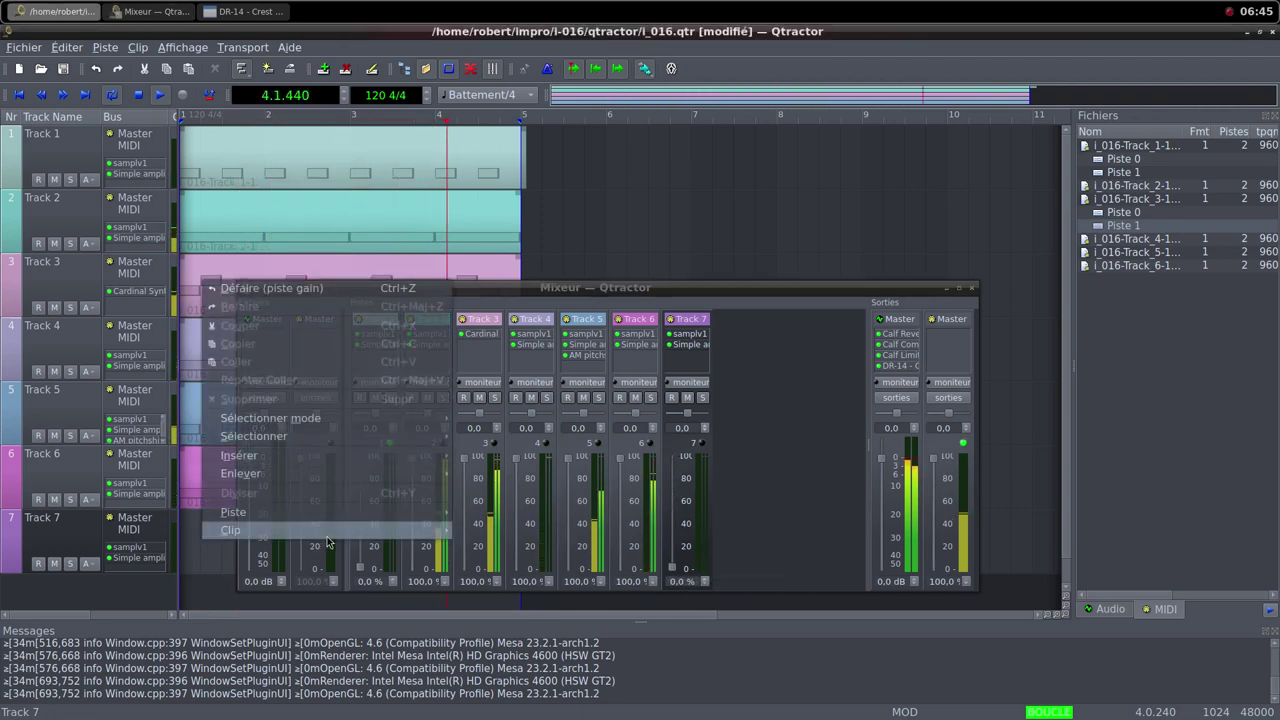
mouse_move(300, 537)
click(488, 453)
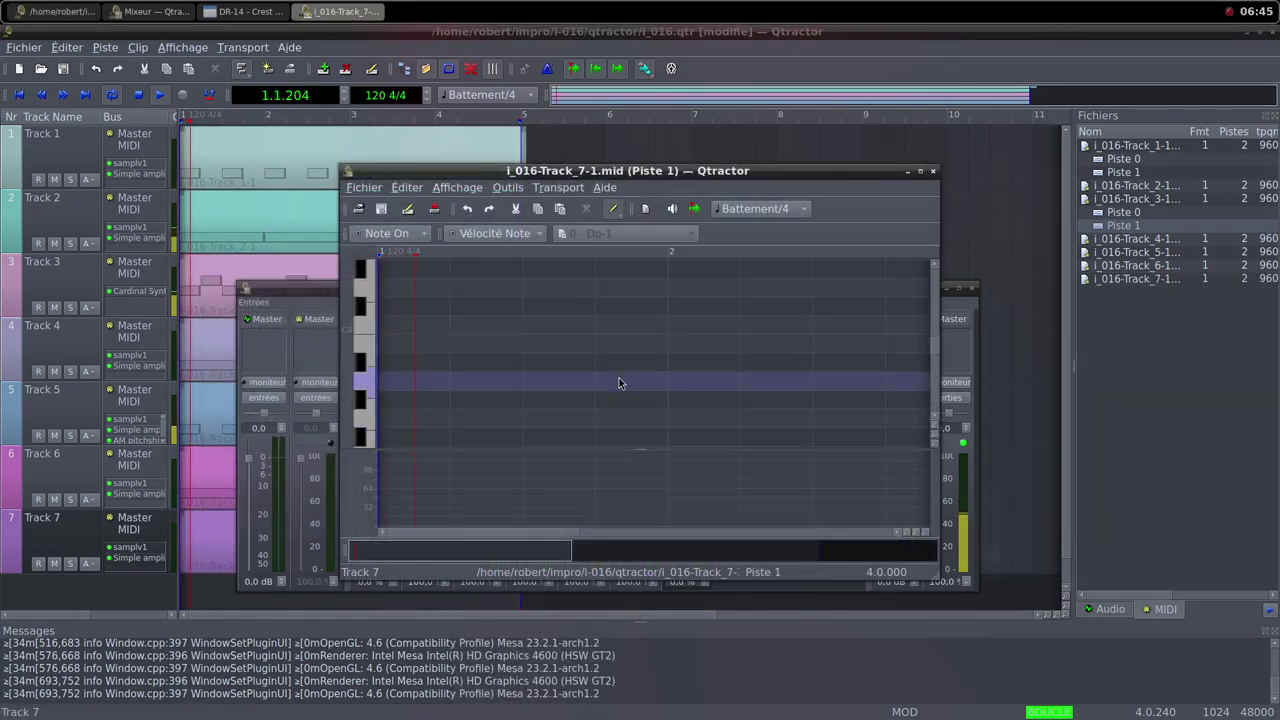
Step: Check the S_NR_E_5to8.wav details on its Freesound page in Firefox and return to Qtractor's Track 7 clip editor
middle_click(876, 13)
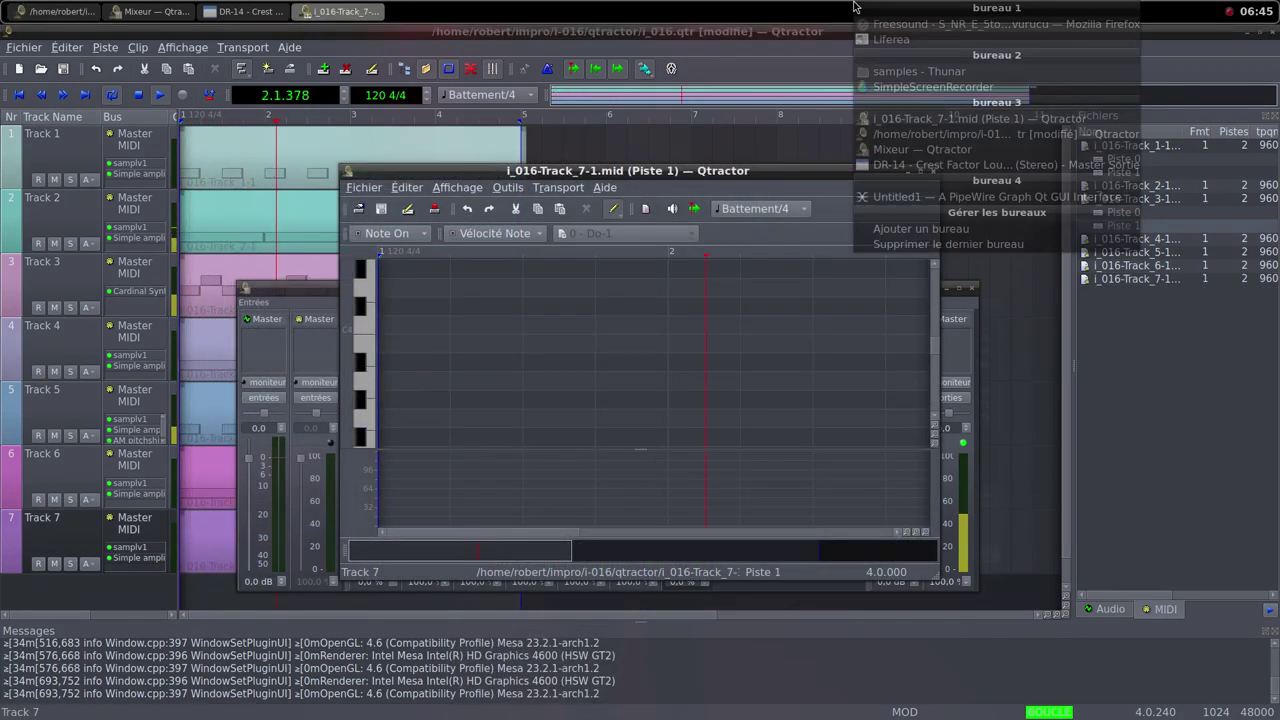
click(872, 238)
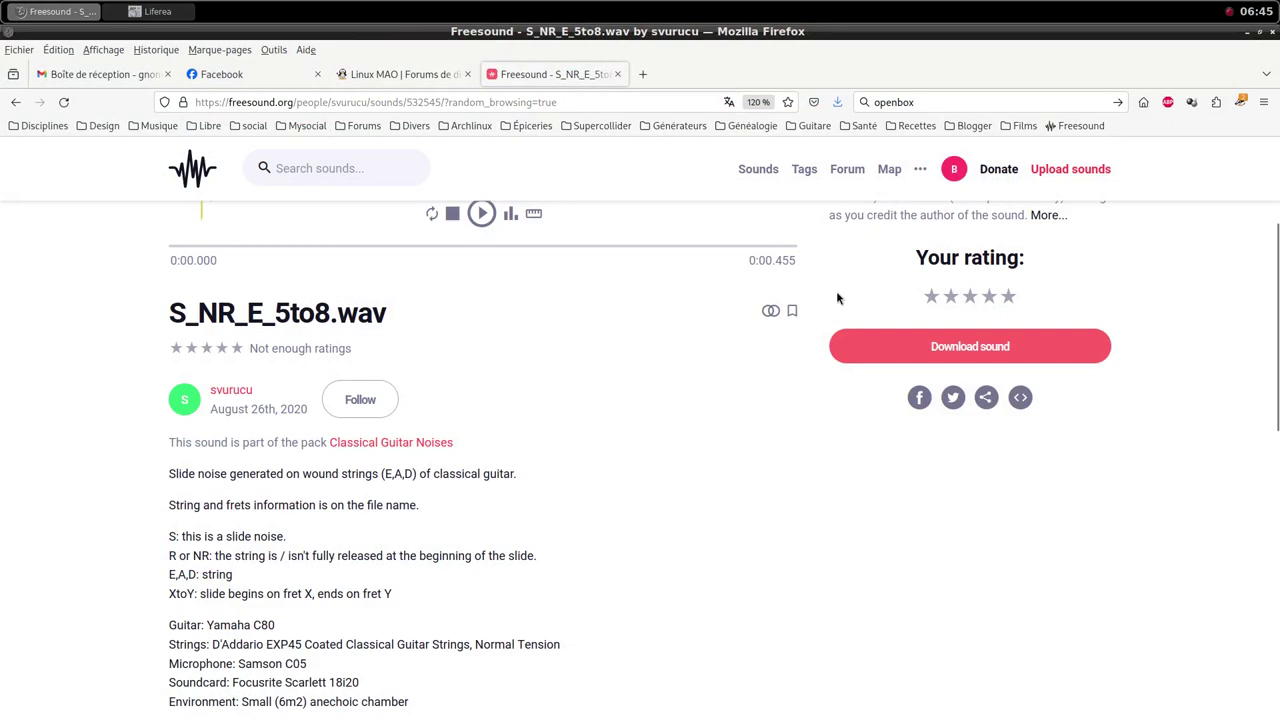
scroll(832, 312, up, 2)
middle_click(690, 8)
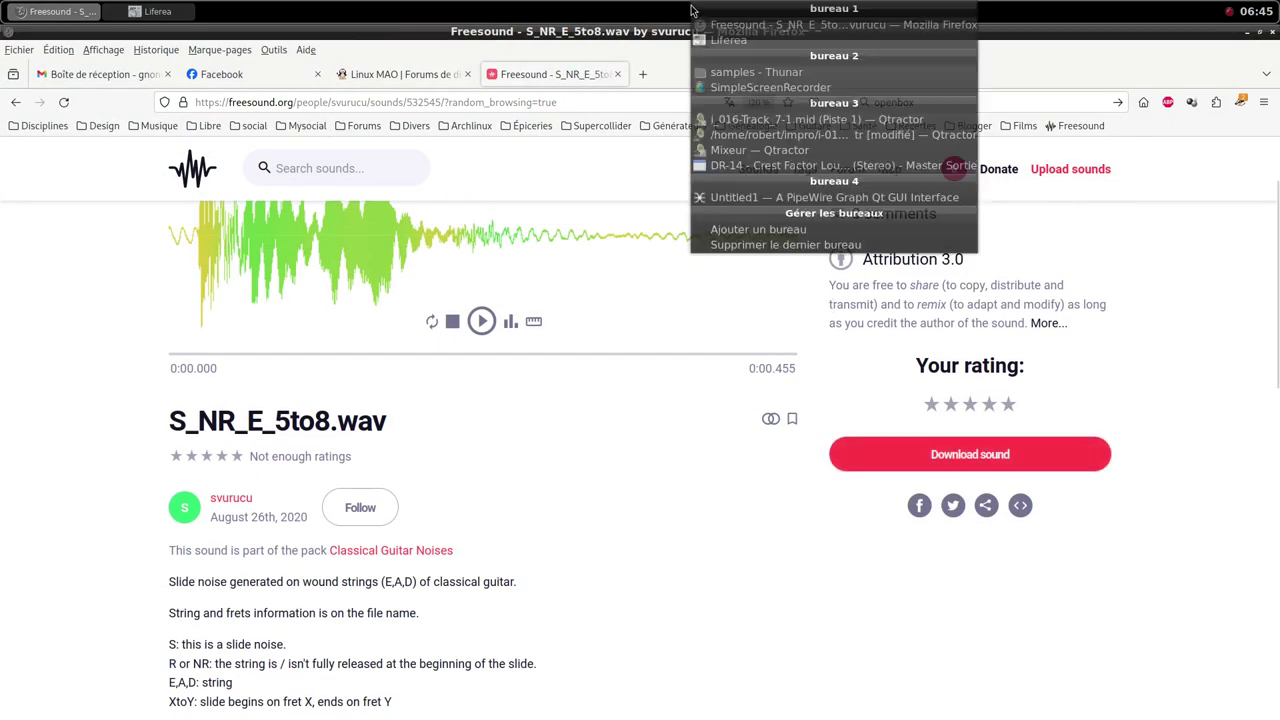
click(727, 123)
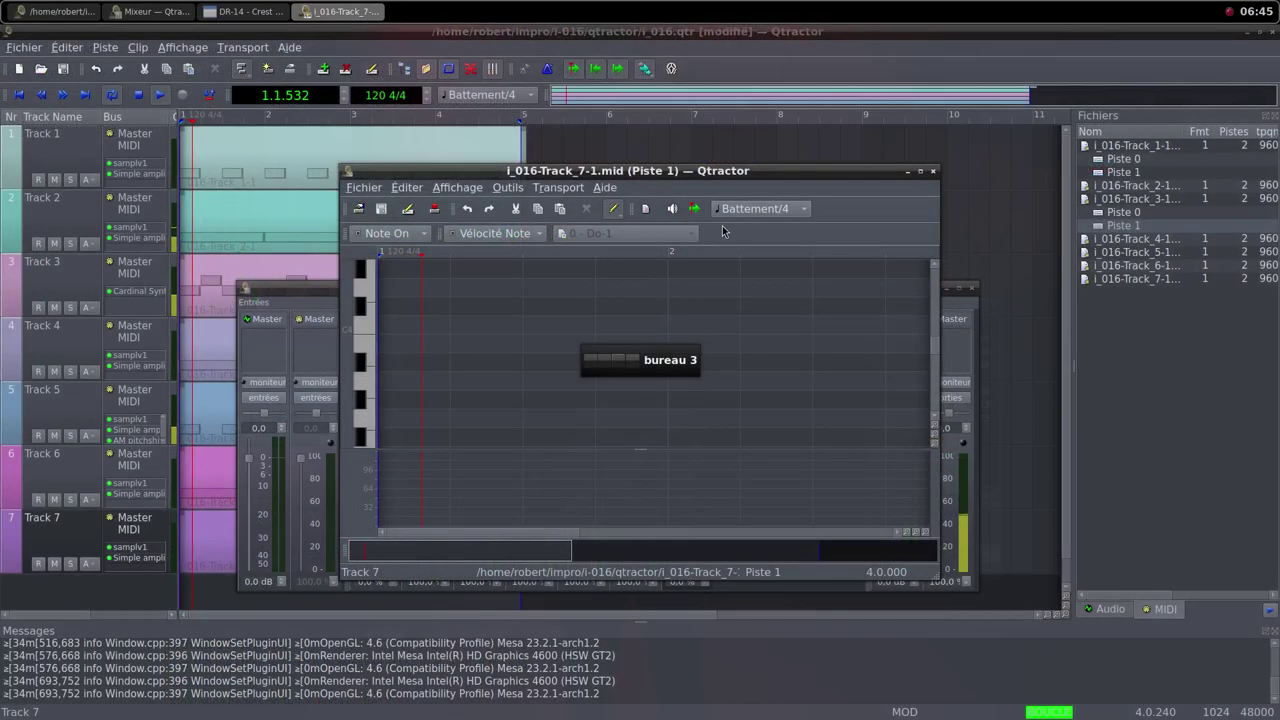
Step: Draw eight one-beat C4 notes on beats 2 and 4 of all four bars in the Track 7 clip and close the editor
click(920, 172)
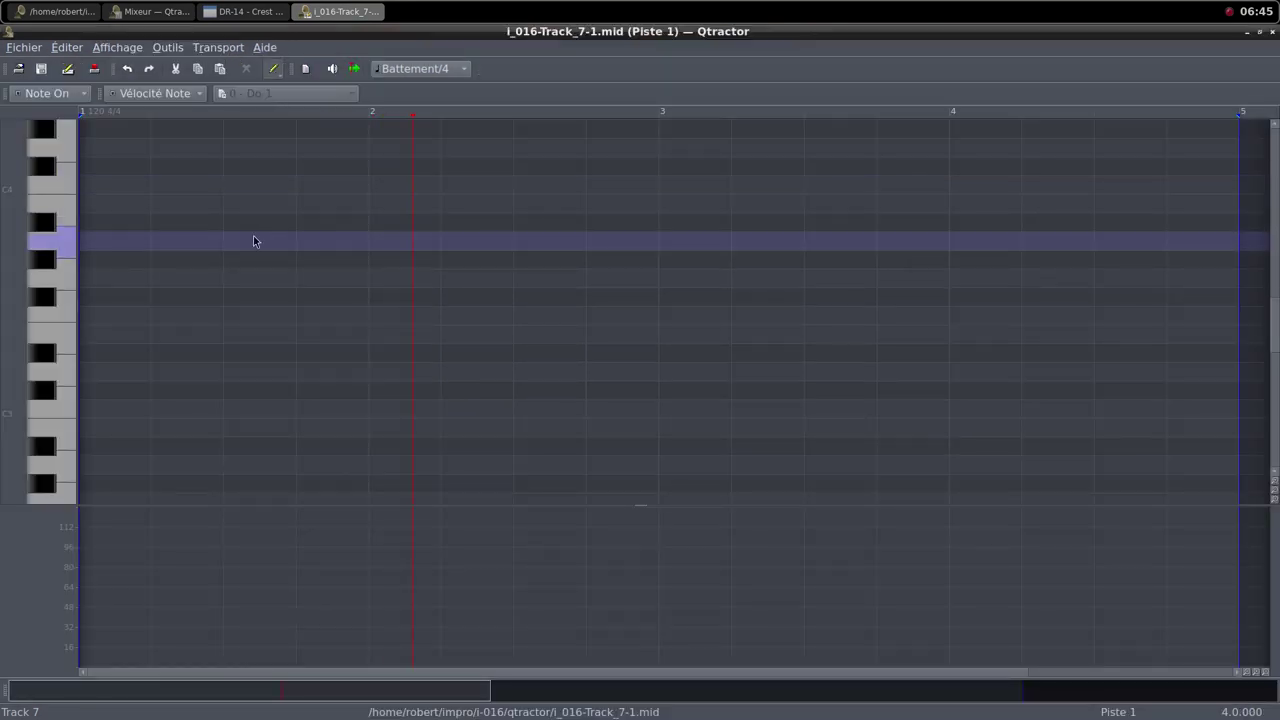
drag(165, 181, 222, 182)
drag(303, 186, 368, 180)
drag(447, 191, 511, 184)
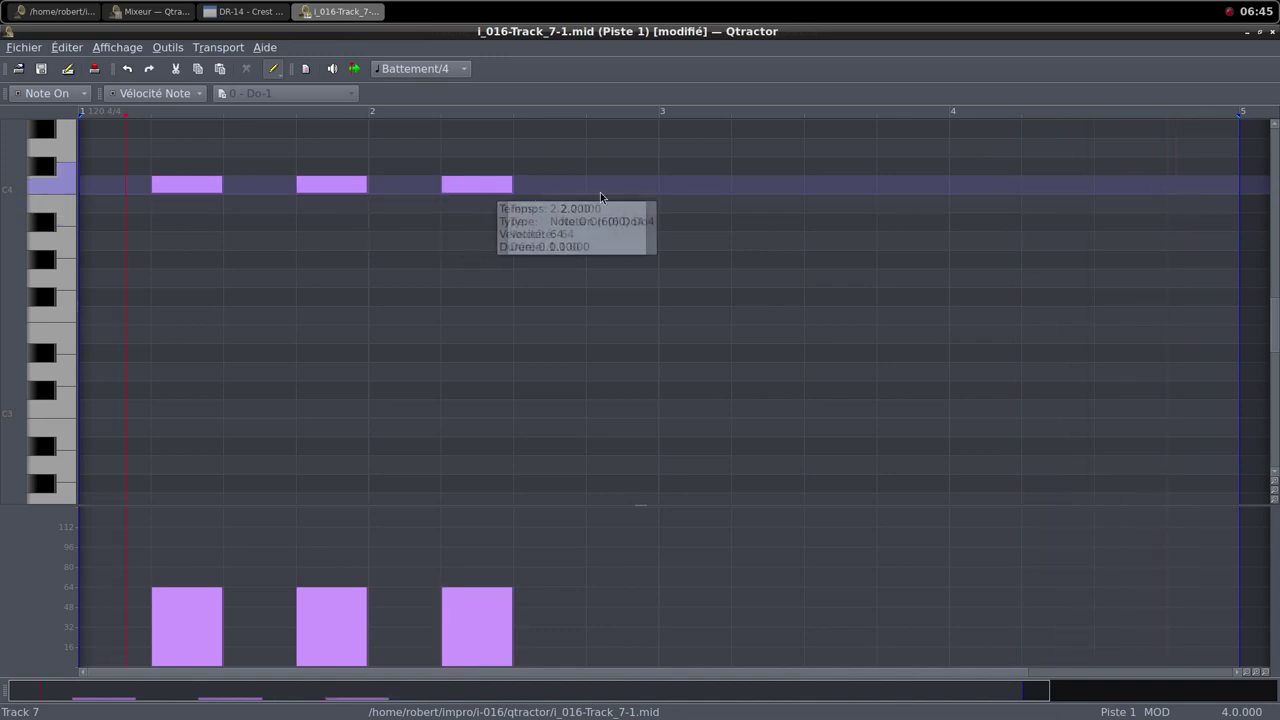
drag(588, 184, 657, 184)
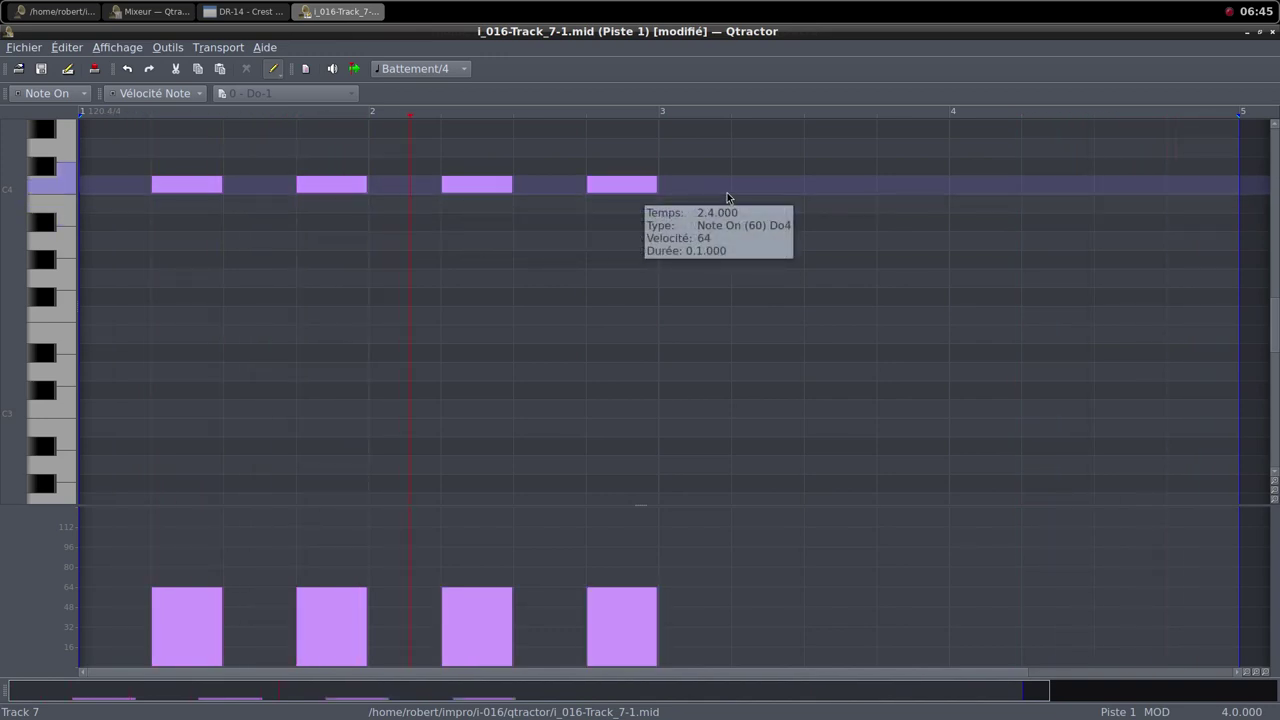
drag(735, 184, 802, 184)
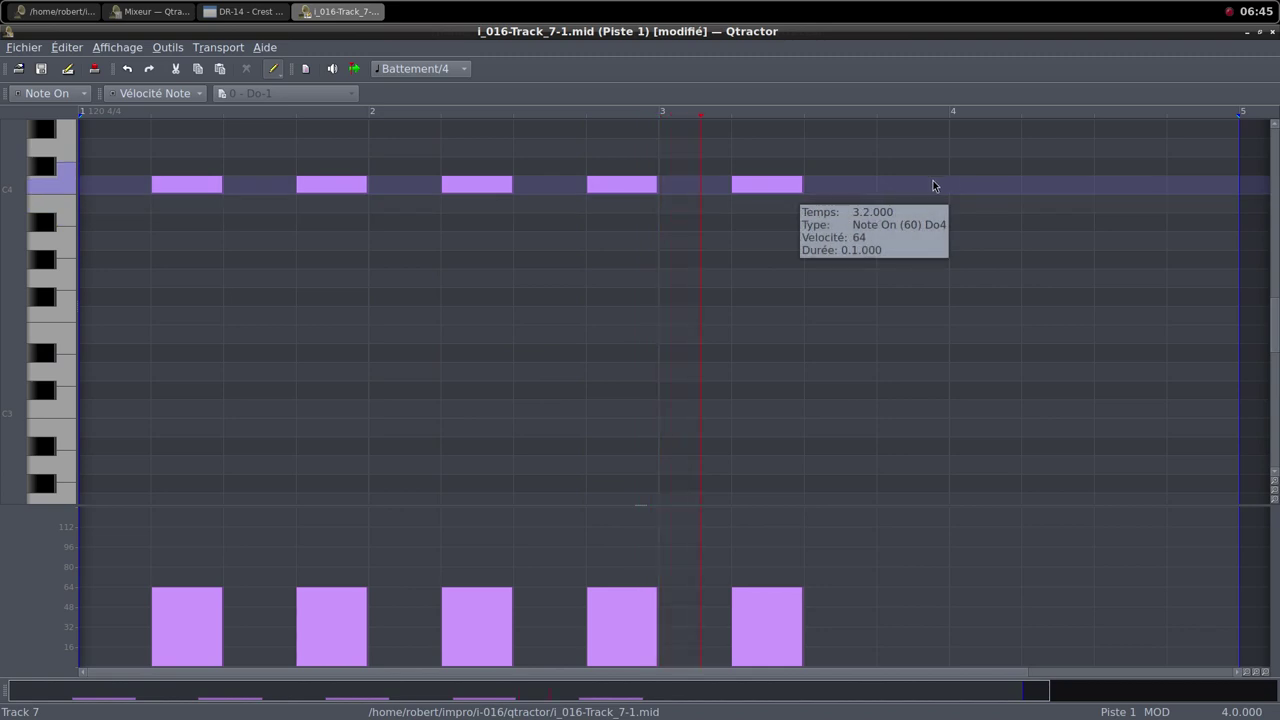
drag(887, 187, 947, 185)
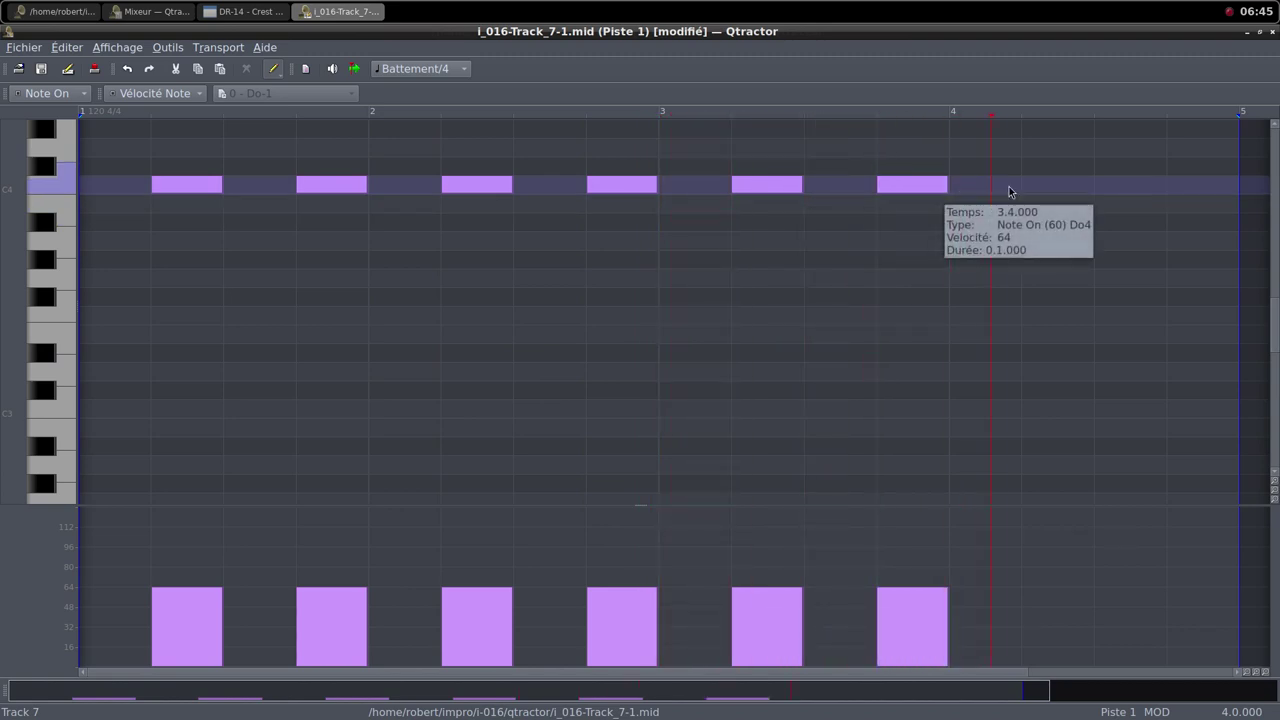
drag(1026, 188, 1236, 184)
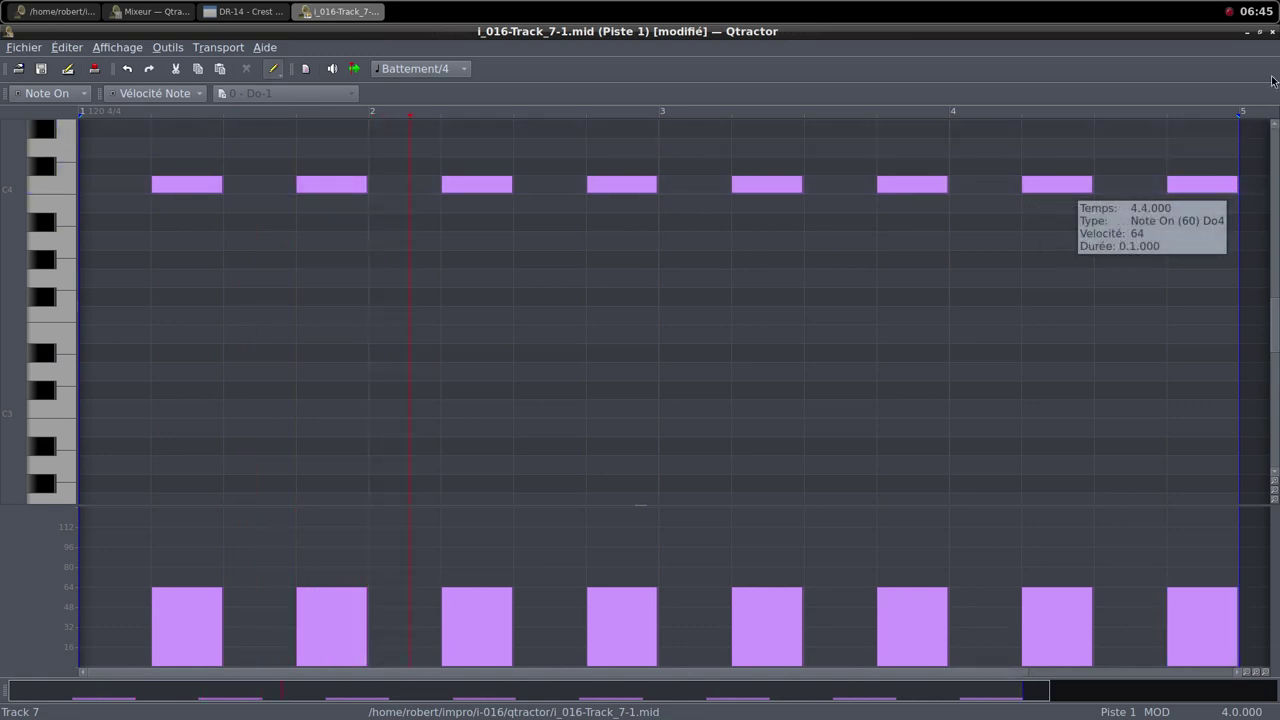
click(1266, 31)
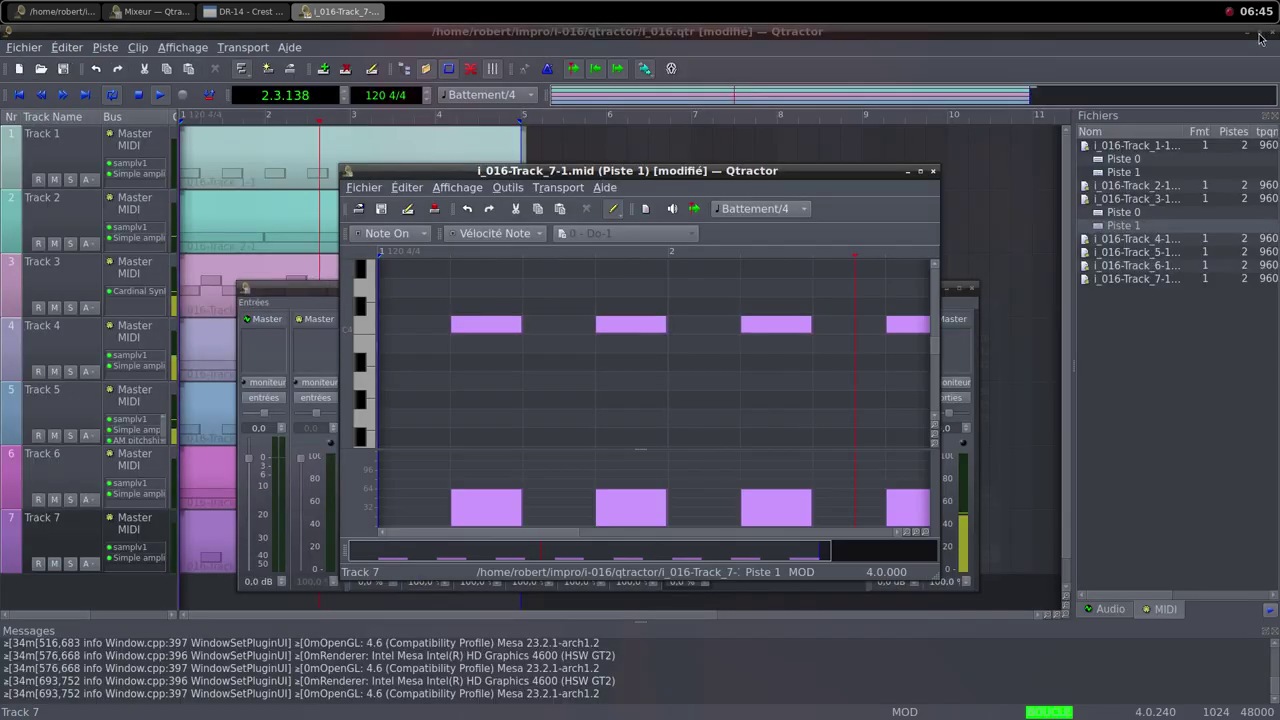
click(934, 172)
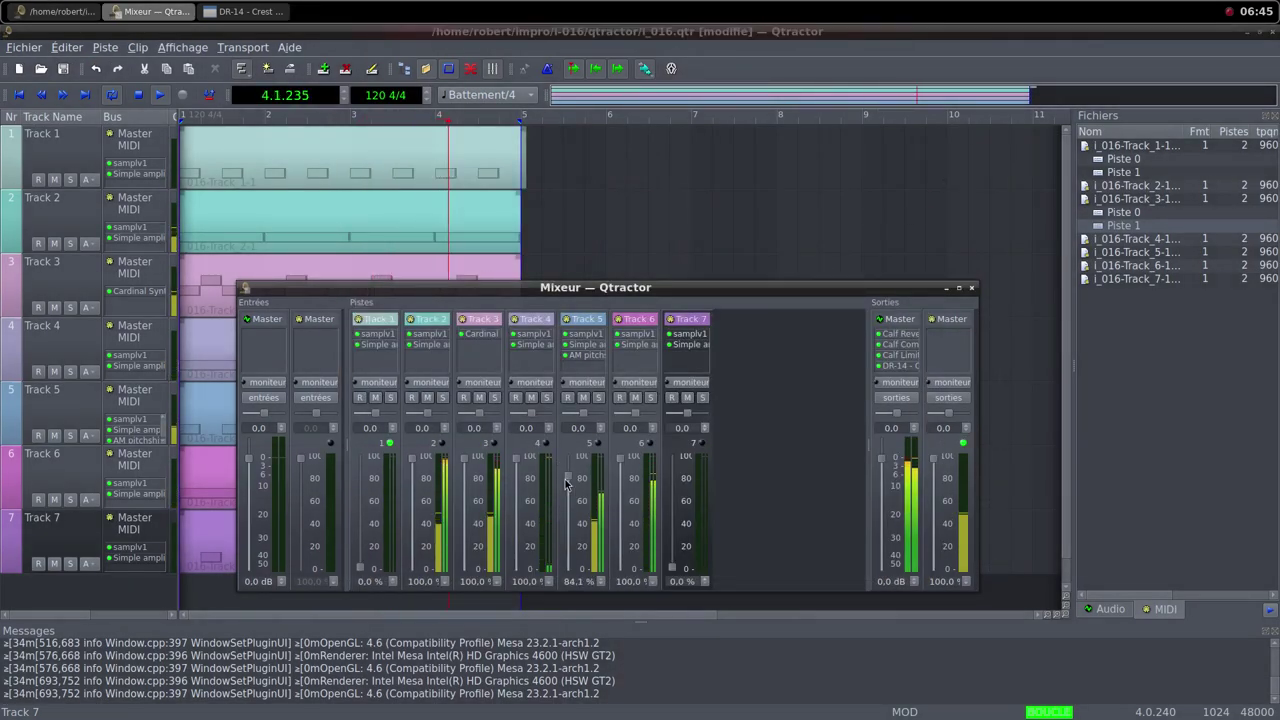
Step: Fade the mixer volumes of Tracks 5, 2, 4 and 6 down to 0 % one after another
drag(566, 484, 567, 582)
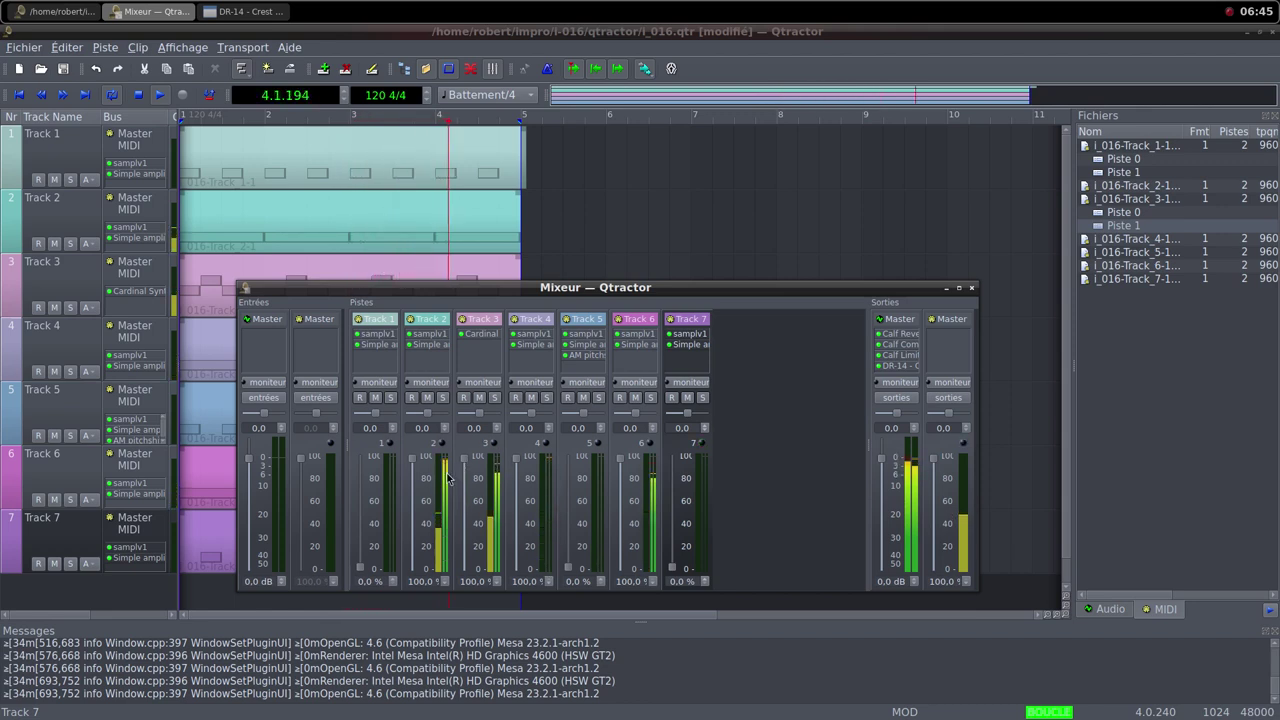
drag(412, 458, 428, 585)
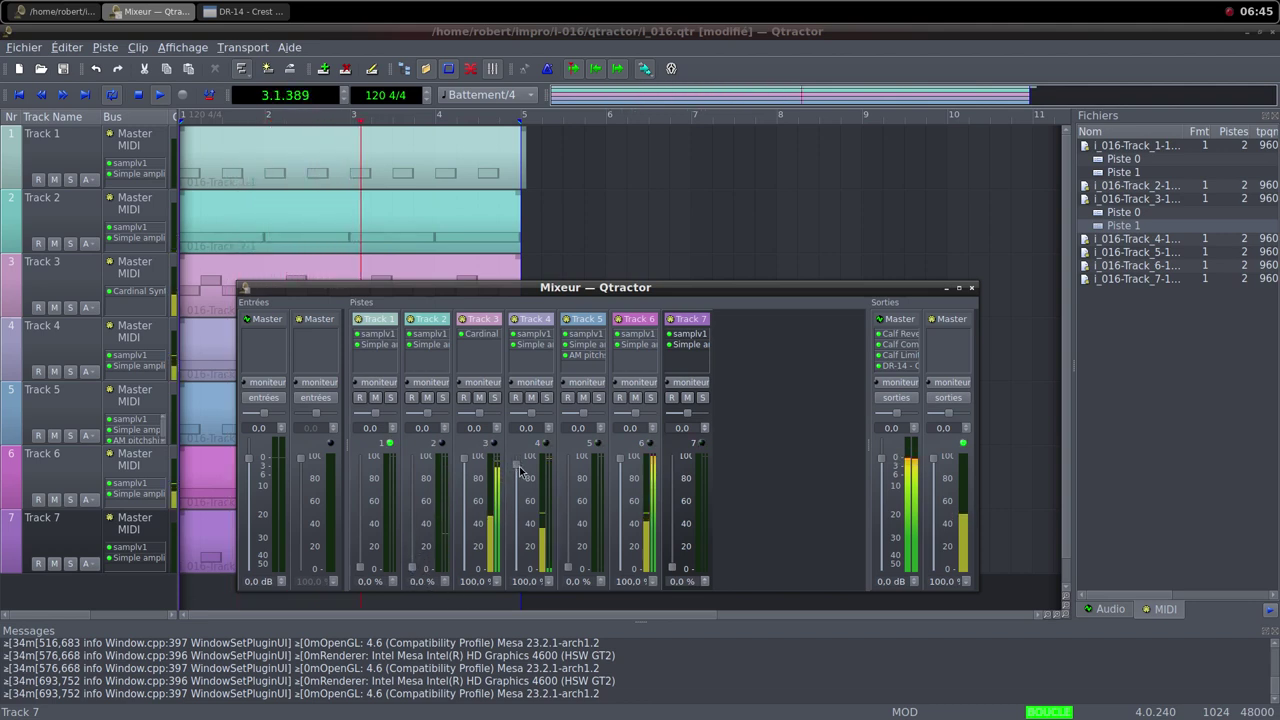
drag(519, 470, 528, 569)
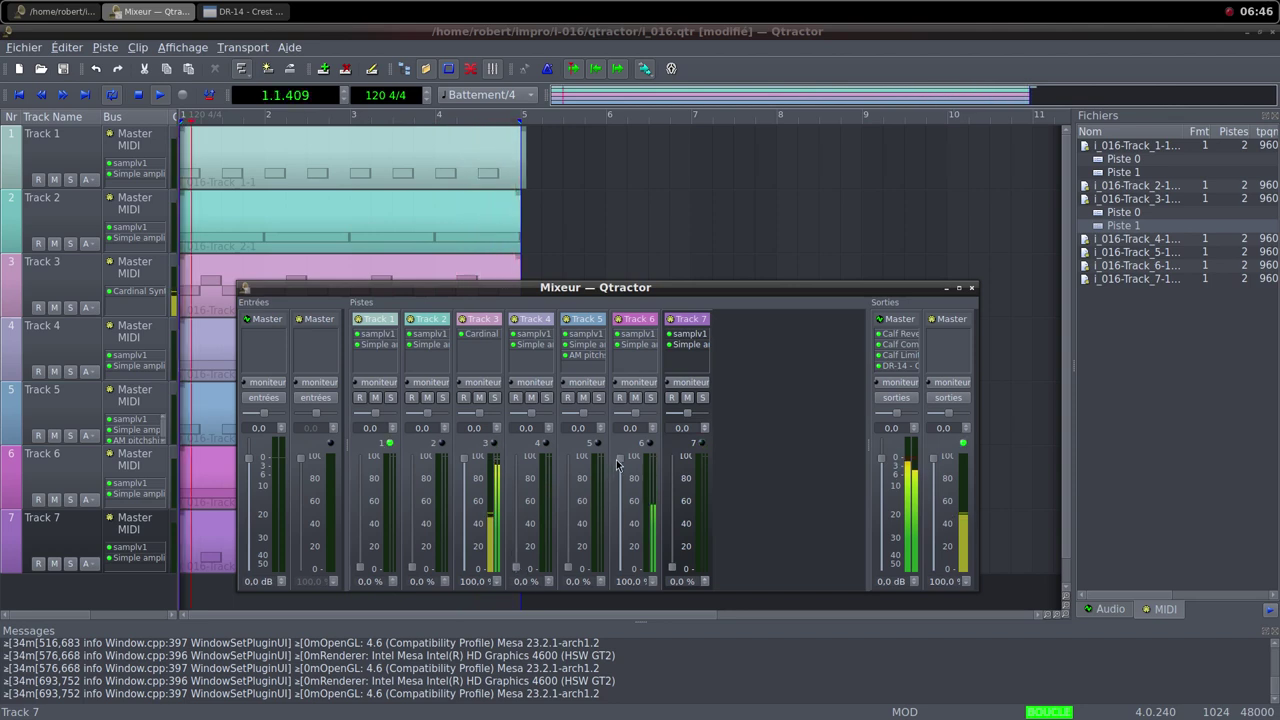
drag(618, 463, 622, 548)
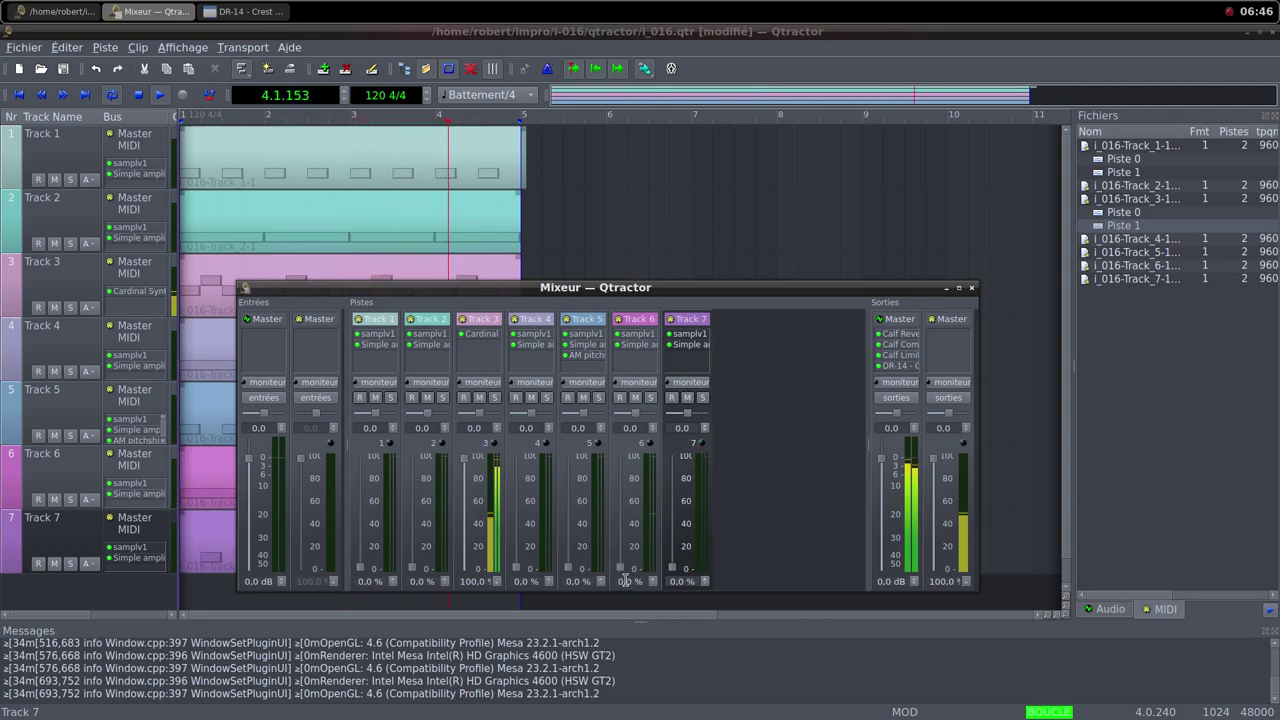
Step: Raise Track 7's volume to 100 % and set its Simple amplifier gain to about 4.368 dB
drag(673, 570, 673, 458)
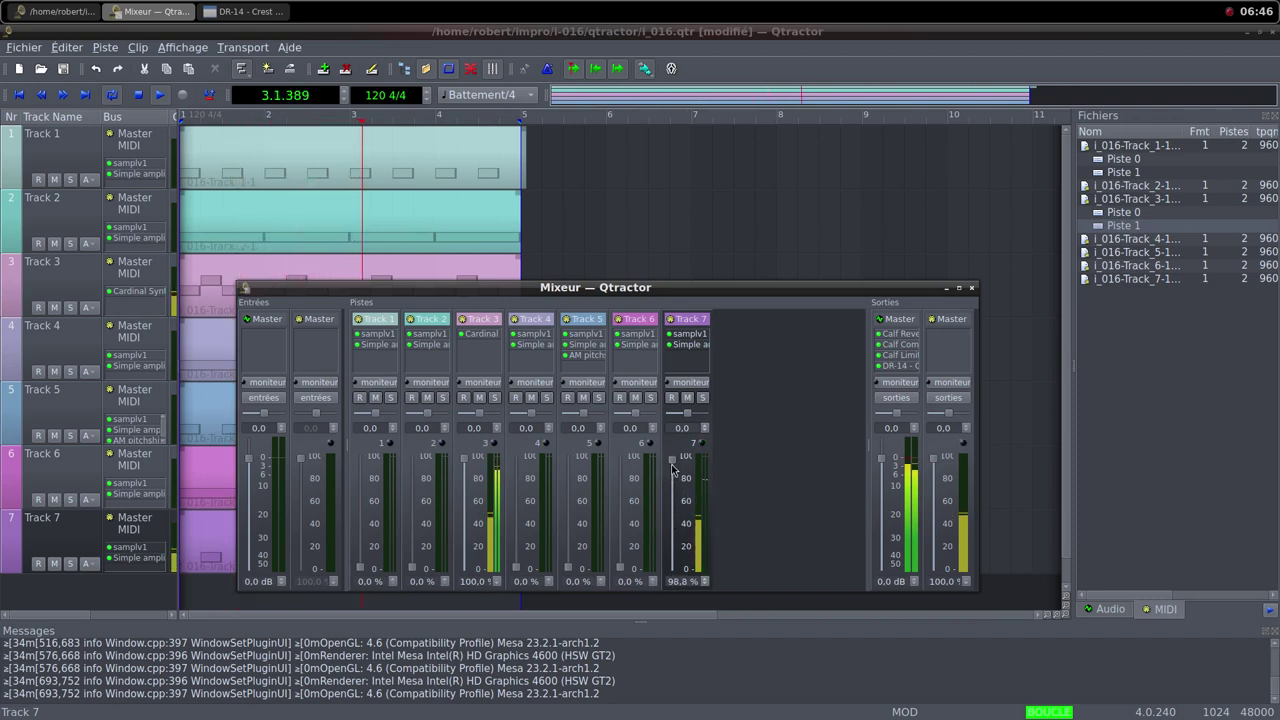
click(686, 345)
double_click(686, 345)
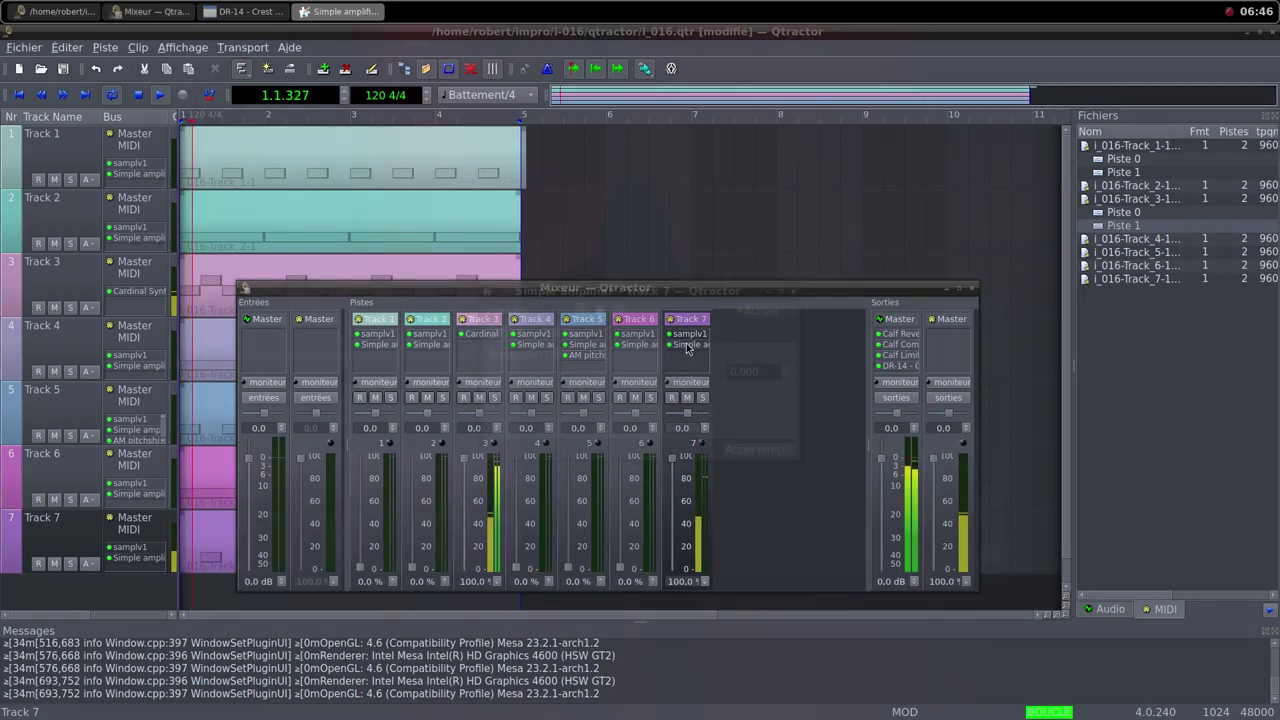
drag(690, 292, 978, 295)
drag(896, 375, 904, 376)
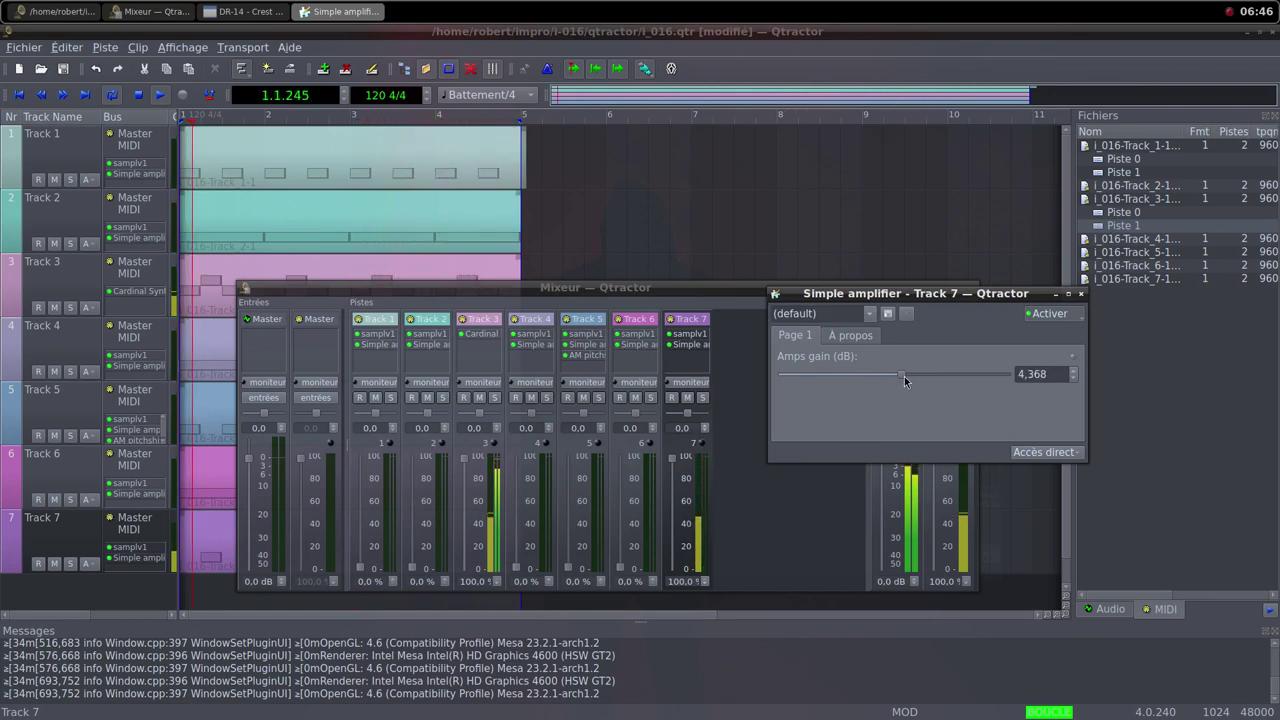
click(1080, 294)
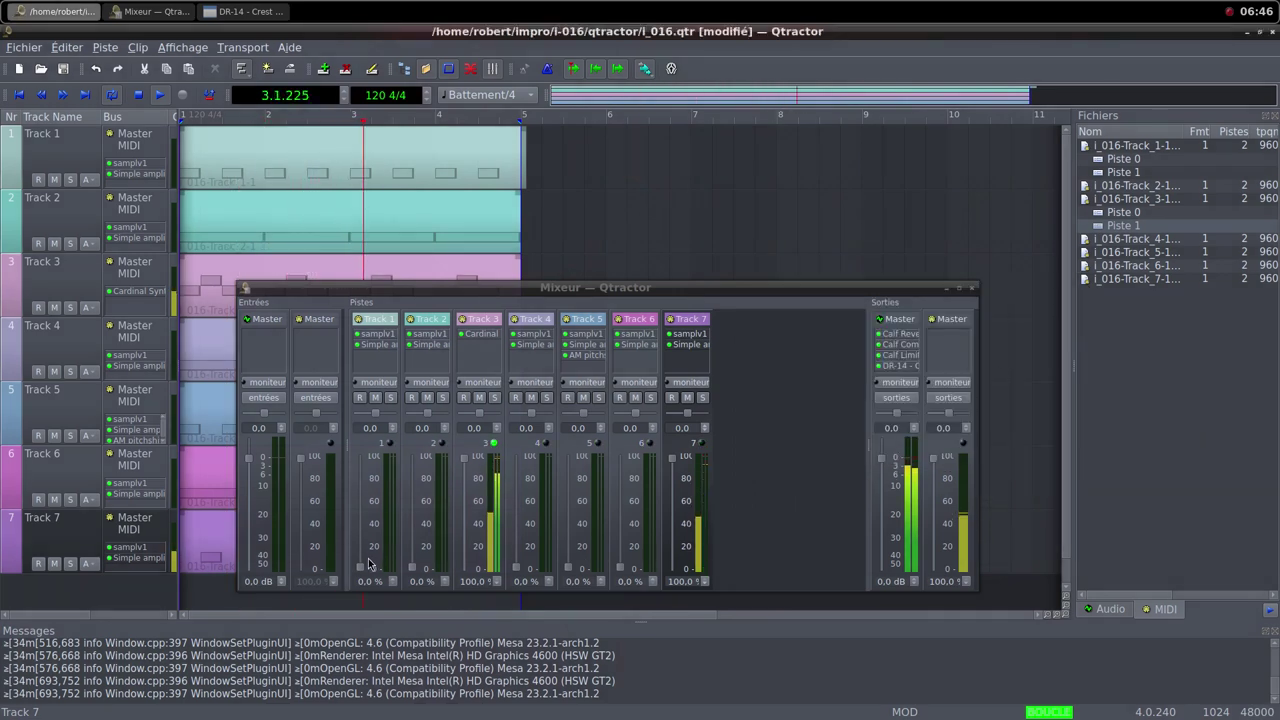
Step: Fade Track 1 and Track 2 back in to 100 % volume
drag(363, 570, 377, 461)
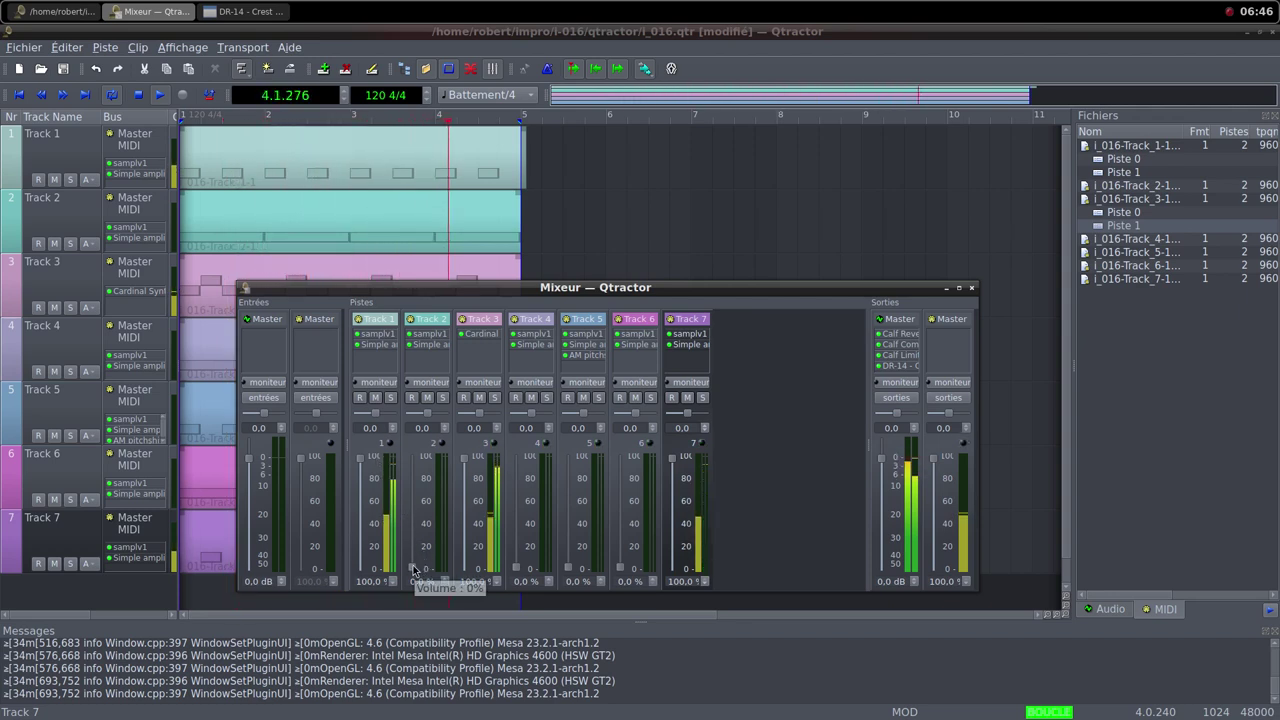
drag(413, 570, 417, 531)
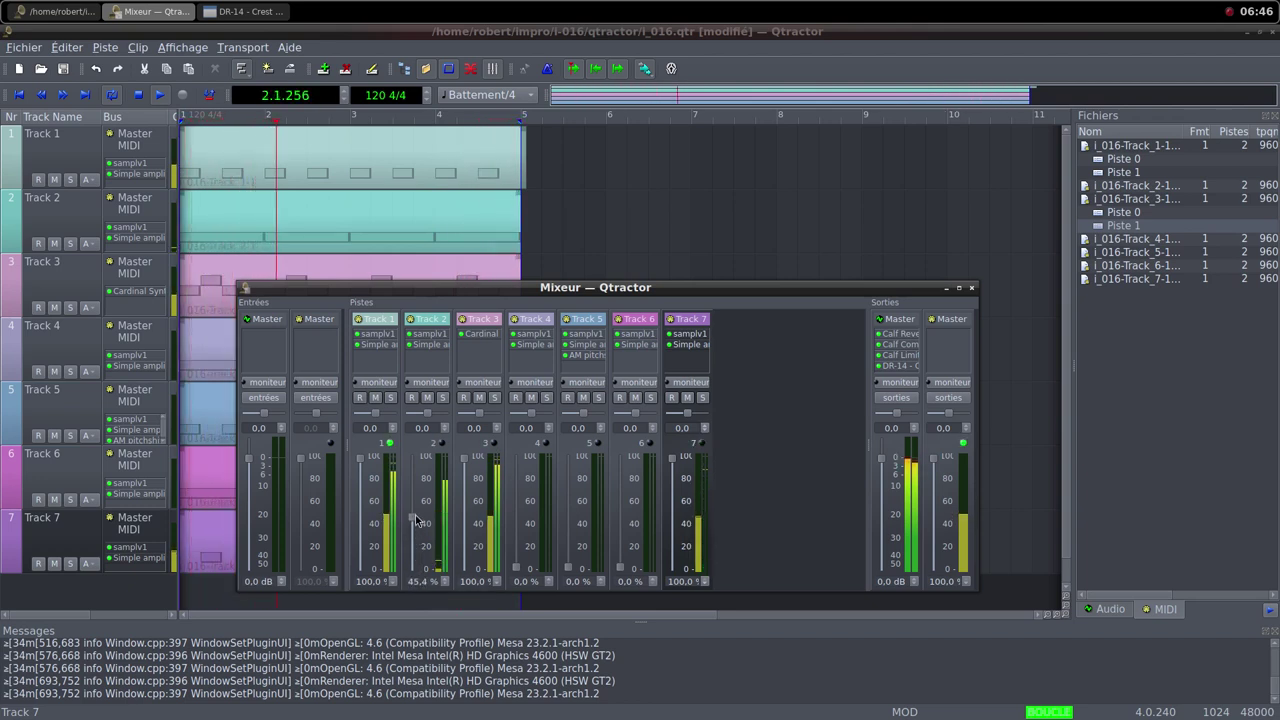
drag(417, 511, 419, 497)
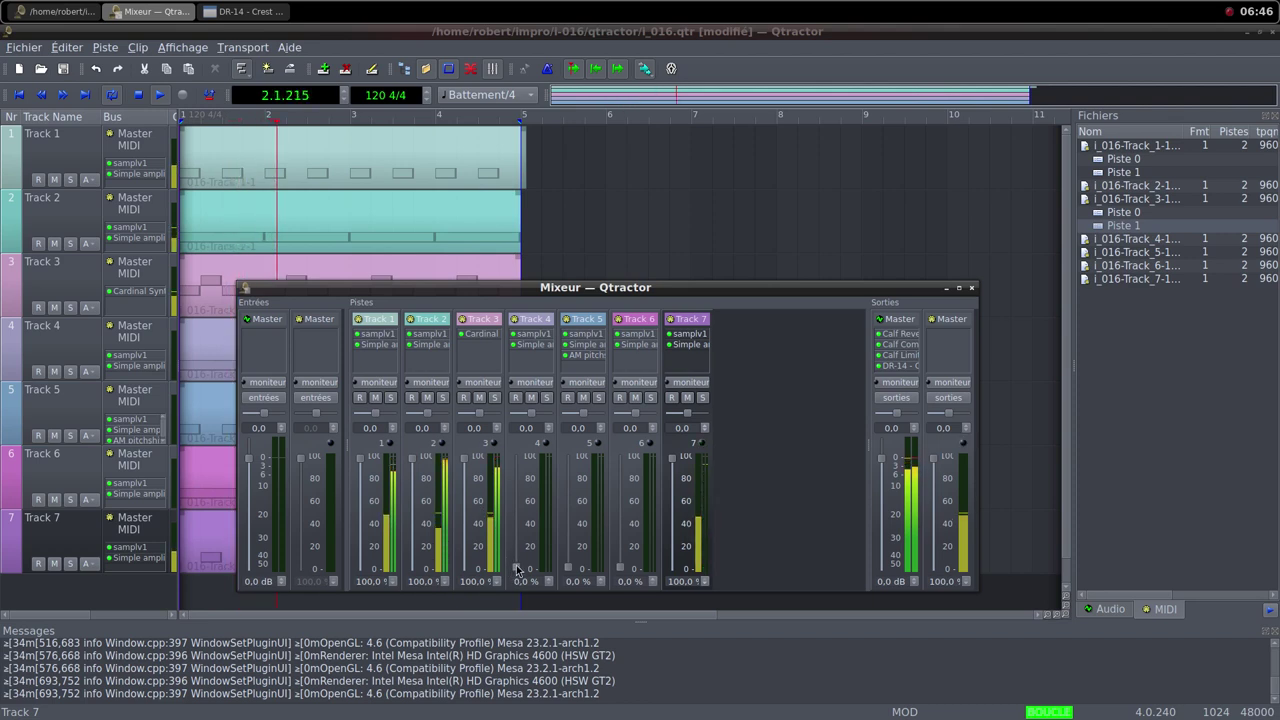
Step: Fade Tracks 4 and 5 back in to 97.5 % volume and Track 6 to 45.4 %
drag(518, 570, 516, 541)
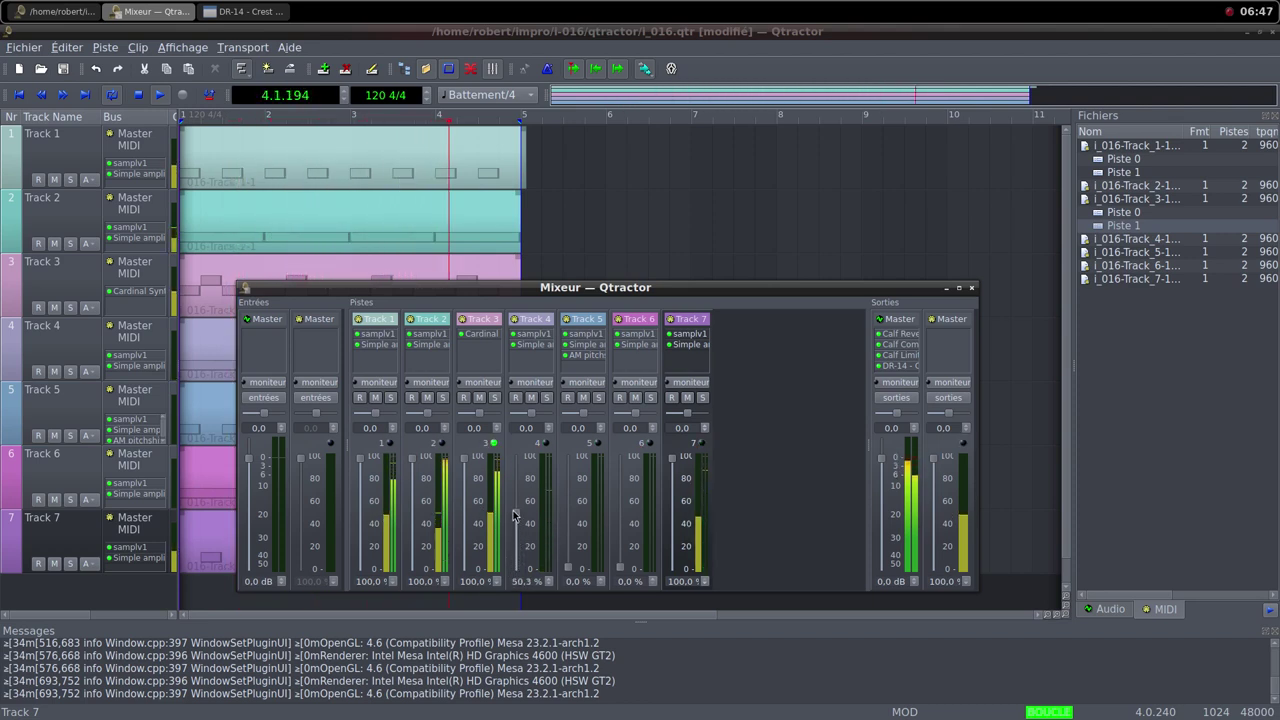
drag(510, 492, 508, 474)
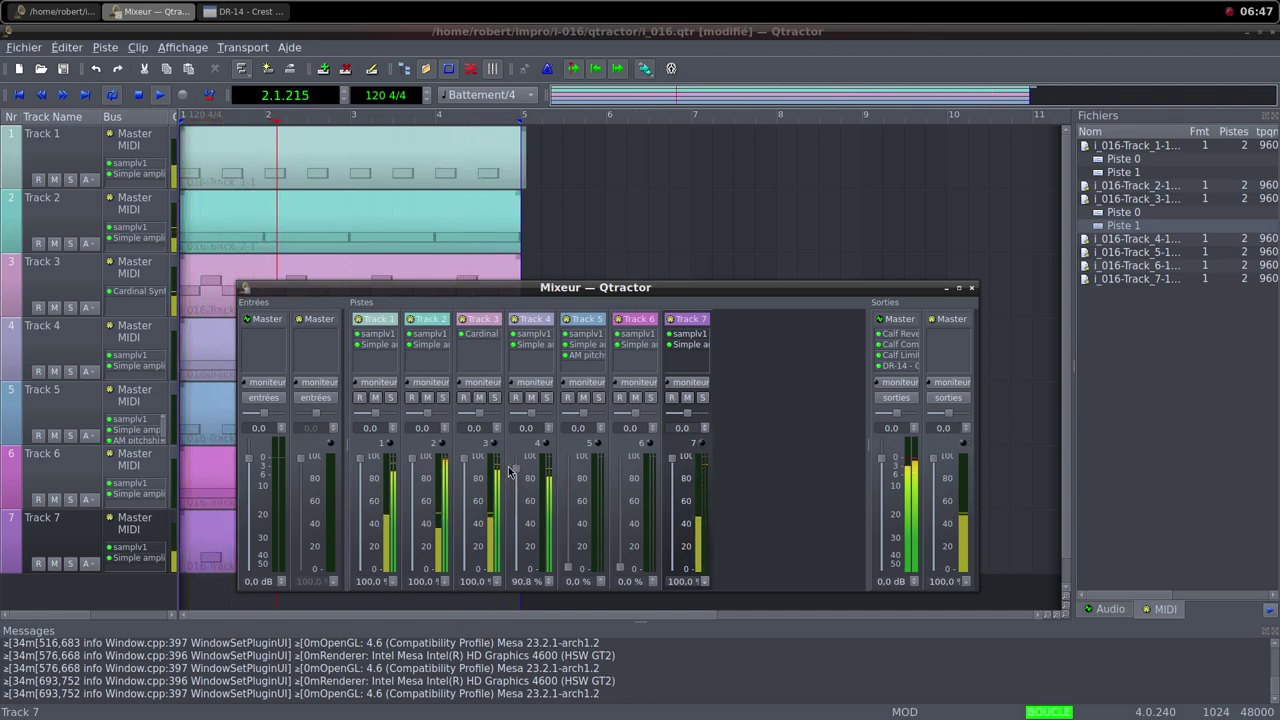
drag(510, 465, 510, 463)
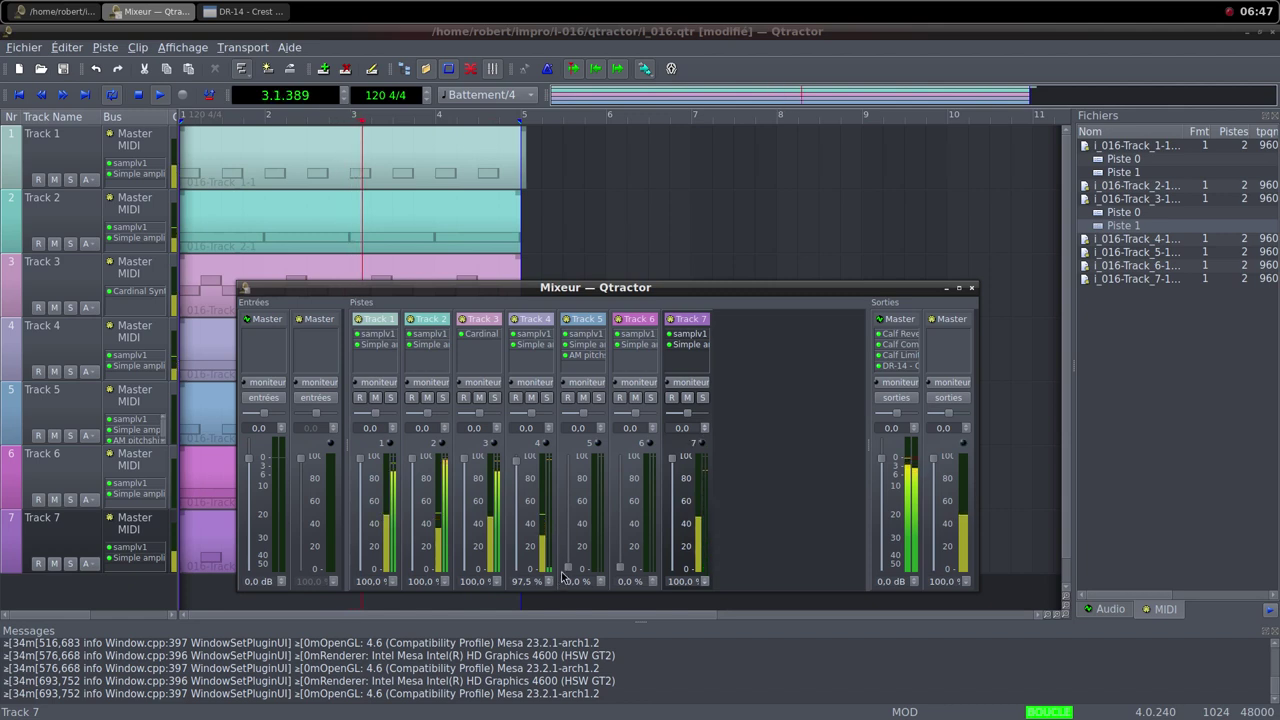
drag(566, 567, 560, 466)
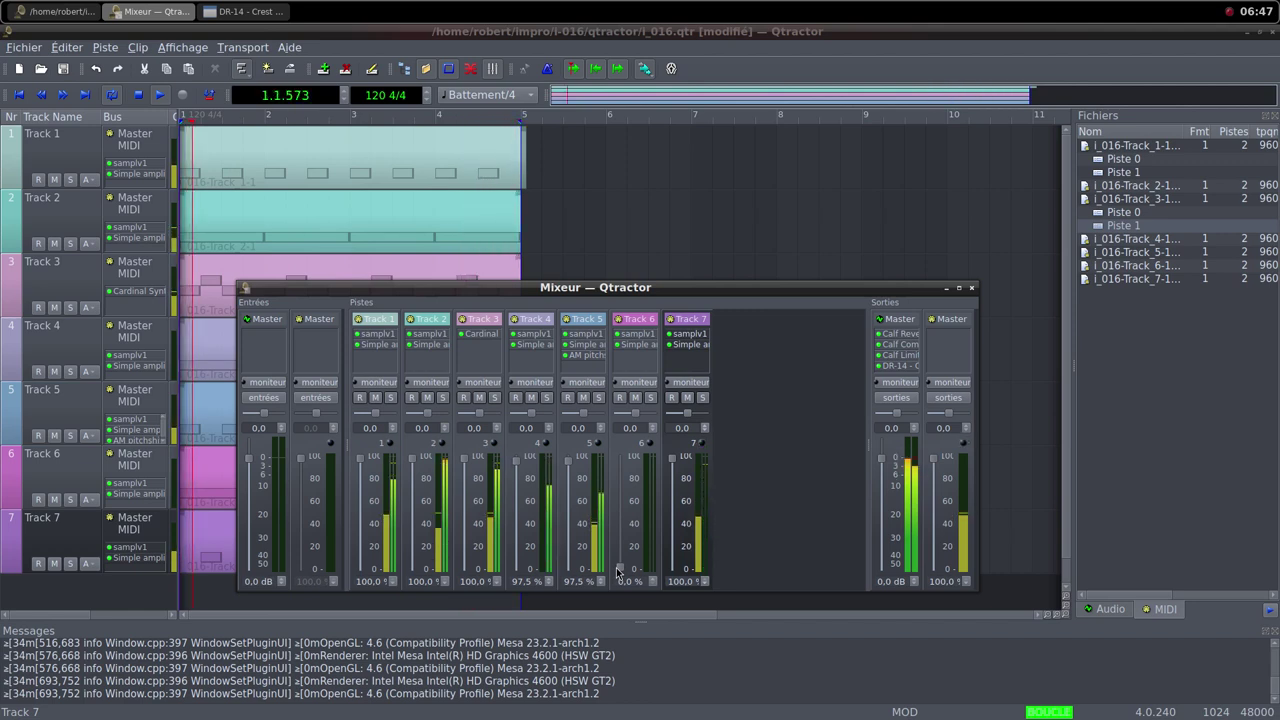
drag(618, 570, 619, 522)
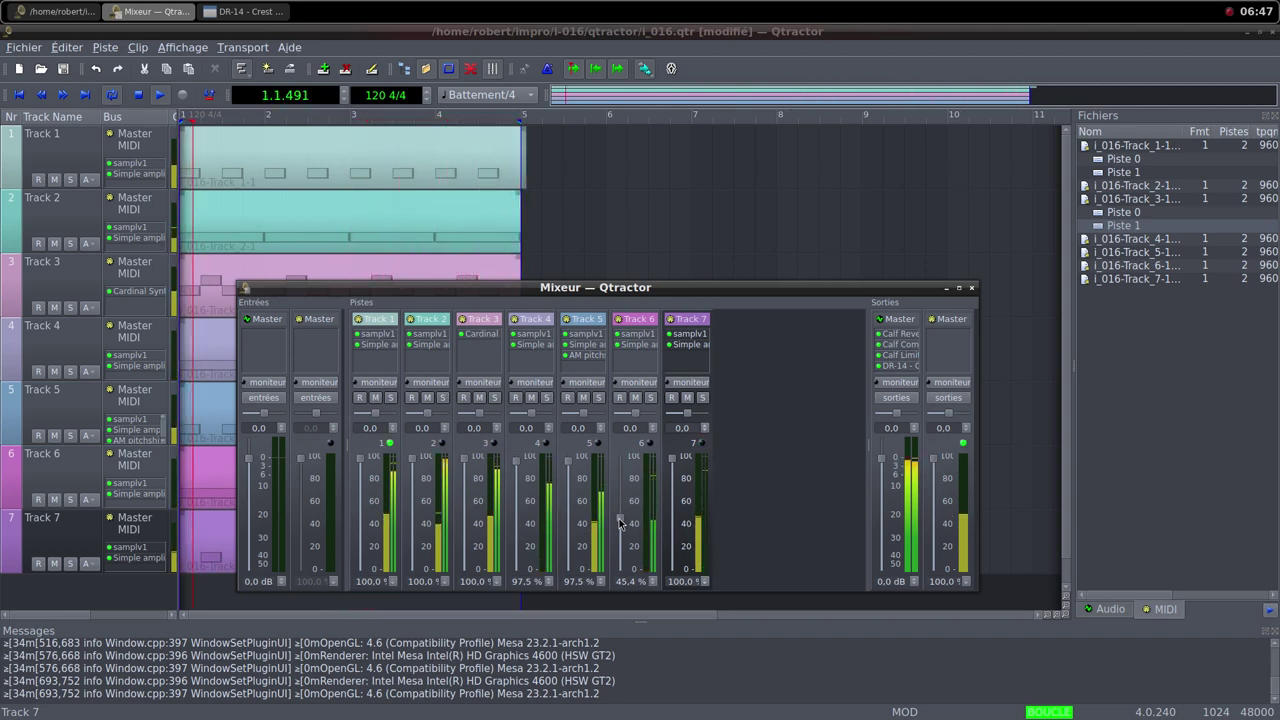
Step: Search the LV2 plugins for "pit" and add the AM pitchshifter to Track 6
right_click(632, 370)
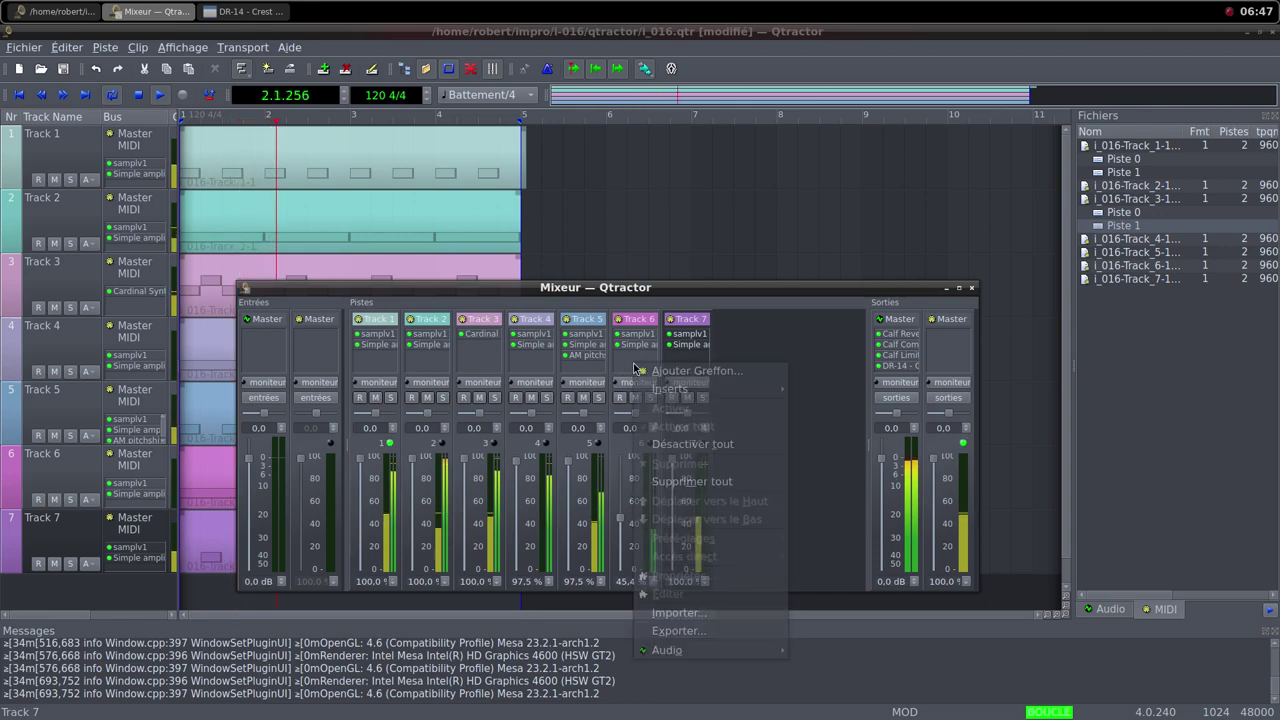
click(648, 368)
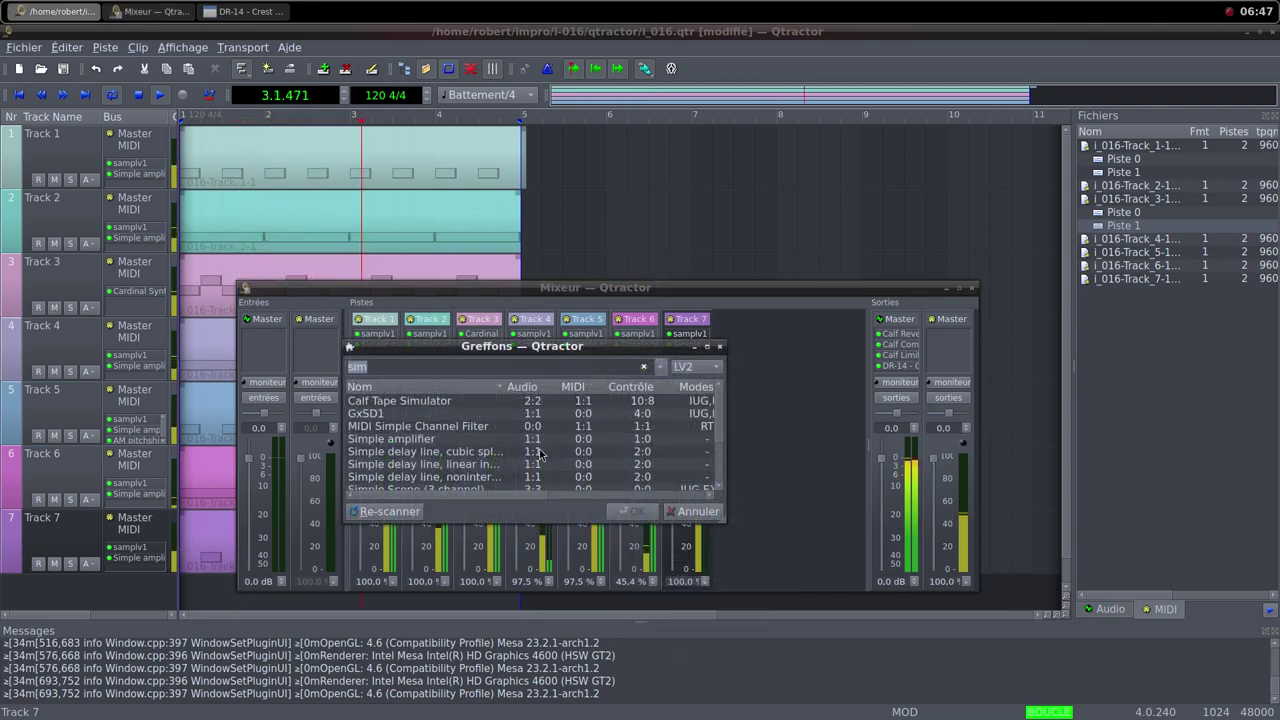
text(plt)
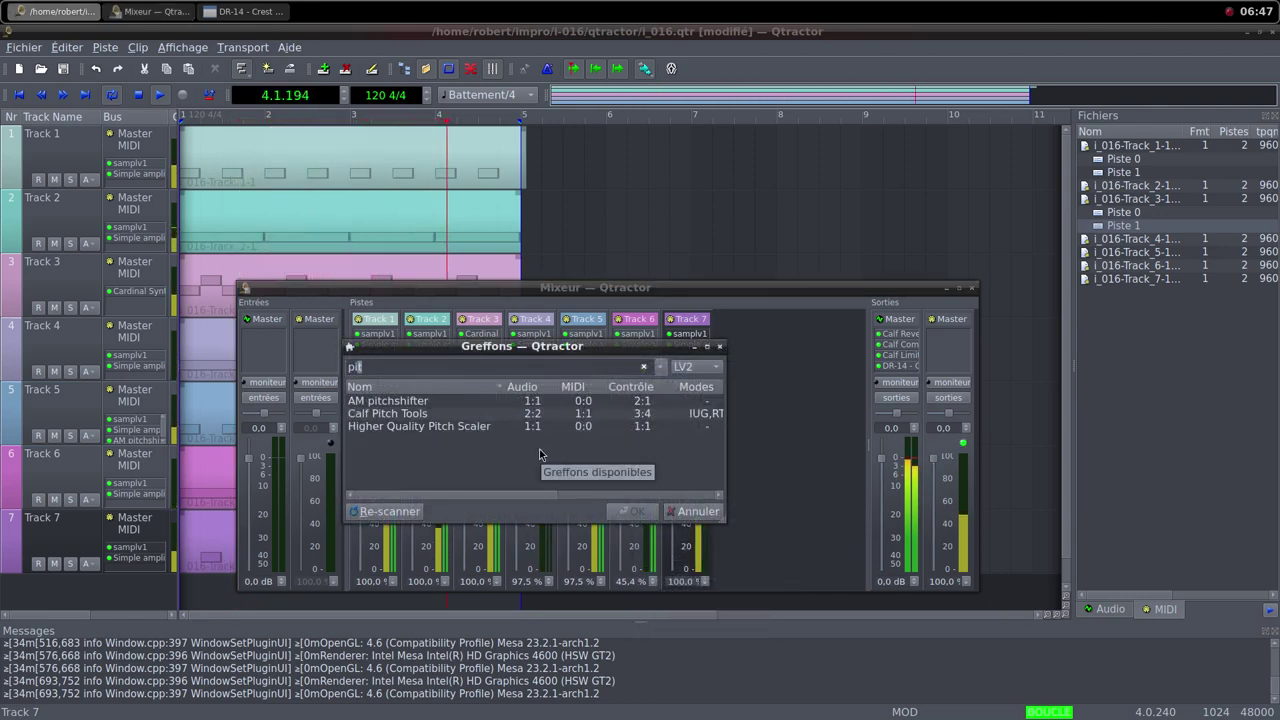
double_click(480, 401)
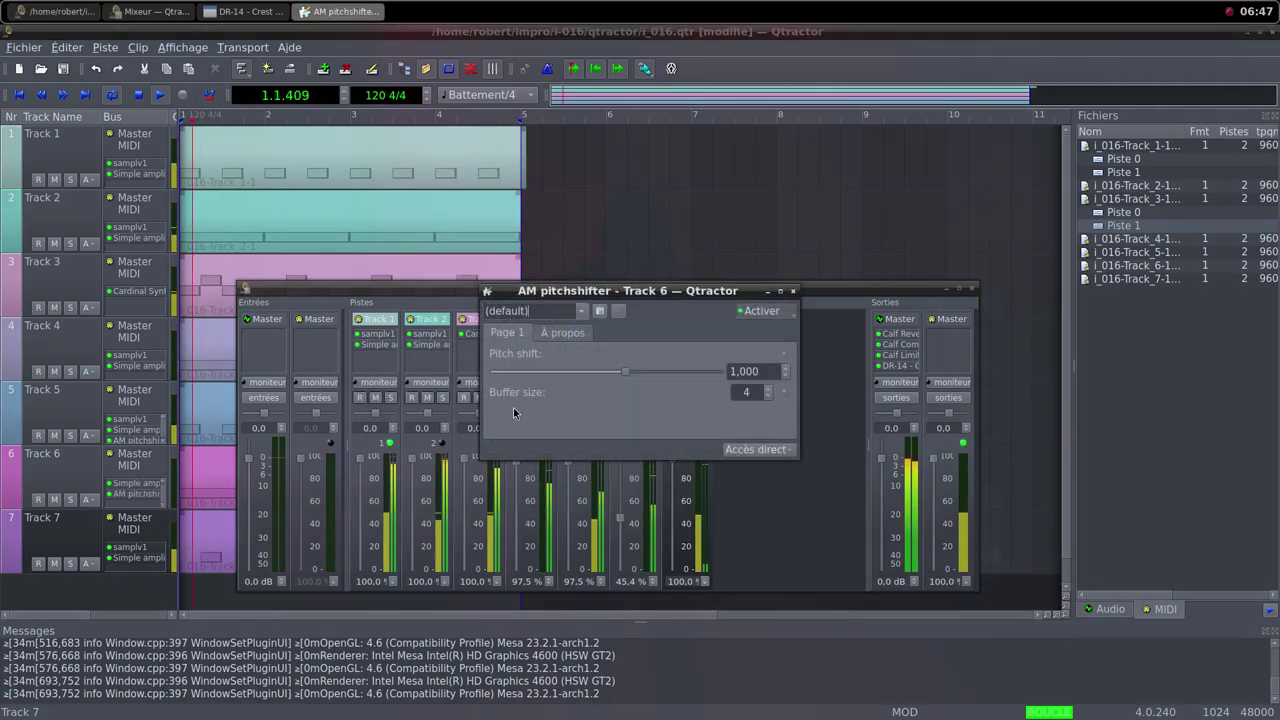
Step: Set Track 6's pitch shift to 0.775 and raise the track's volume to 88.3 %, closing the pitchshifter window
drag(647, 296, 694, 163)
drag(672, 238, 652, 243)
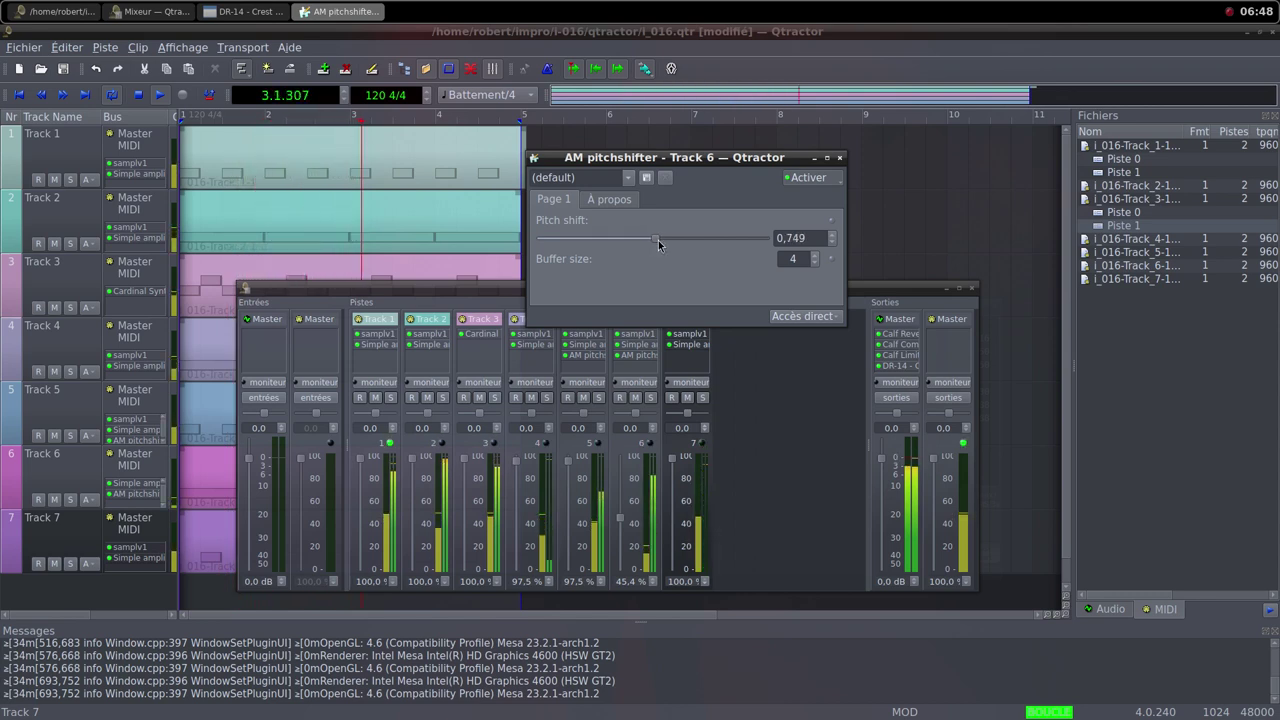
drag(658, 240, 675, 245)
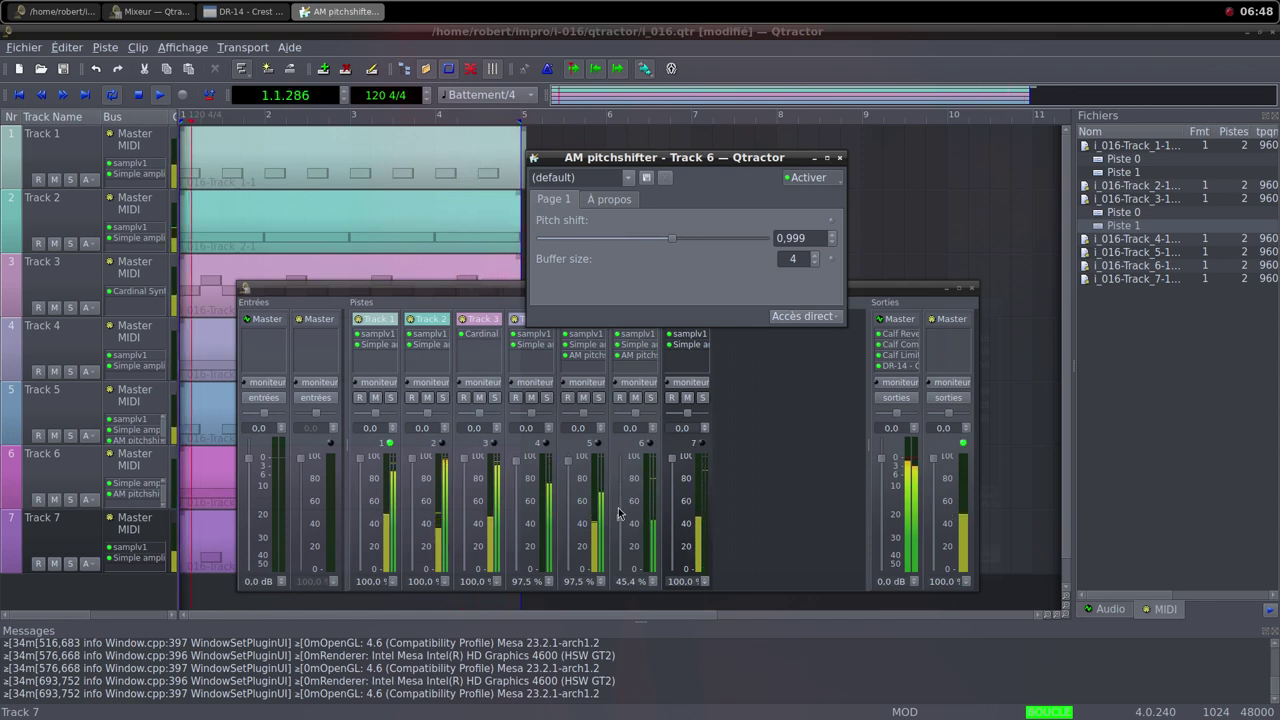
click(660, 240)
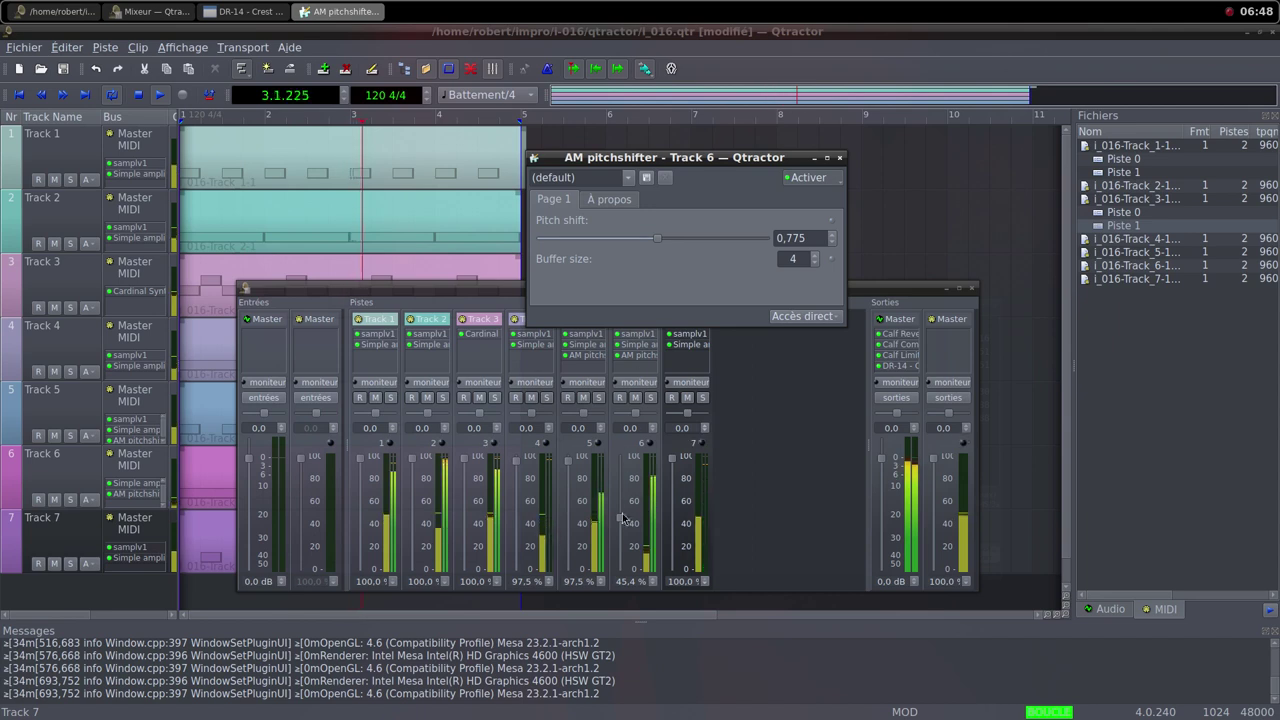
drag(622, 527, 615, 481)
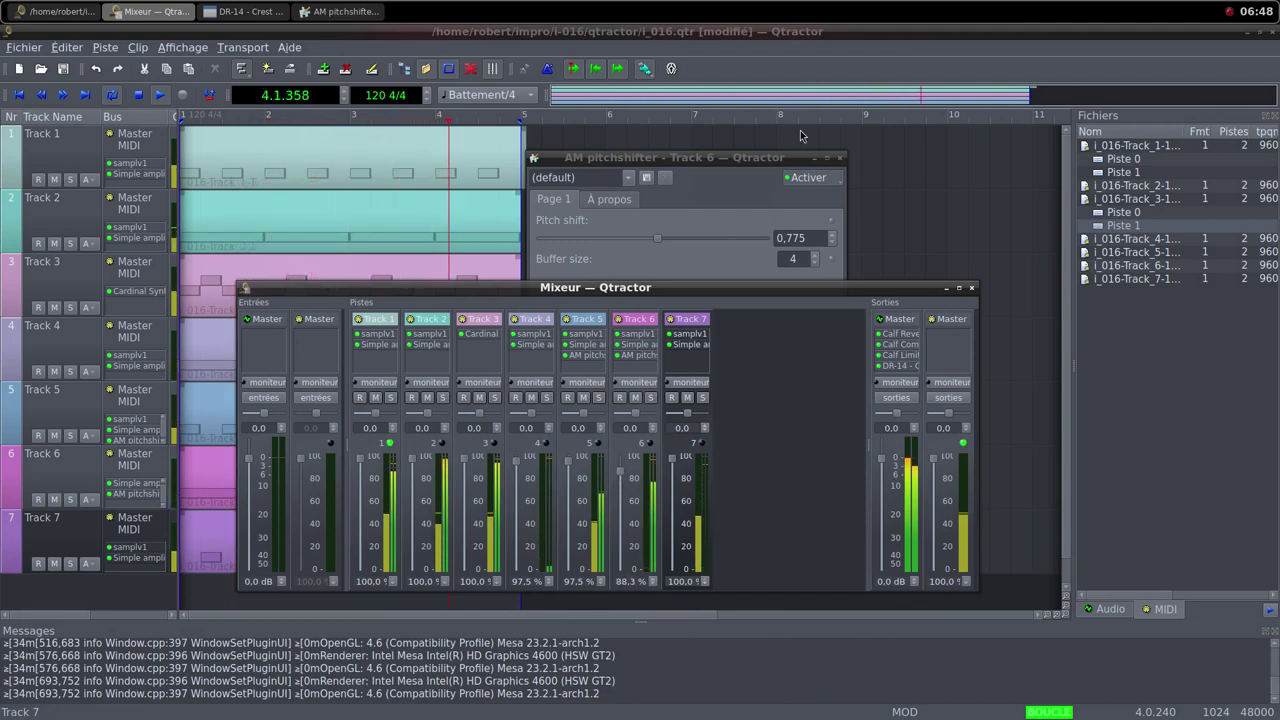
click(839, 158)
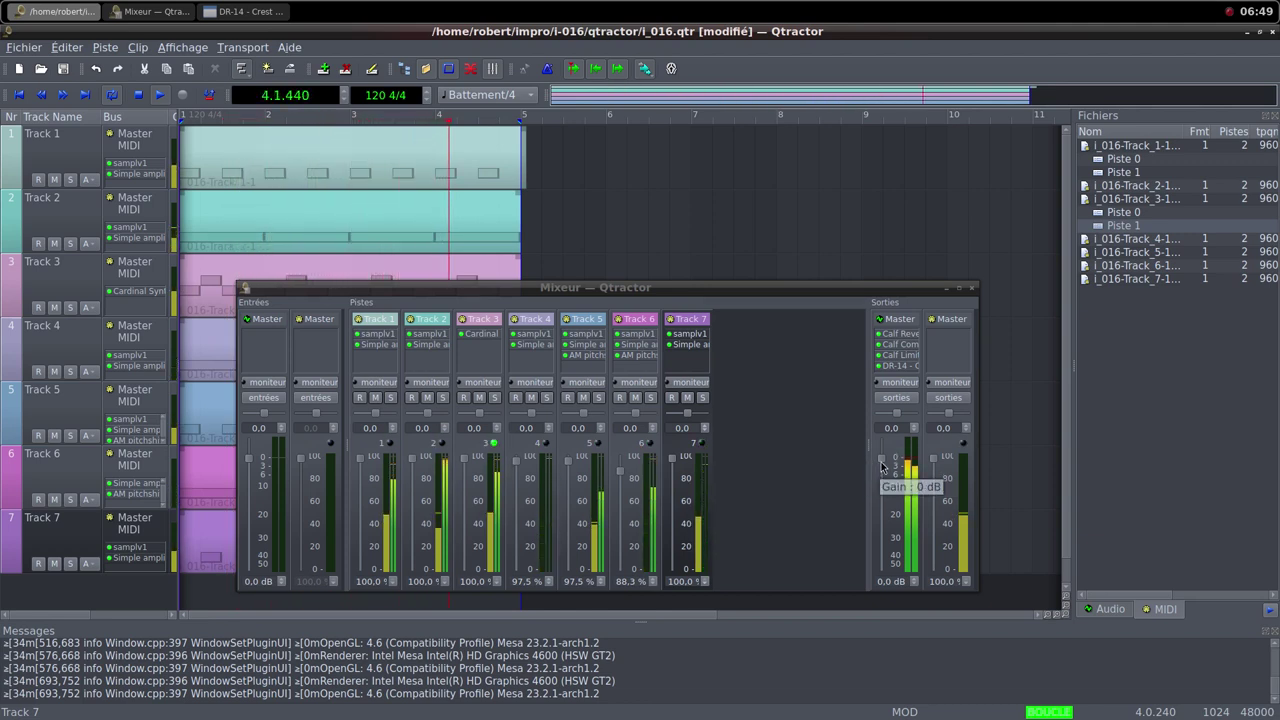
Step: Fade the Master audio output gradually down to -70 dB
click(882, 465)
drag(882, 465, 883, 478)
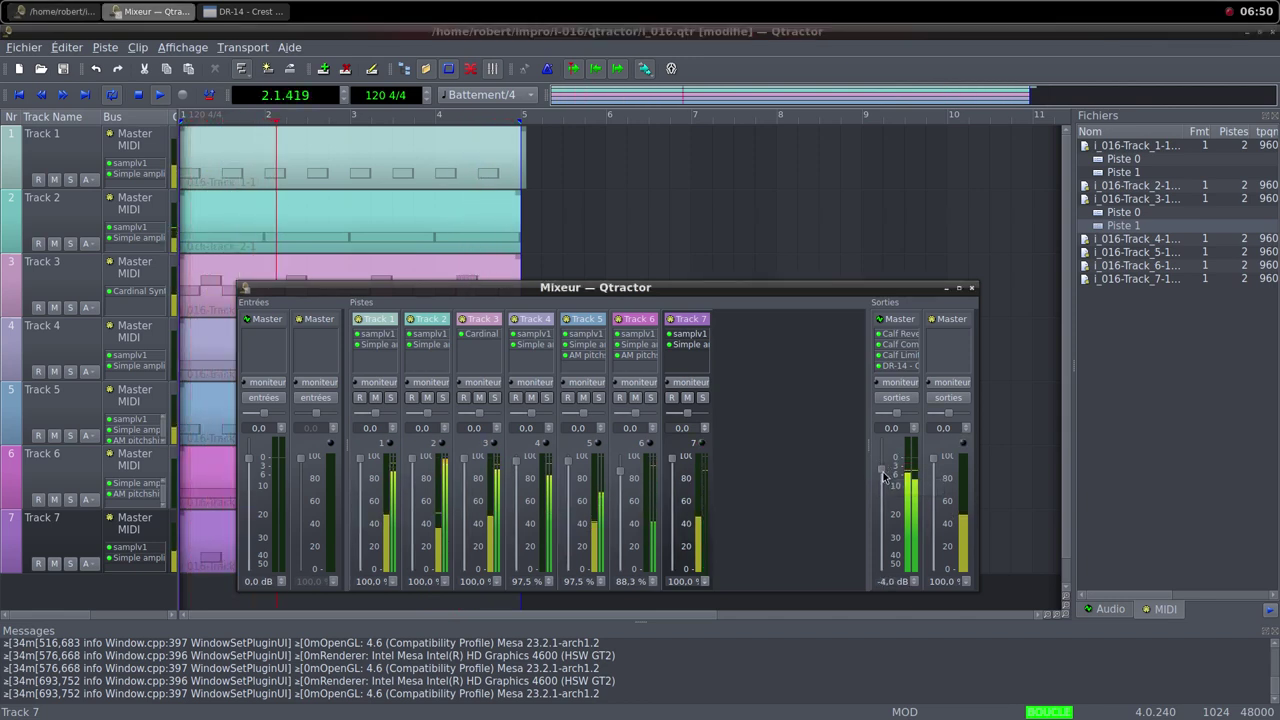
drag(883, 478, 883, 576)
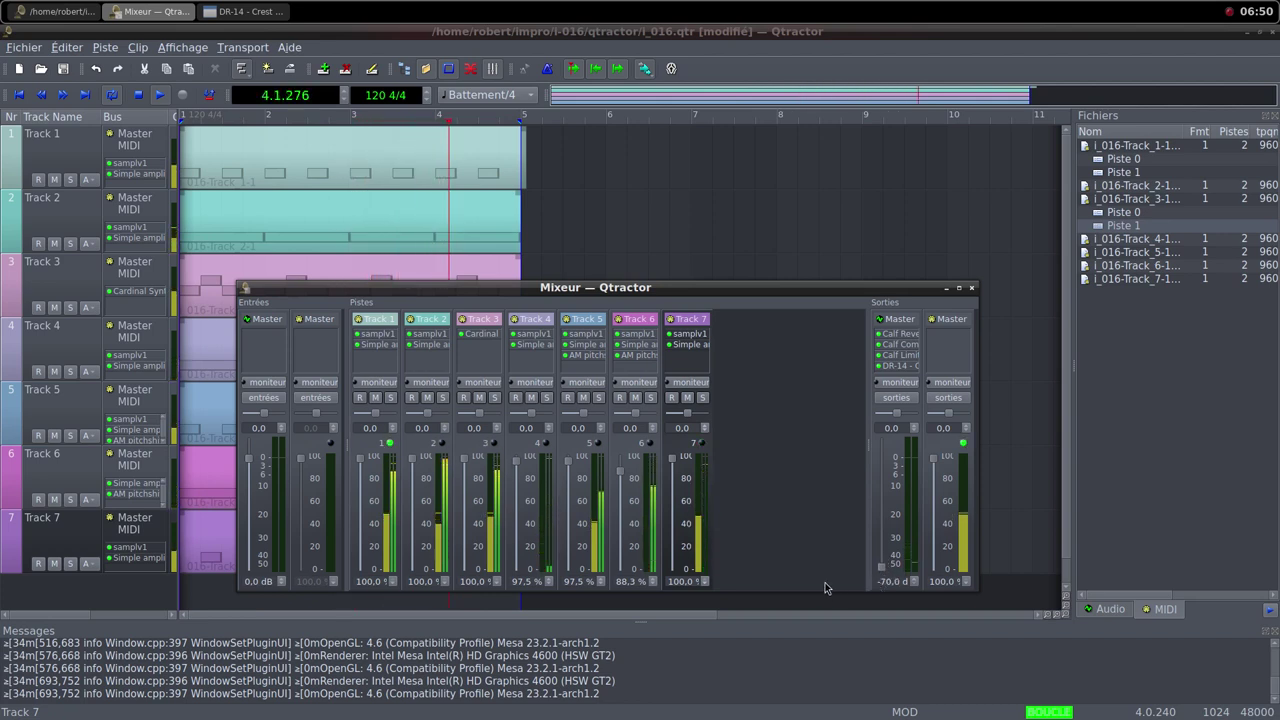